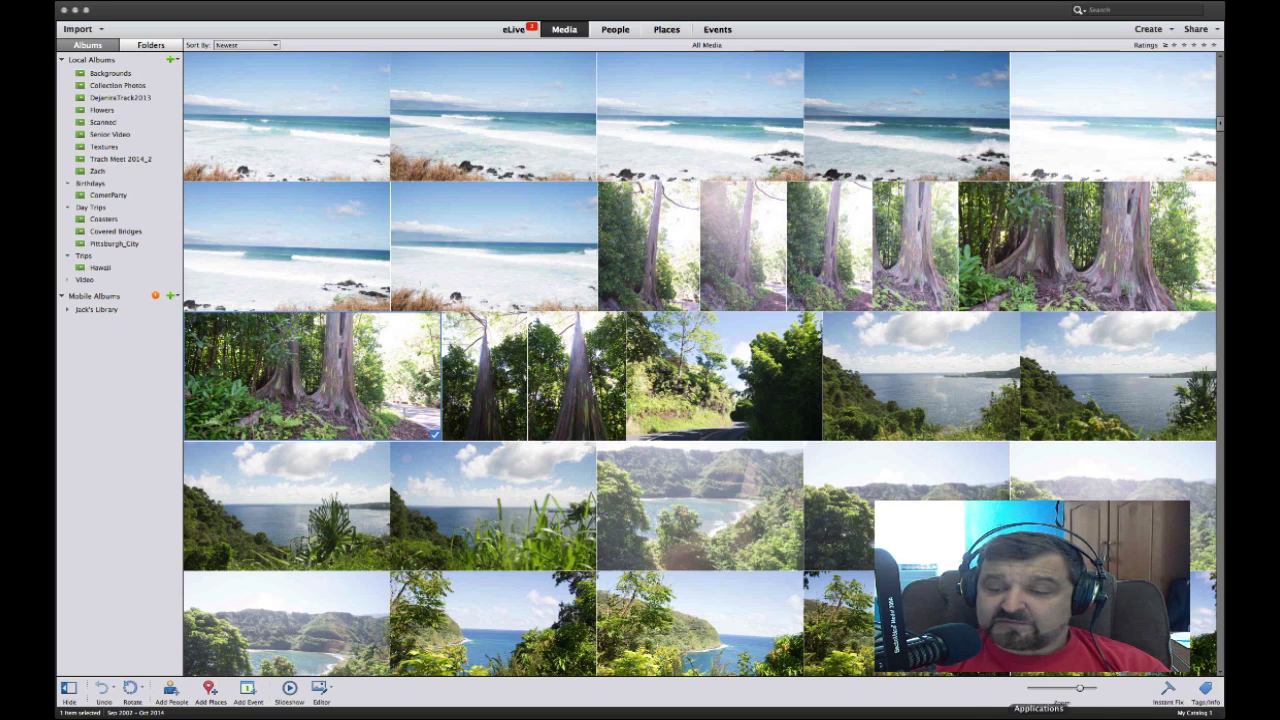
Open the older Elements Organizer version, then shrink its window and position it over the current organizer for comparison
left_click(1046, 712)
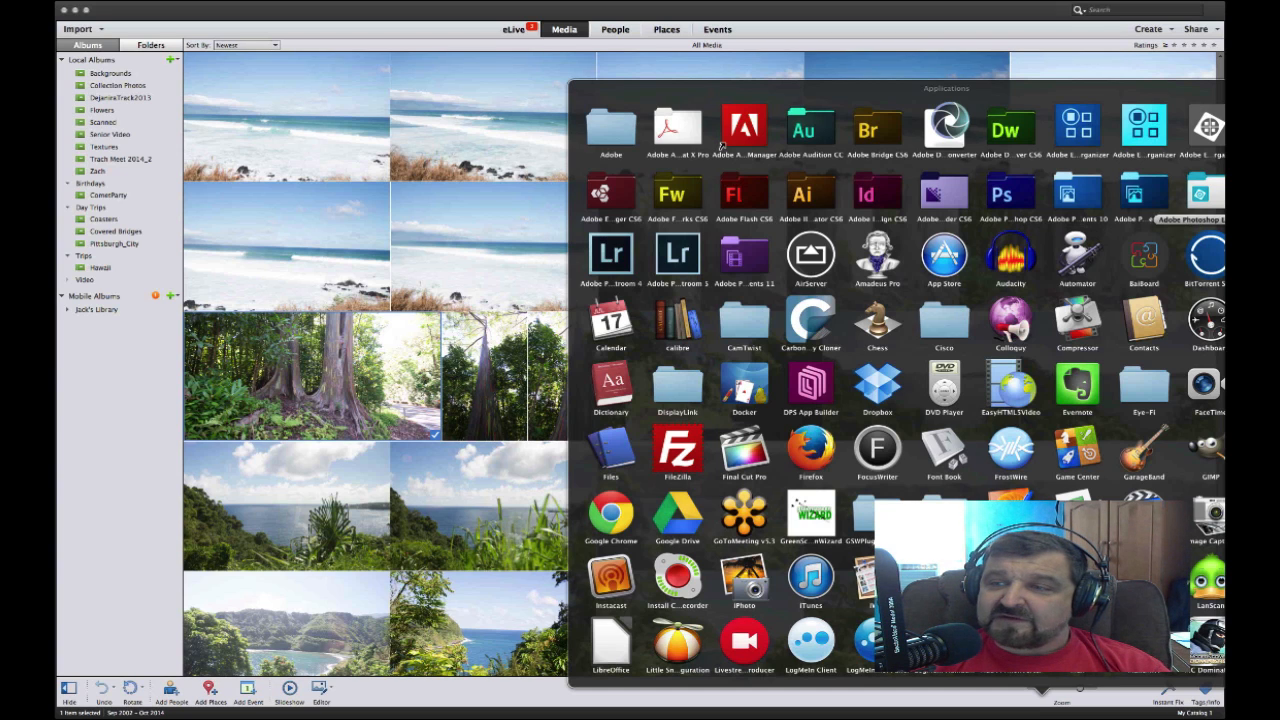
left_click(1206, 192)
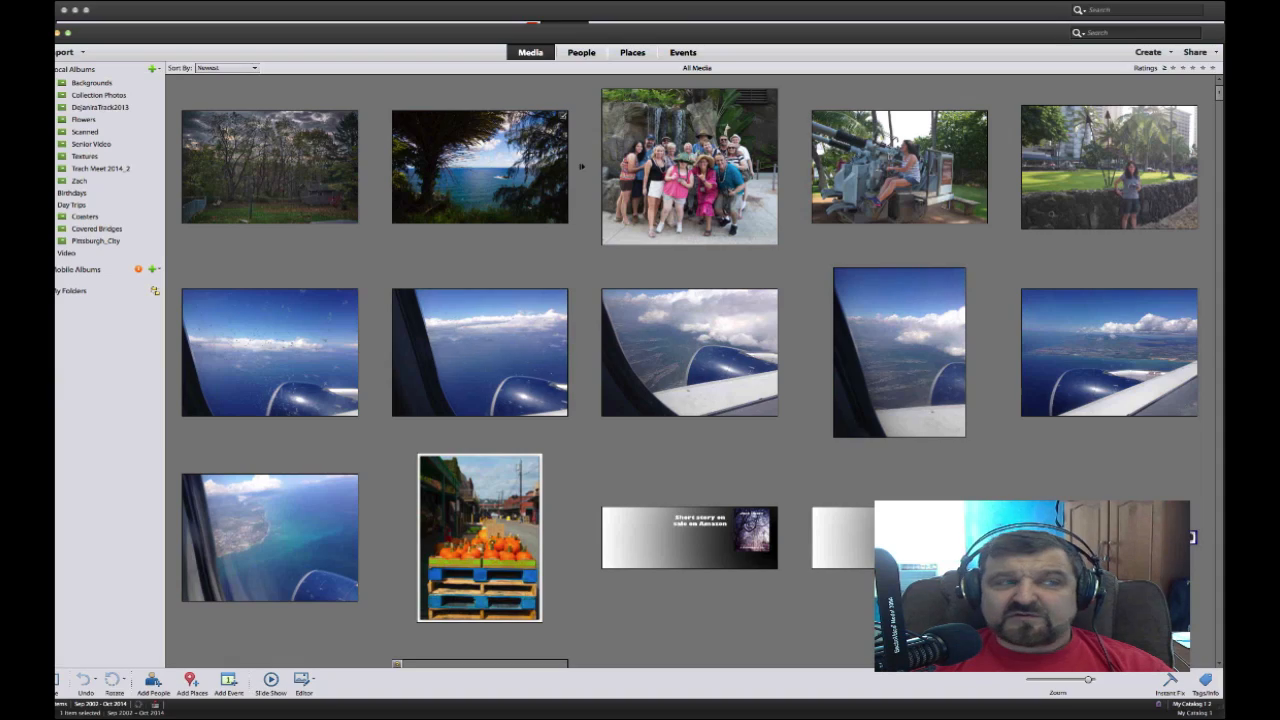
mouse_move(640, 33)
left_mouse_down()
mouse_move(673, 232)
mouse_move(659, 253)
mouse_move(637, 56)
left_mouse_up()
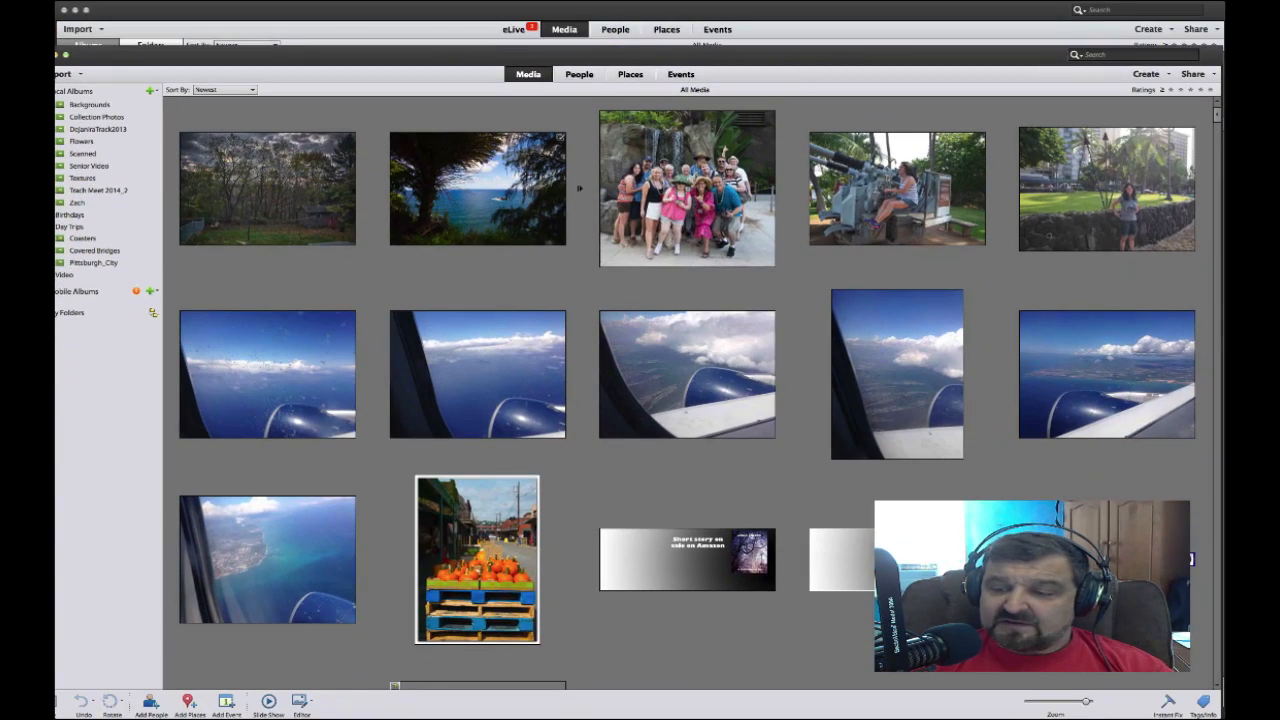
left_click_drag(1222, 718, 829, 673)
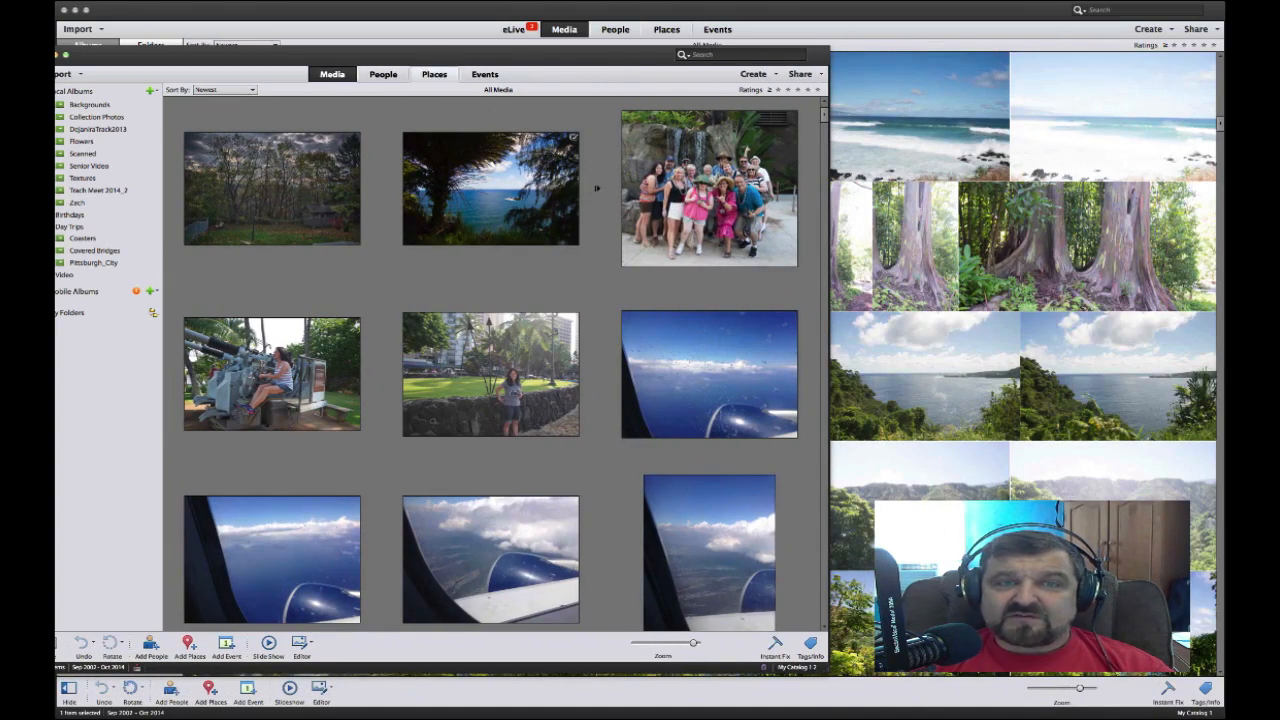
left_click_drag(434, 55, 680, 270)
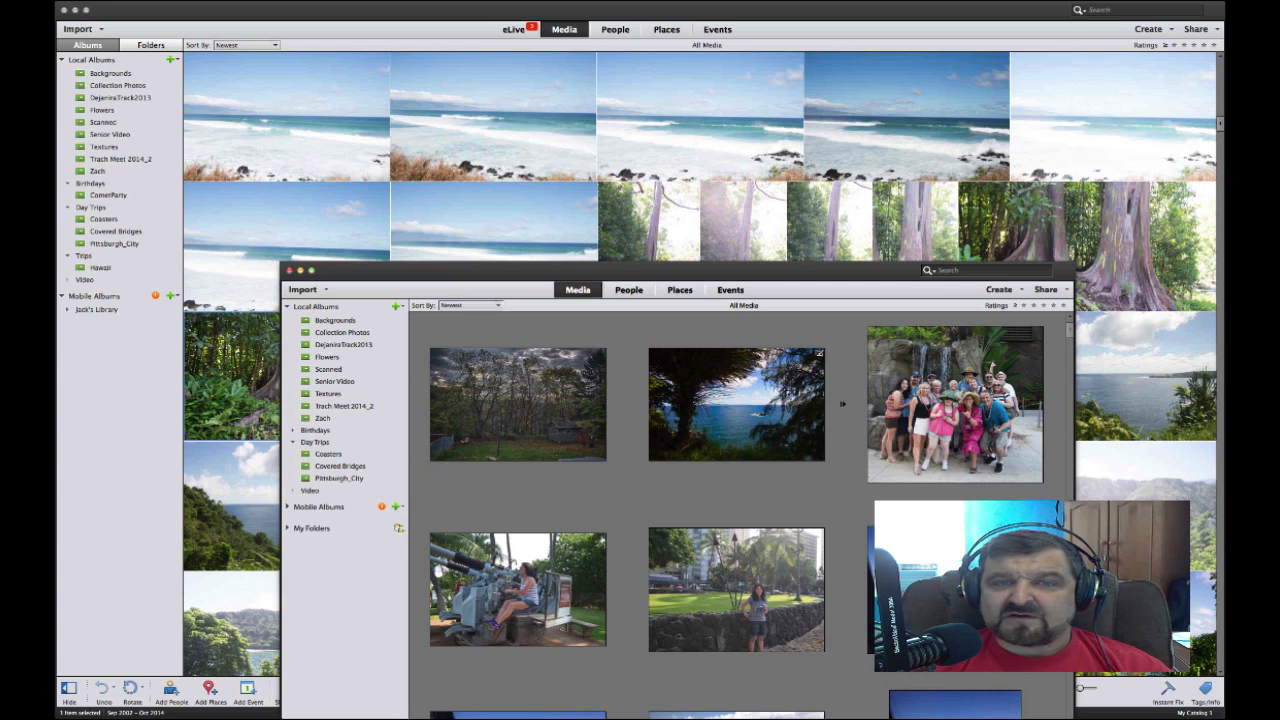
left_click_drag(684, 270, 625, 23)
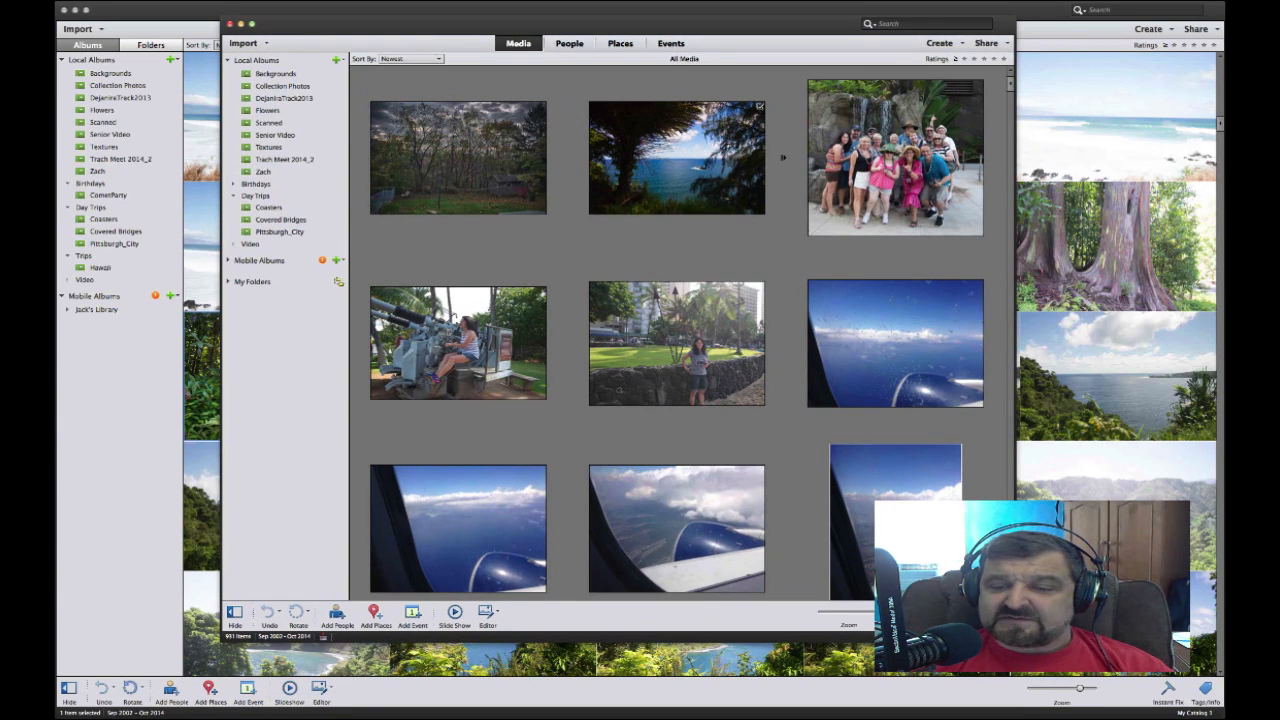
Reduce the thumbnail size in the older organizer to examine its photo grid, then minimize that window
left_click_drag(879, 611, 853, 611)
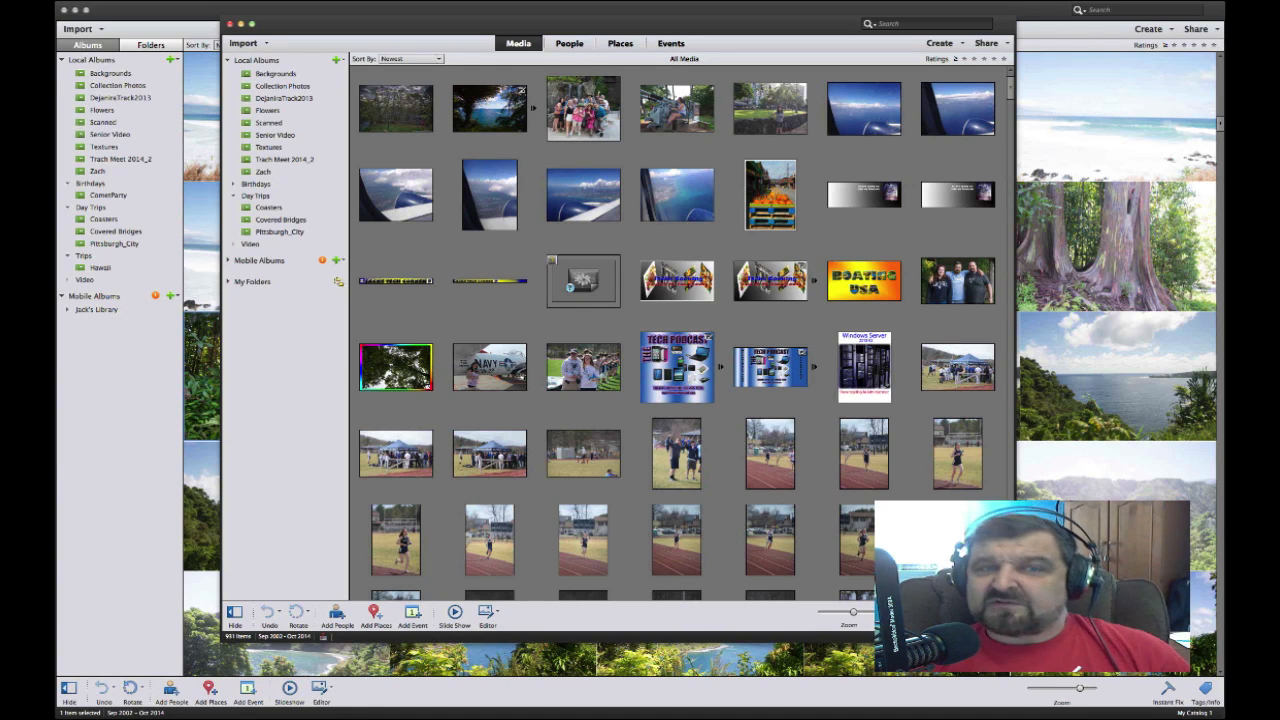
left_click_drag(618, 23, 602, 25)
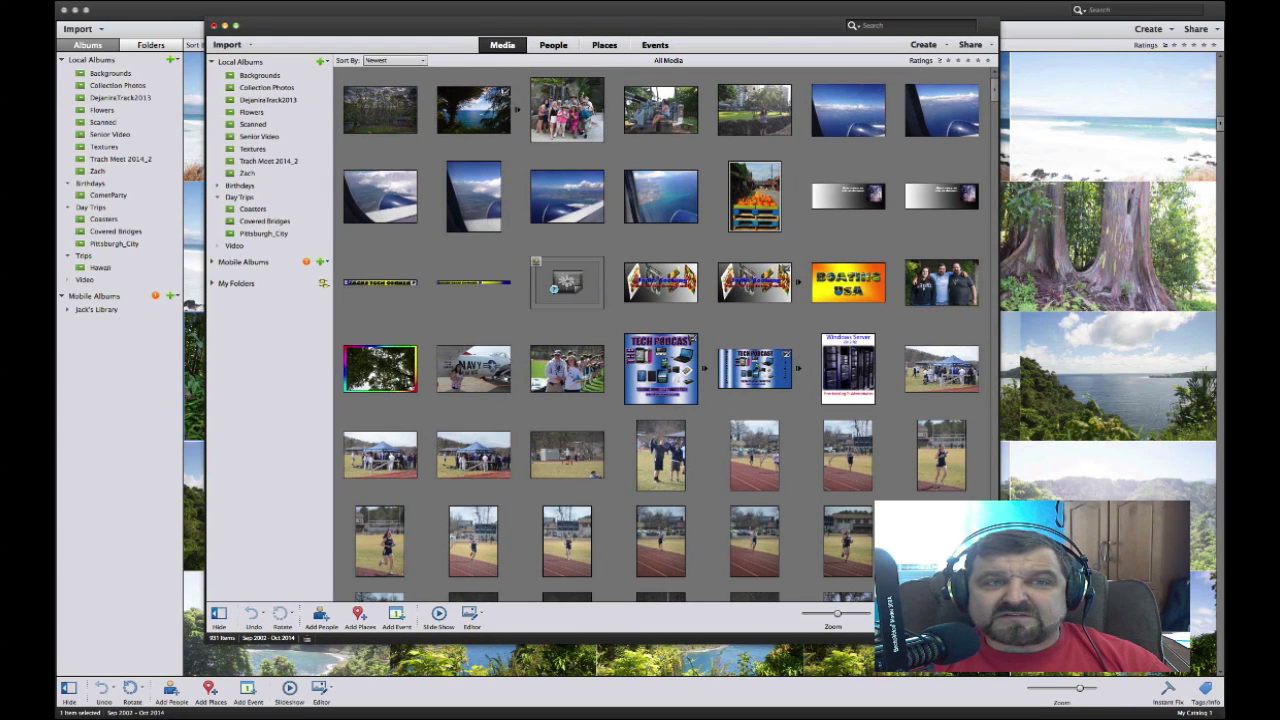
key("super+m")
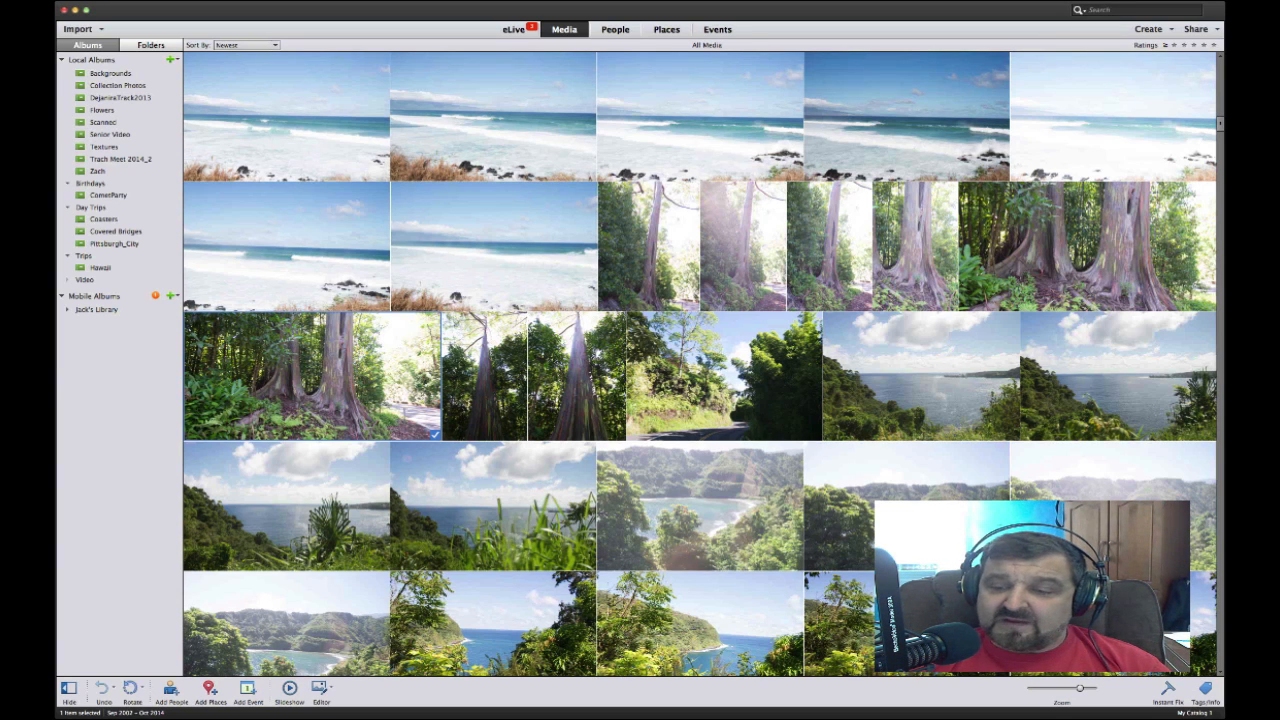
Enlarge the media thumbnails slightly and select the two wide tree-trunk photos plus the two ocean-view photos directly beneath them
left_click_drag(1080, 688, 1086, 688)
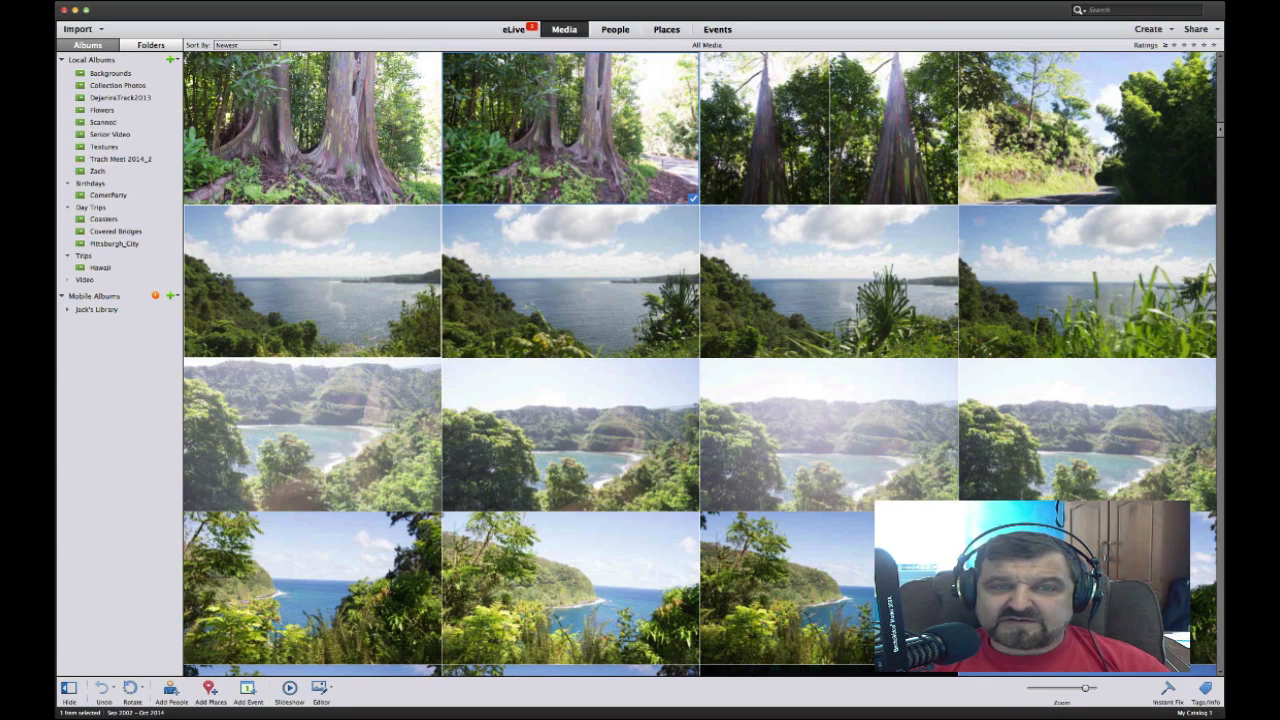
left_click(570, 281)
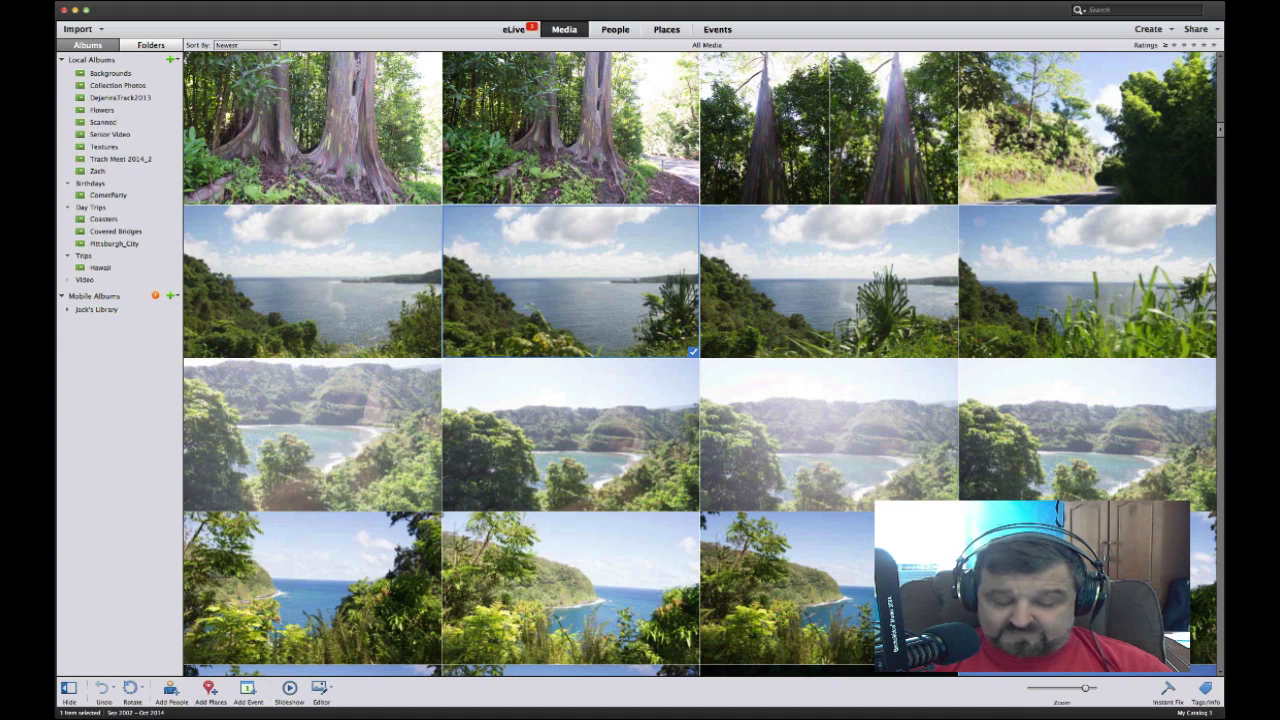
left_click(570, 128, "super")
left_click(312, 128, "super")
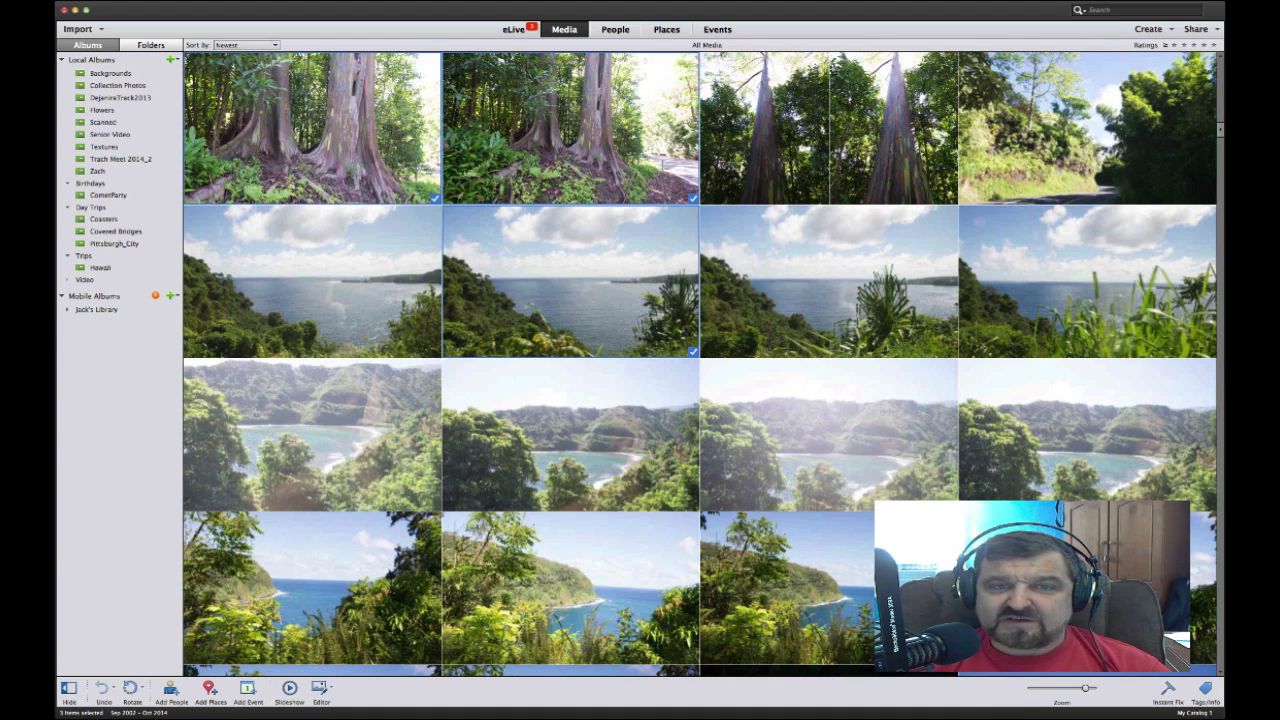
left_click(312, 281, "super")
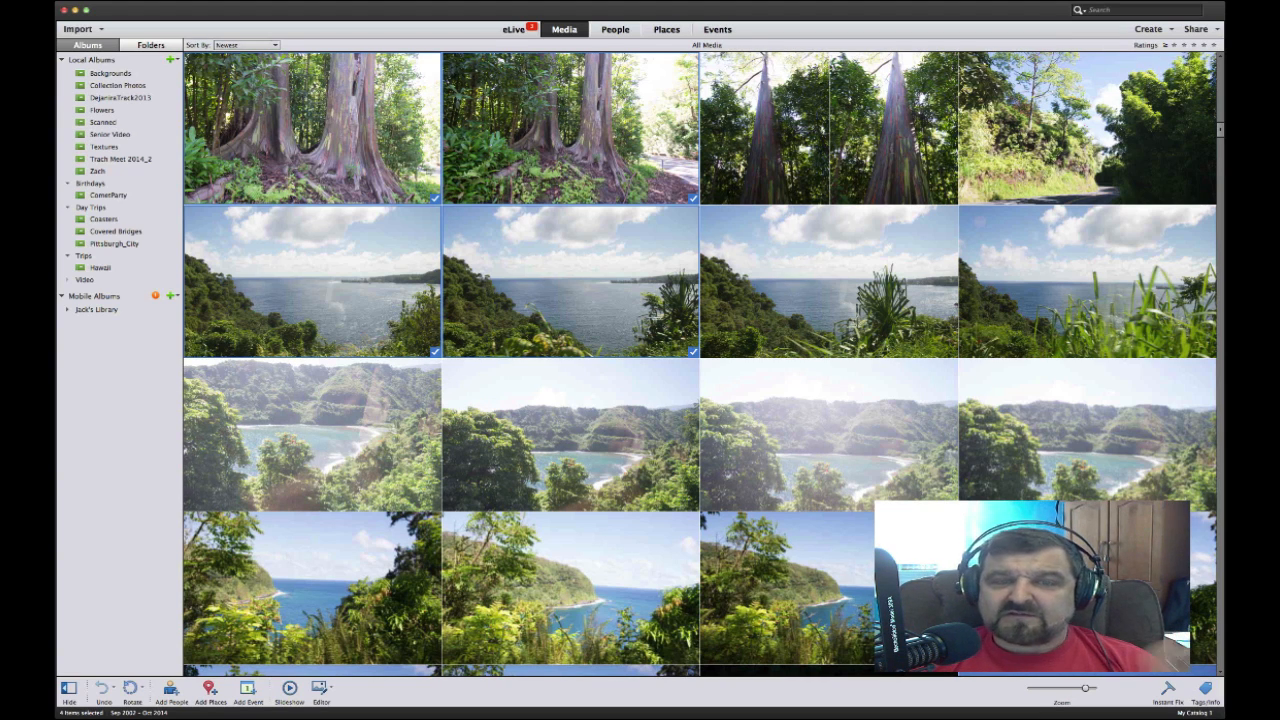
Deselect the two tree-trunk photos and the two ocean-view photos using their selection checkmarks
left_click(434, 199)
left_click(692, 199)
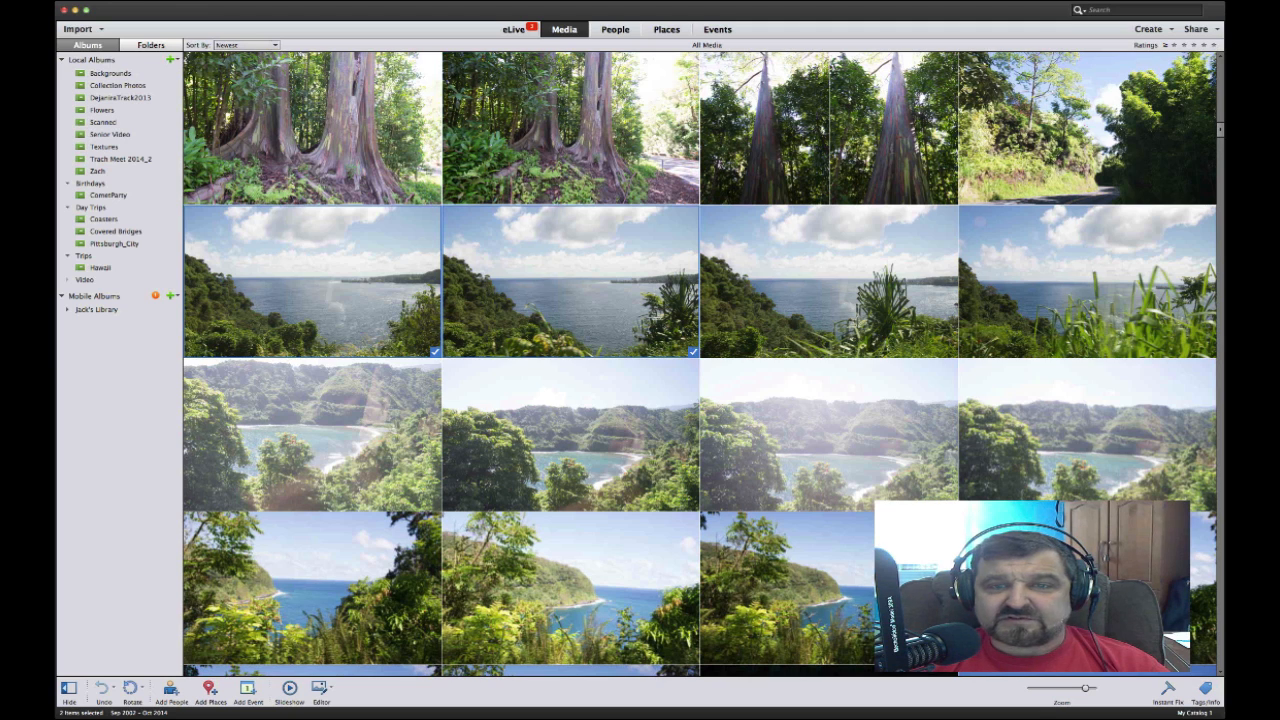
left_click(692, 352)
left_click(434, 352)
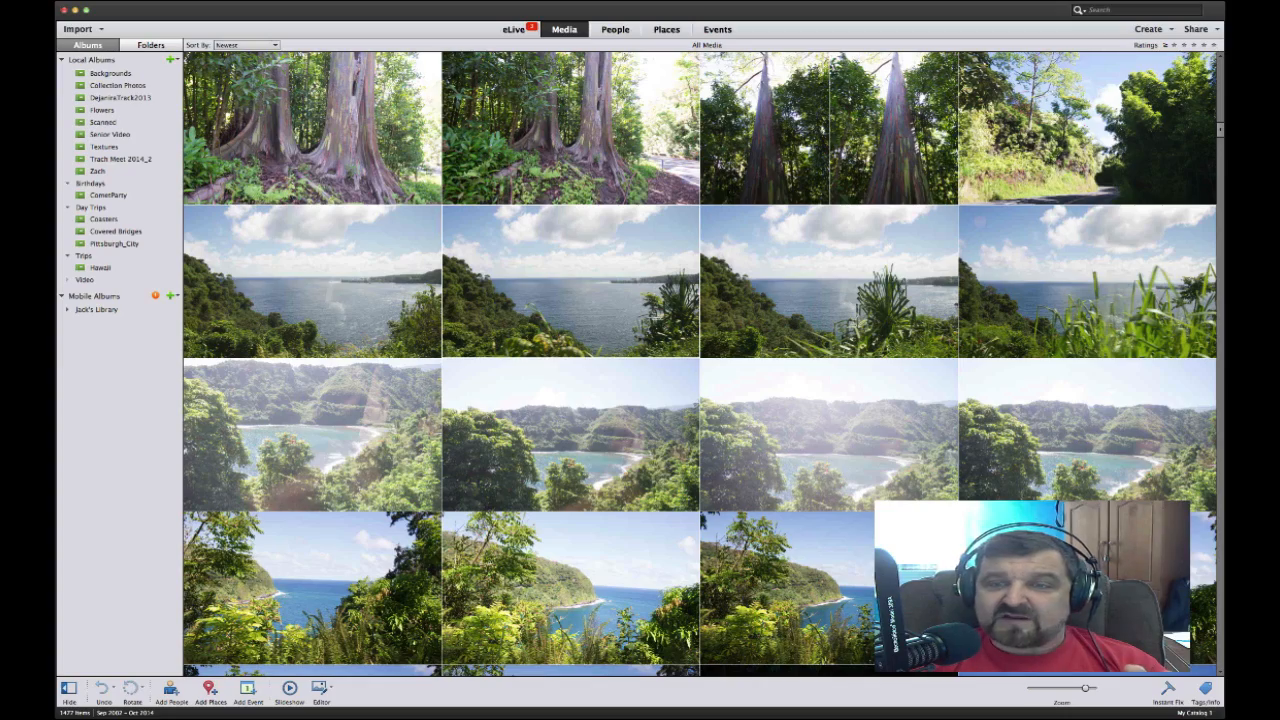
Browse back and forth through the media grid to examine the Hawaii photos in the edge-to-edge thumbnail layout
scroll(688, 392, "down", 5)
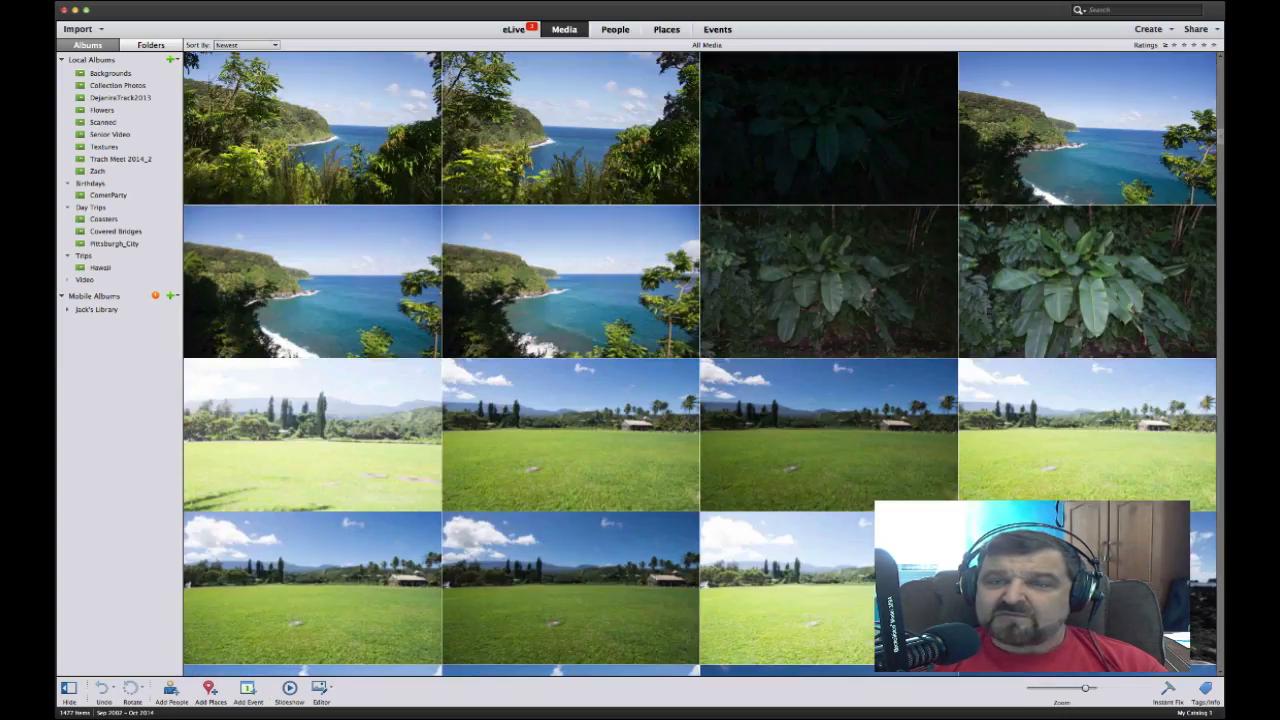
scroll(688, 392, "down", 3)
scroll(688, 392, "down", 15)
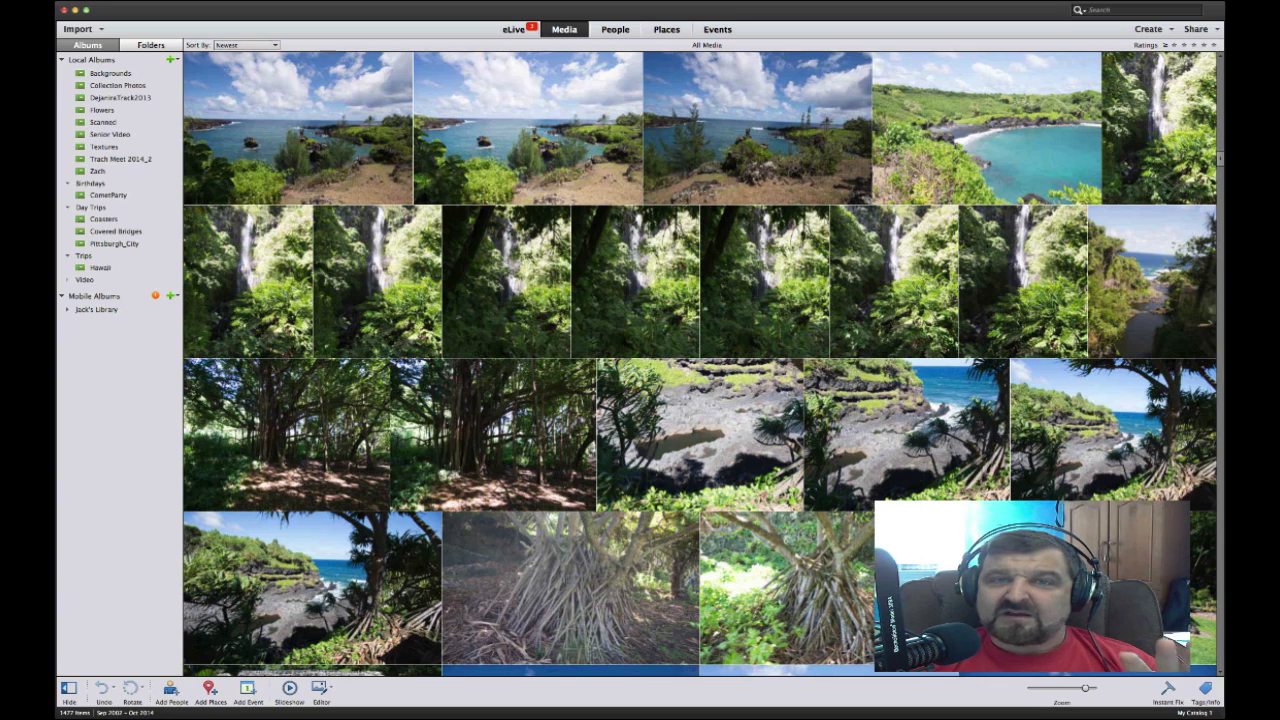
scroll(688, 392, "down", 5)
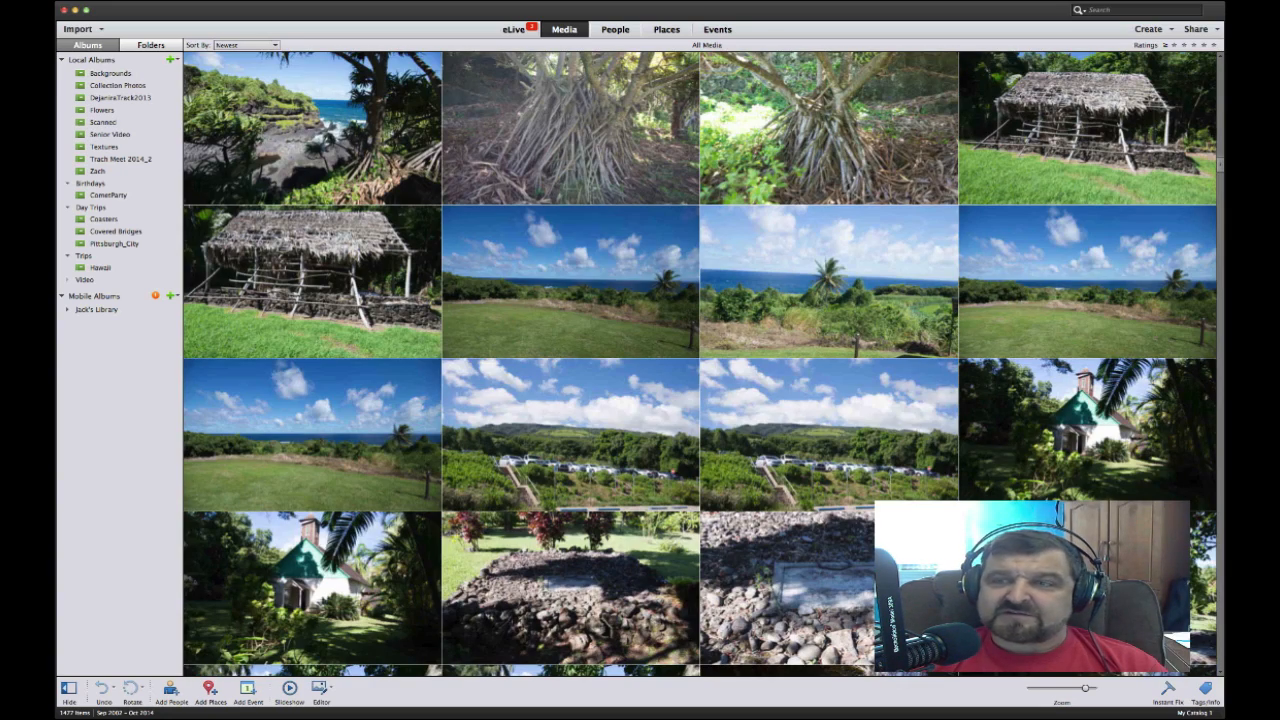
scroll(700, 360, "down", 15)
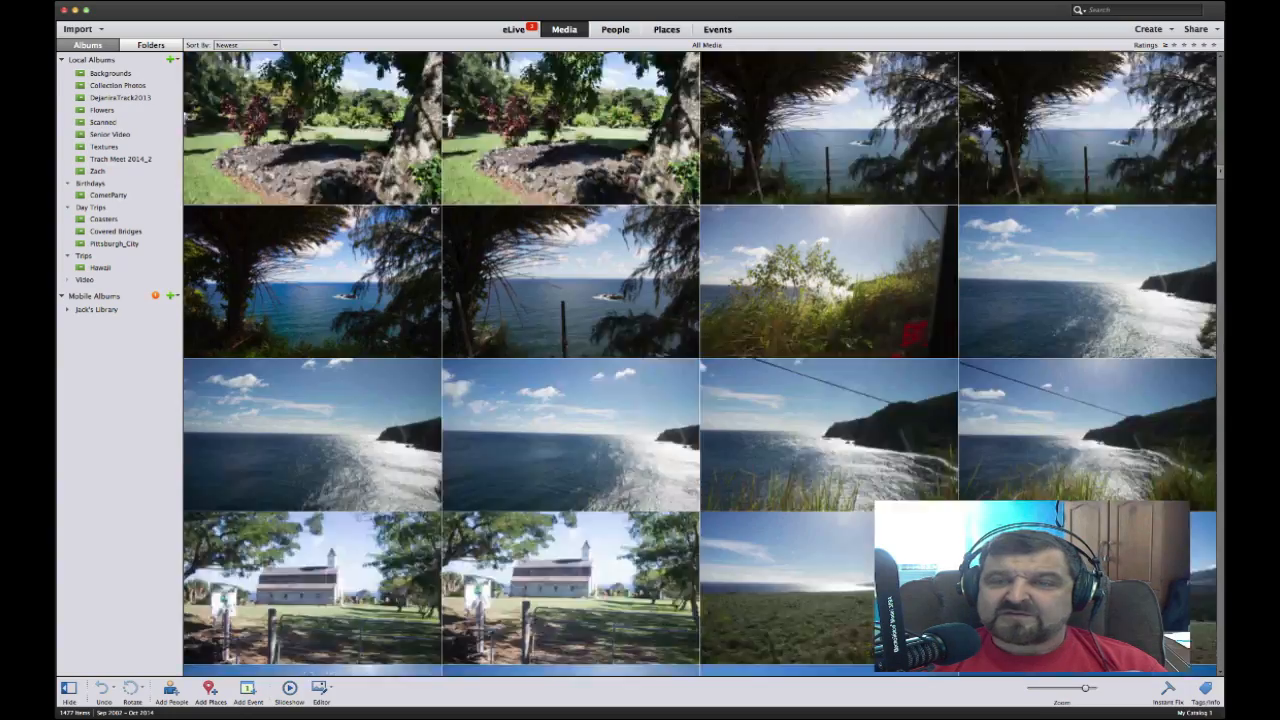
scroll(700, 360, "down", 8)
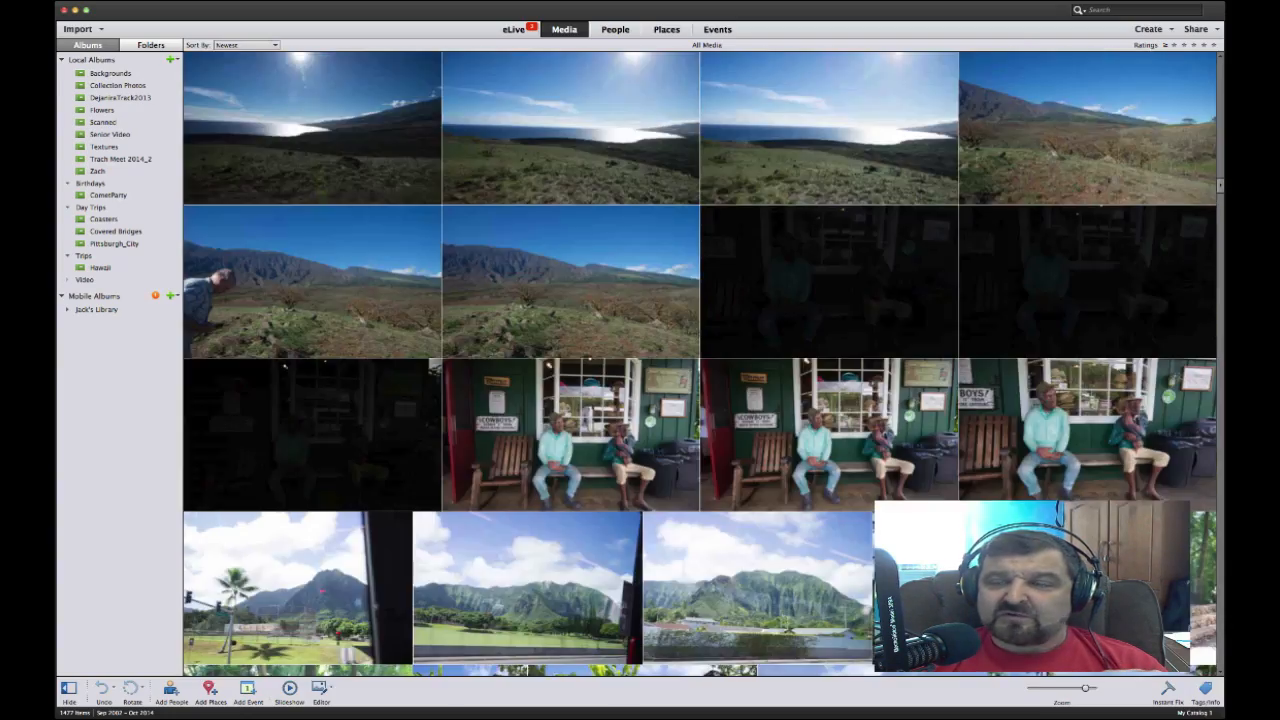
scroll(700, 360, "down", 8)
scroll(700, 360, "down", 8)
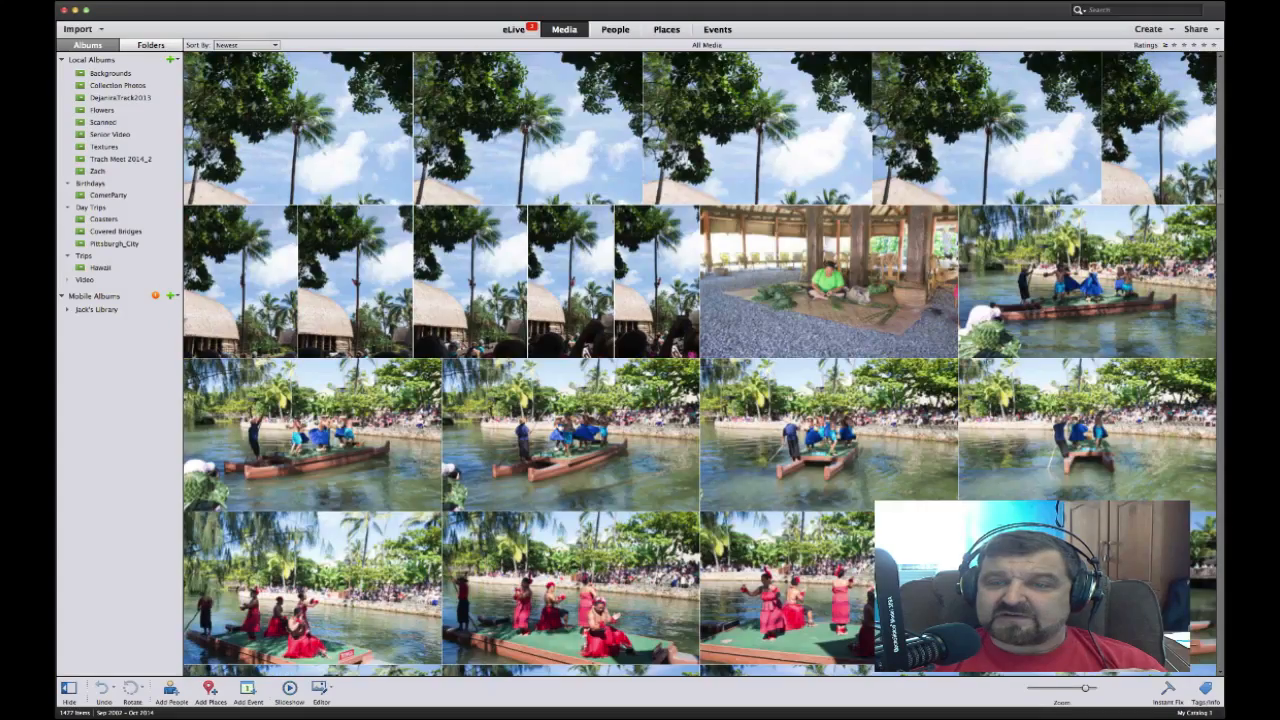
scroll(700, 360, "up", 8)
scroll(700, 360, "down", 10)
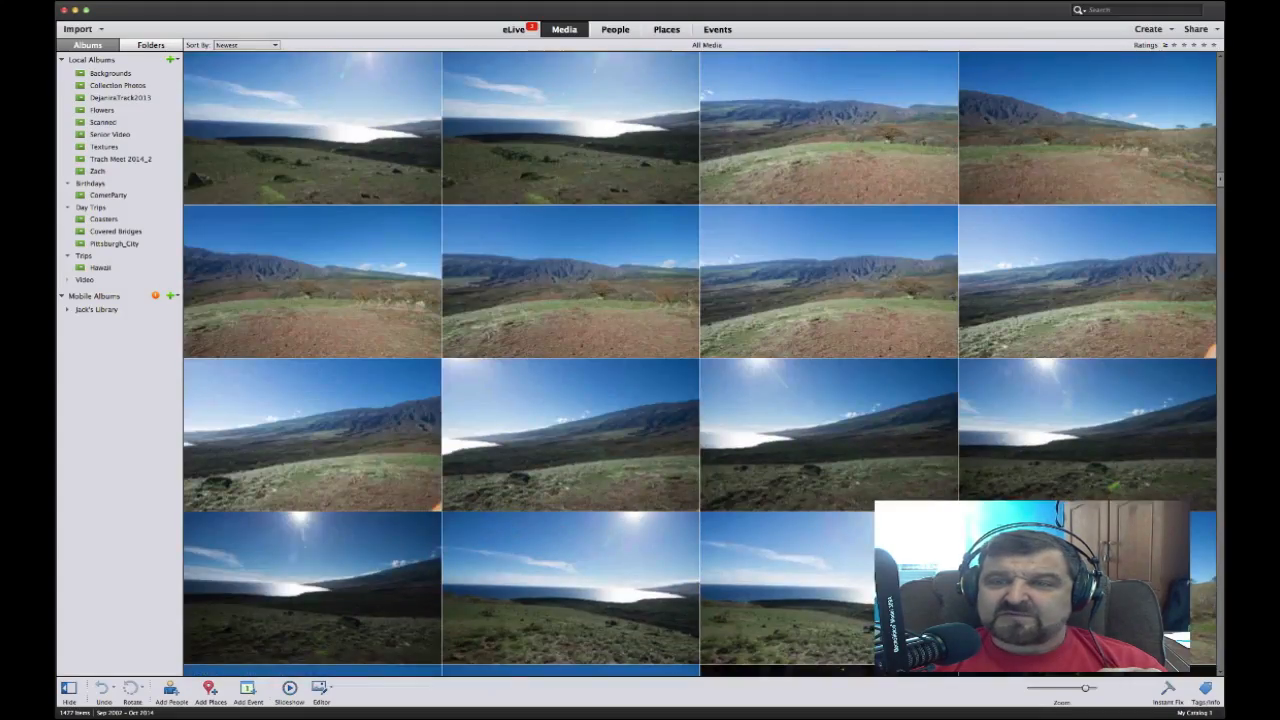
scroll(700, 360, "down", 5)
scroll(700, 360, "down", 15)
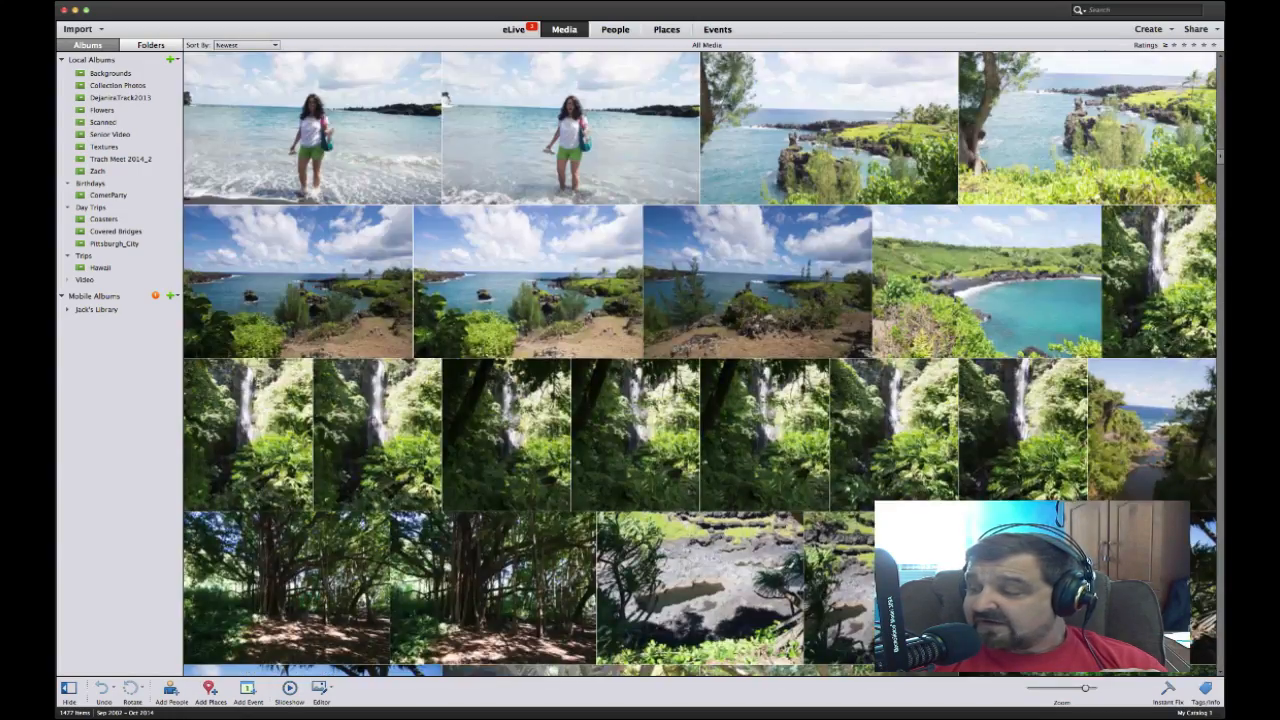
scroll(700, 360, "up", 5)
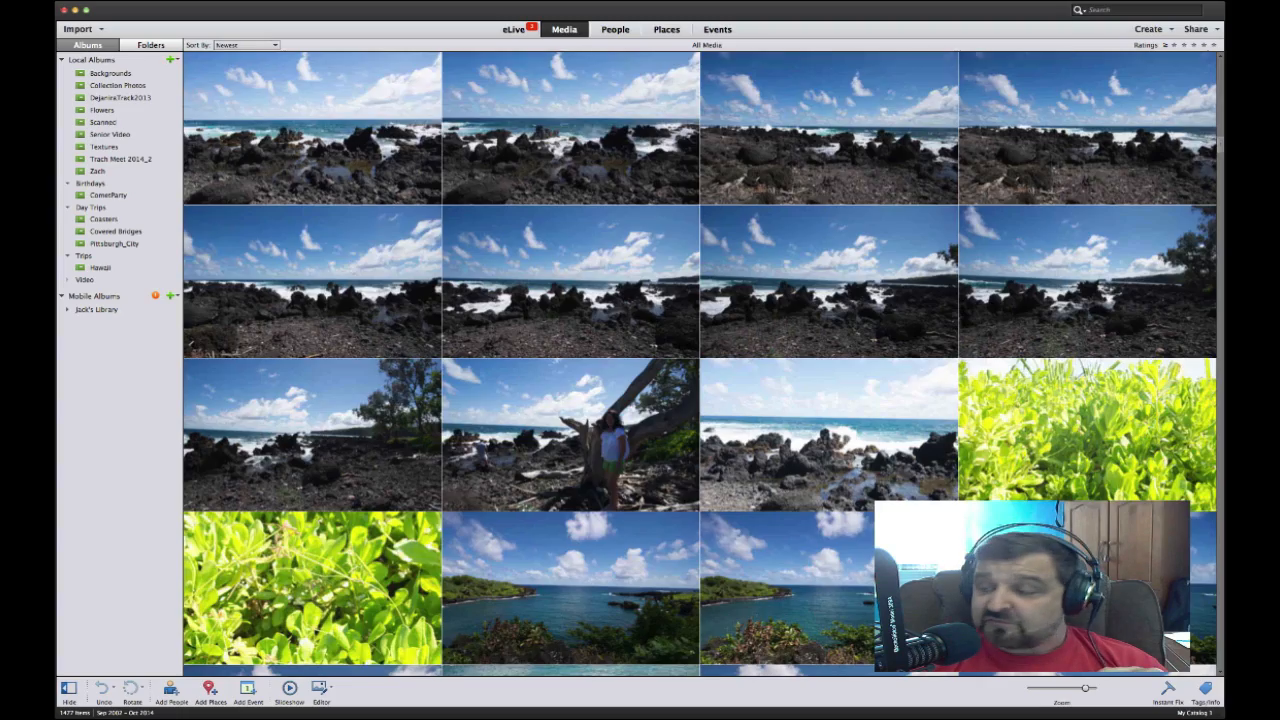
scroll(700, 360, "up", 2)
scroll(700, 360, "up", 8)
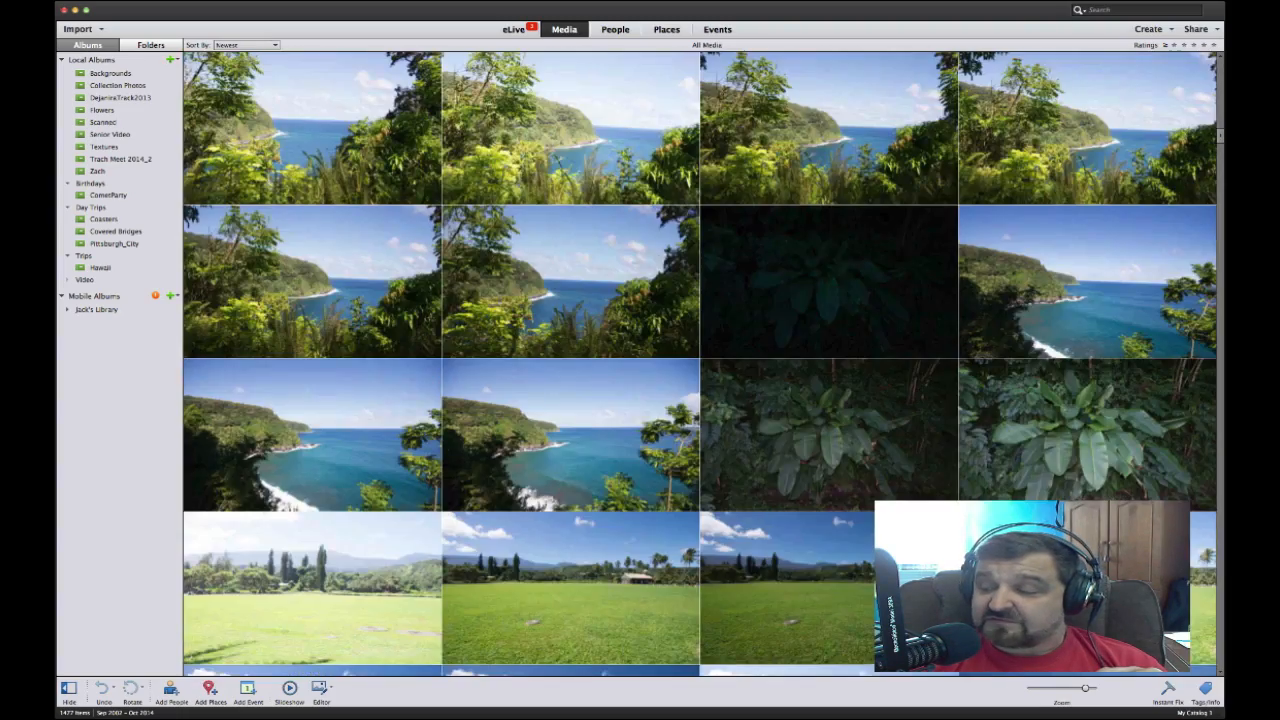
scroll(700, 360, "up", 10)
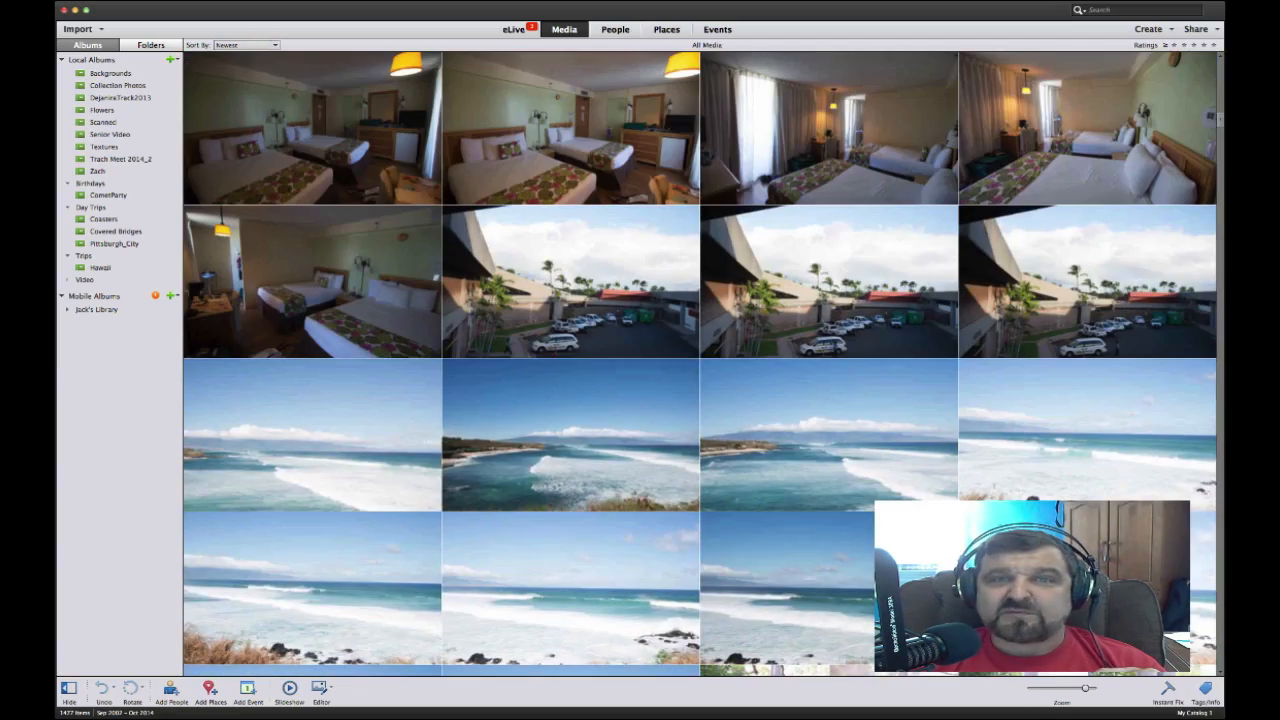
scroll(700, 360, "up", 10)
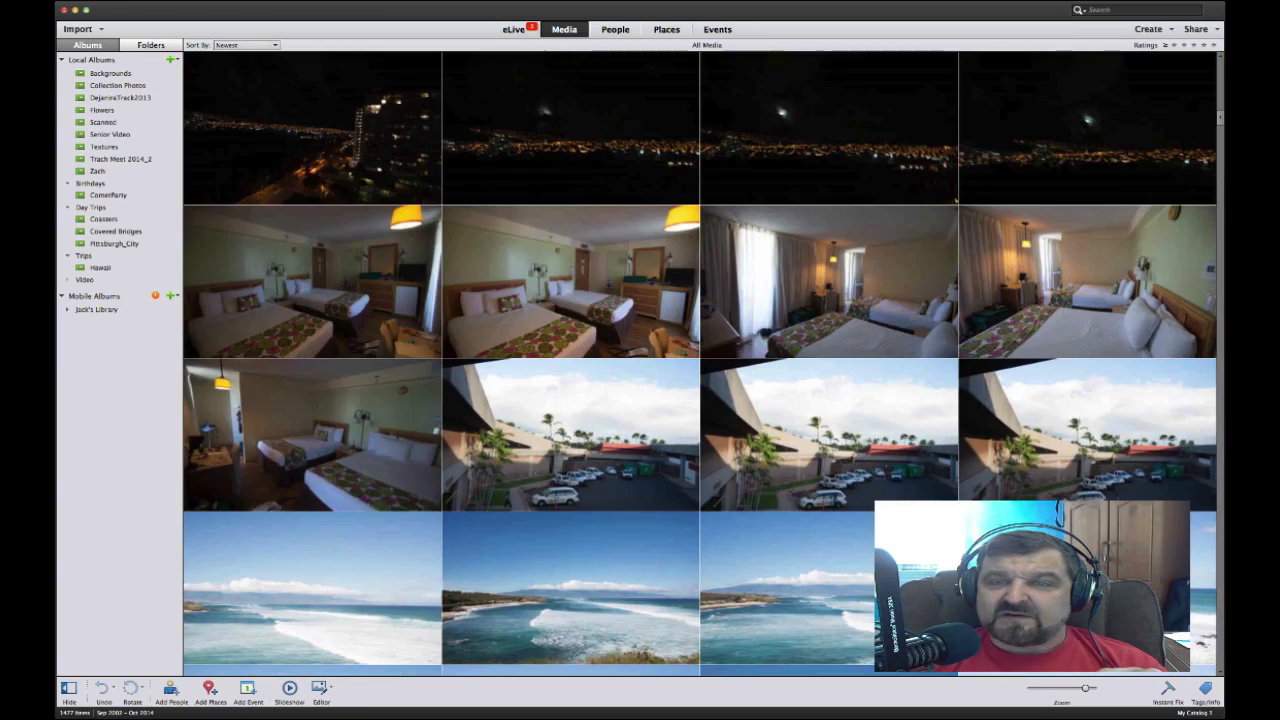
scroll(700, 360, "up", 8)
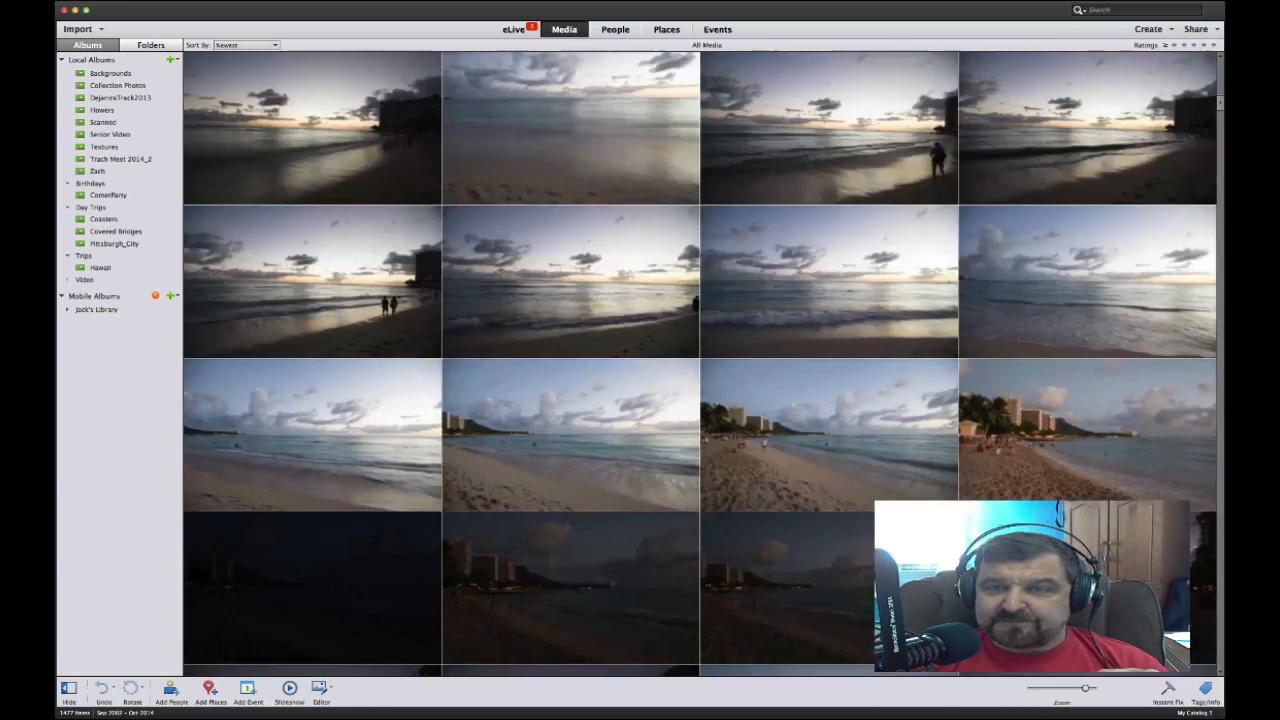
scroll(700, 360, "up", 8)
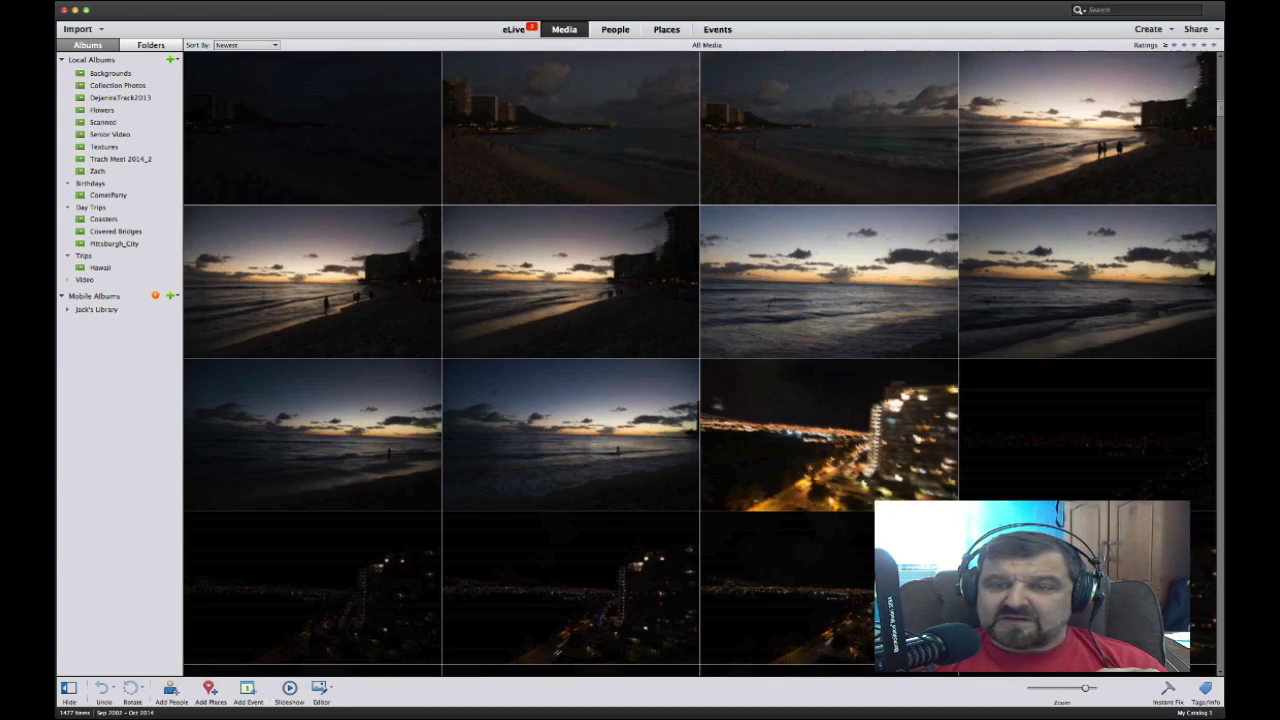
scroll(700, 360, "up", 3)
scroll(700, 360, "down", 12)
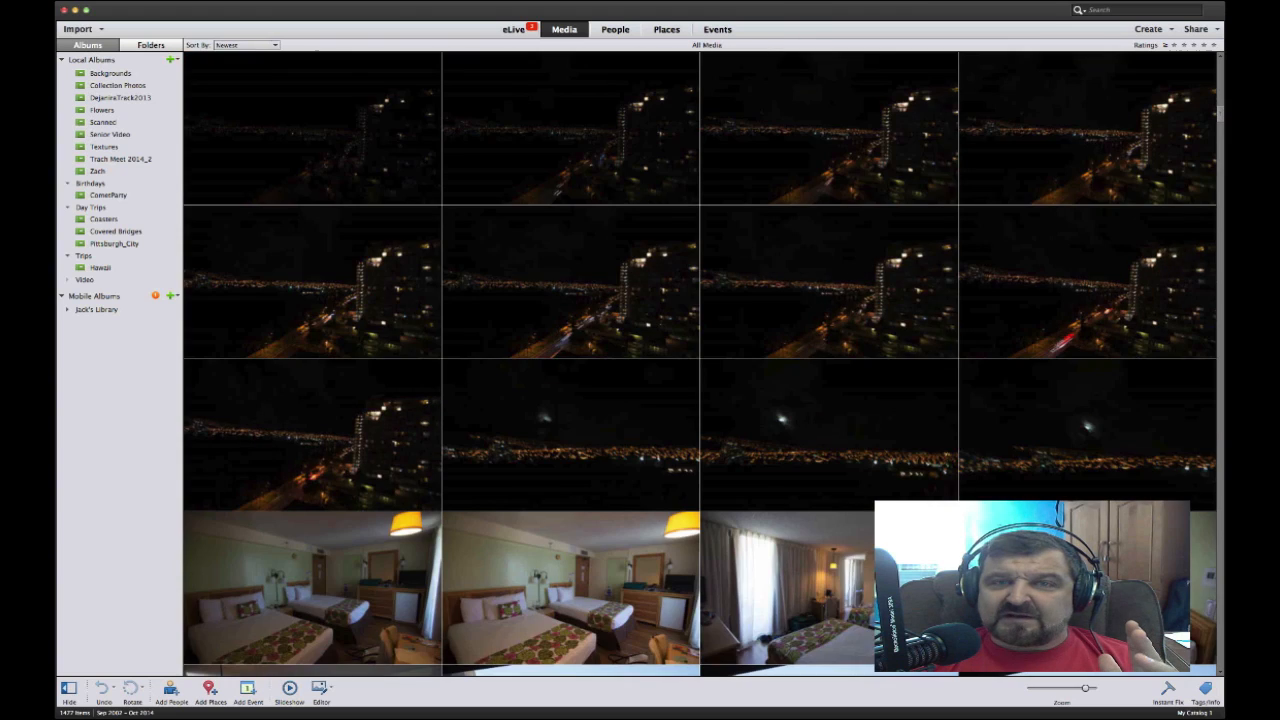
scroll(700, 360, "down", 4)
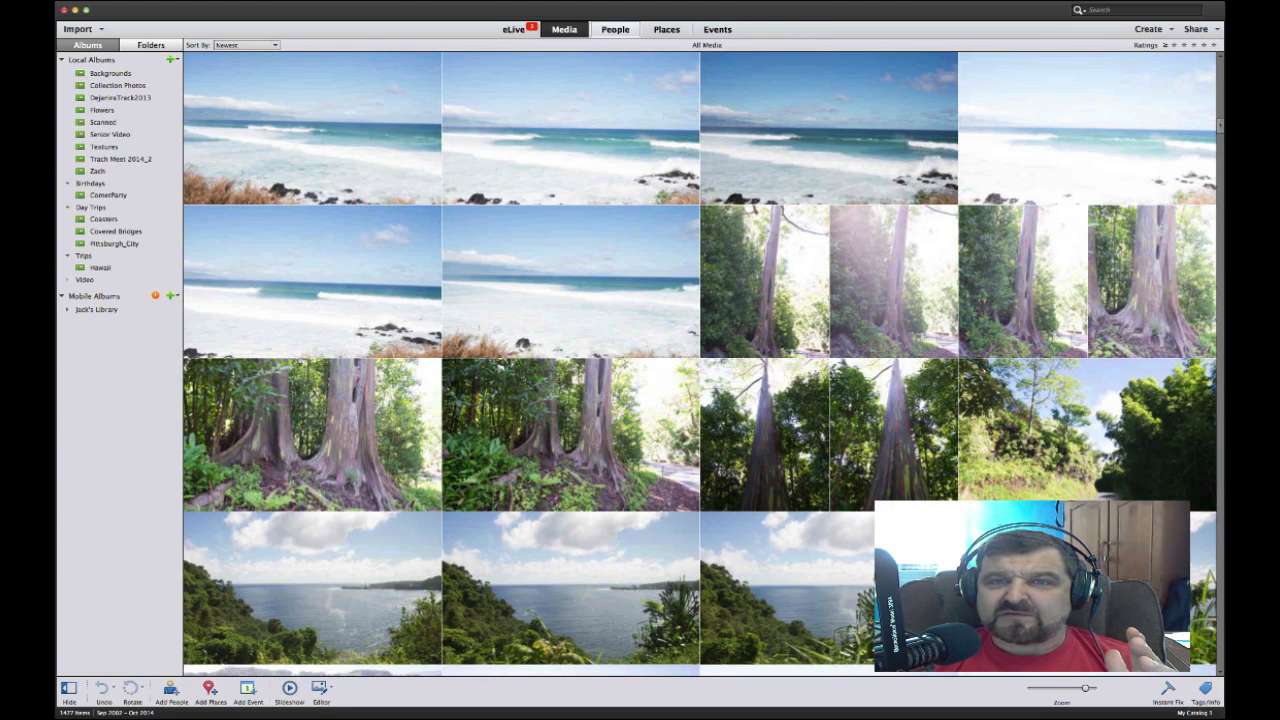
Look through the People, Places and Events views, then return to the Media view
left_click(615, 29)
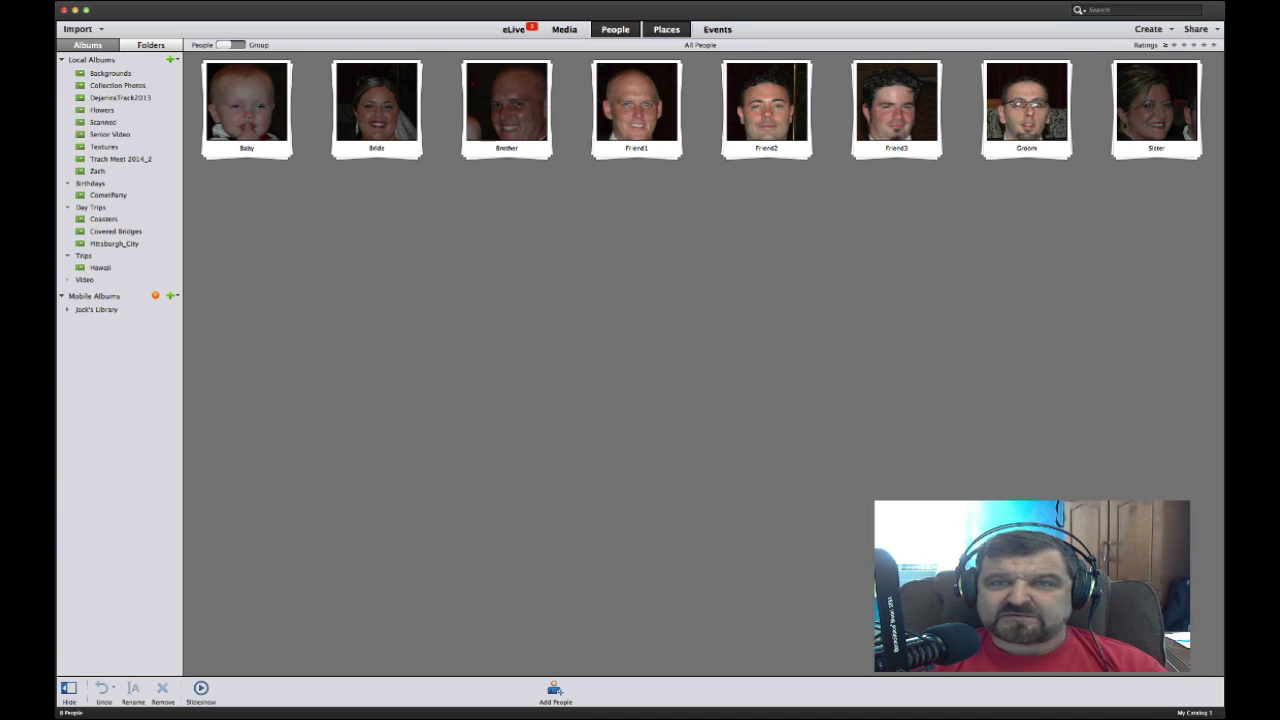
left_click(666, 29)
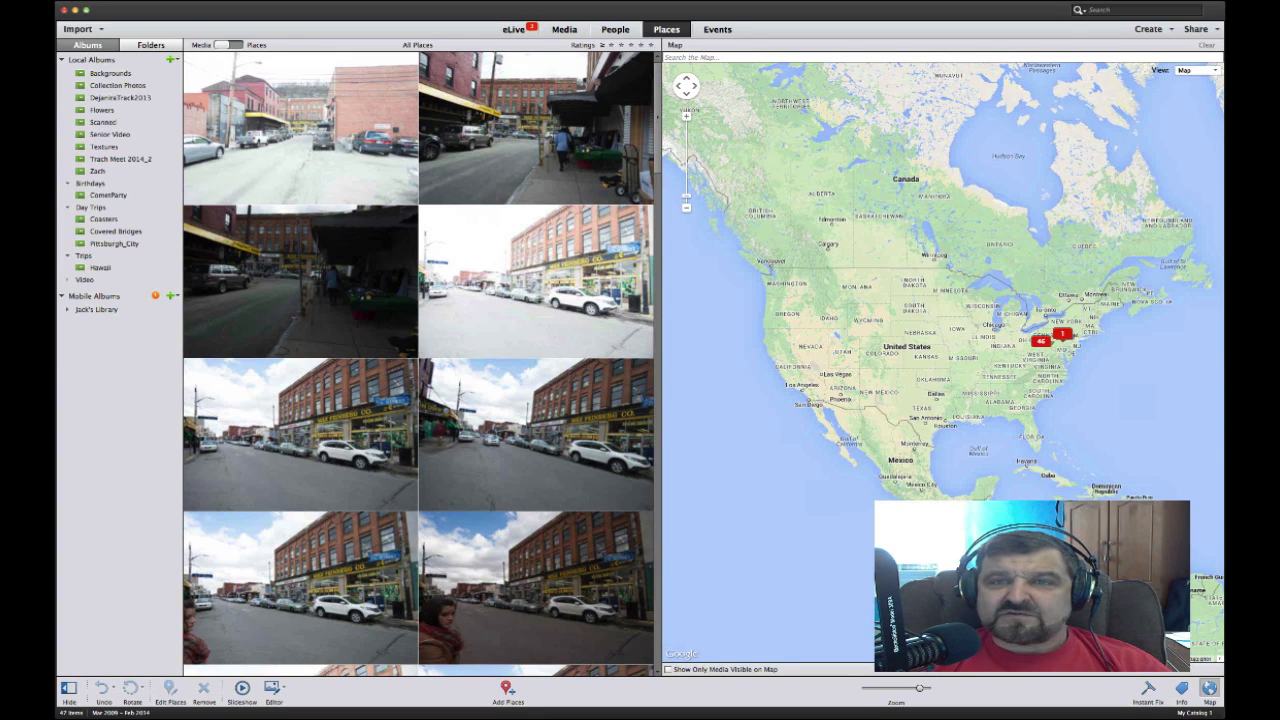
left_click(717, 29)
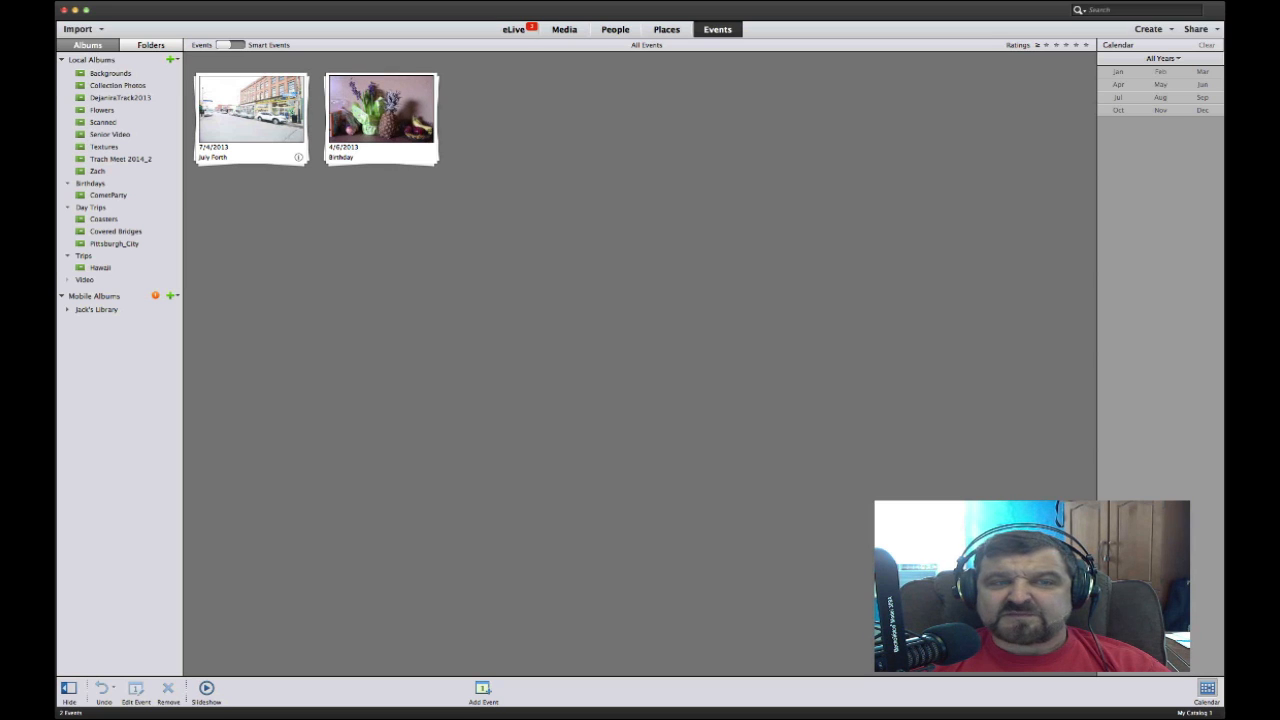
left_click(564, 29)
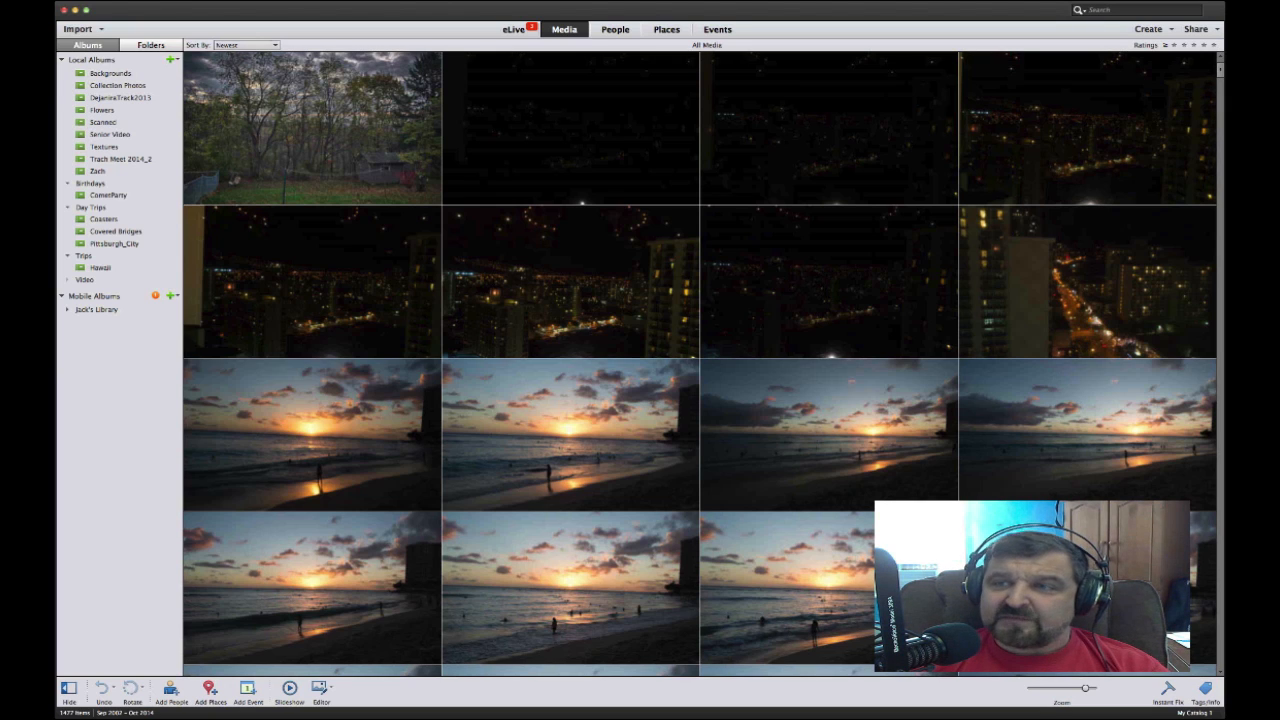
Look through the available Create projects and Share destinations without choosing one
left_click(1148, 29)
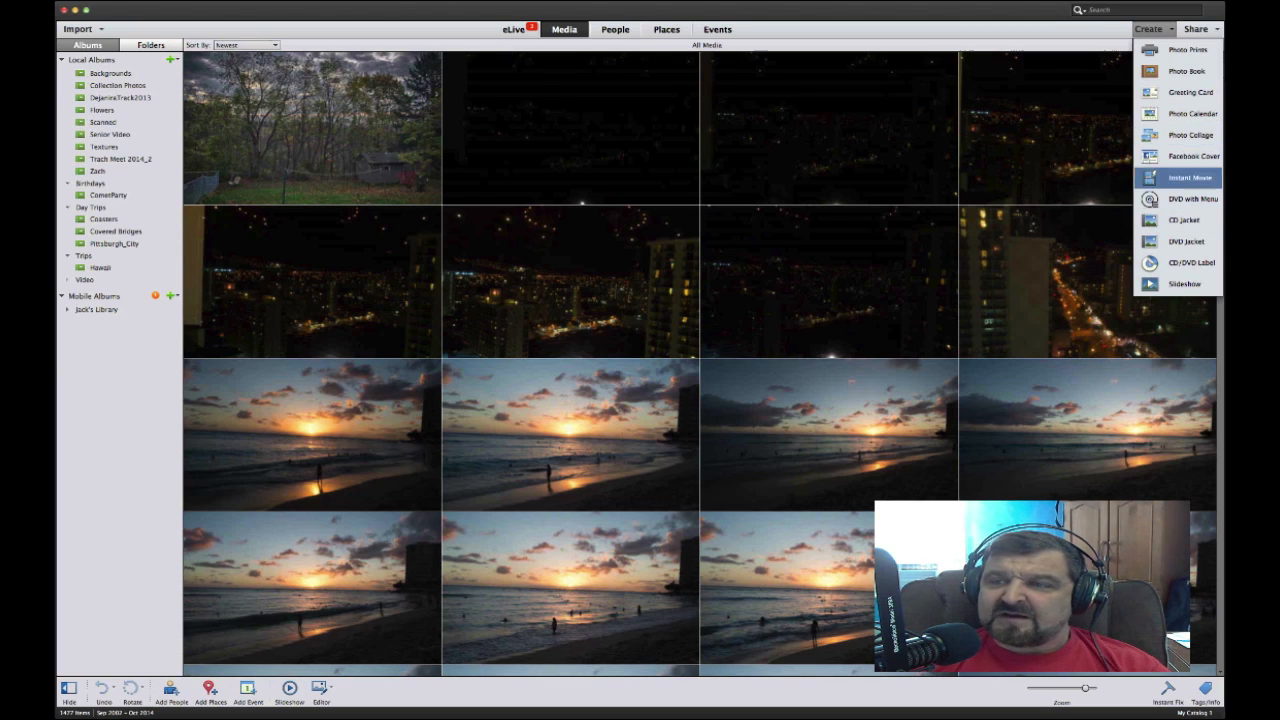
left_click(1149, 29)
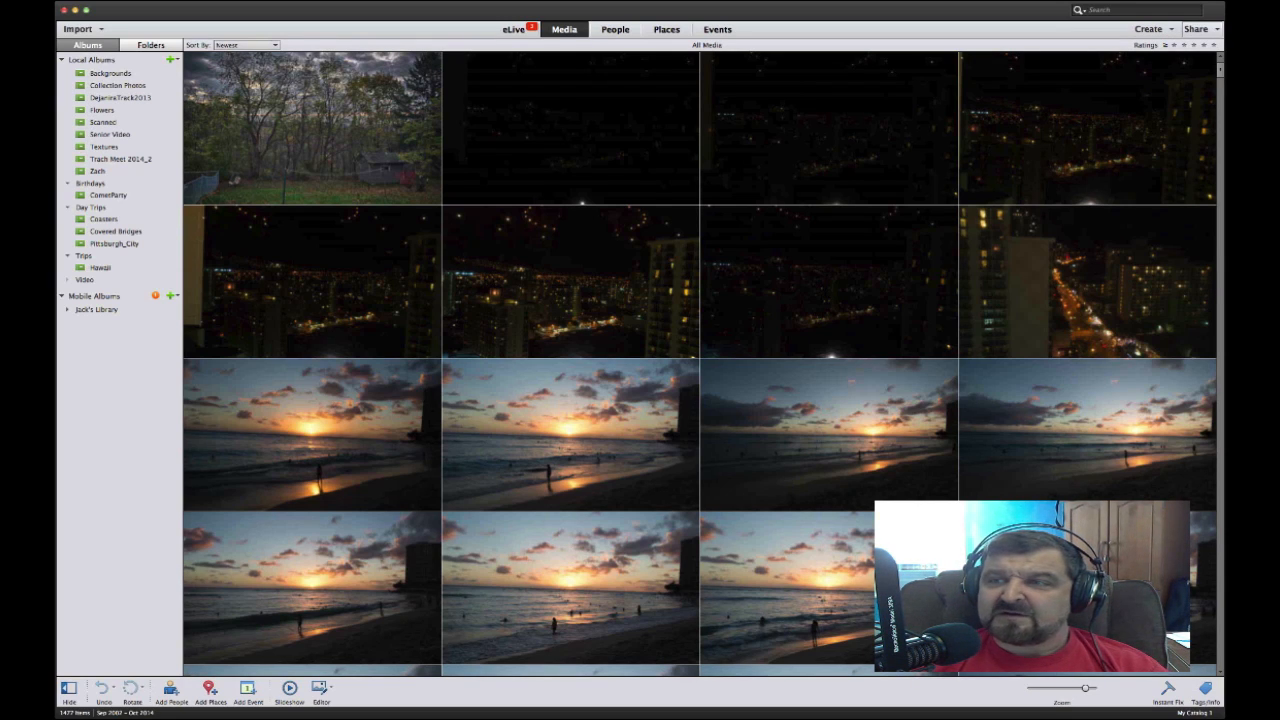
left_click(1196, 29)
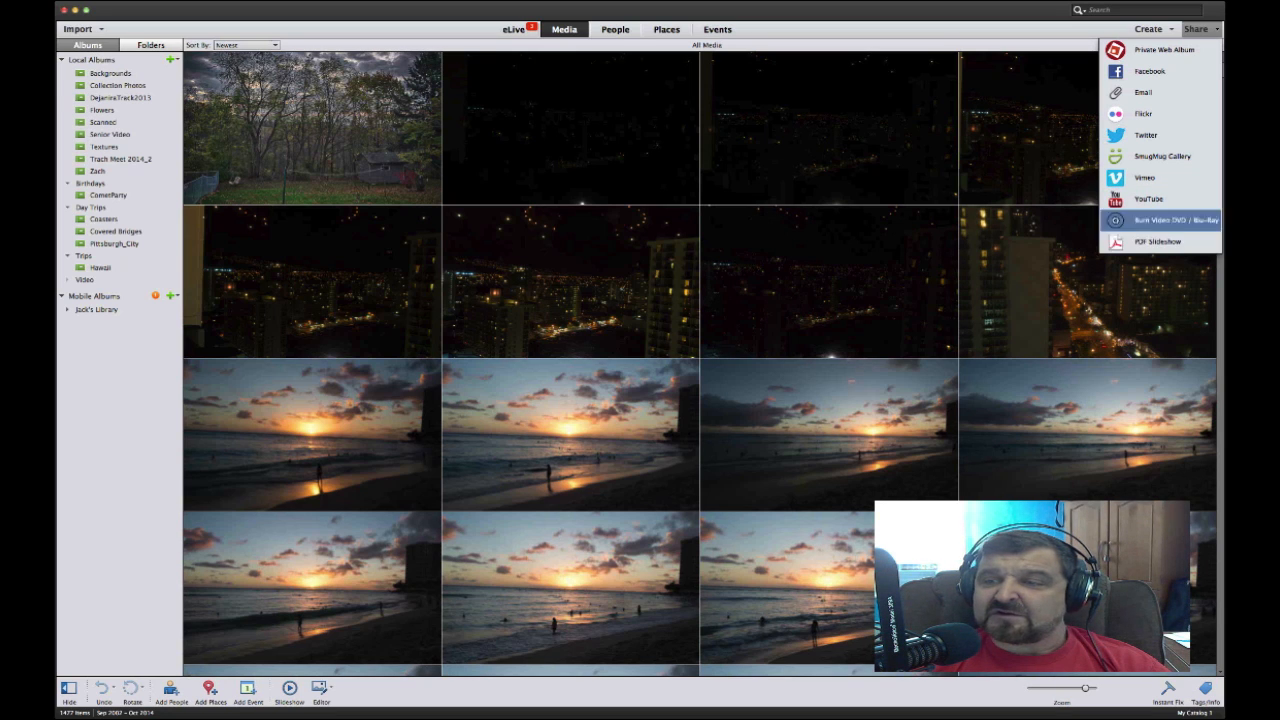
left_click(1199, 29)
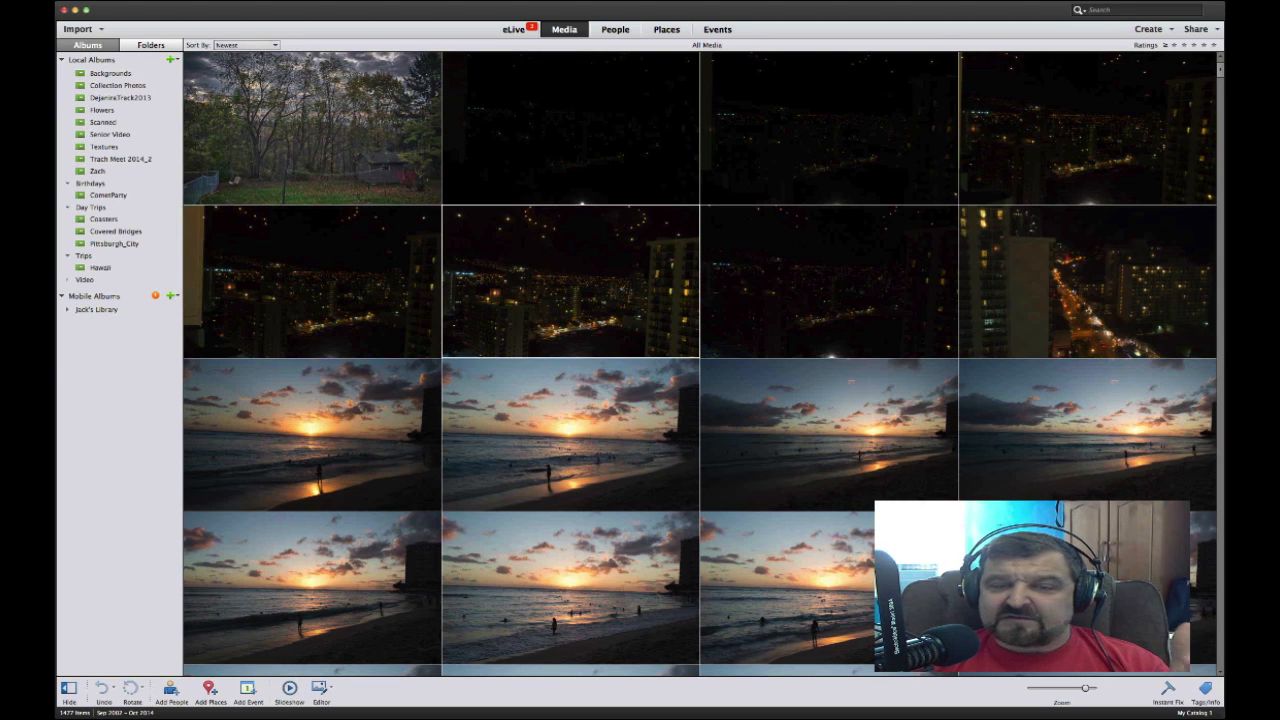
Browse down through the media grid from the sunset photos to the Hawaii tree-trunk and ocean-view photos
scroll(700, 360, "down", 10)
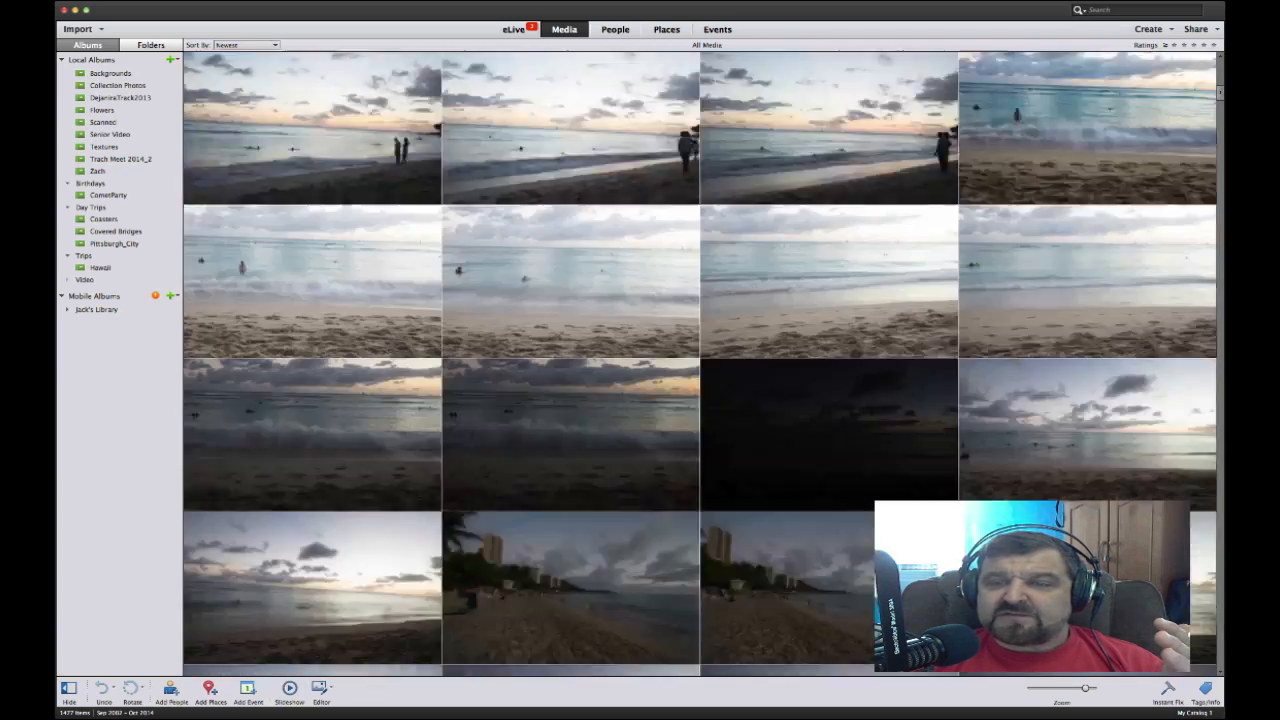
scroll(700, 360, "down", 10)
scroll(700, 360, "down", 10)
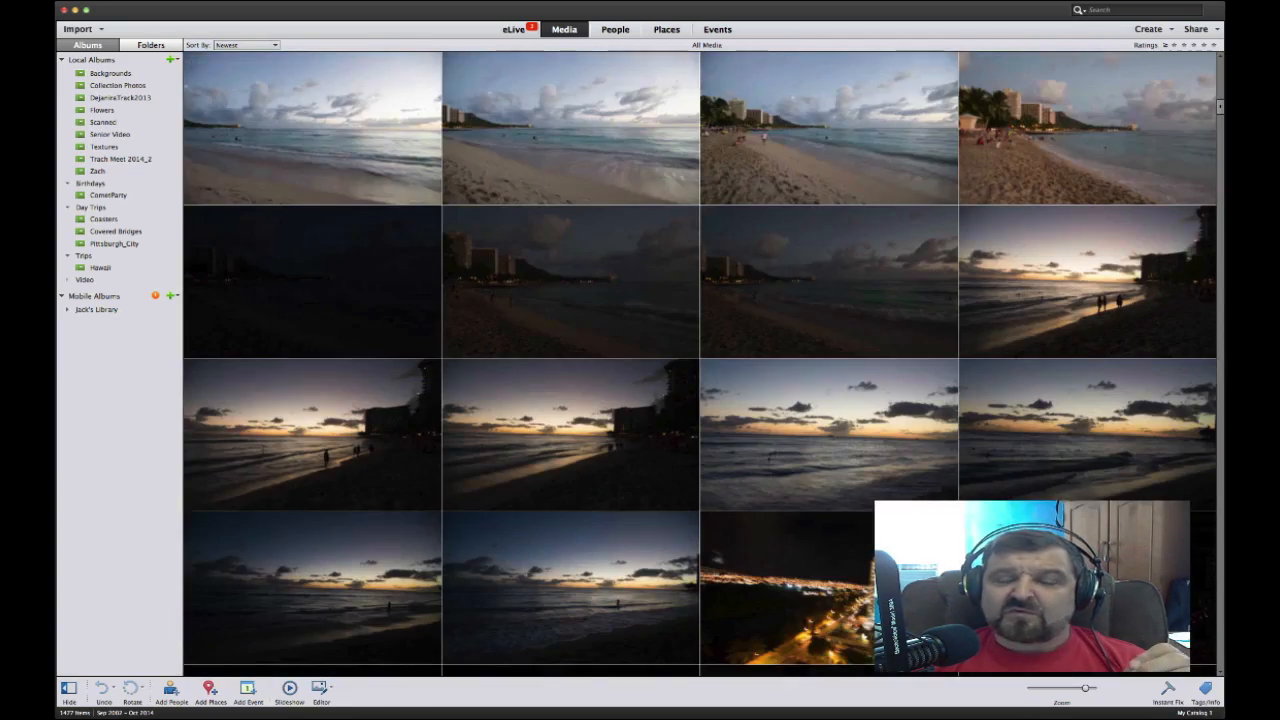
scroll(700, 360, "down", 3)
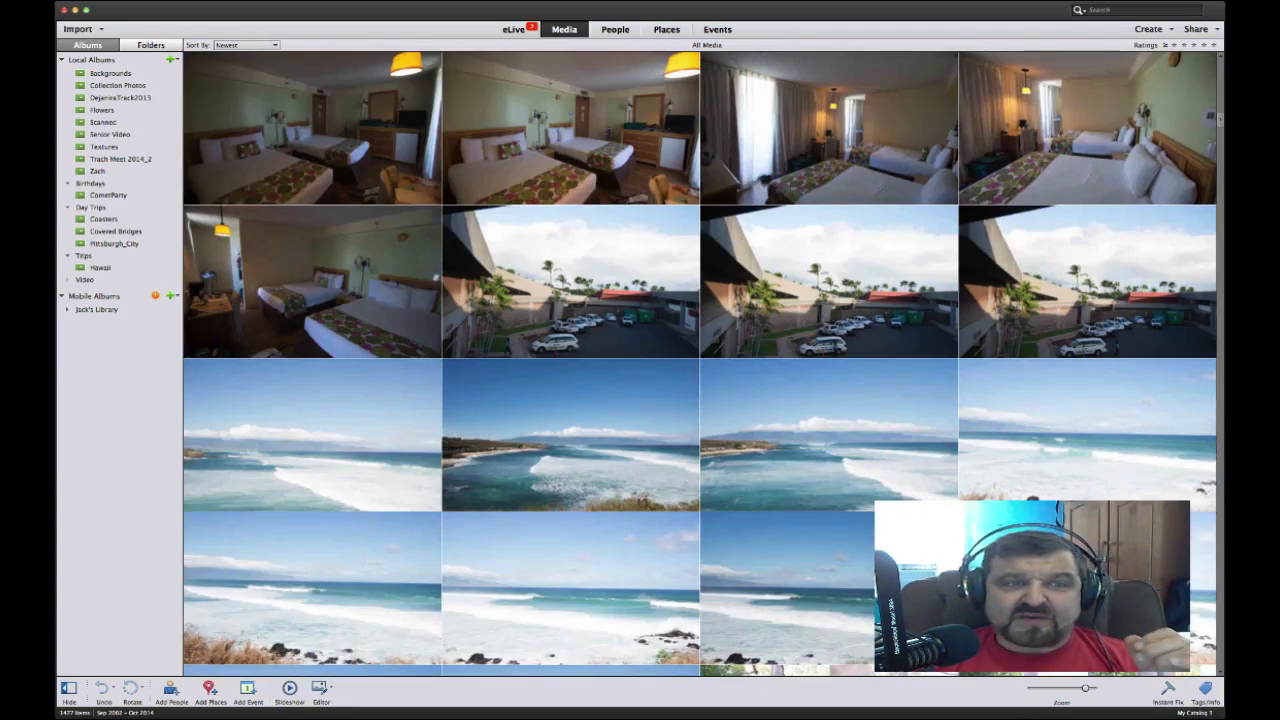
scroll(700, 360, "down", 9)
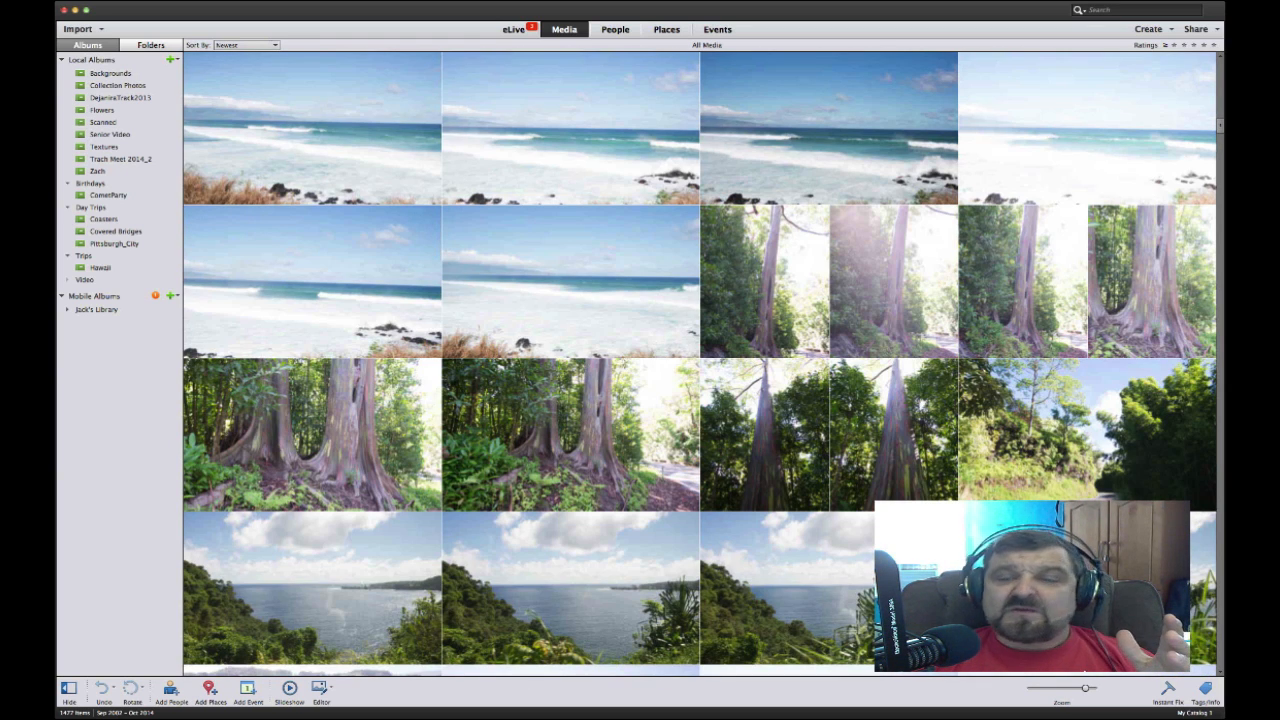
scroll(700, 360, "down", 6)
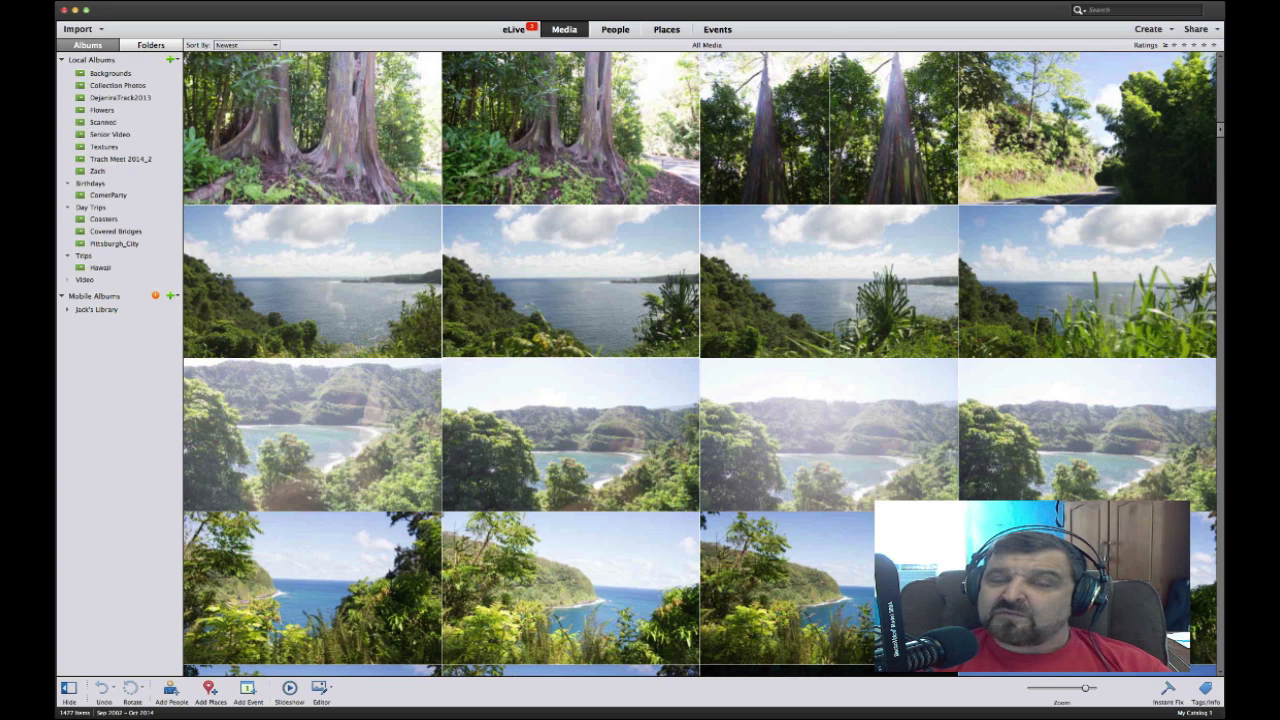
scroll(700, 360, "up", 3)
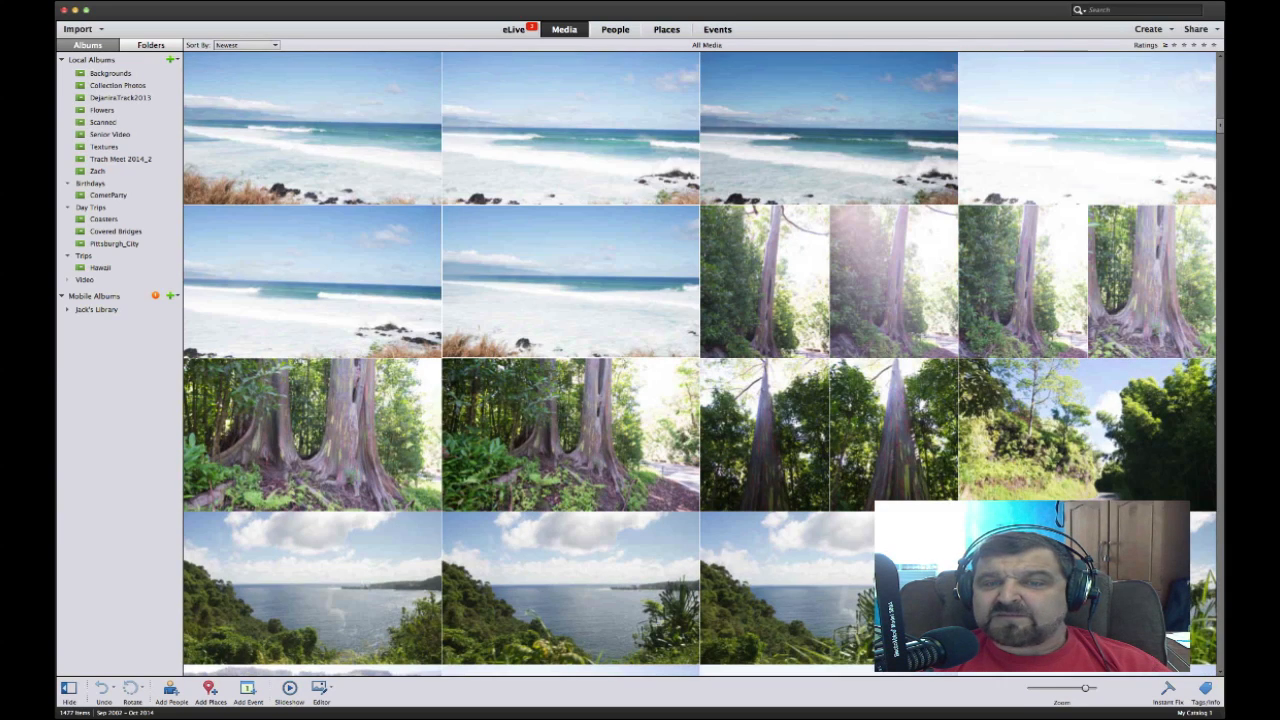
Select the second wide tree-trunk photo, open it with Photoshop Elements Editor, and shift the Camera Raw window slightly
left_click(571, 281)
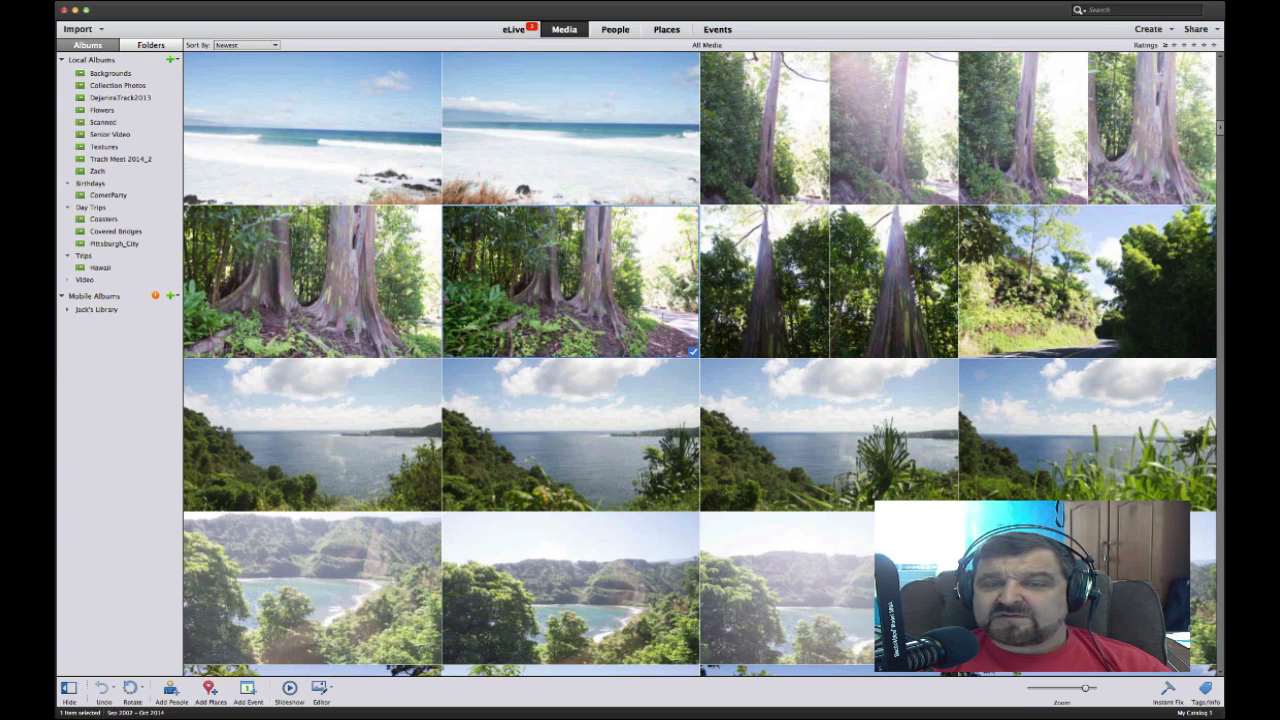
right_click(540, 256)
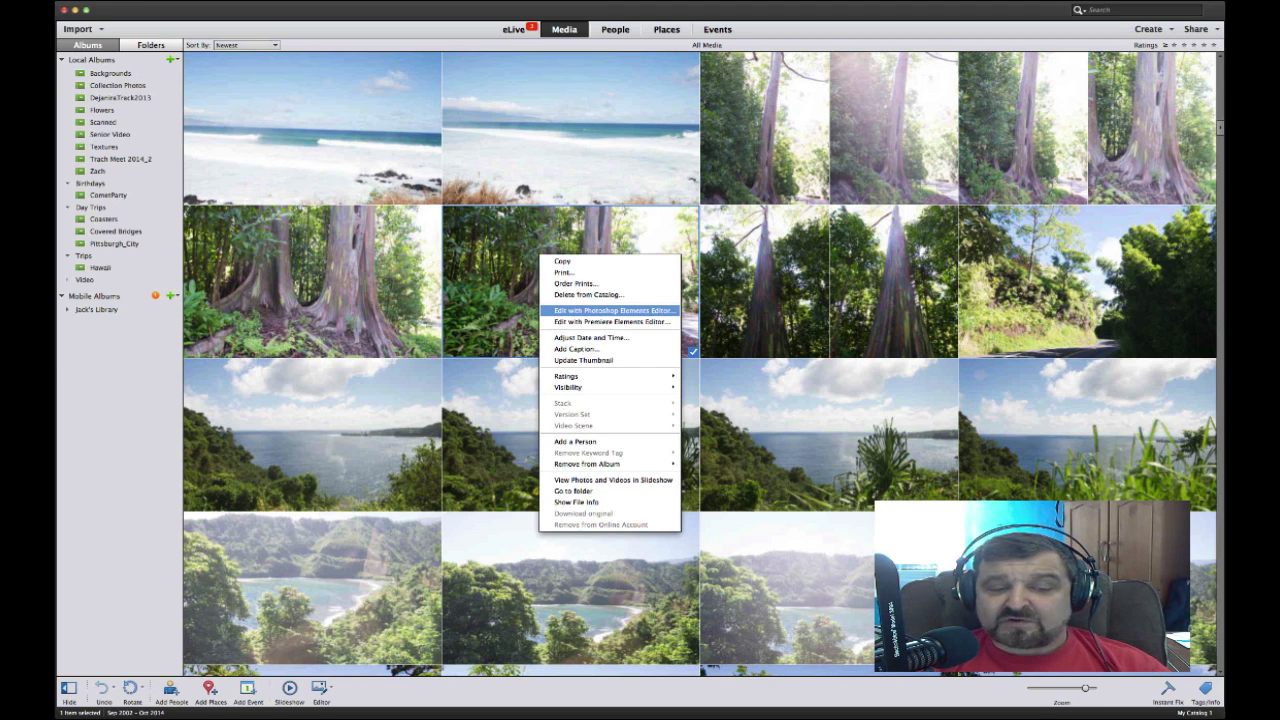
left_click(612, 310)
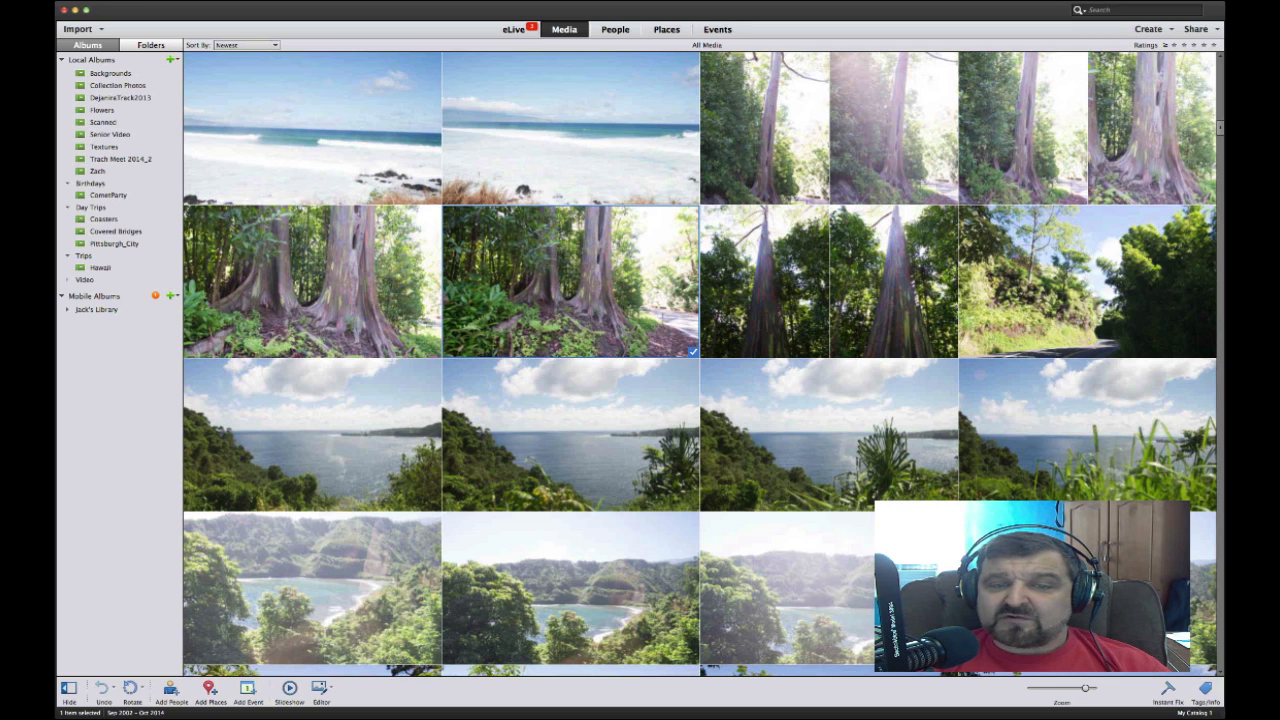
left_click(320, 688)
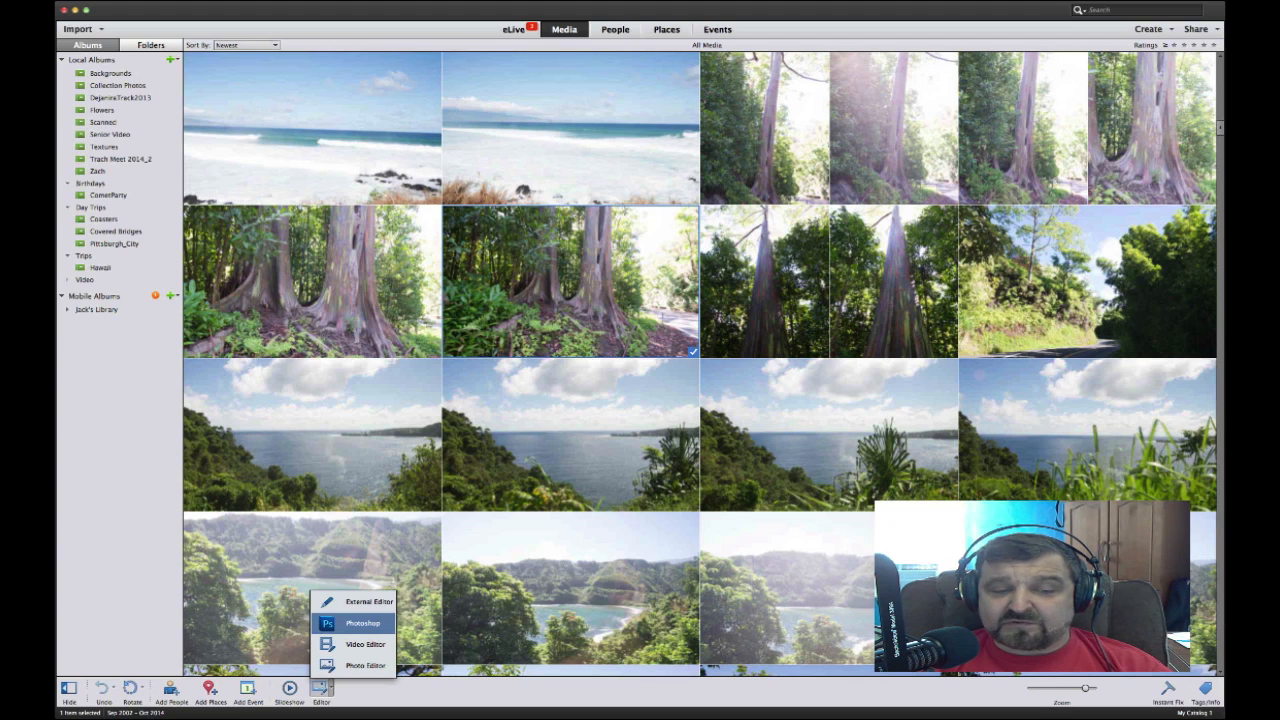
left_click(362, 623)
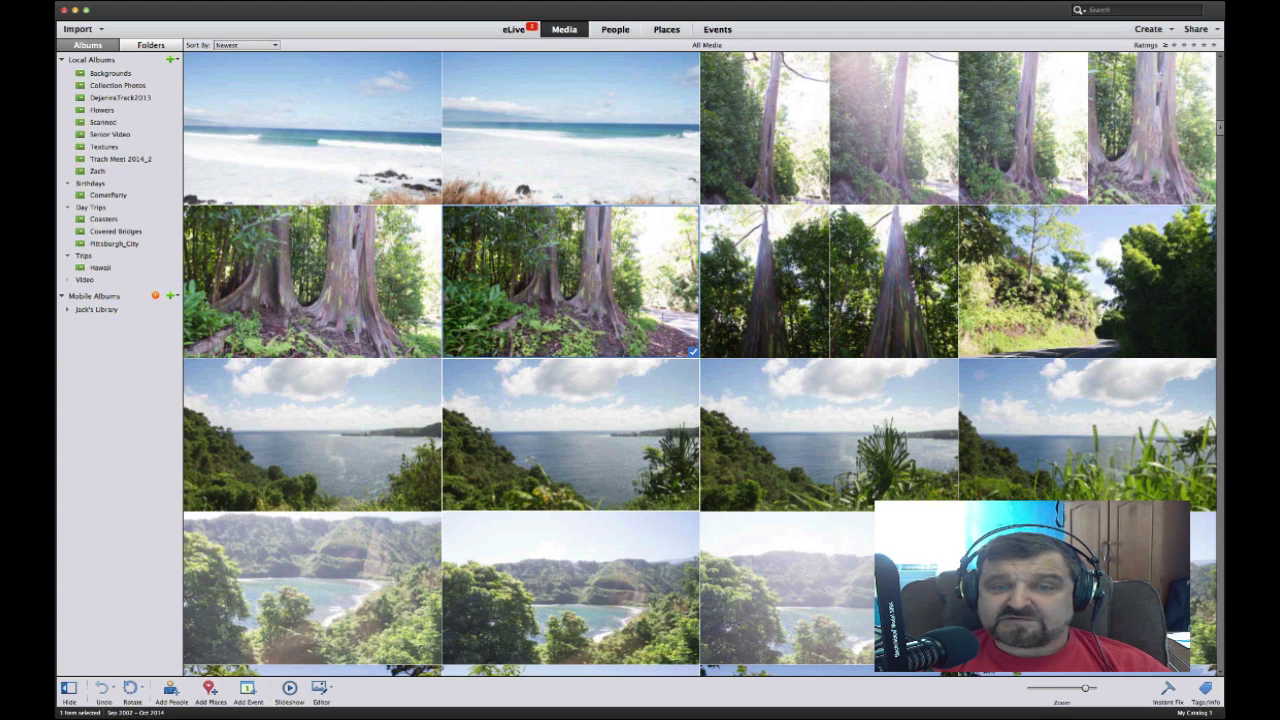
right_click(502, 267)
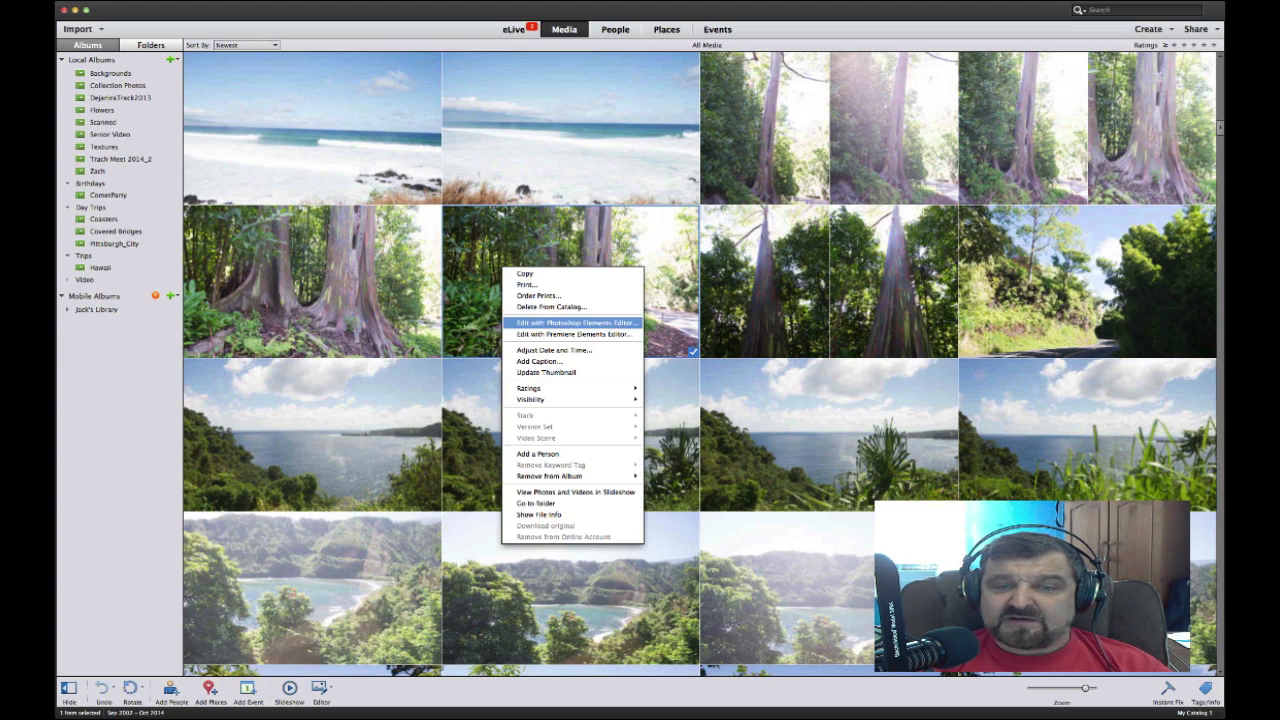
left_click(575, 323)
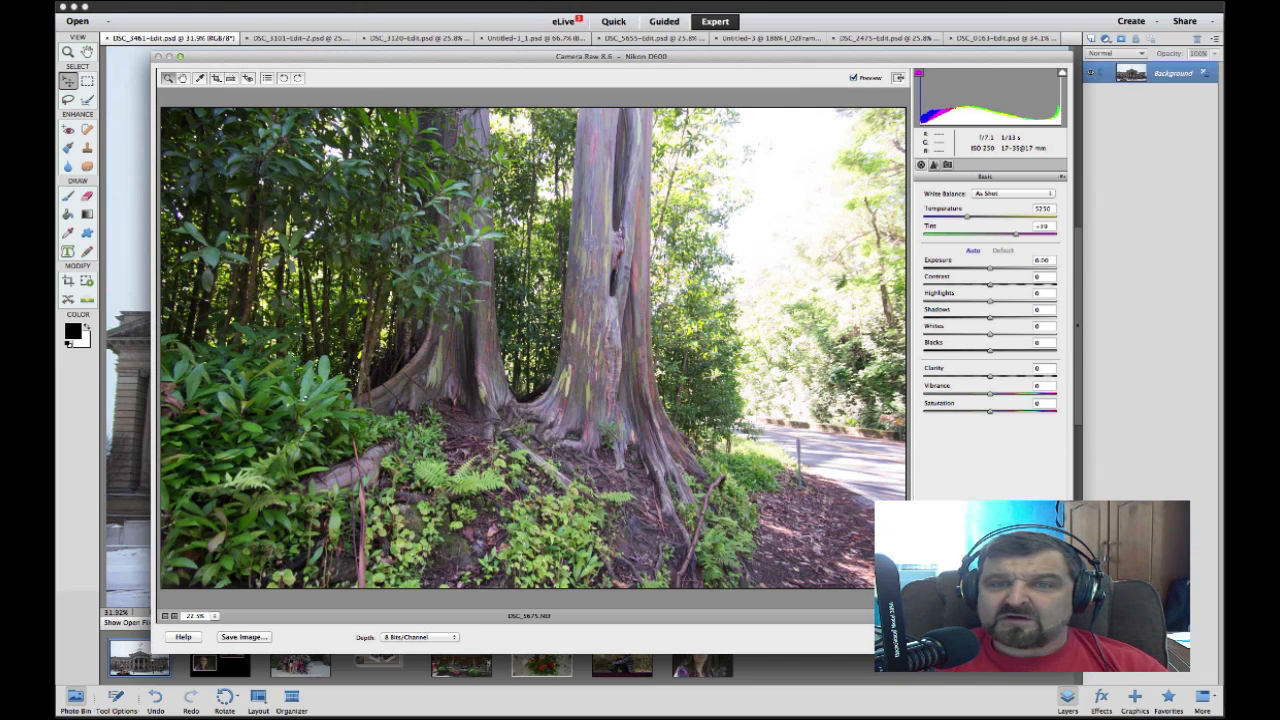
left_click_drag(611, 57, 605, 66)
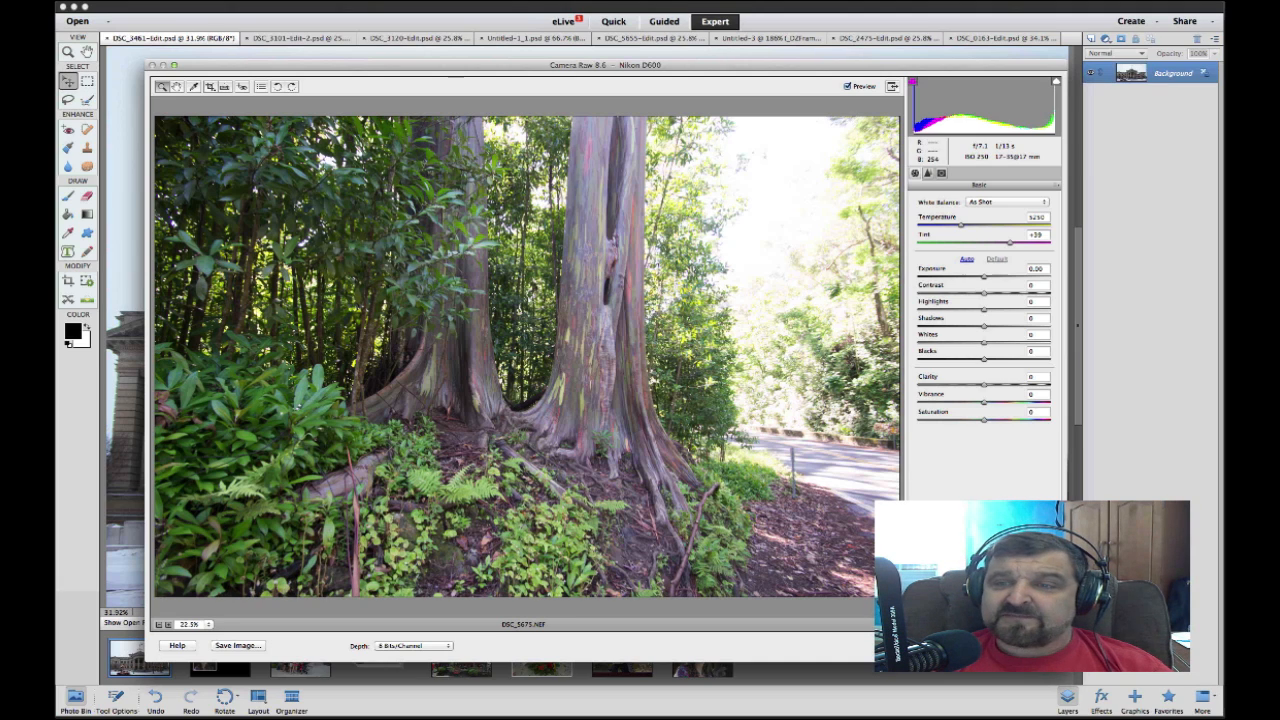
Try the As Shot, Daylight, Cloudy and Shade white balance presets in turn on the tree-trunk photo
left_click(1005, 201)
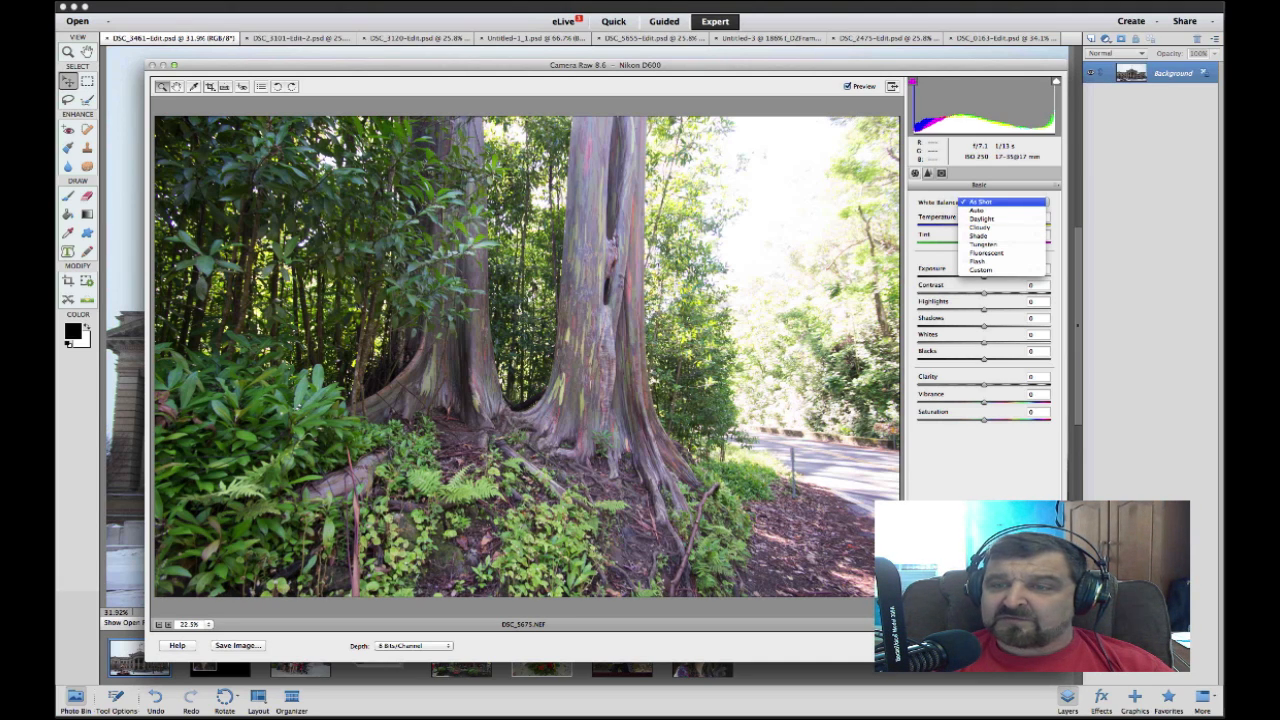
left_click(990, 202)
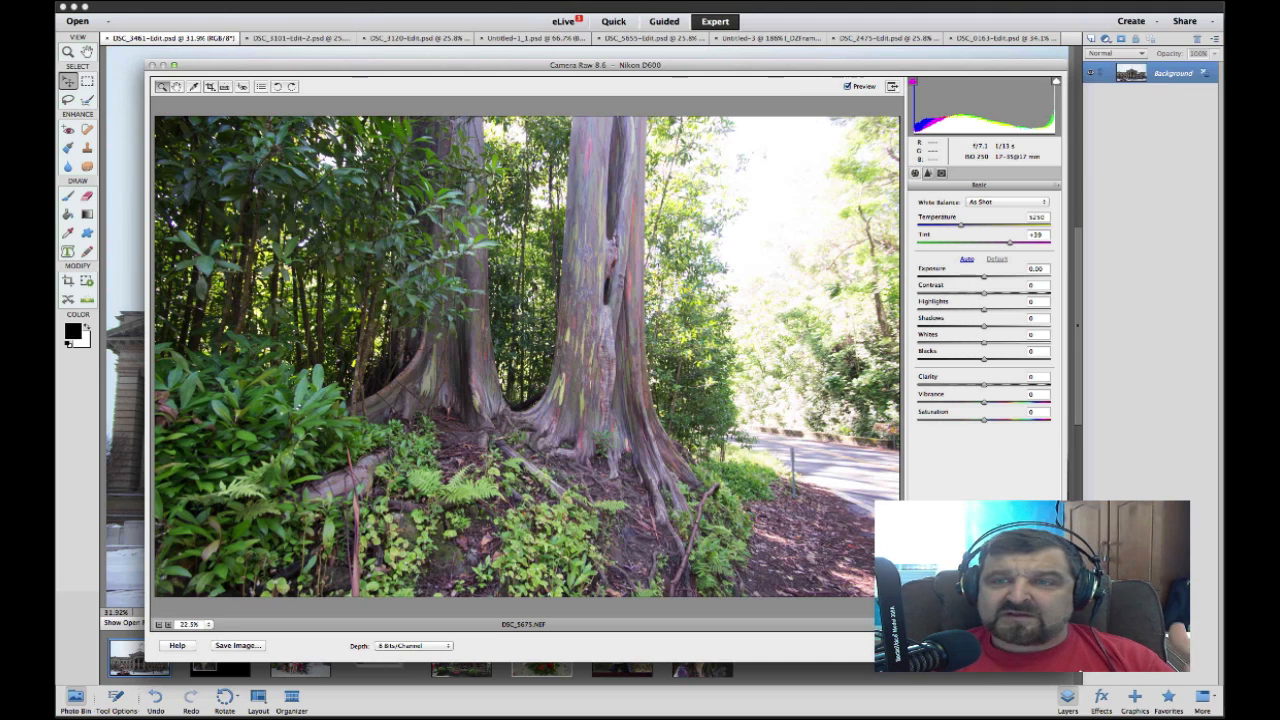
left_click(1000, 202)
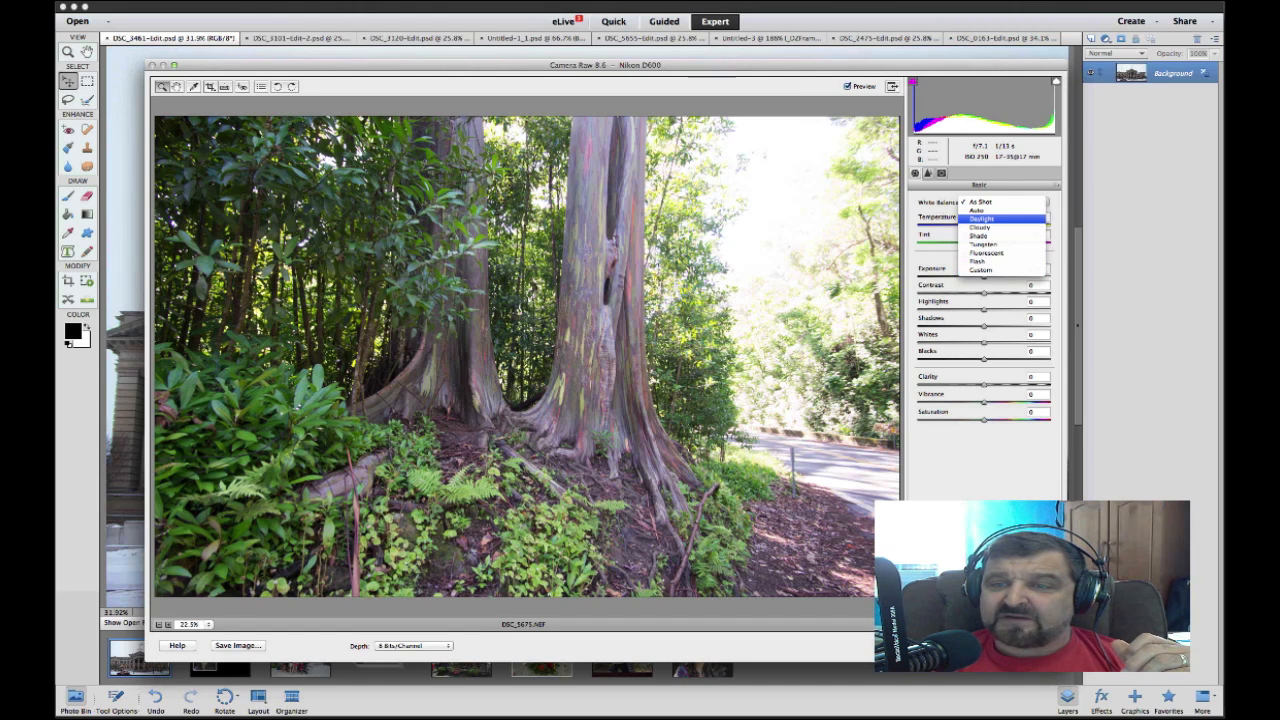
left_click(982, 219)
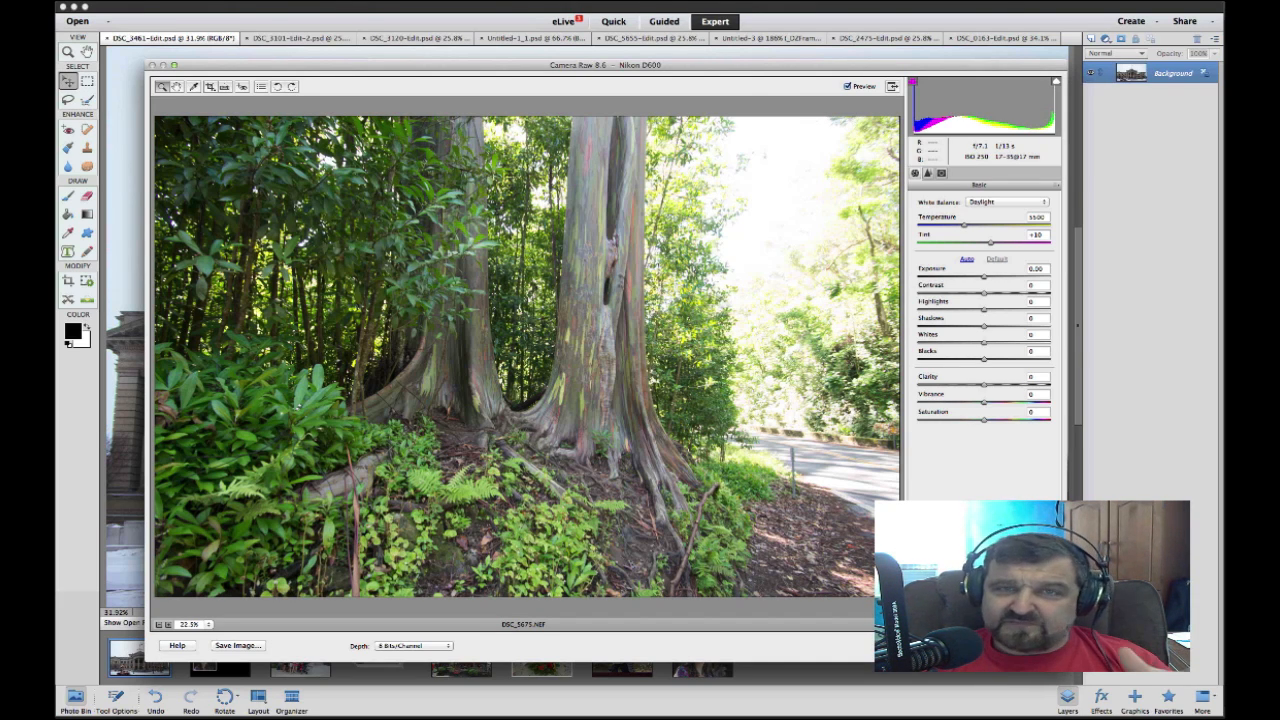
left_click(1007, 202)
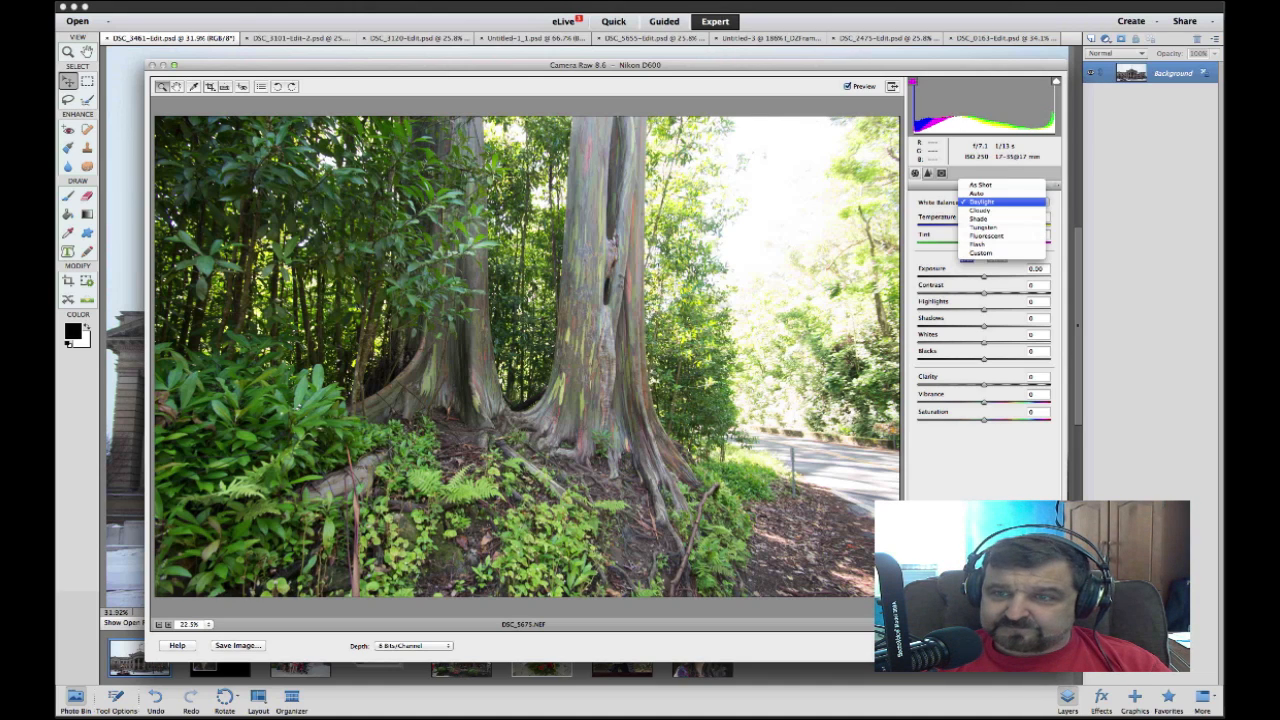
left_click(980, 210)
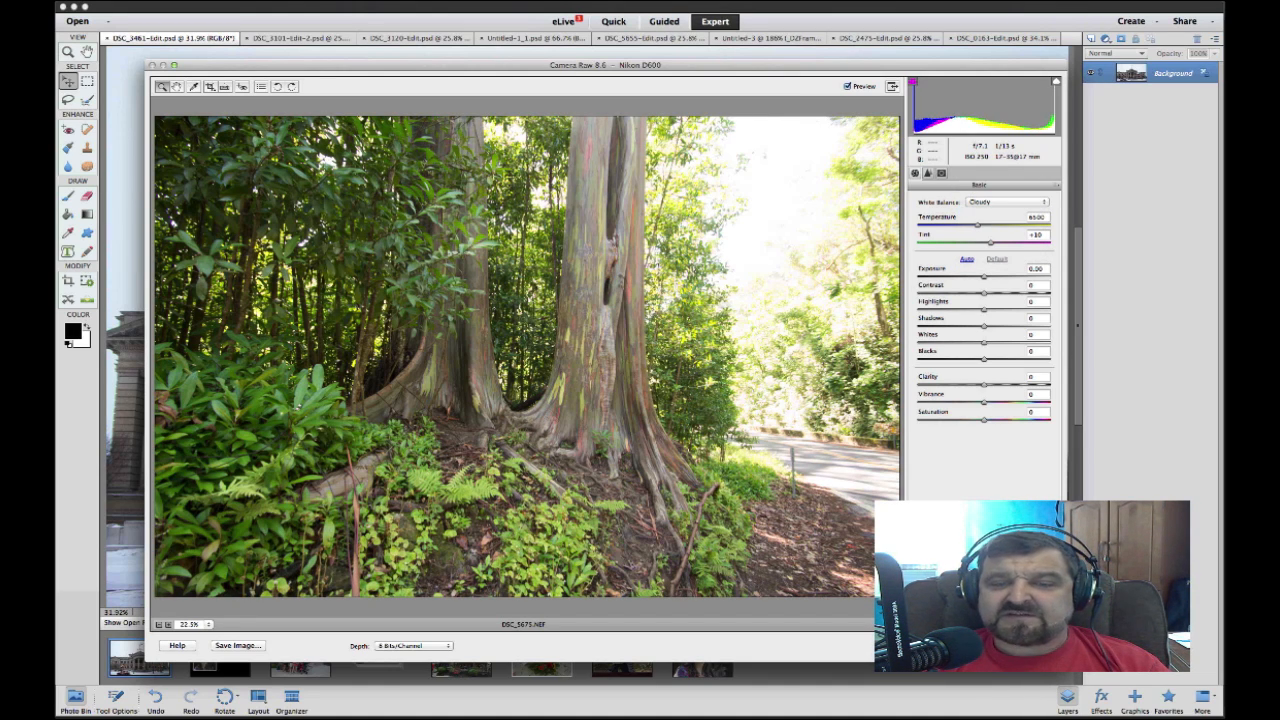
left_click(1005, 202)
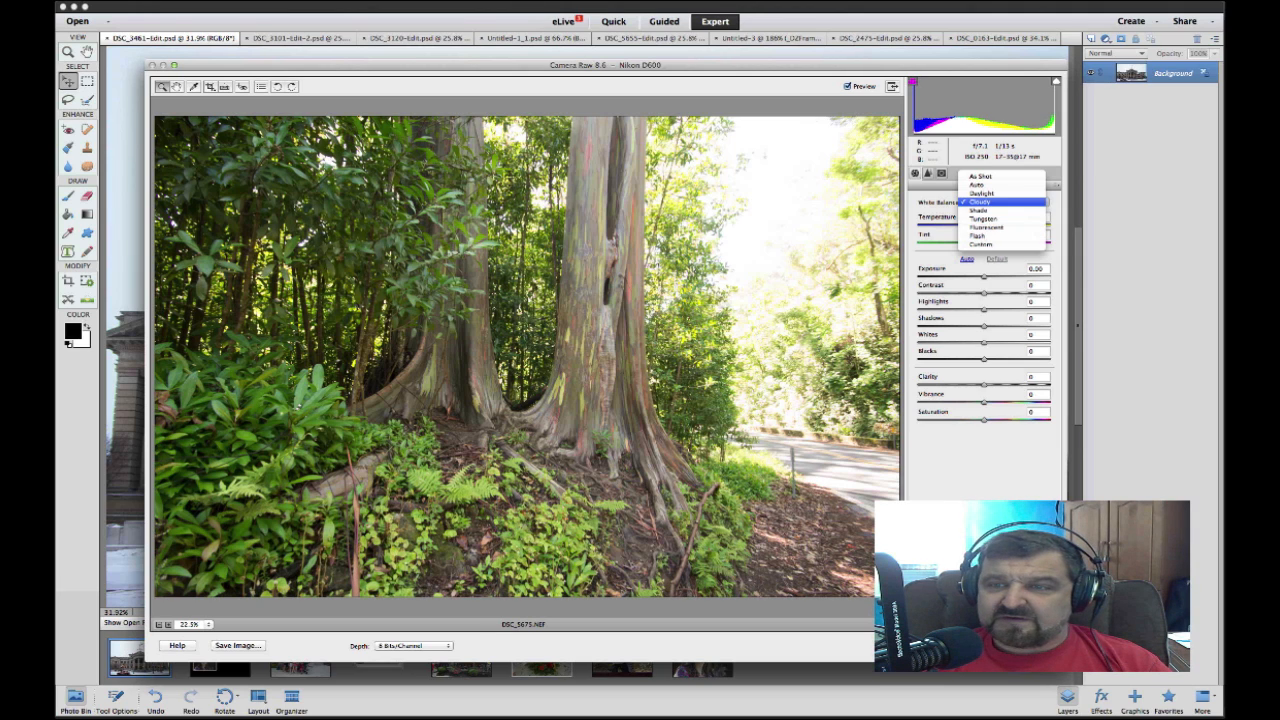
left_click(1000, 212)
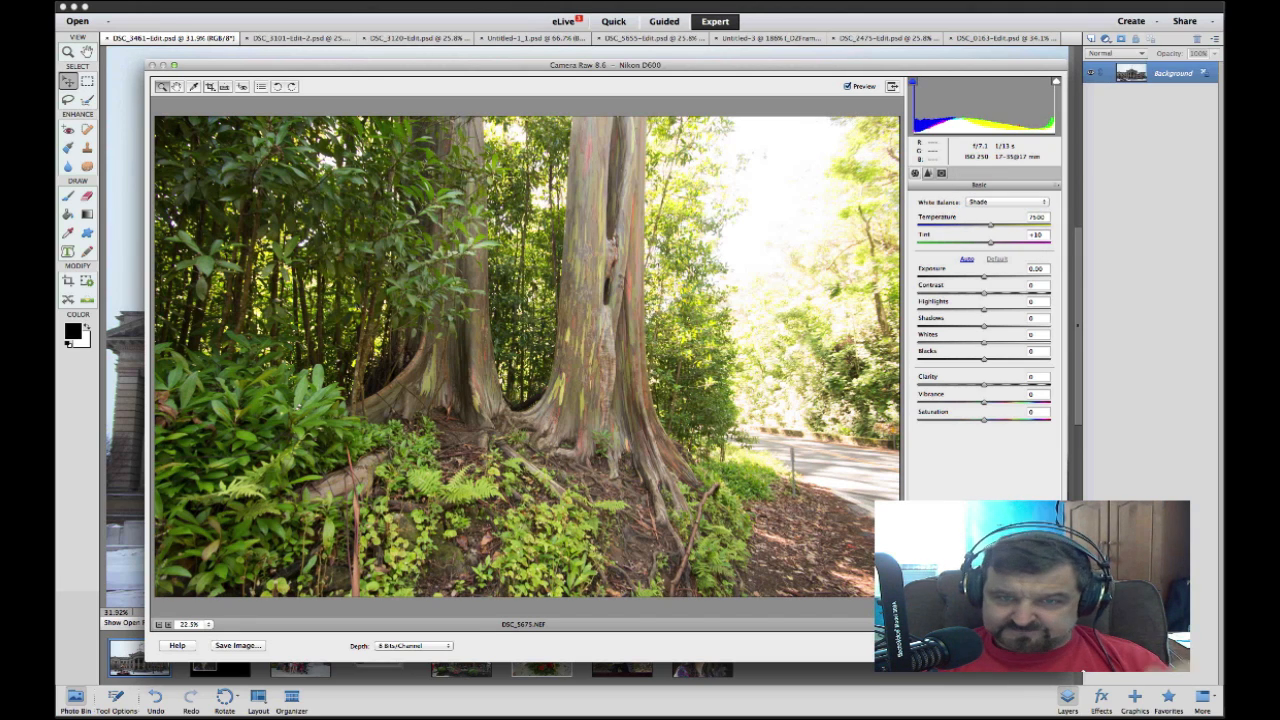
Try the Tungsten, Fluorescent, Flash and Auto white balance presets in turn on the tree-trunk photo
left_click(1005, 202)
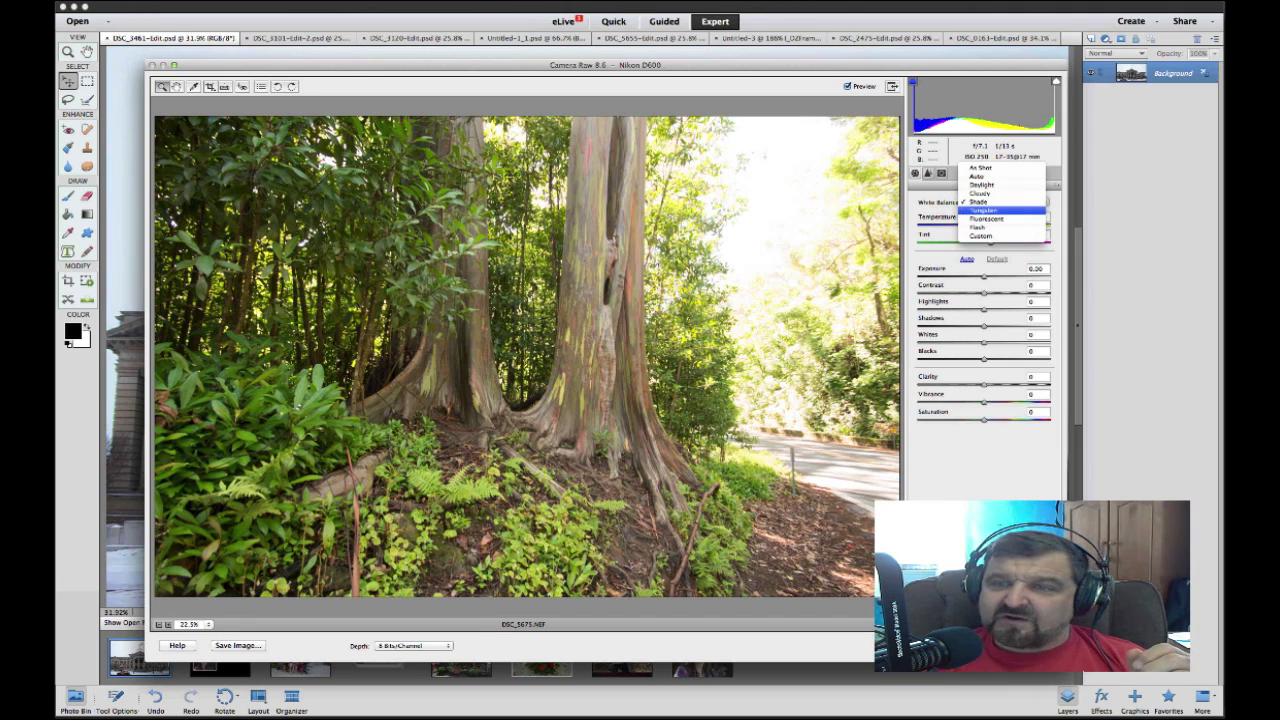
left_click(983, 210)
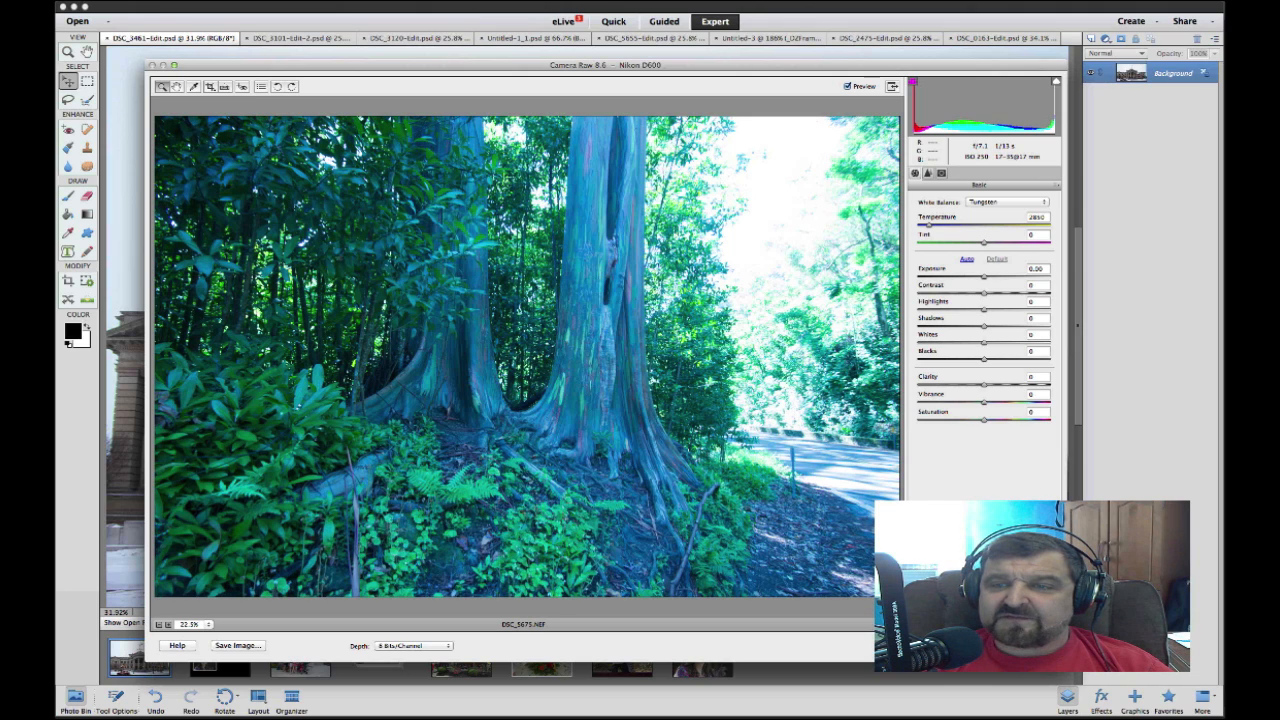
left_click(1007, 201)
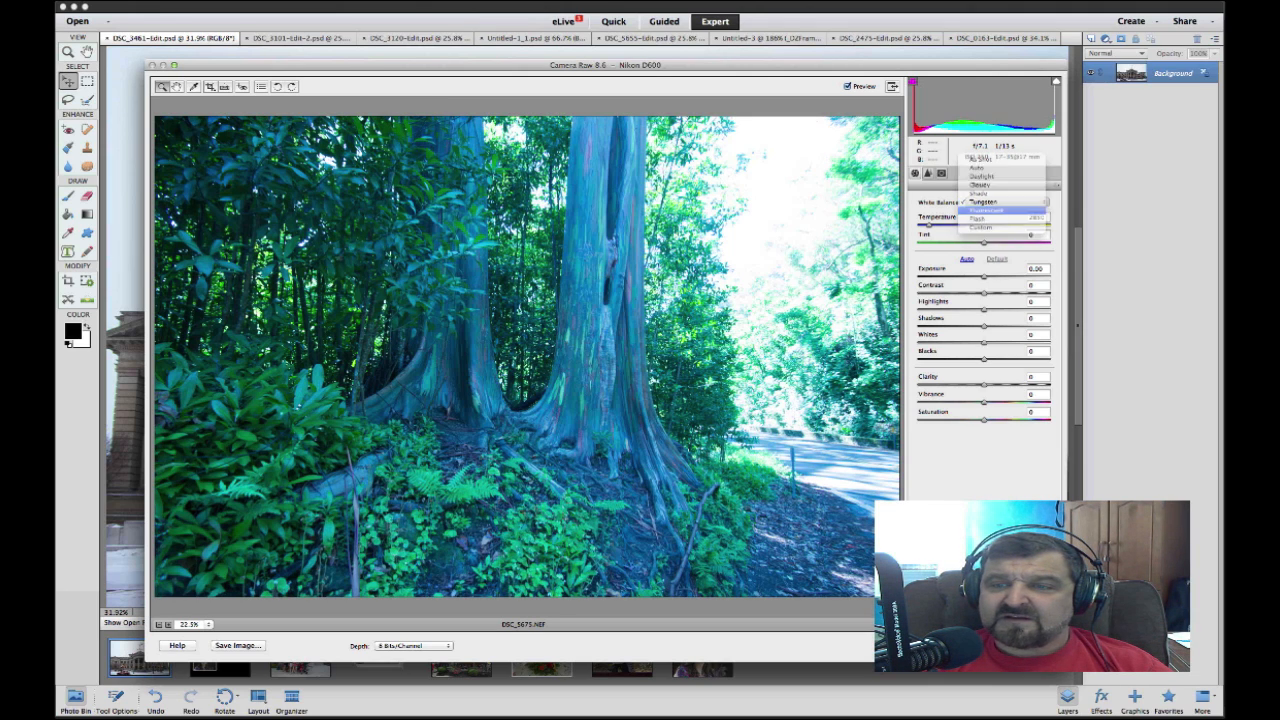
left_click(1000, 212)
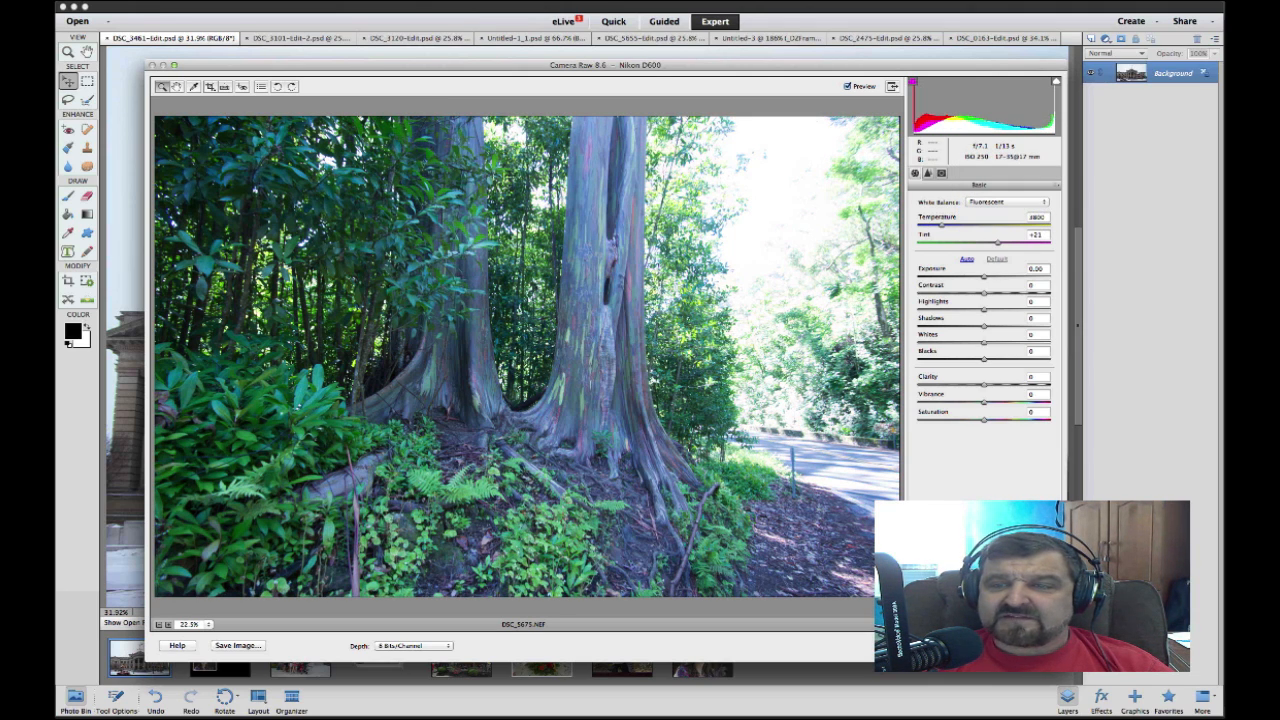
left_click(1007, 201)
left_click(1000, 210)
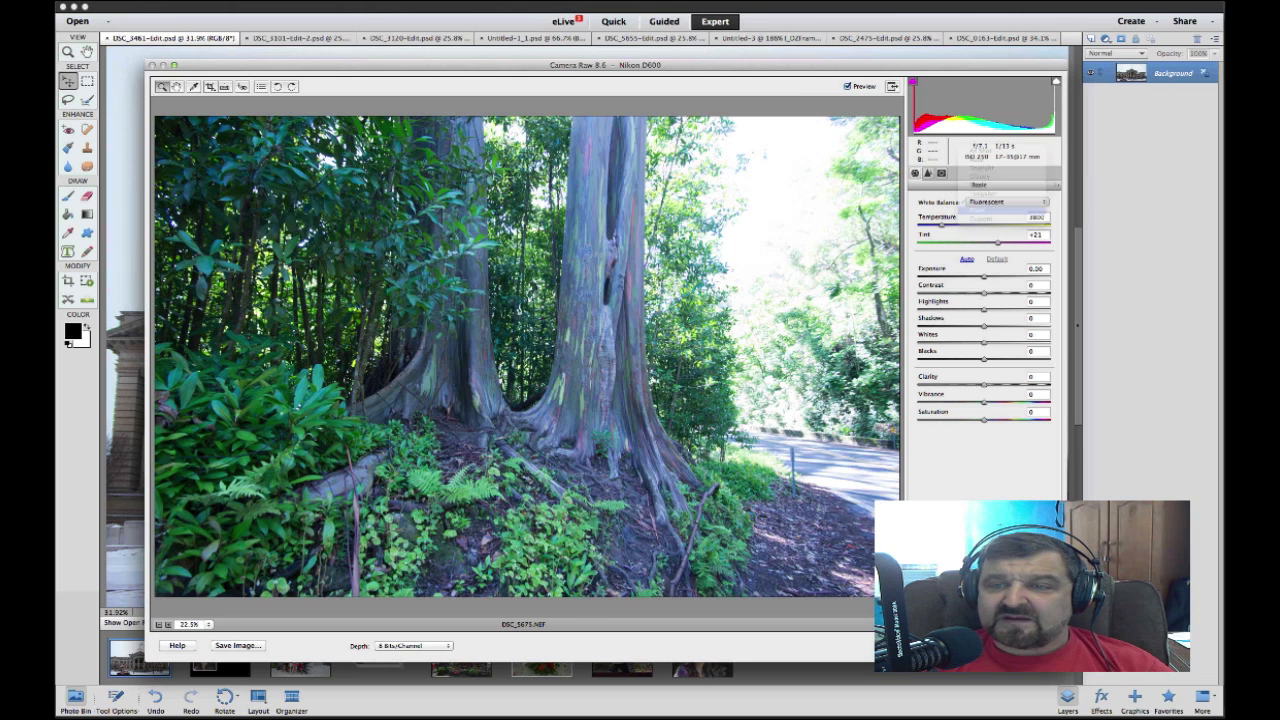
left_click(1007, 202)
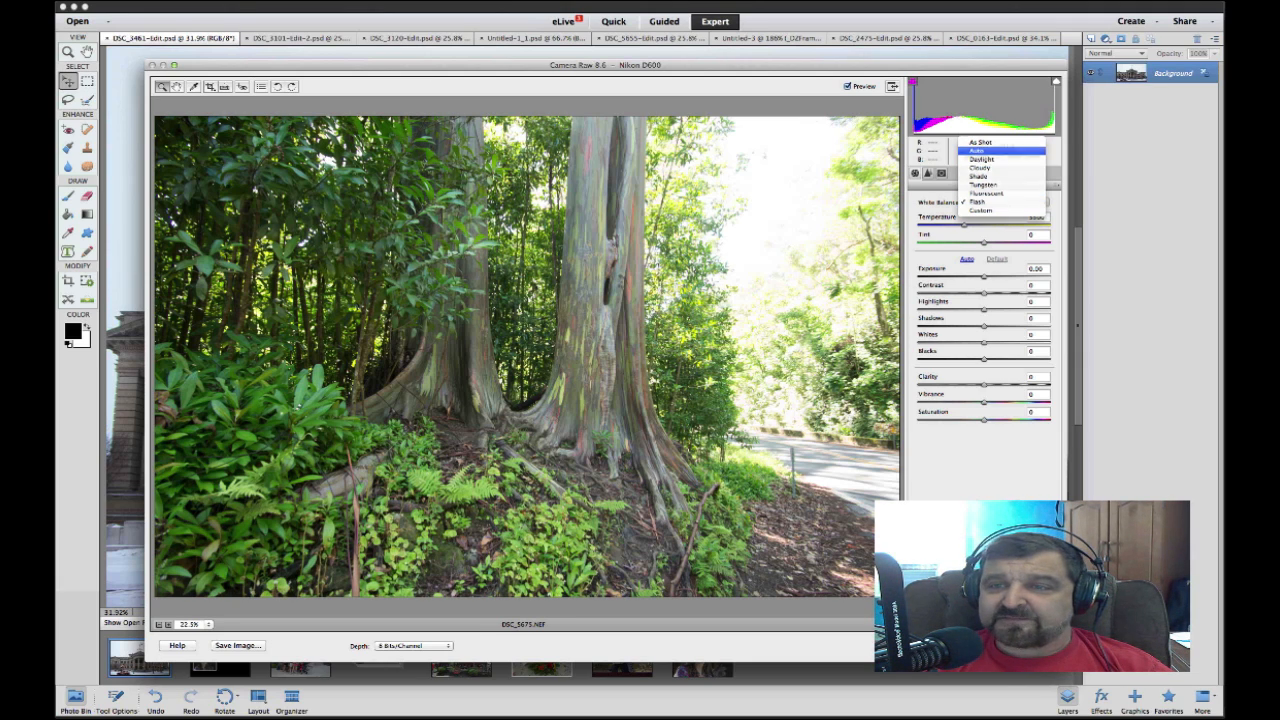
left_click(978, 150)
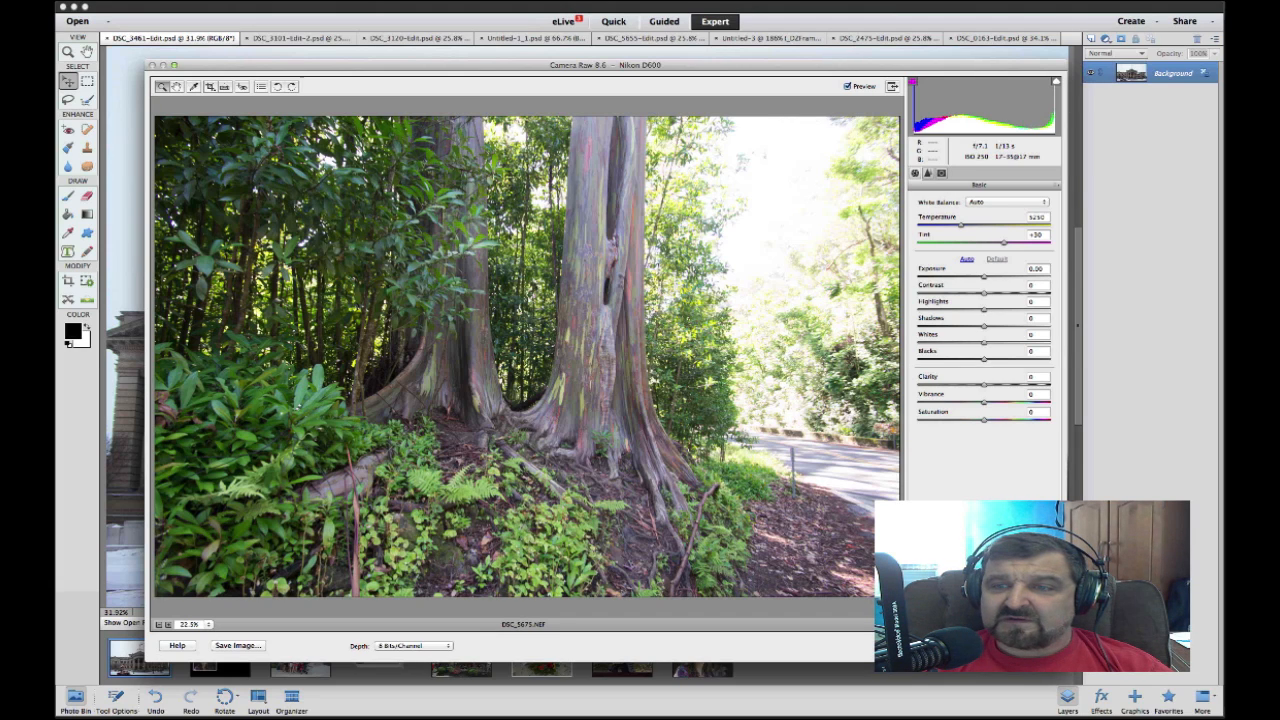
Apply the Daylight white balance to the tree-trunk photo and shift its tint slightly toward green
left_click(1007, 201)
left_click(1000, 211)
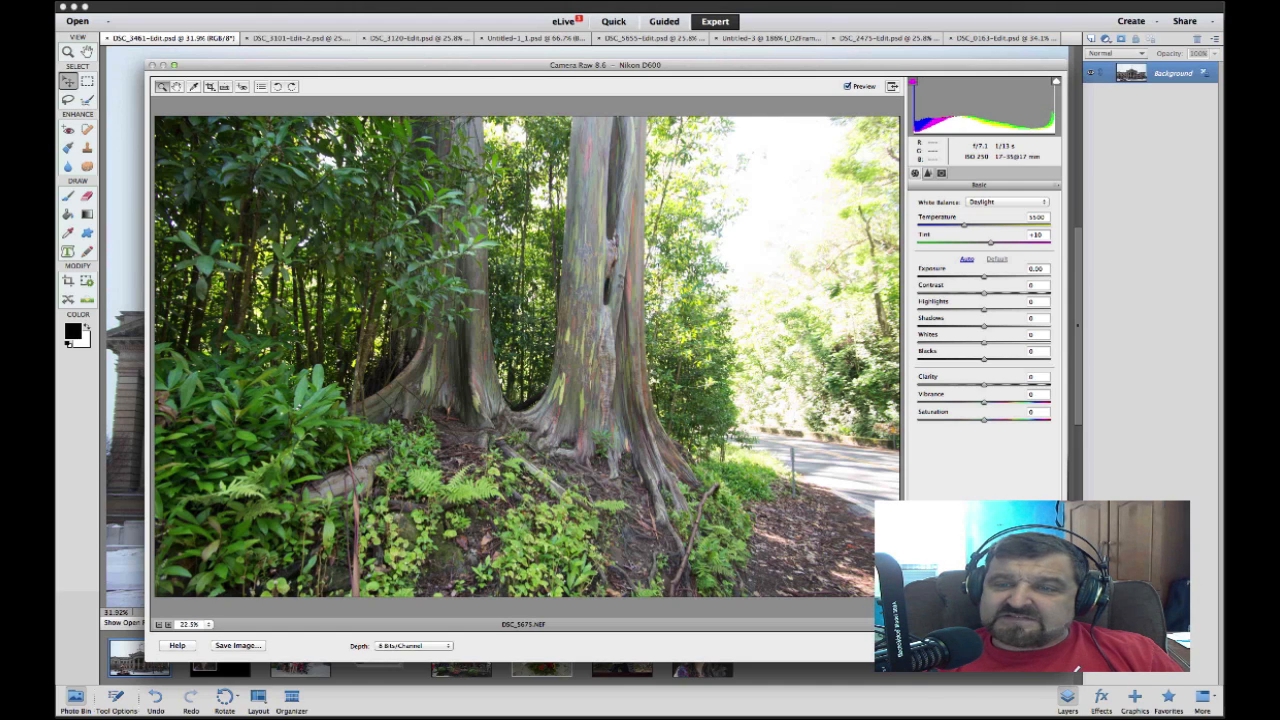
mouse_move(990, 242)
left_mouse_down()
mouse_move(963, 242)
mouse_move(1024, 242)
mouse_move(987, 242)
left_mouse_up()
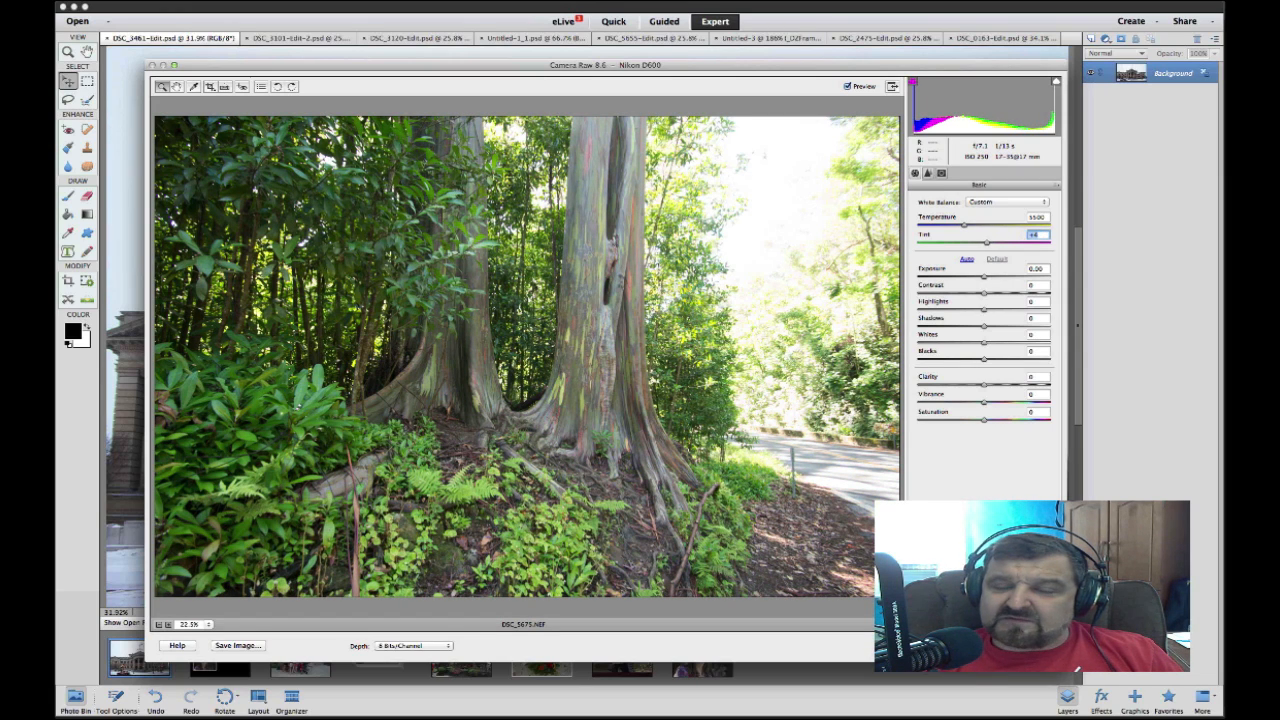
Lower the tree-trunk photo's exposure to -0.65
key("Tab")
type("-0.75")
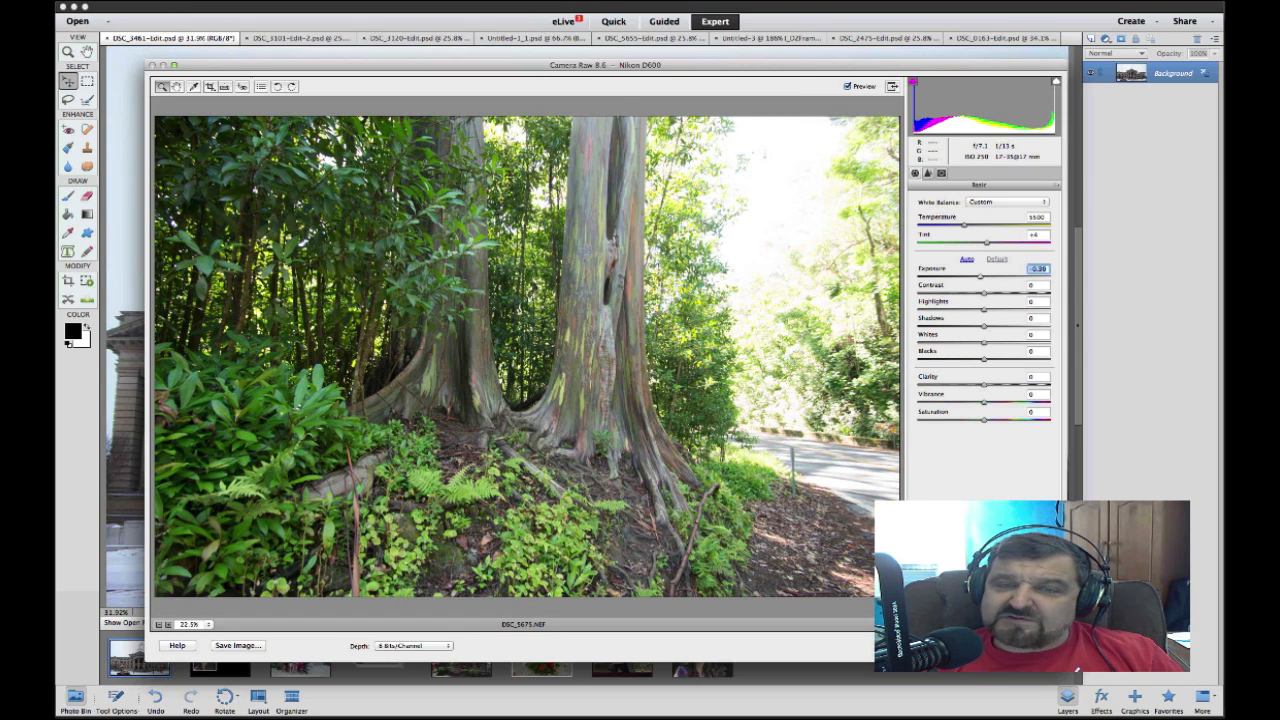
key("Up")
key("Up")
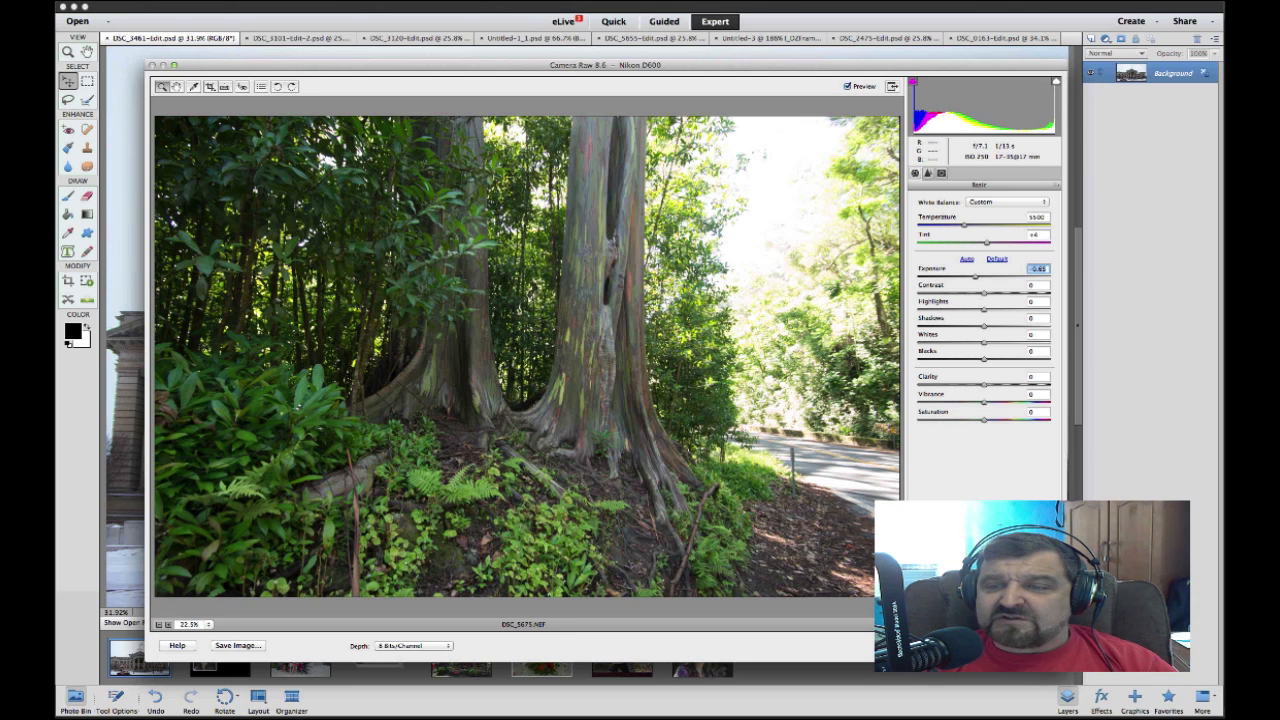
Set the photo's Highlights to -75, Shadows to +37, Whites to -21 and Blacks to -25
left_click_drag(984, 310, 943, 310)
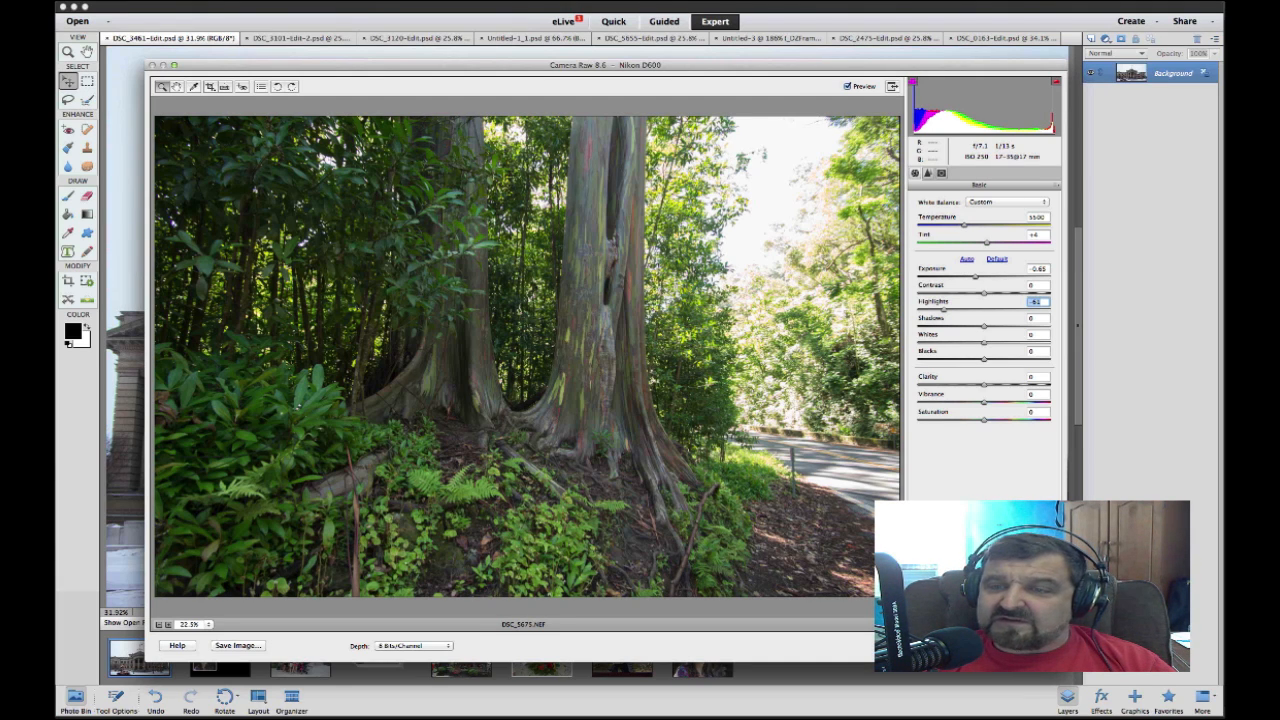
left_click_drag(944, 309, 1016, 309)
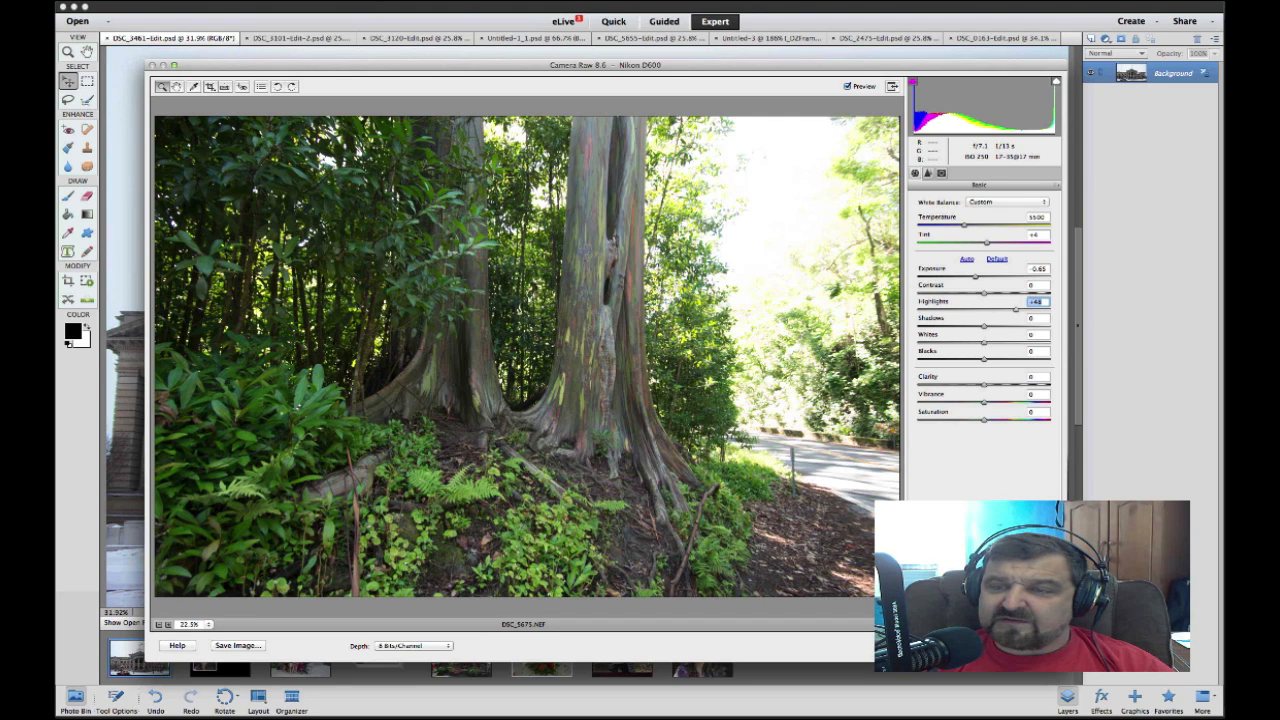
mouse_move(1016, 310)
left_mouse_down()
mouse_move(921, 310)
mouse_move(1007, 326)
left_mouse_up()
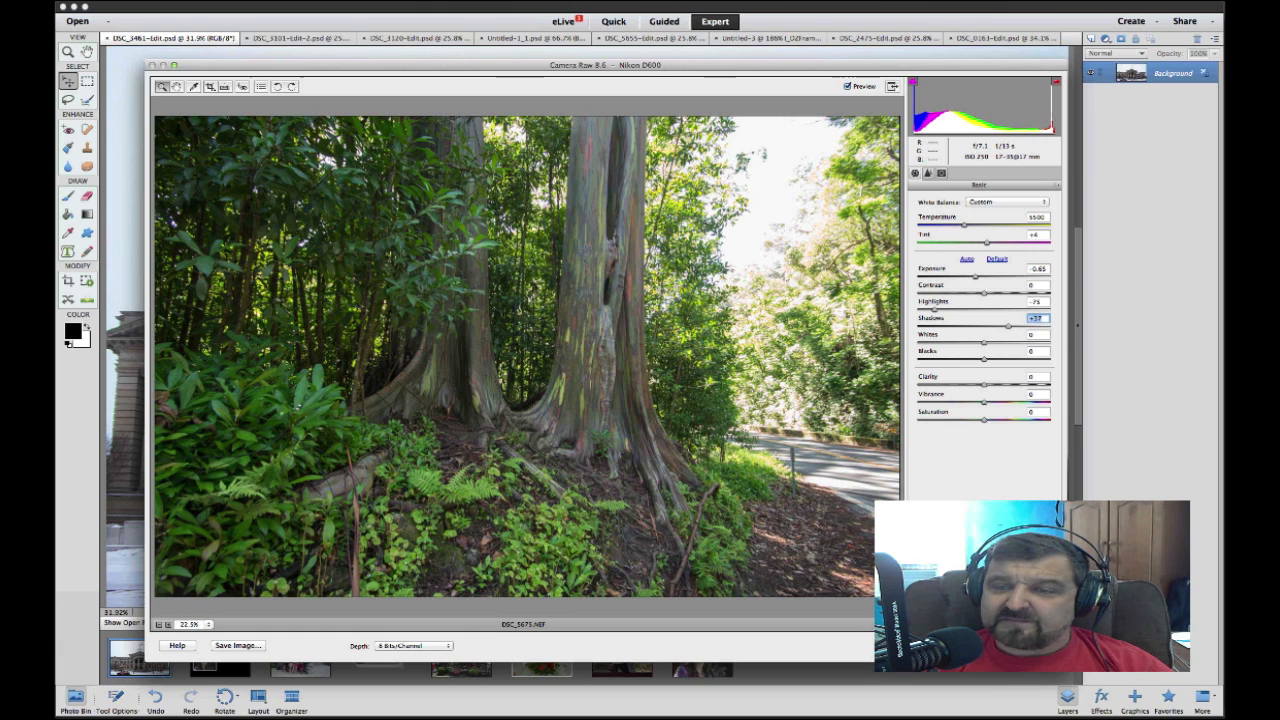
left_click_drag(984, 343, 970, 343)
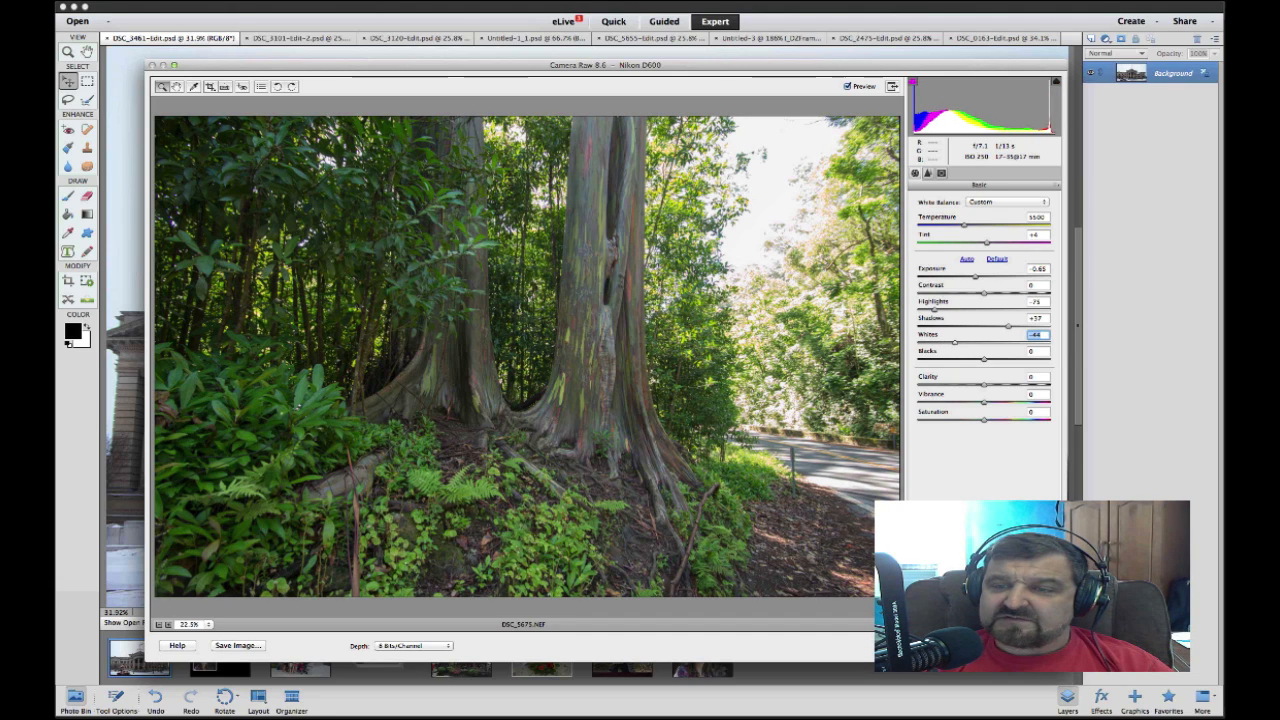
mouse_move(984, 359)
left_mouse_down()
mouse_move(1001, 359)
mouse_move(968, 359)
left_mouse_up()
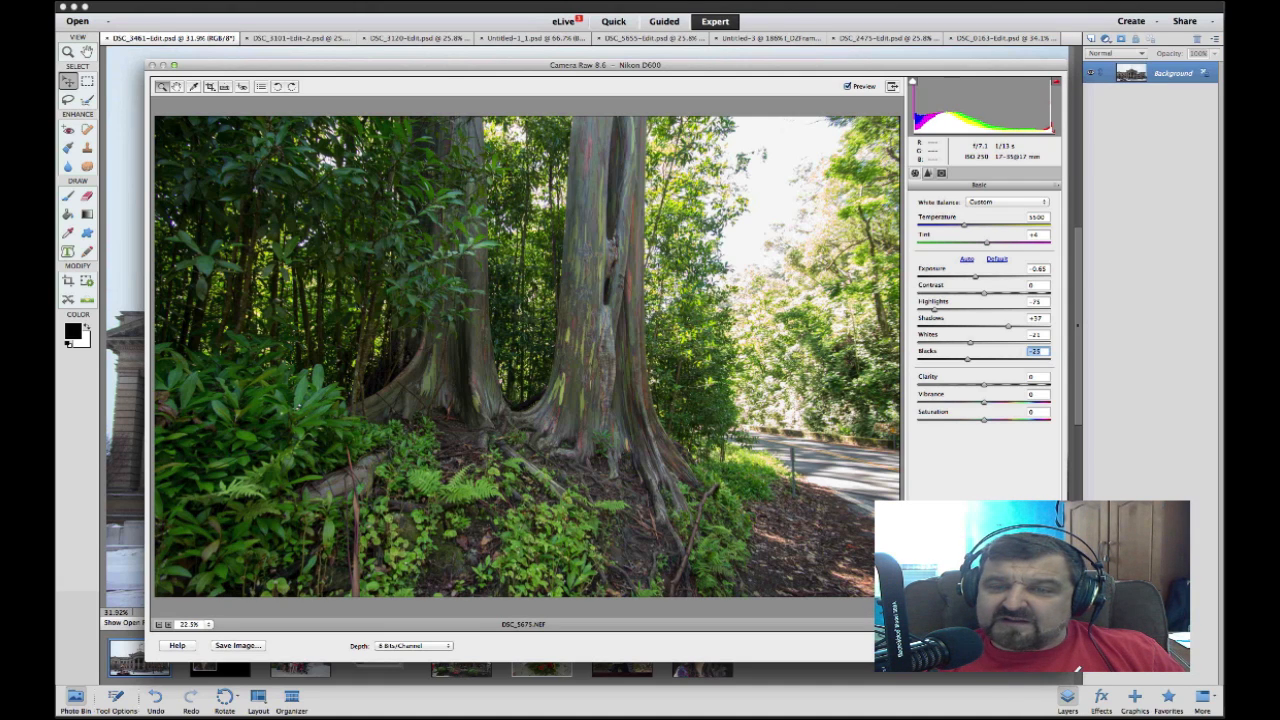
Set the photo's Clarity to +44, Vibrance to +33 and Saturation to +18
left_click_drag(984, 385, 1014, 384)
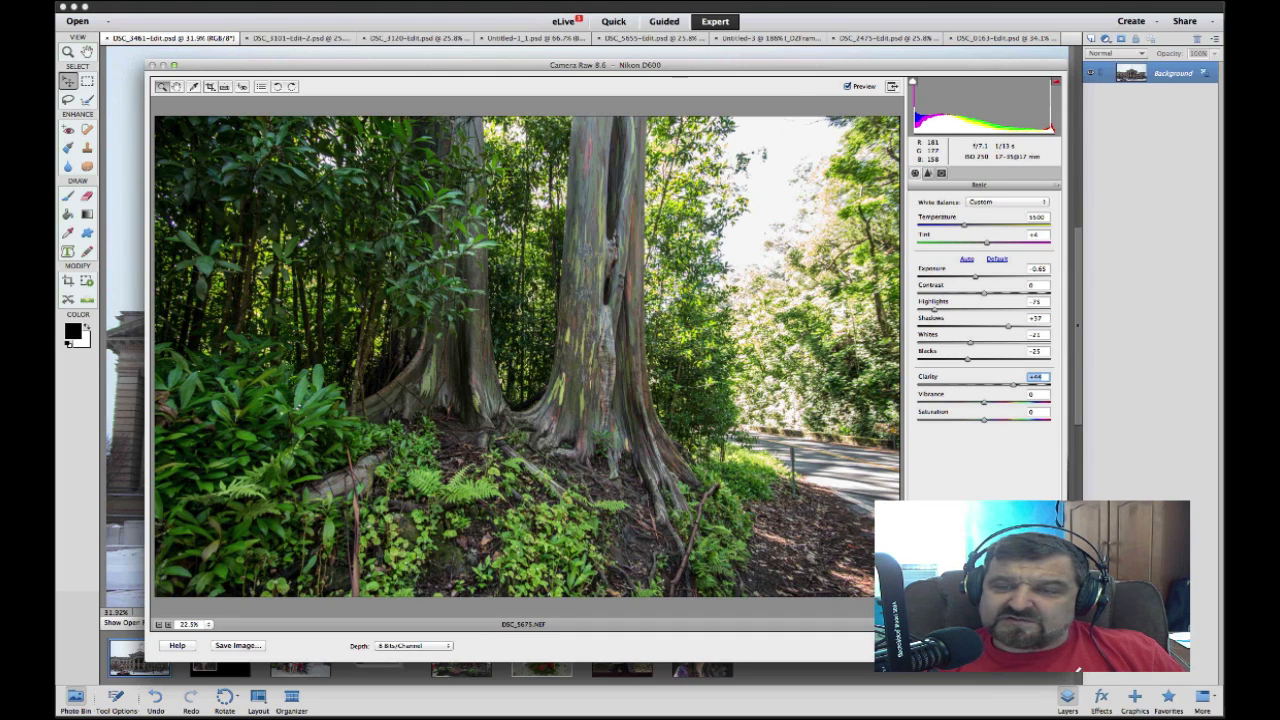
mouse_move(984, 403)
left_mouse_down()
mouse_move(1018, 403)
mouse_move(980, 403)
mouse_move(1005, 403)
mouse_move(986, 420)
mouse_move(1008, 420)
mouse_move(997, 420)
left_mouse_up()
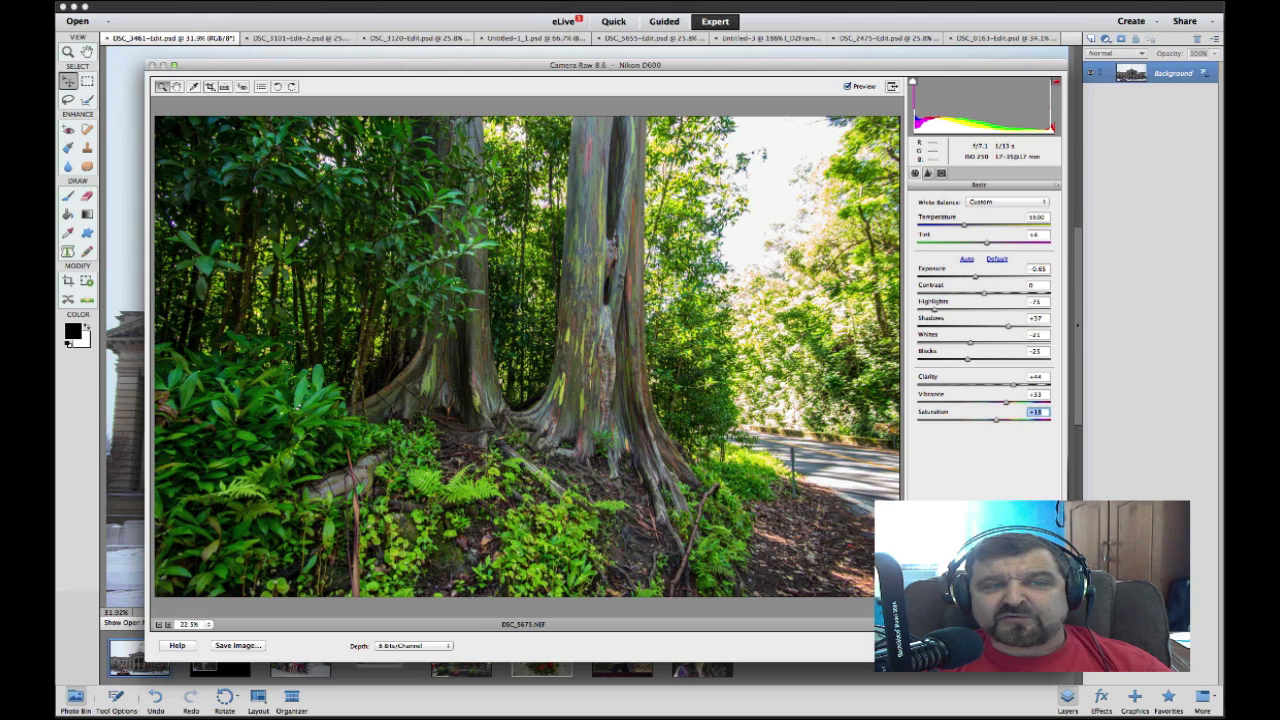
Try sampling the white balance from the green leaves beside the tree trunks, and return it to the Daylight preset
key("h")
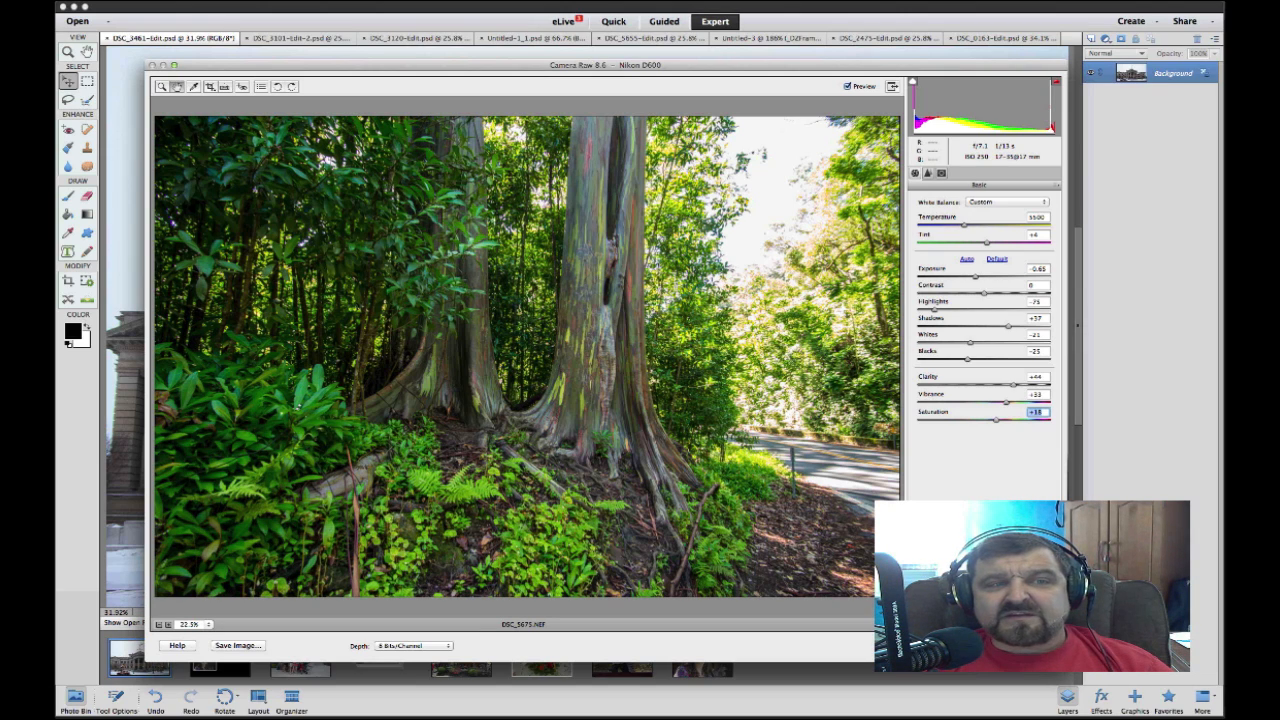
left_click(297, 404)
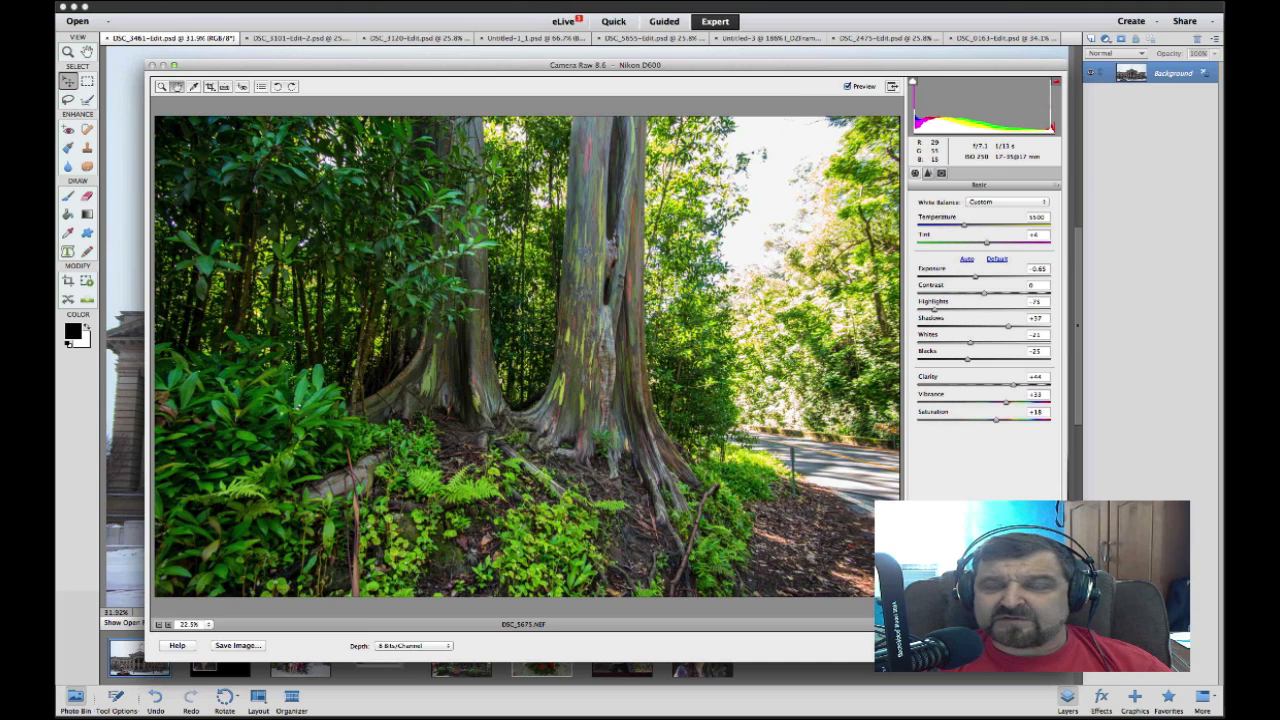
key("i")
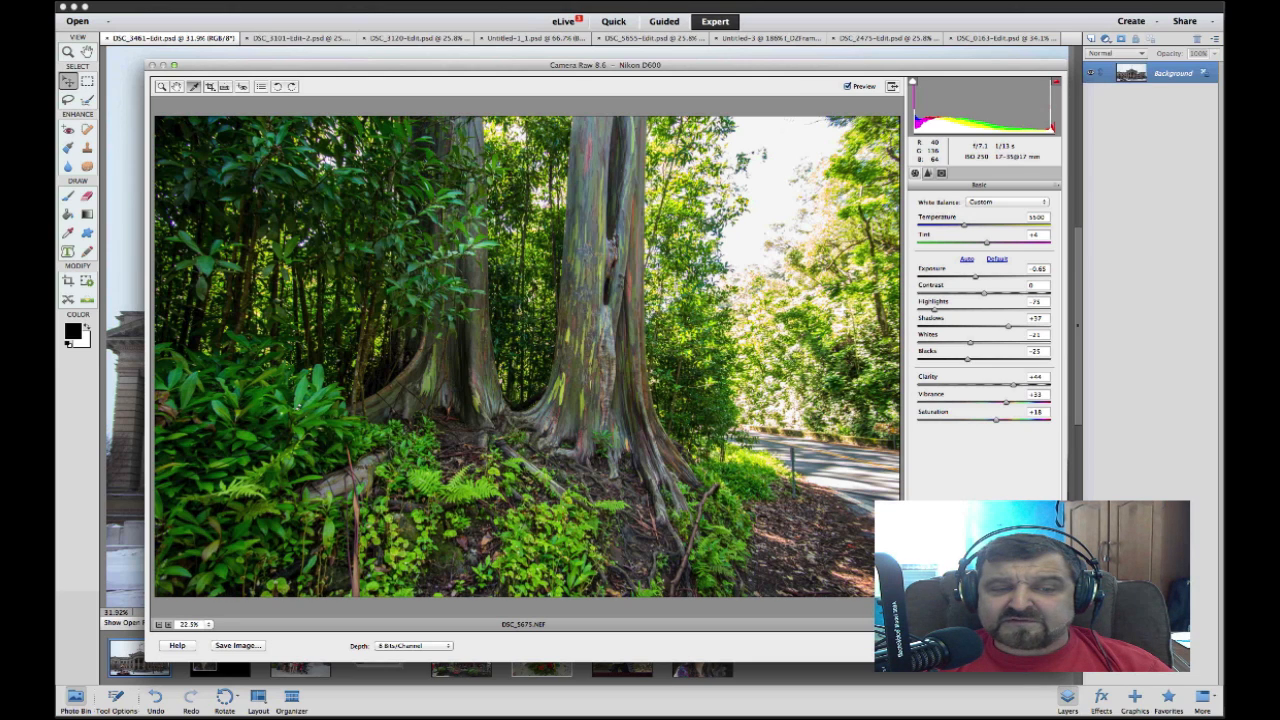
left_click(297, 406)
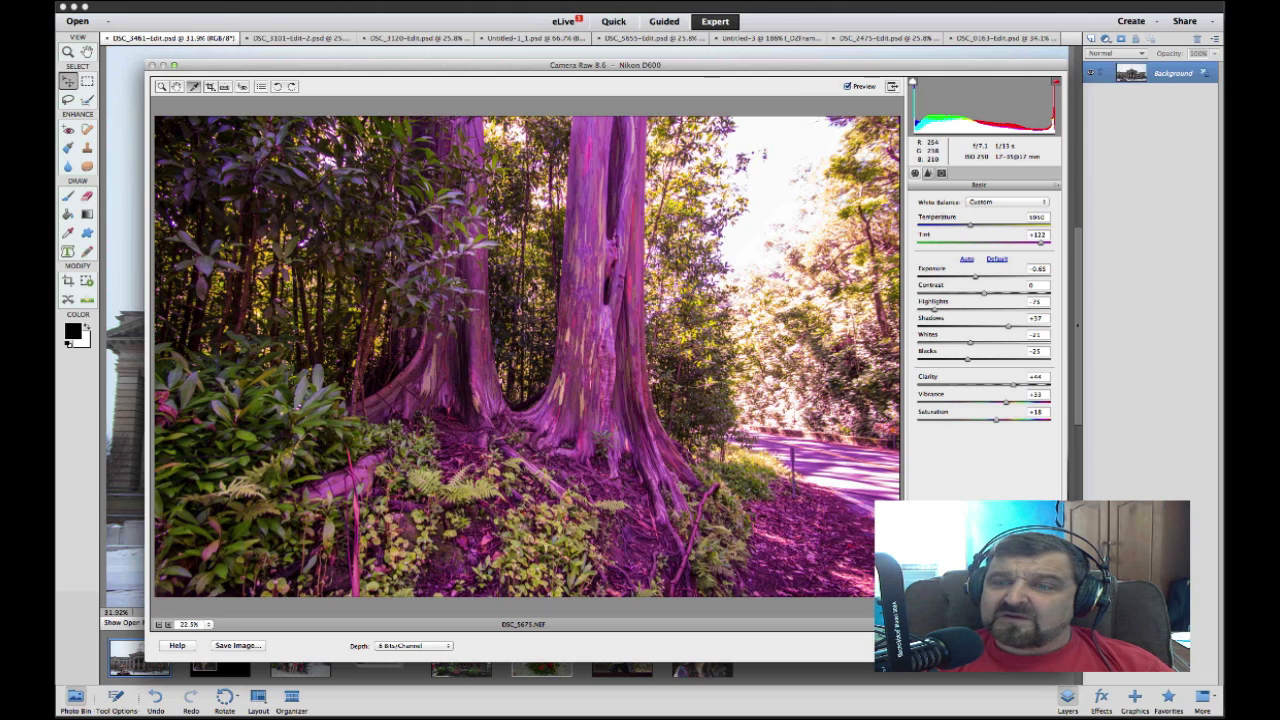
left_click(1006, 201)
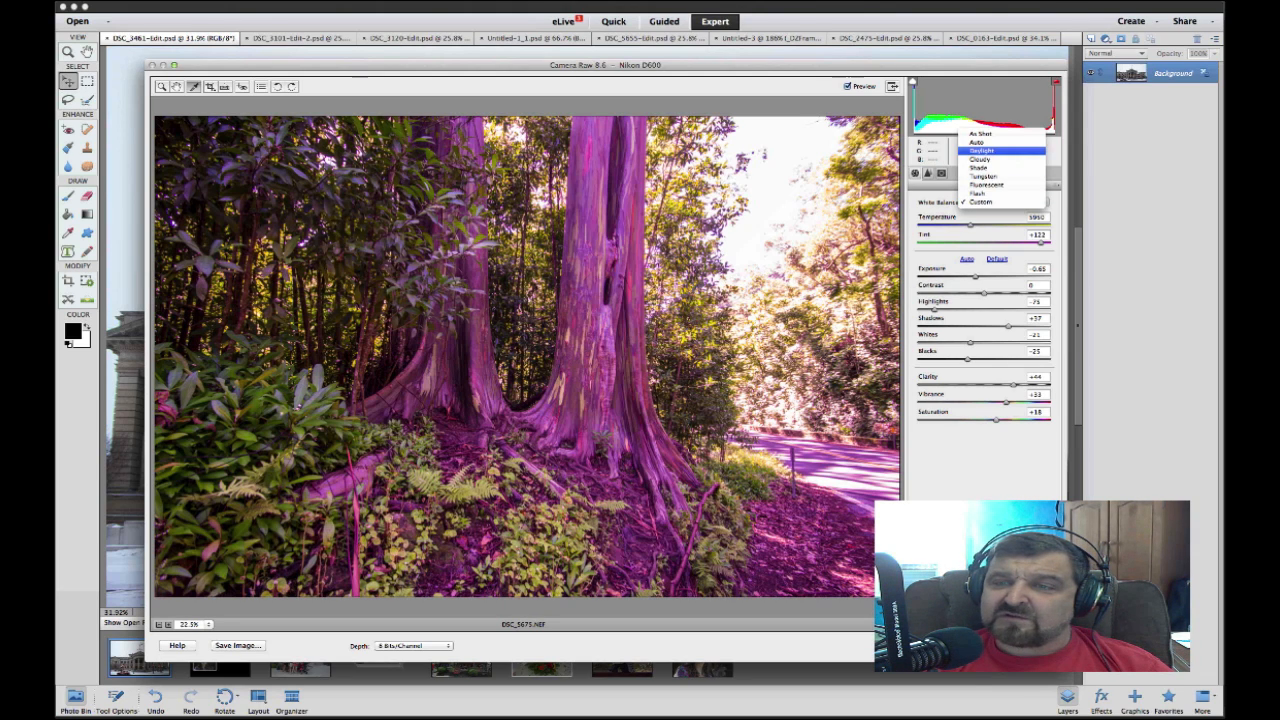
left_click(982, 150)
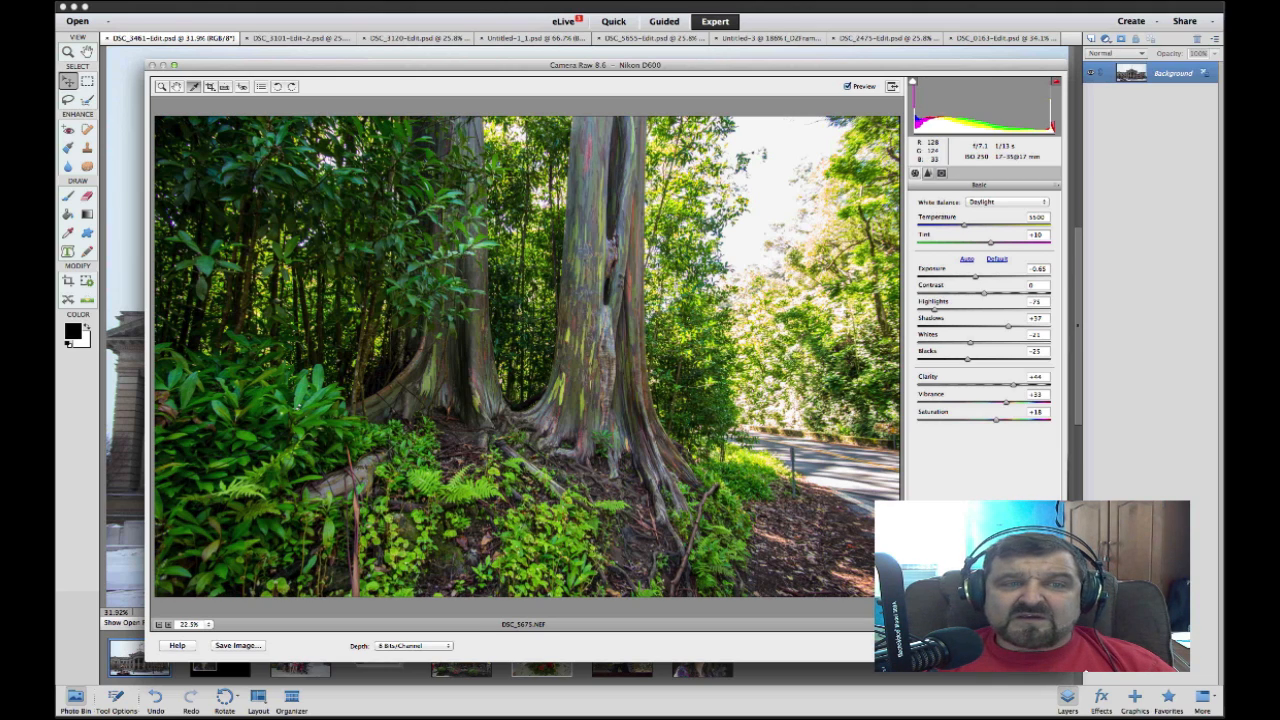
Look through the Camera Raw preferences and close them without making changes
key("c")
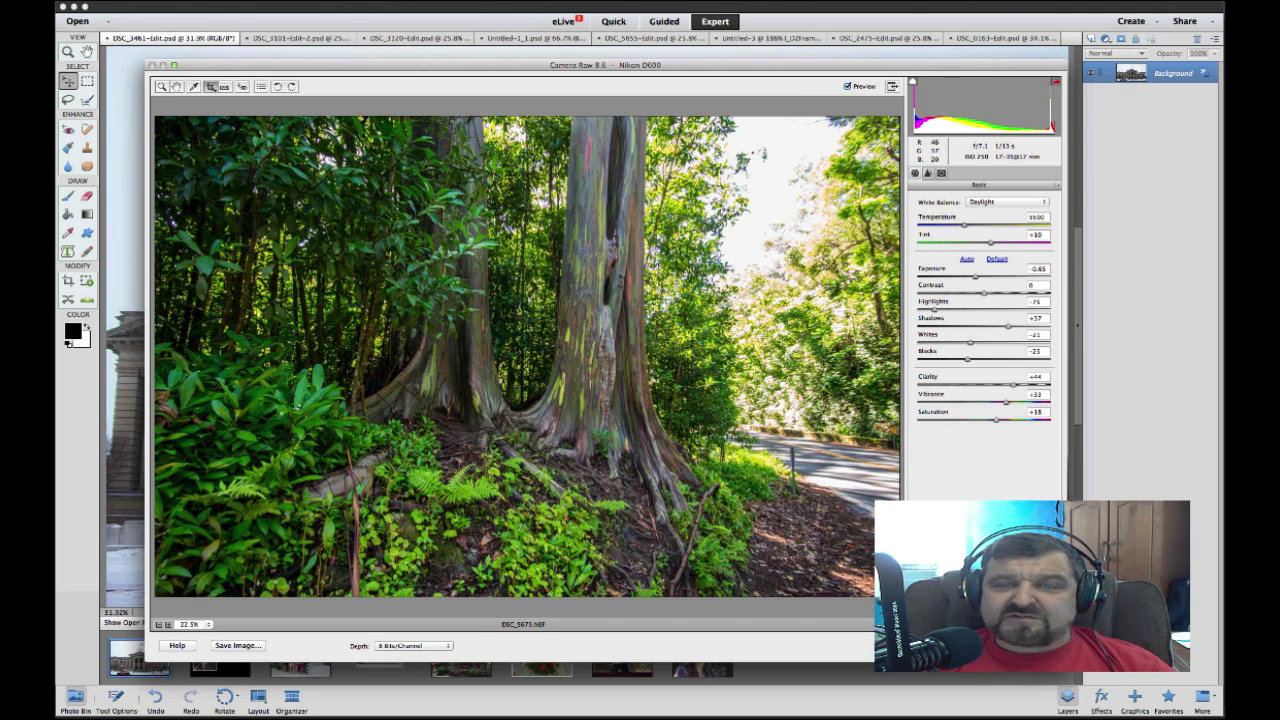
key("a")
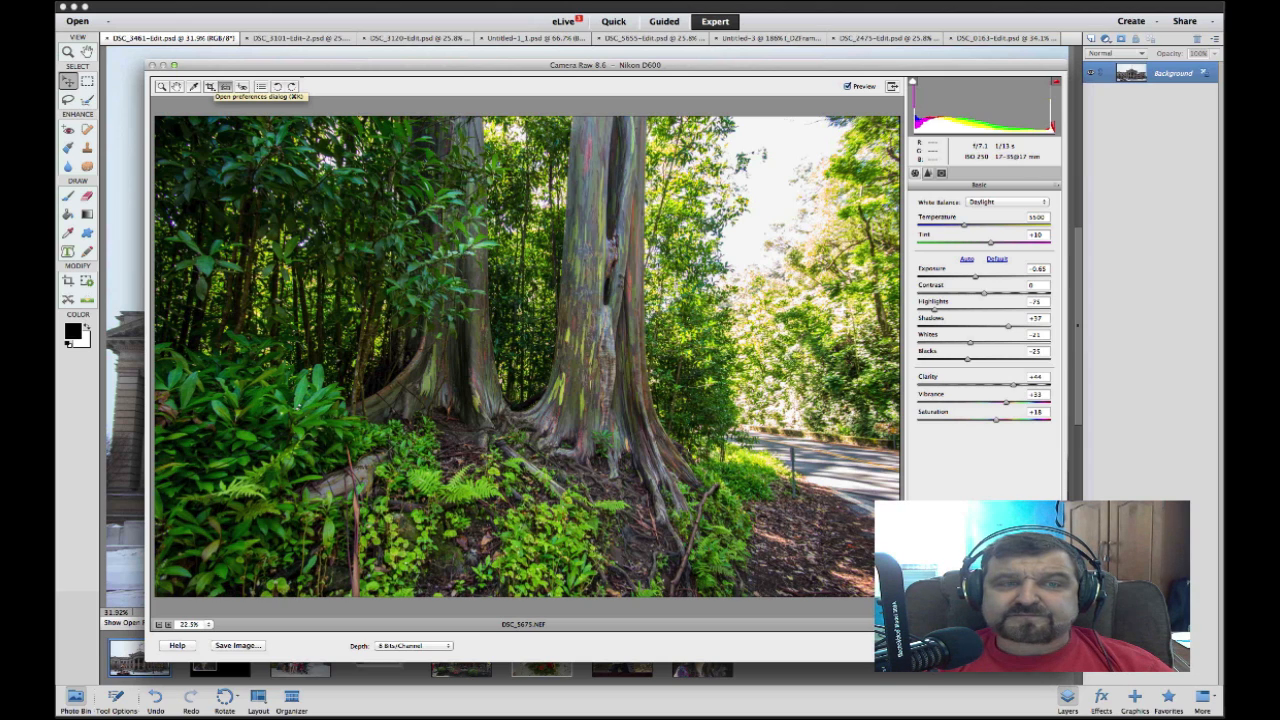
left_click(226, 87)
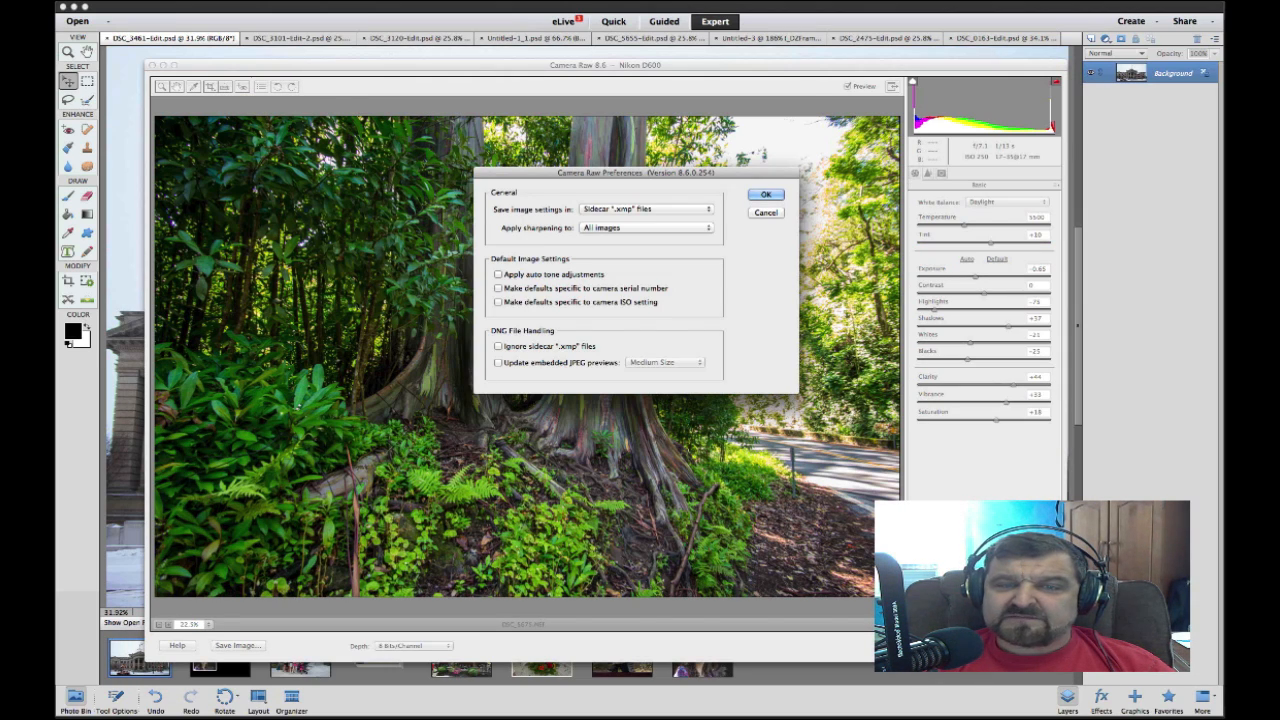
left_click(766, 213)
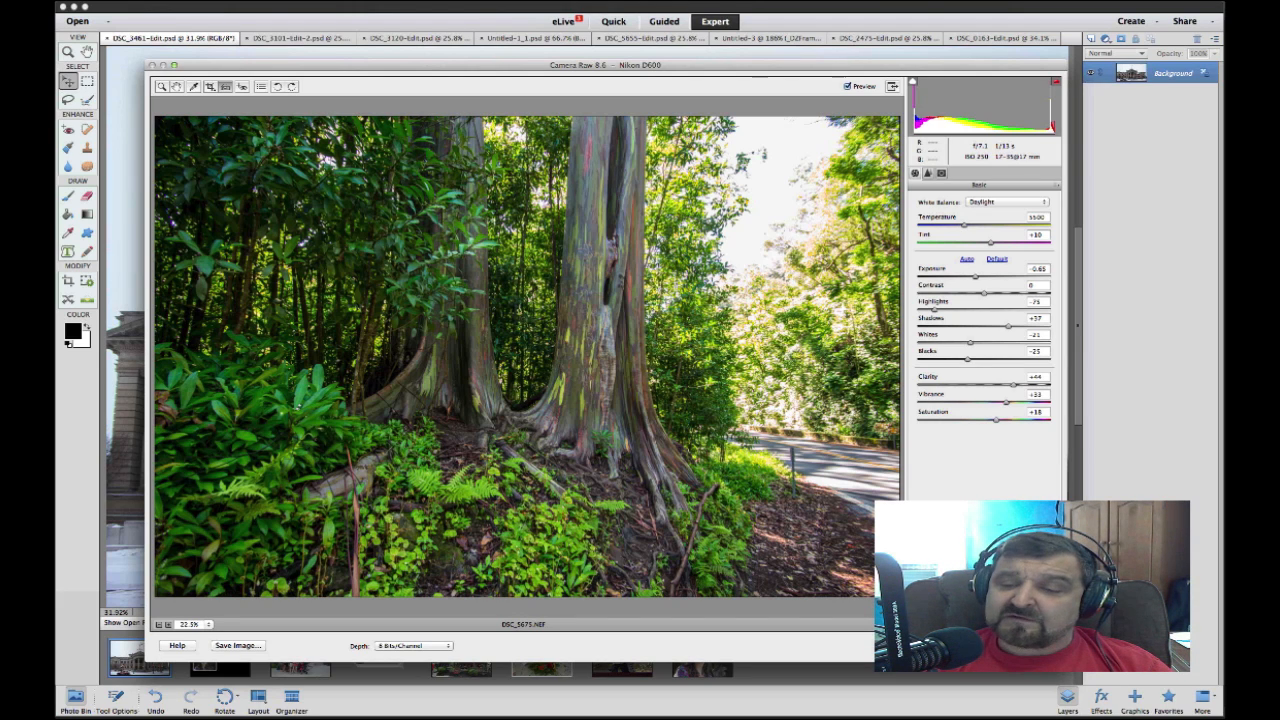
Open the adjusted tree-trunk photo from Camera Raw in the Expert editor
key("Return")
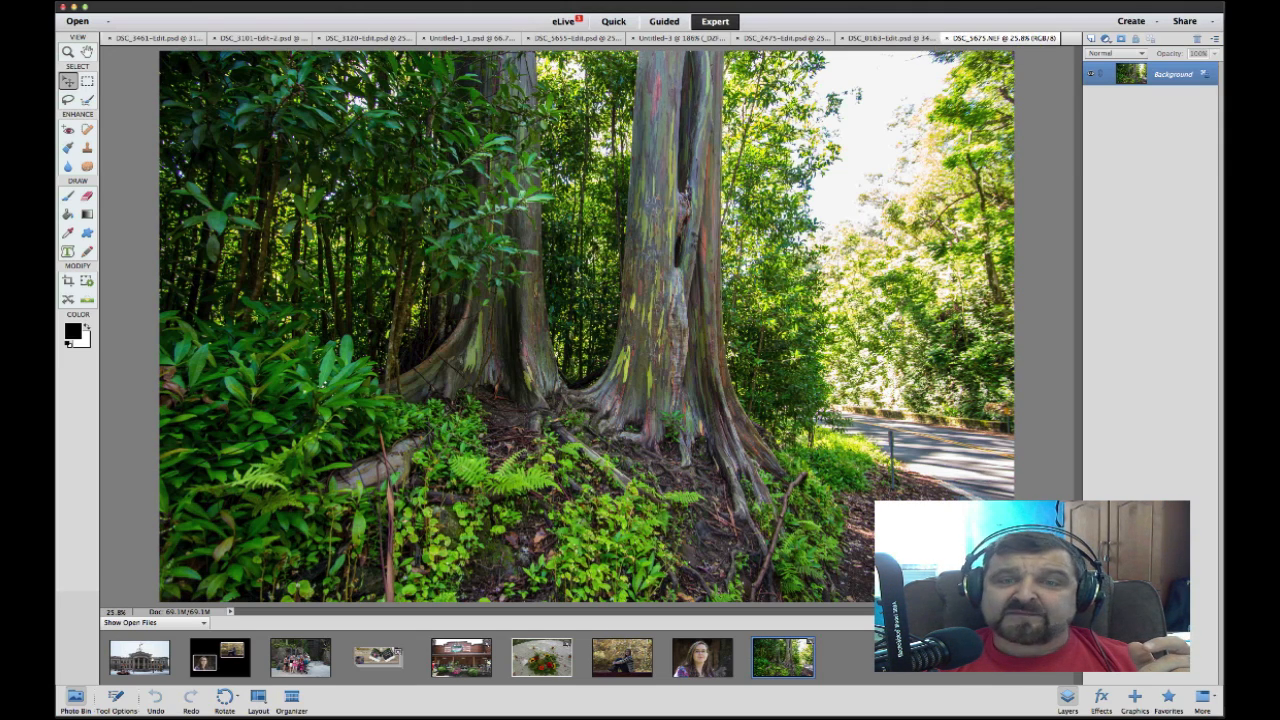
right_click(549, 176)
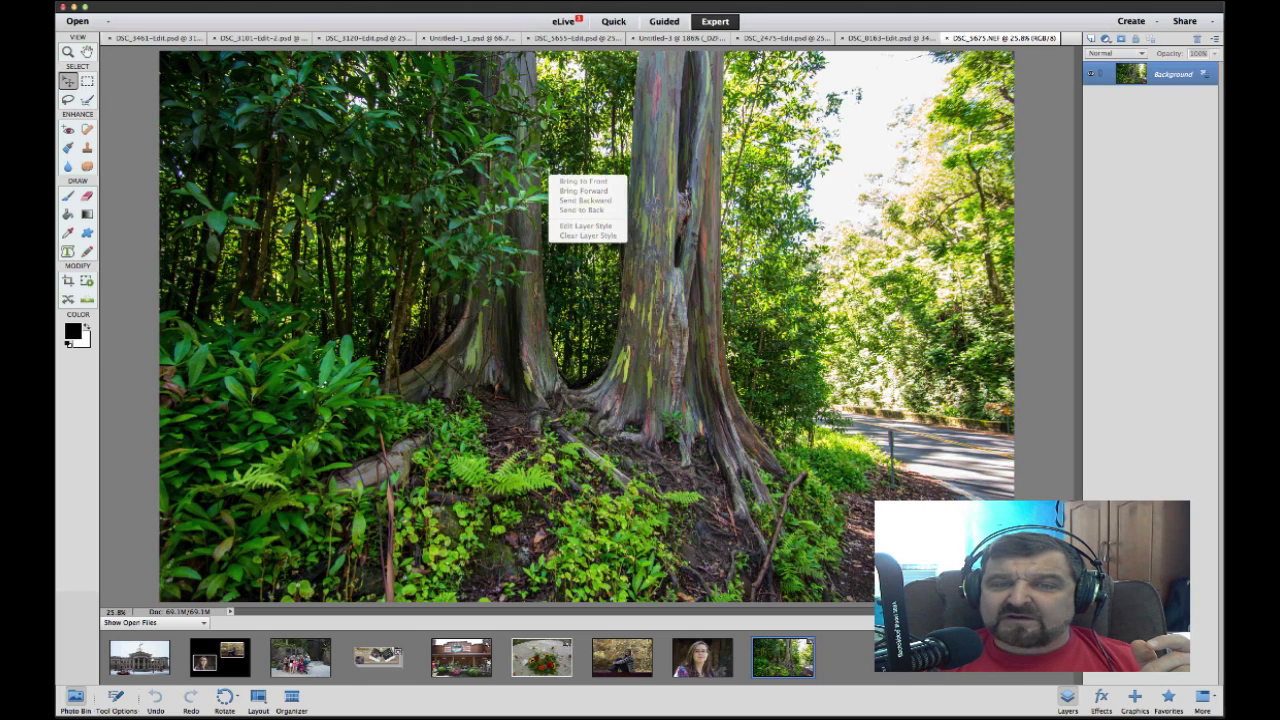
key("Escape")
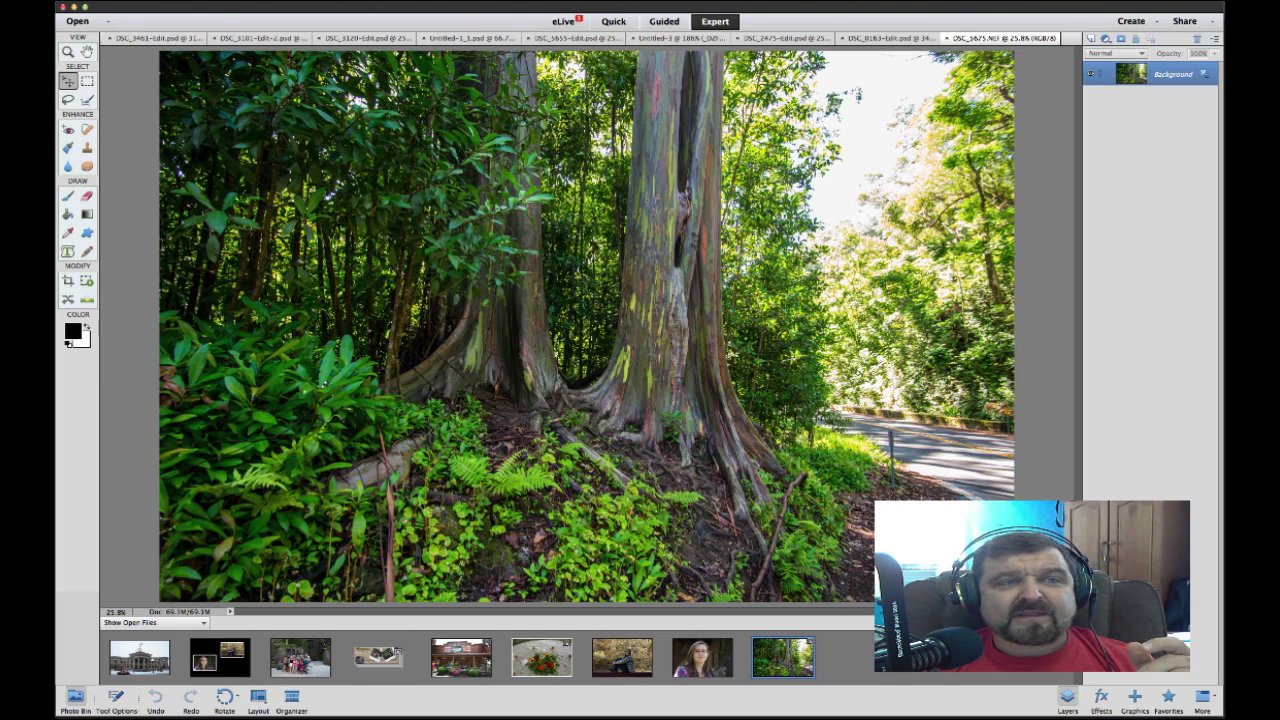
Examine the file formats offered by Save As for the tree-trunk photo, and cancel without saving
left_click(113, 1)
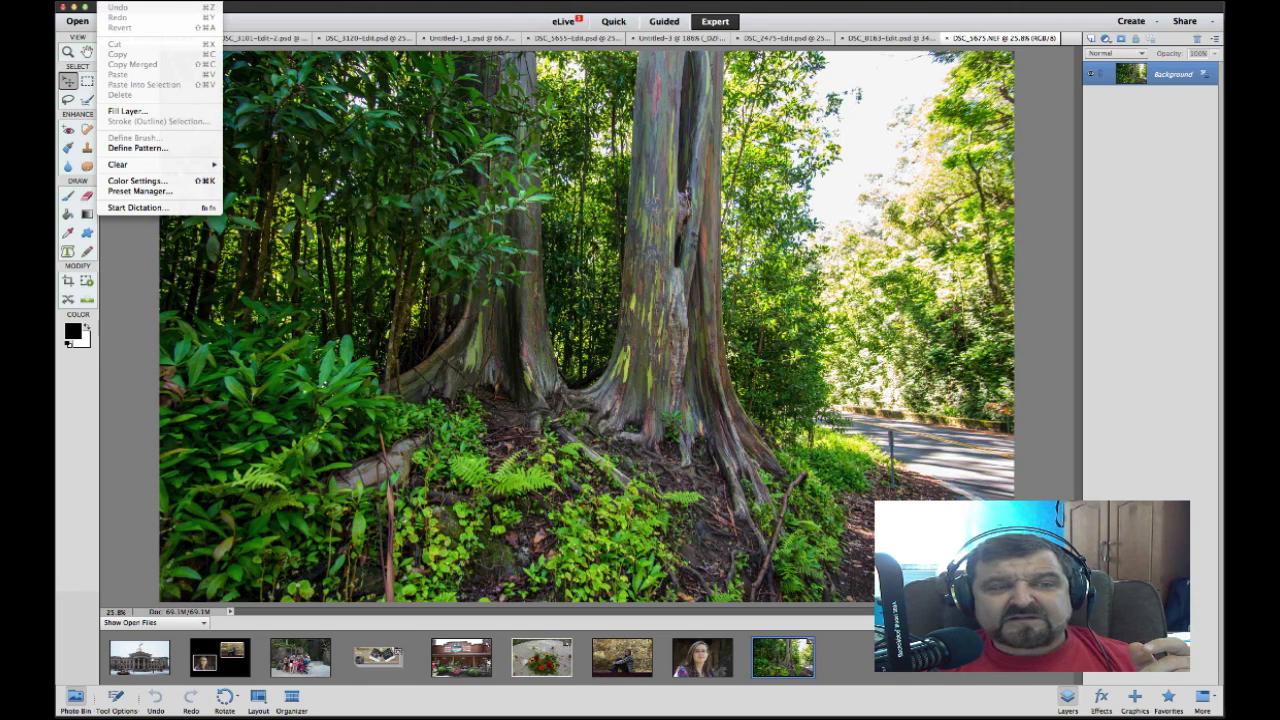
mouse_move(84, 1)
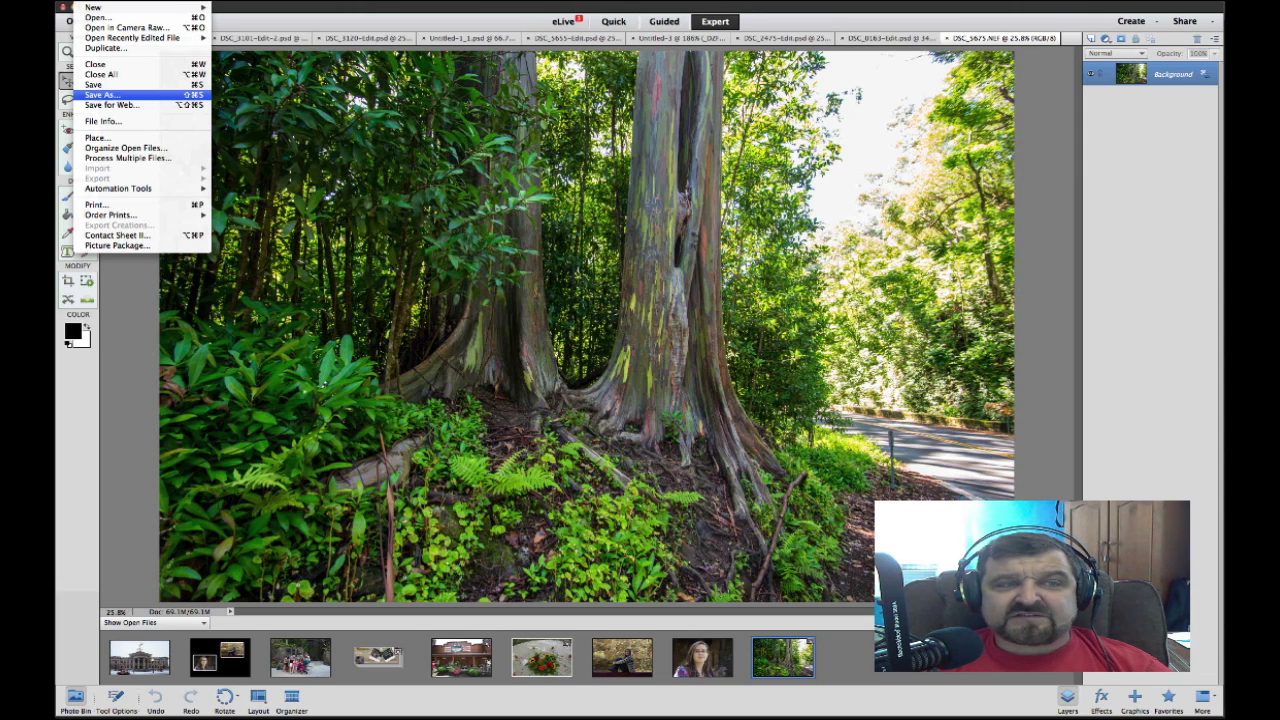
left_click(103, 95)
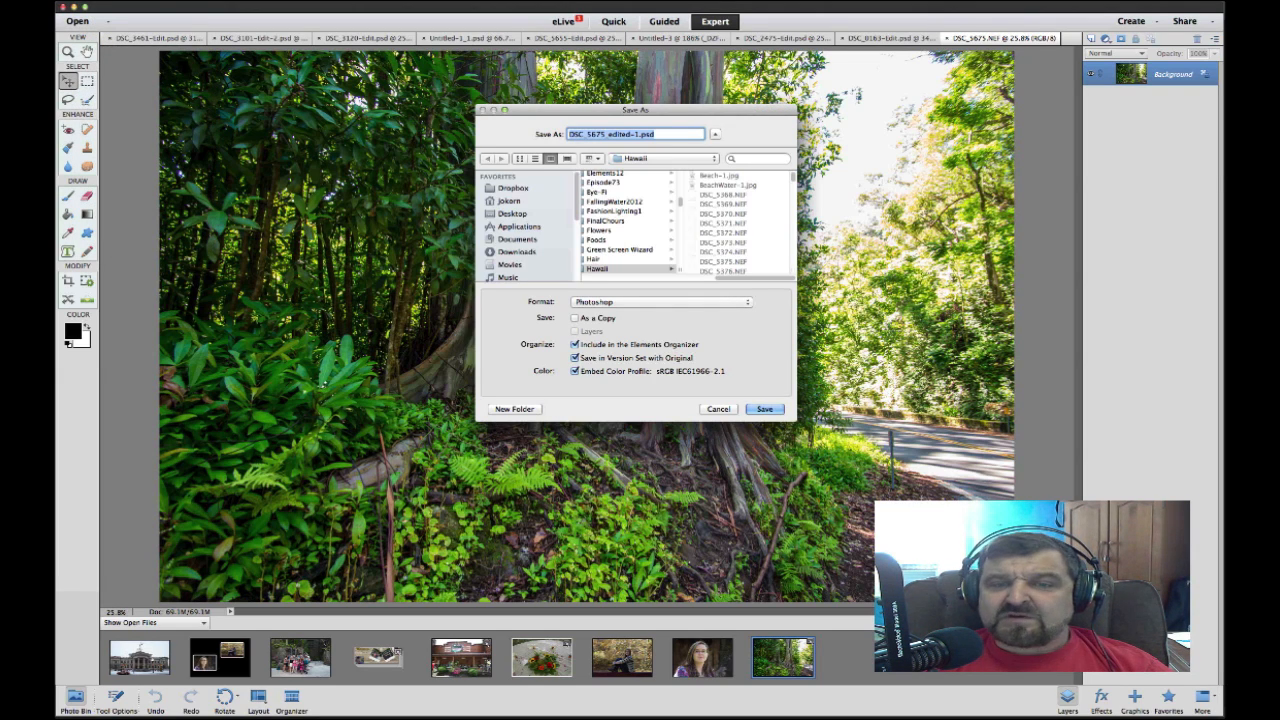
left_click(656, 302)
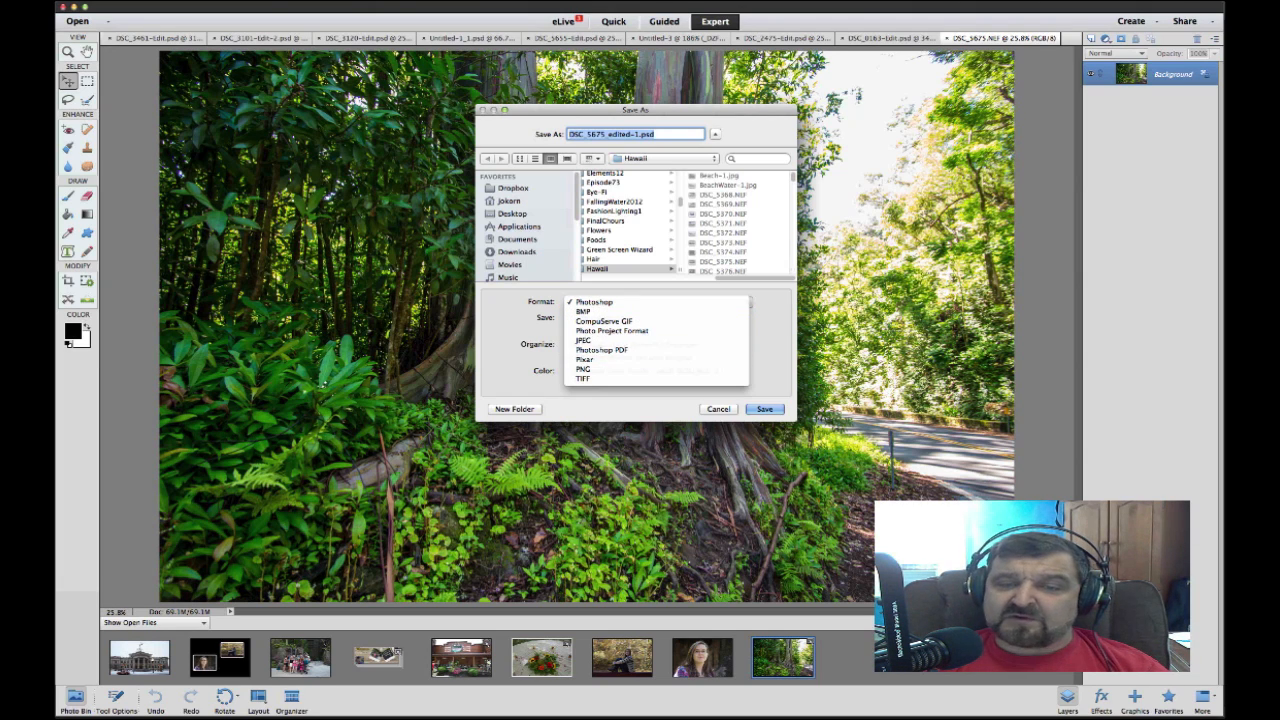
key("Escape")
key("Escape")
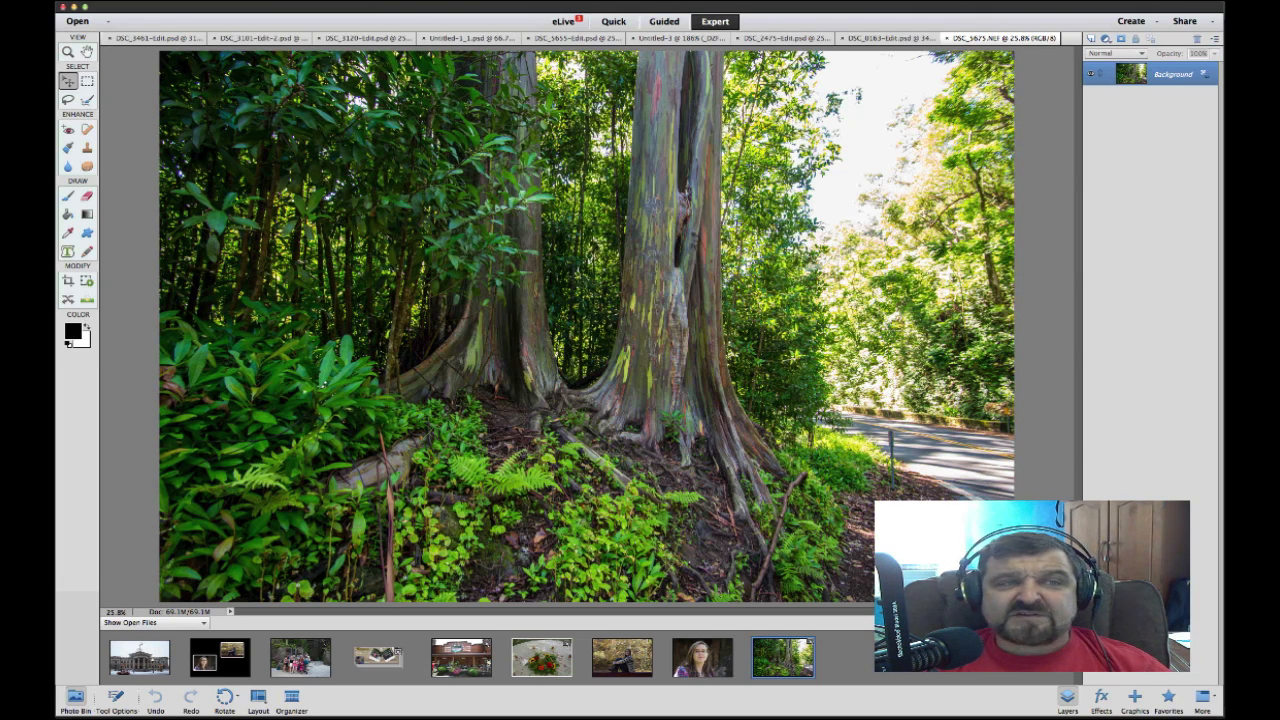
Check the Save command's options for the tree-trunk photo, keeping the Photoshop format, and cancel without saving
left_click(80, 1)
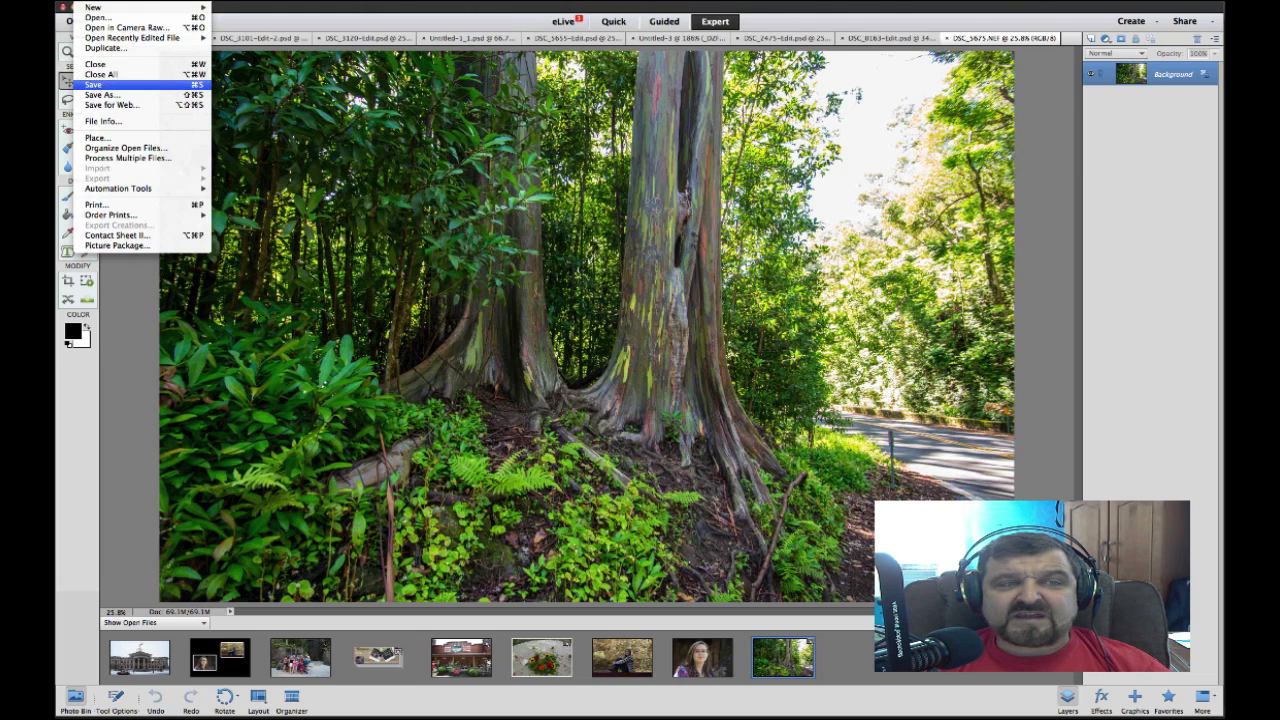
left_click(100, 84)
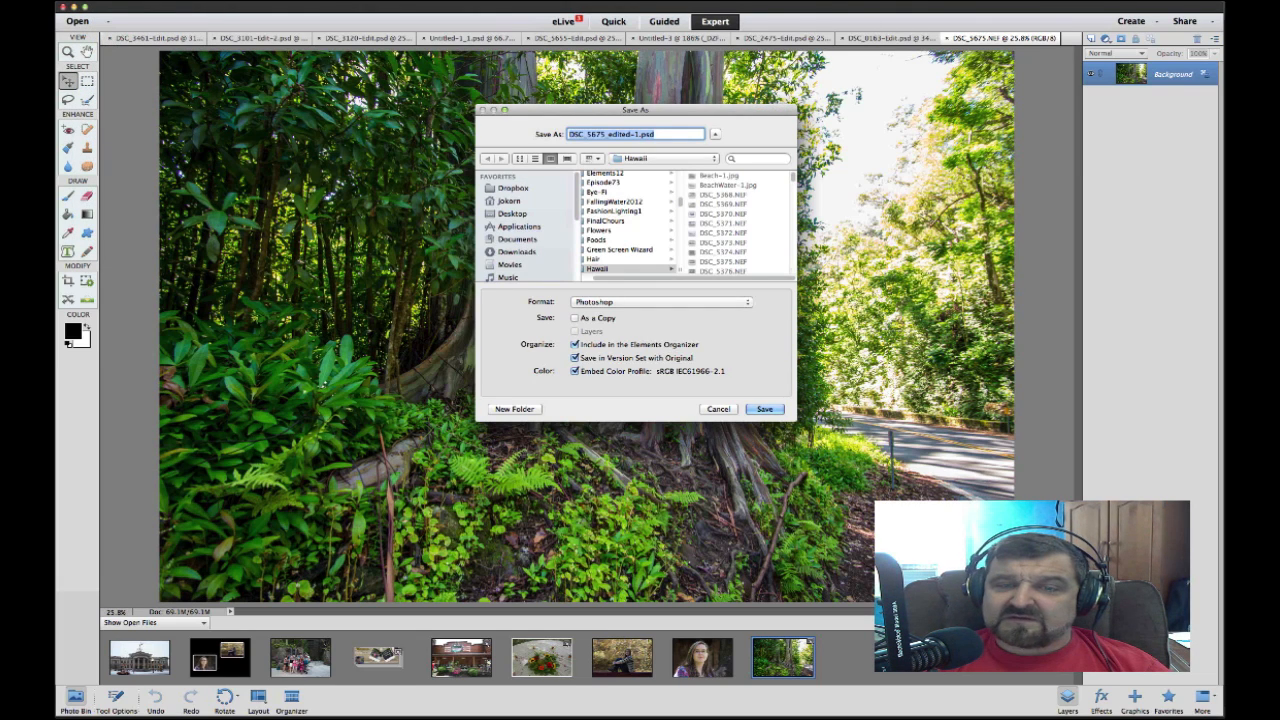
left_click(660, 301)
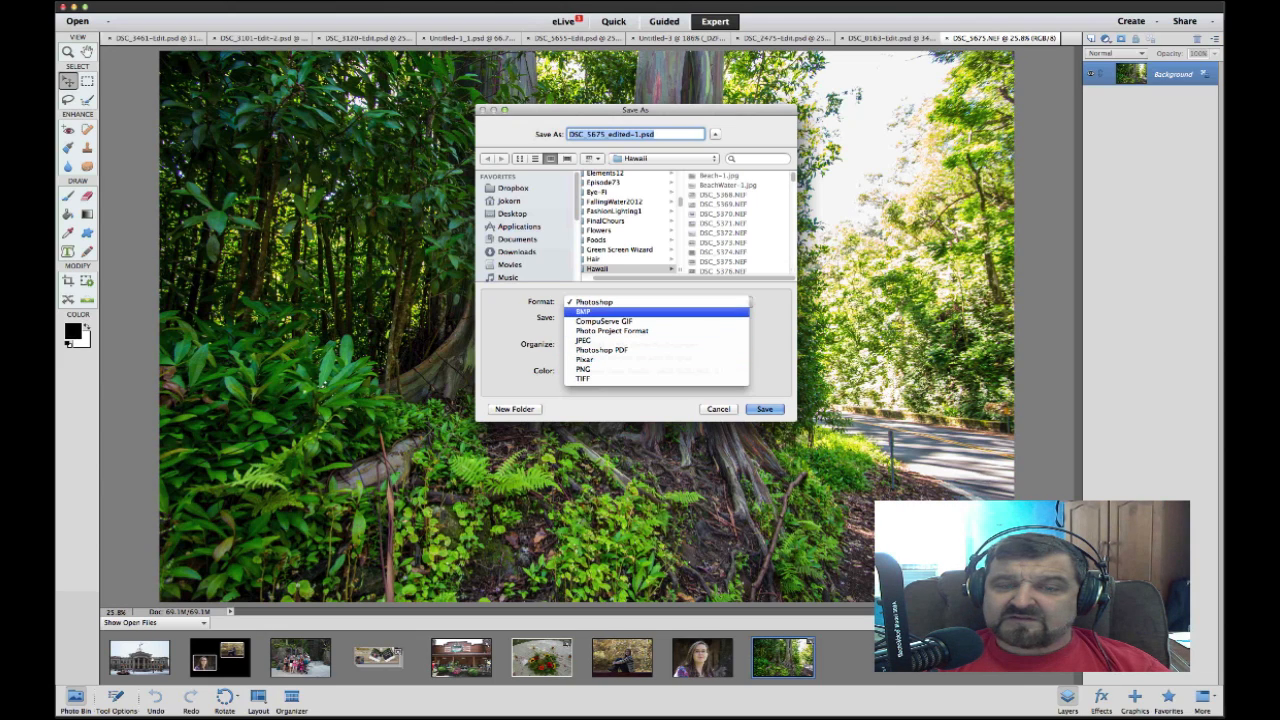
left_click(600, 301)
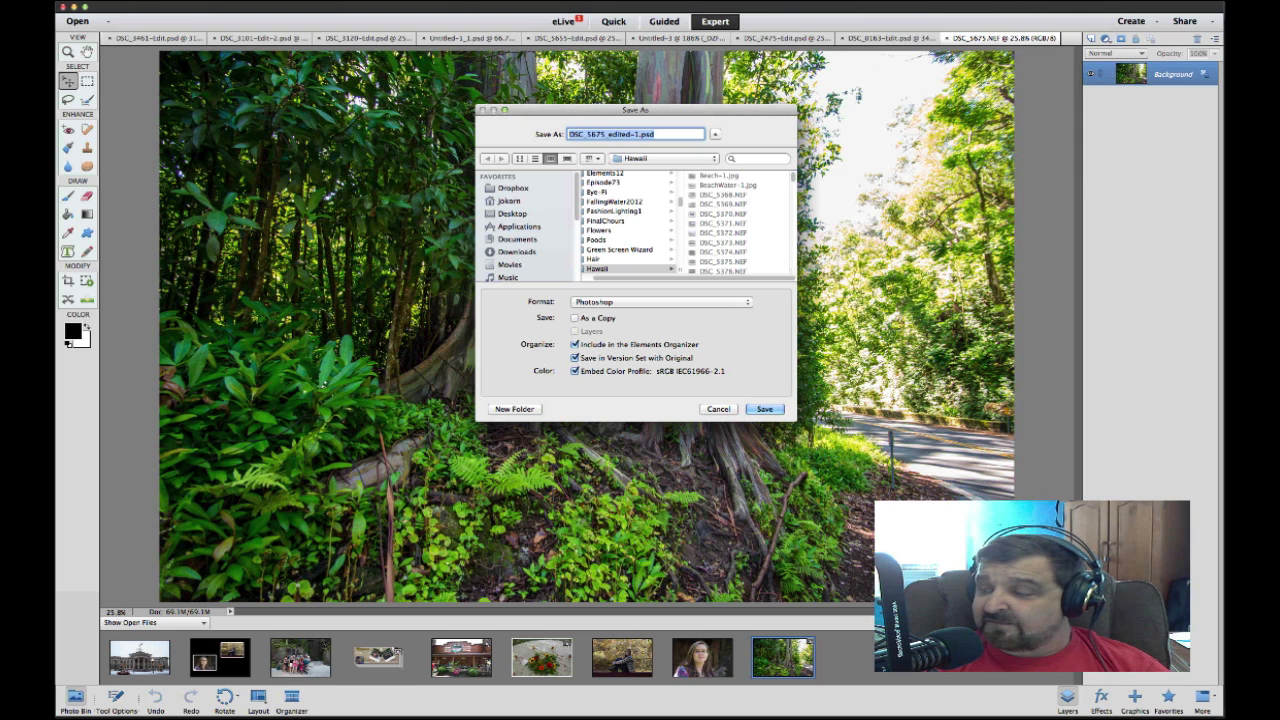
key("Escape")
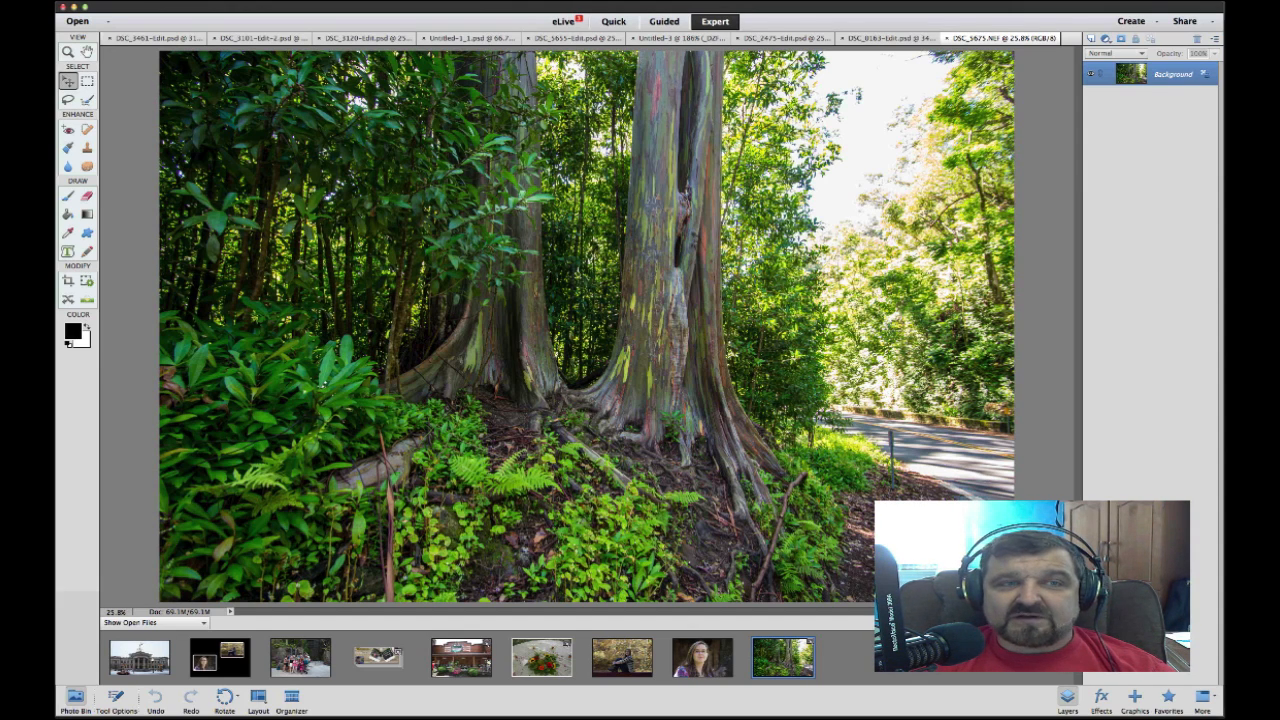
Switch to the snowy courthouse photo DSC_3461-Edit.psd and duplicate its Background layer
left_click(157, 38)
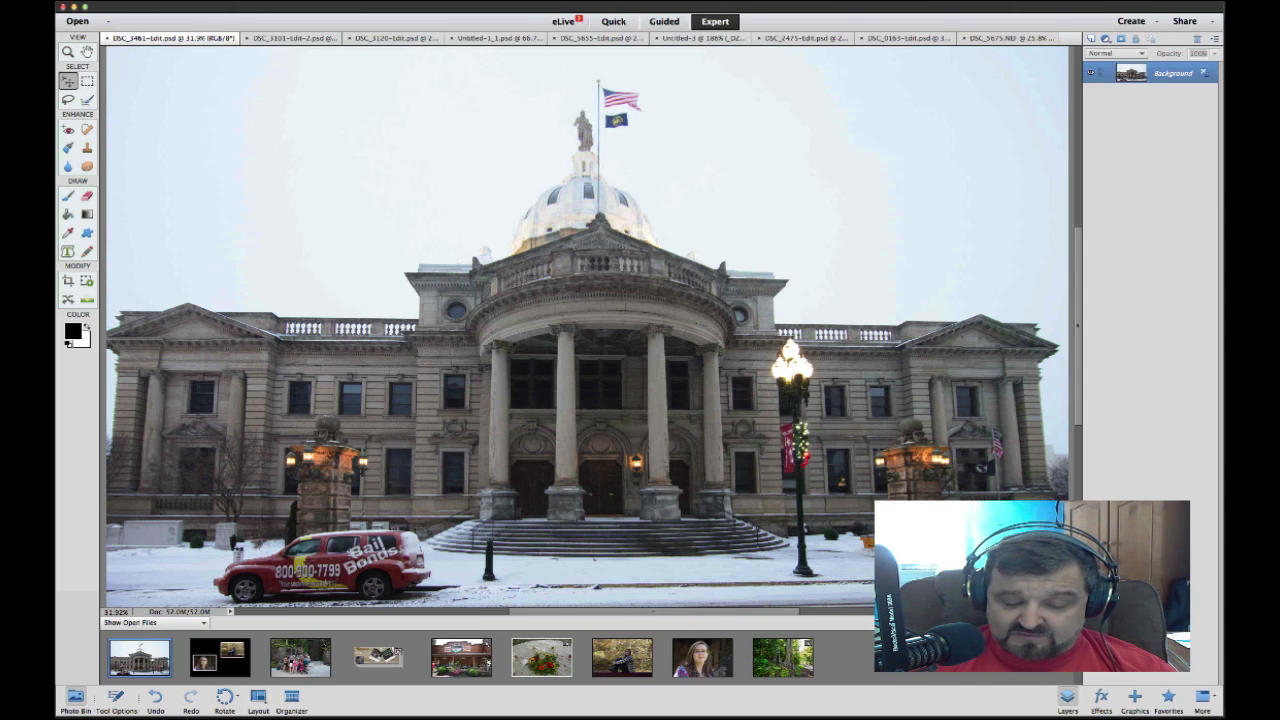
key("super+j")
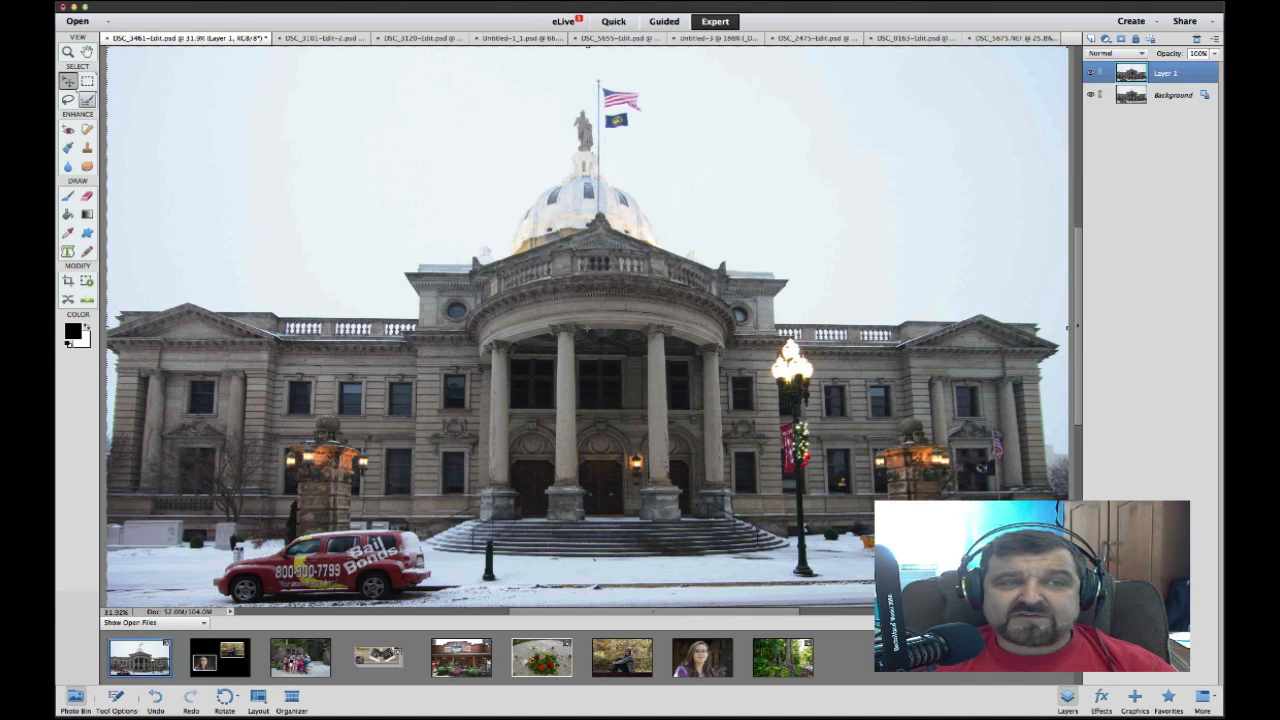
Draw a loose freehand Lasso selection around the red car in front of the courthouse
left_click(87, 99)
left_click(68, 99)
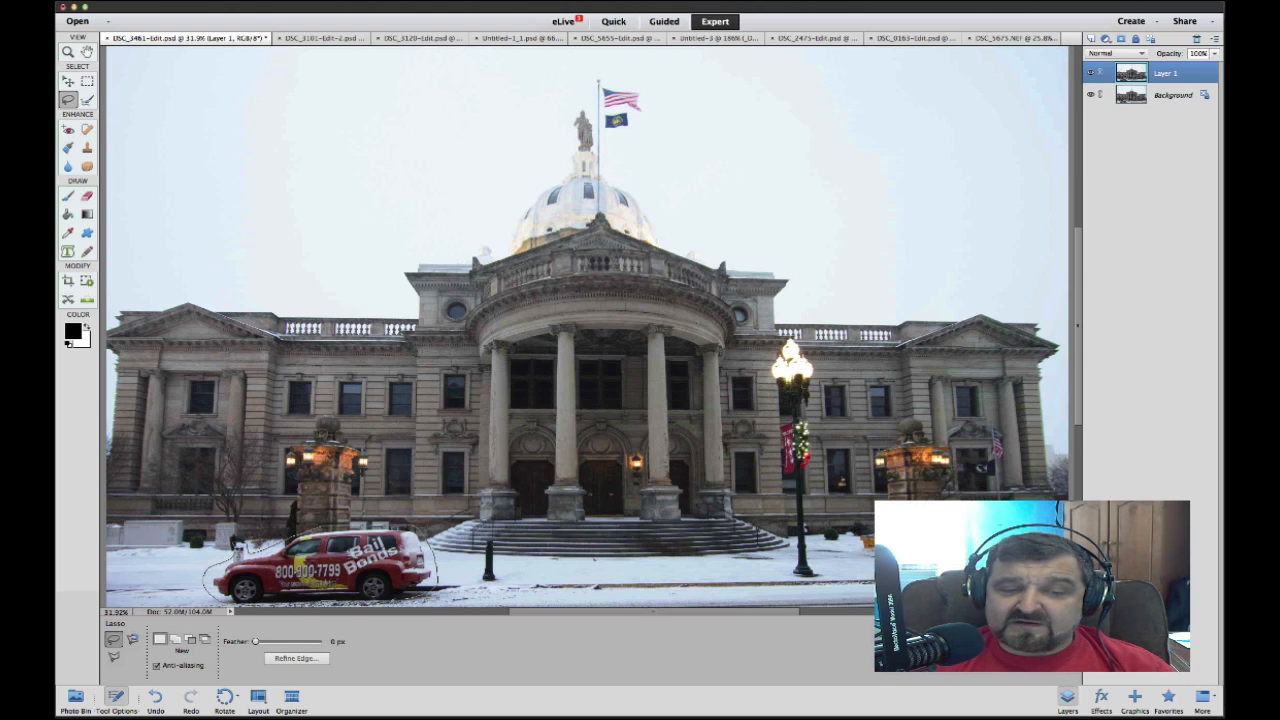
left_click_drag(238, 547, 206, 572)
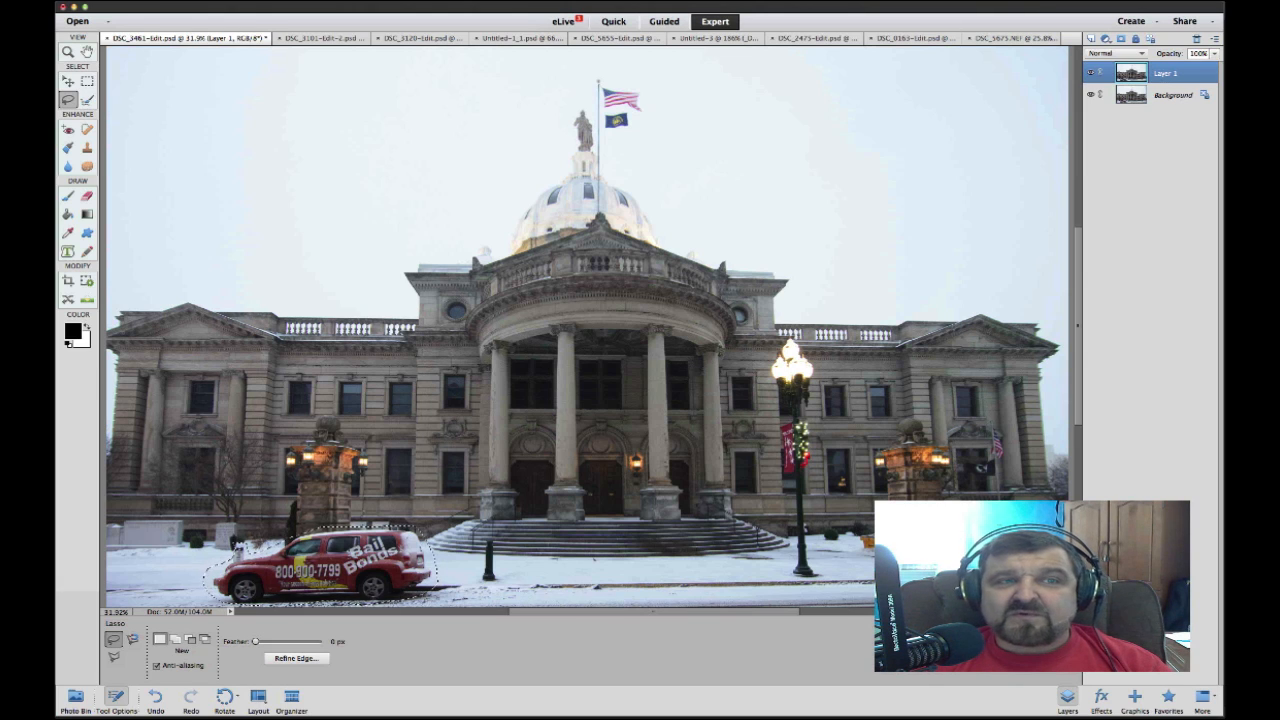
Fill the car selection with Content-Aware contents at Normal mode and 100% opacity, and deselect
left_click(108, 1)
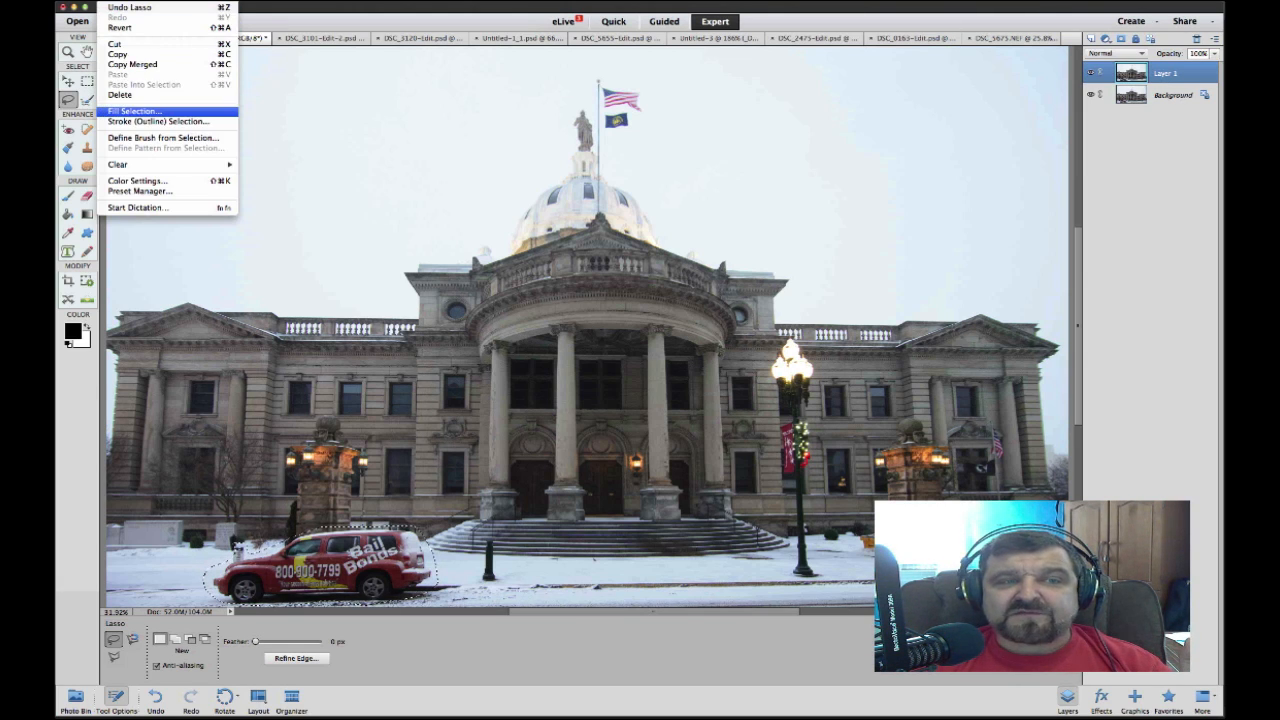
left_click(135, 111)
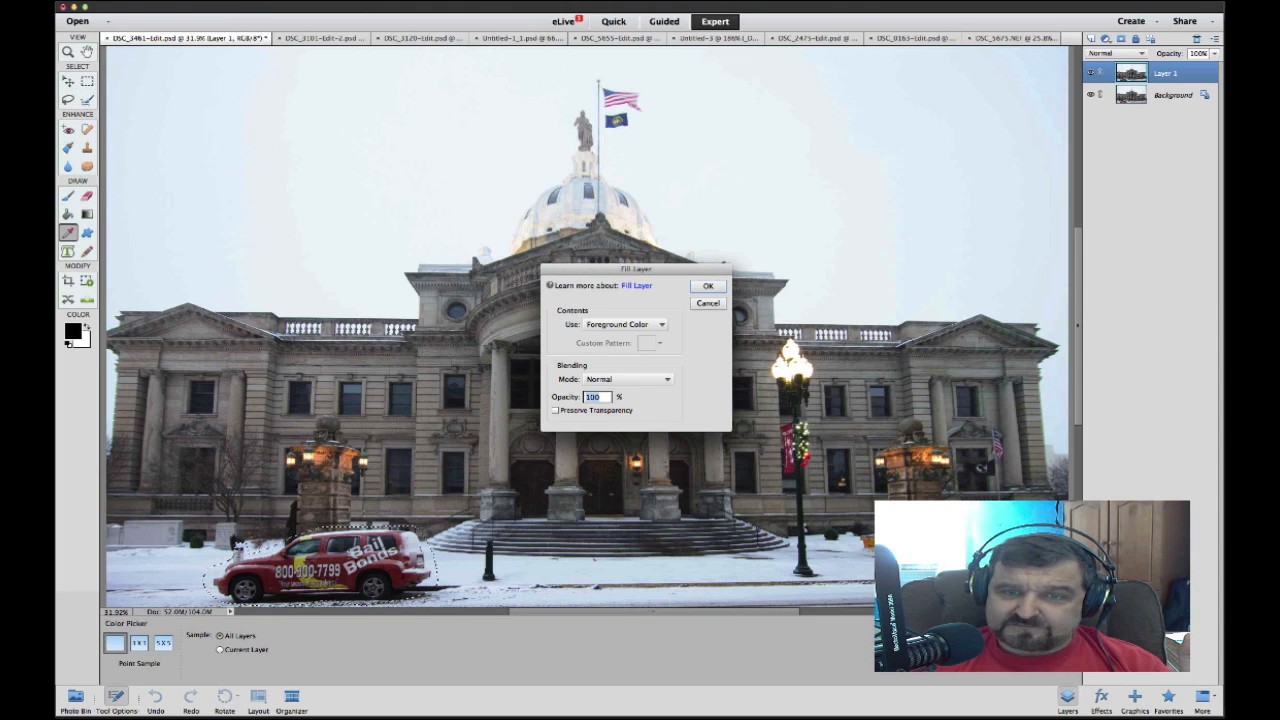
left_click_drag(636, 269, 580, 191)
left_click(567, 245)
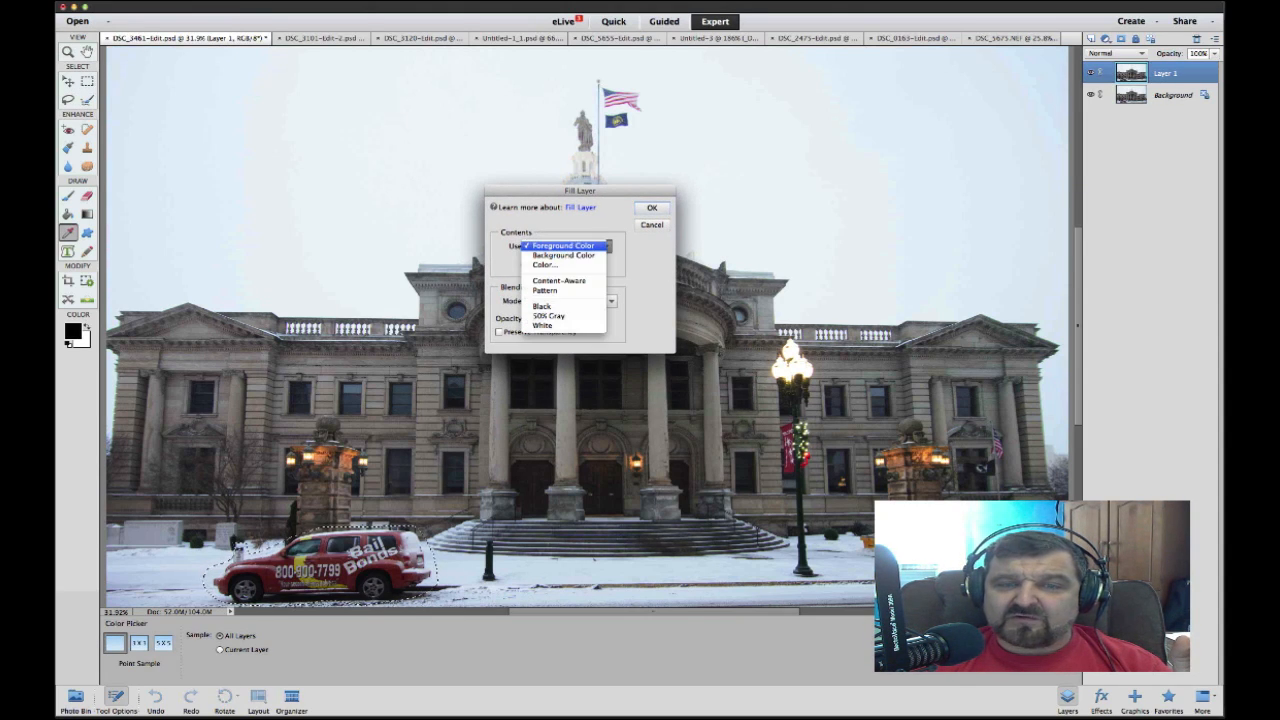
left_click(559, 280)
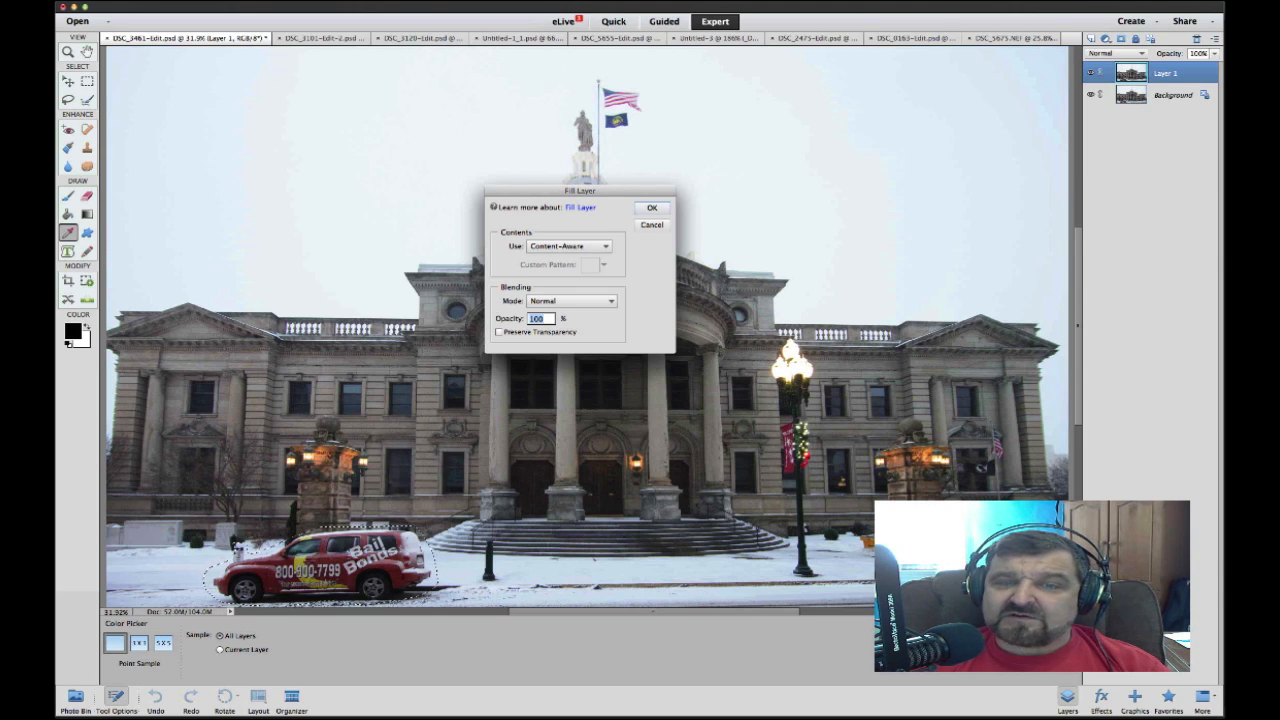
key("Return")
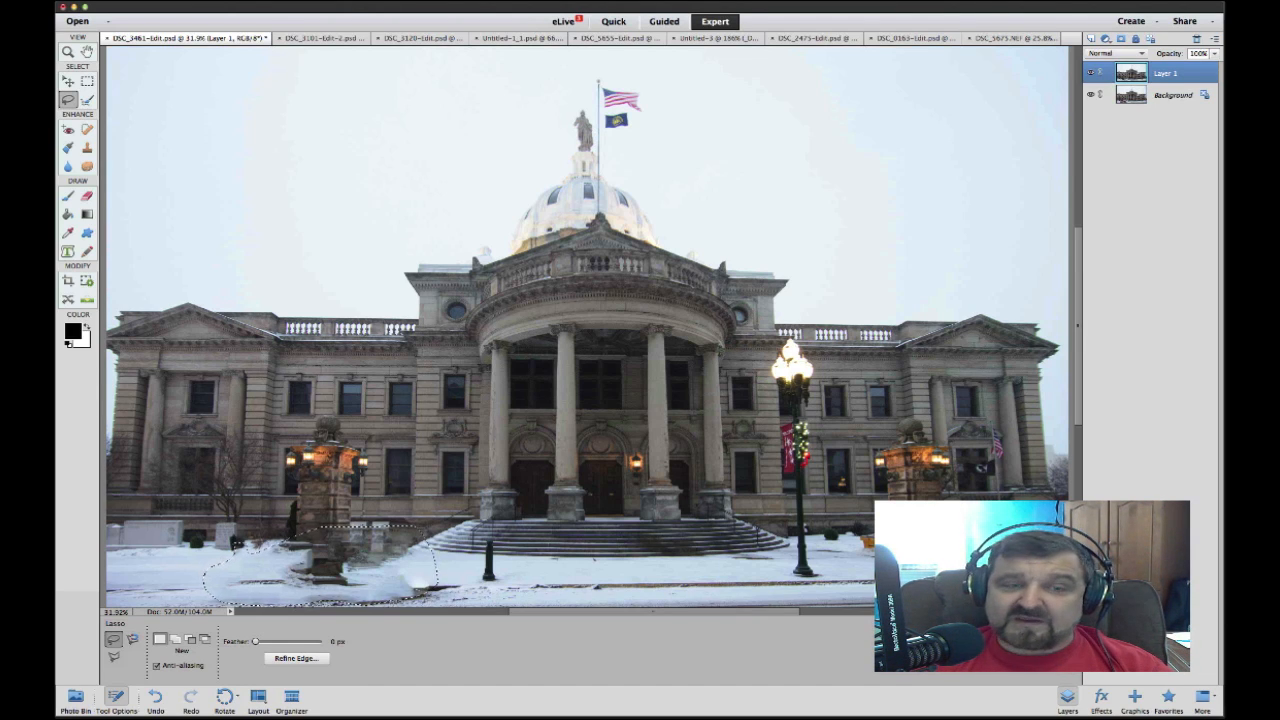
key("super+d")
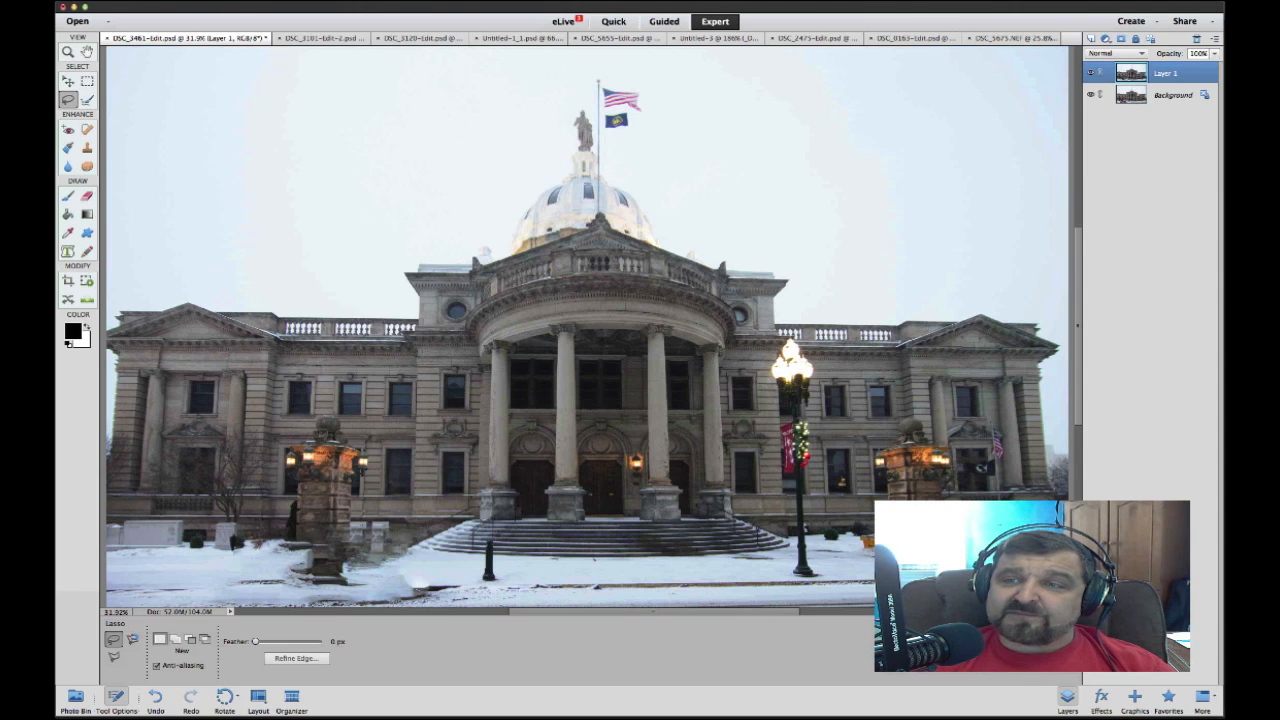
Toggle Layer 1's visibility to compare the courthouse photo with and without the car
left_click(1092, 73)
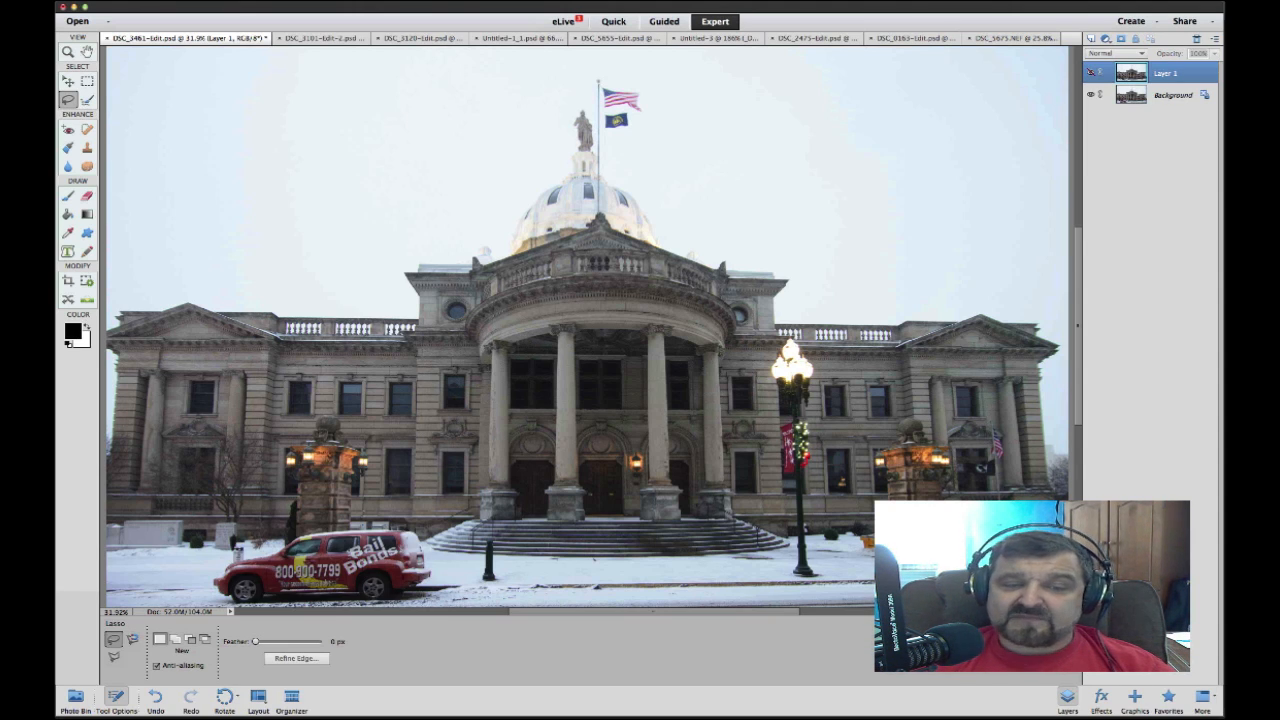
left_click(1092, 73)
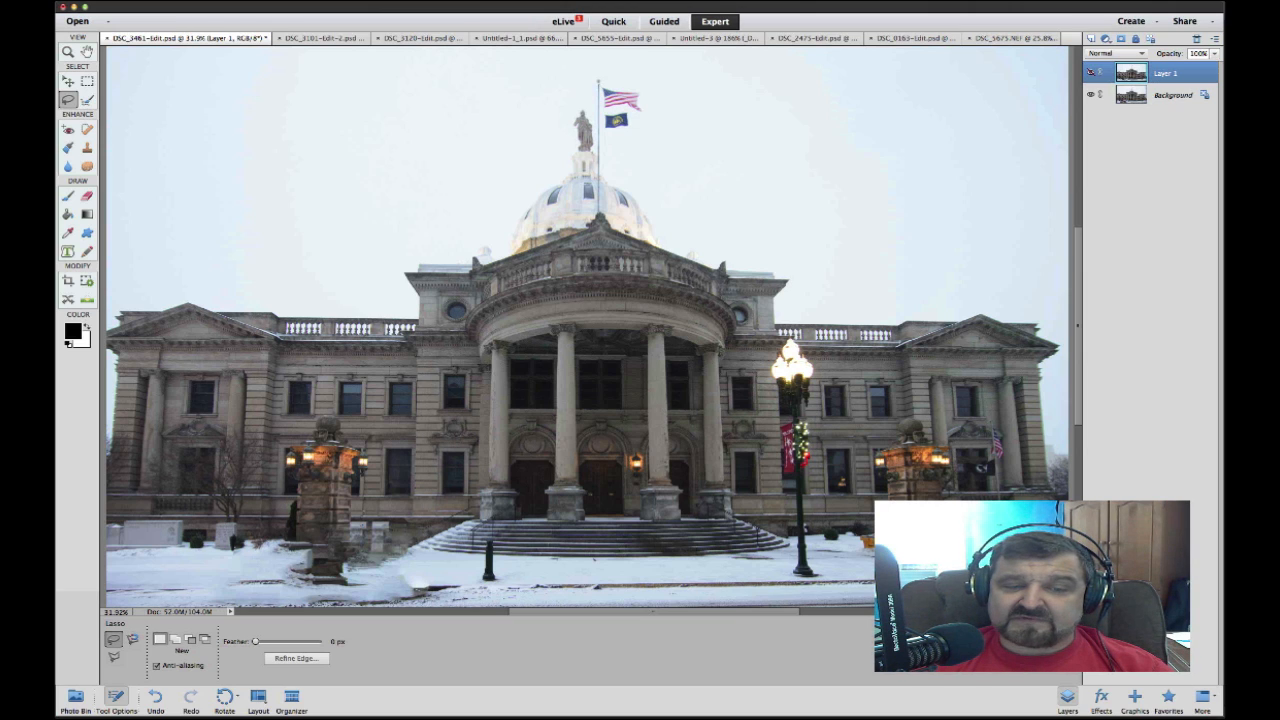
left_click(1092, 73)
left_click(1091, 73)
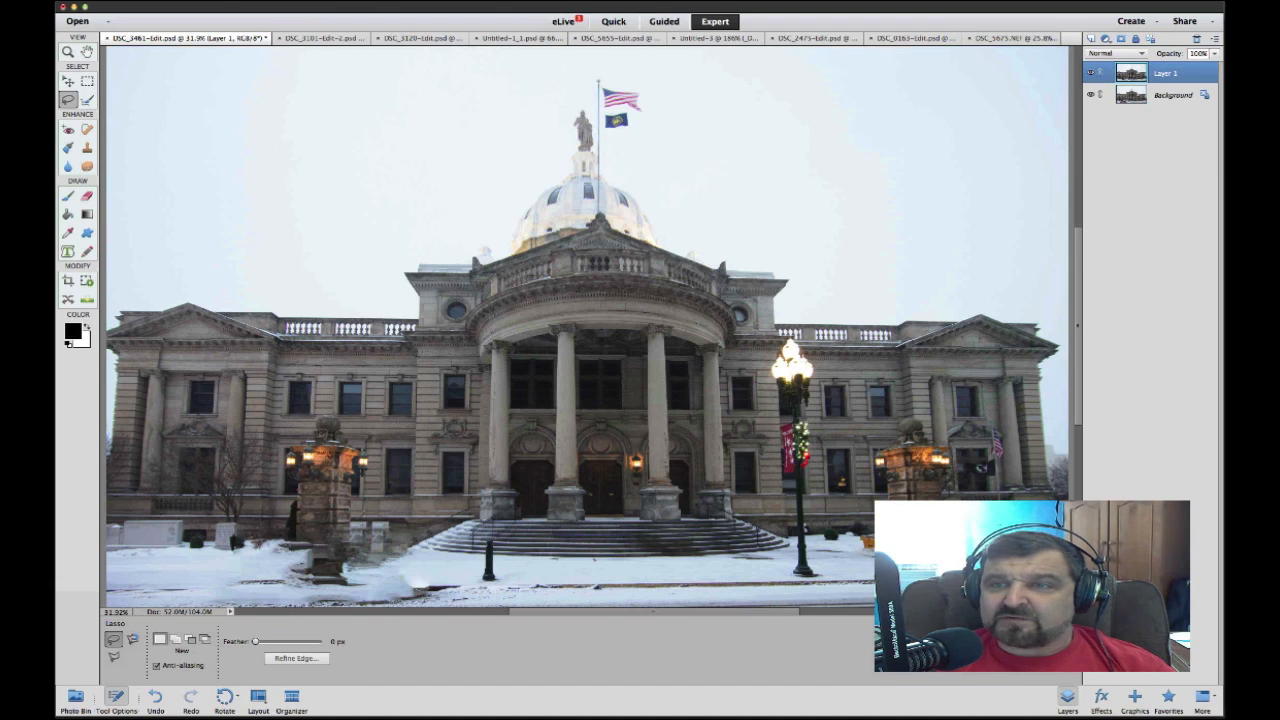
left_click(1014, 39)
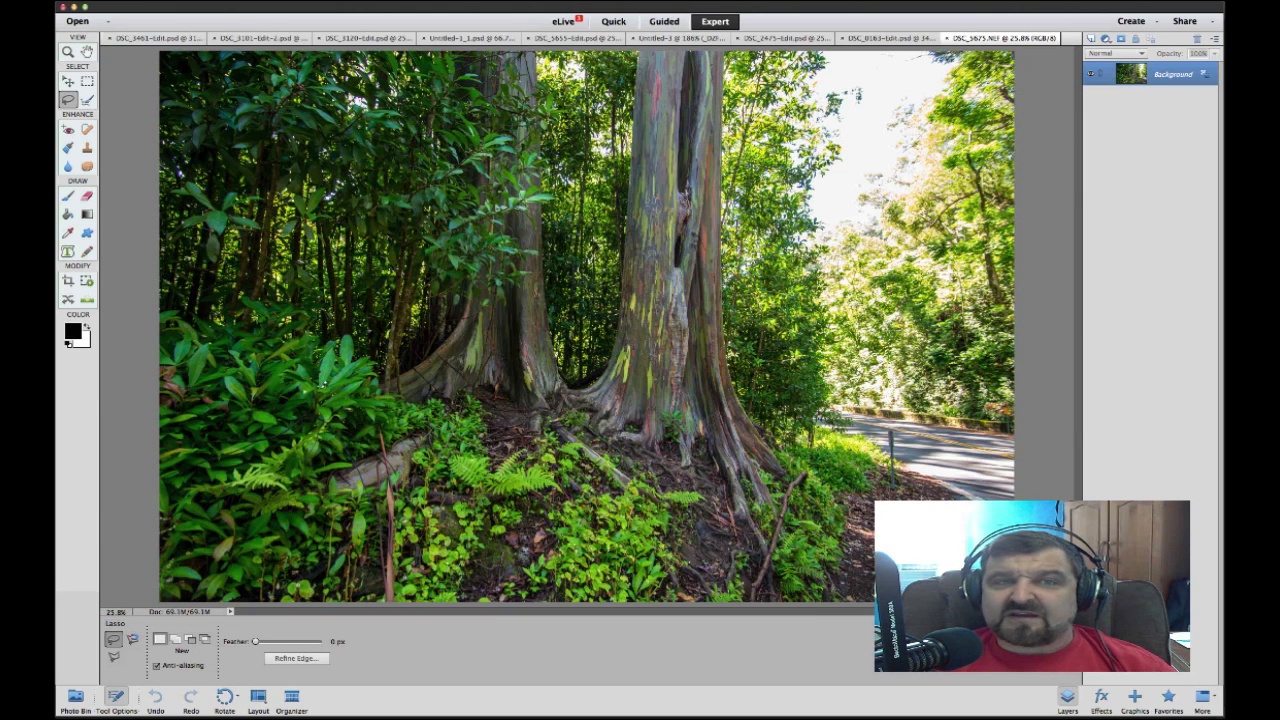
left_click(272, 1)
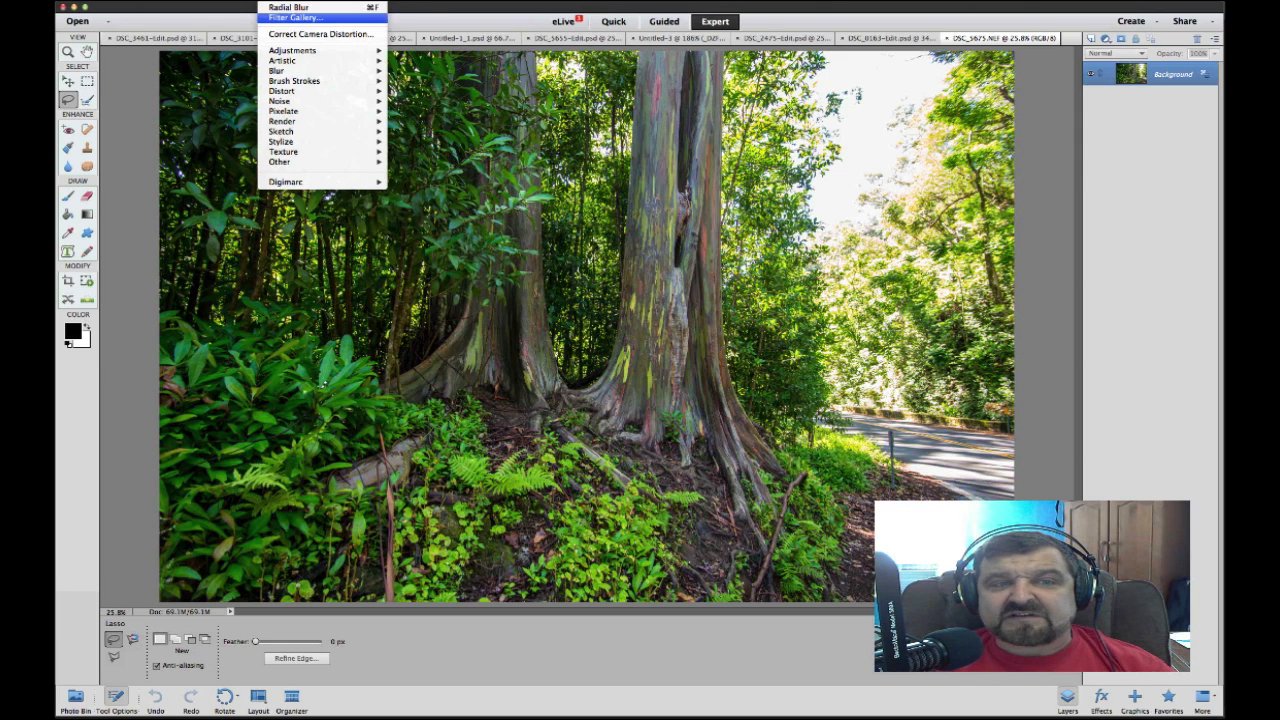
mouse_move(300, 182)
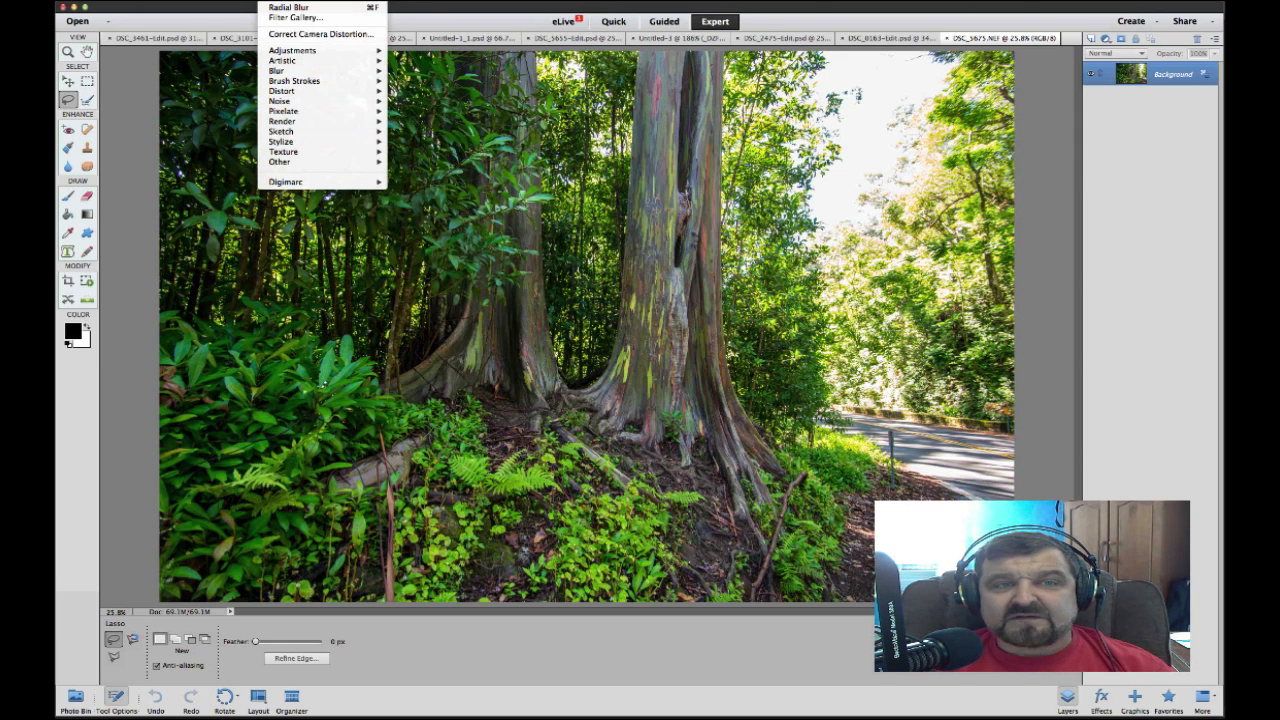
left_click(276, 1)
left_click(306, 1)
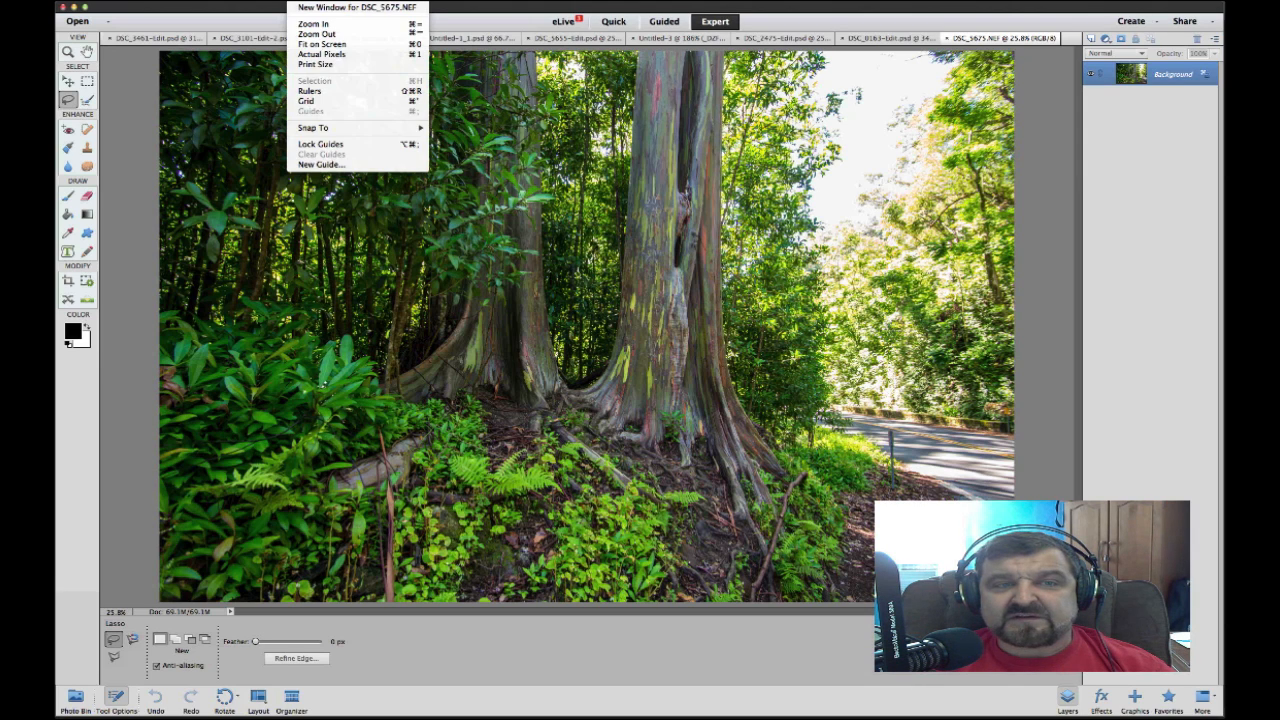
mouse_move(336, 1)
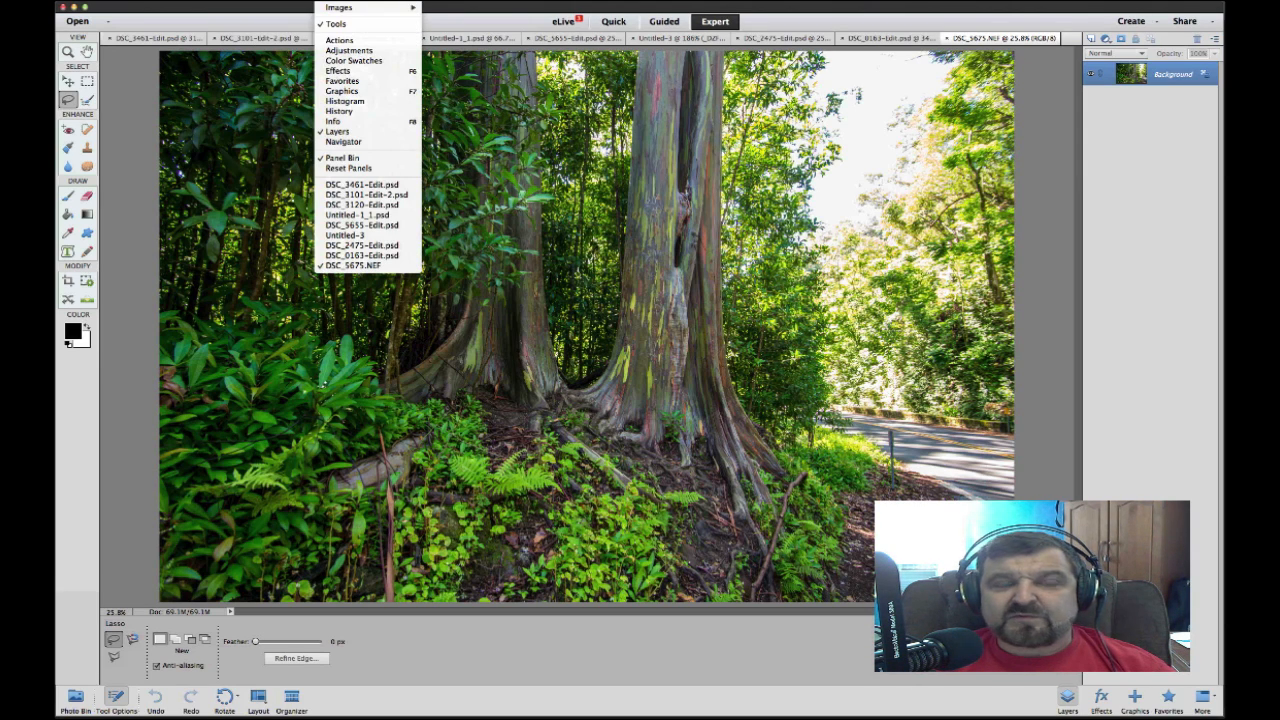
left_click(336, 1)
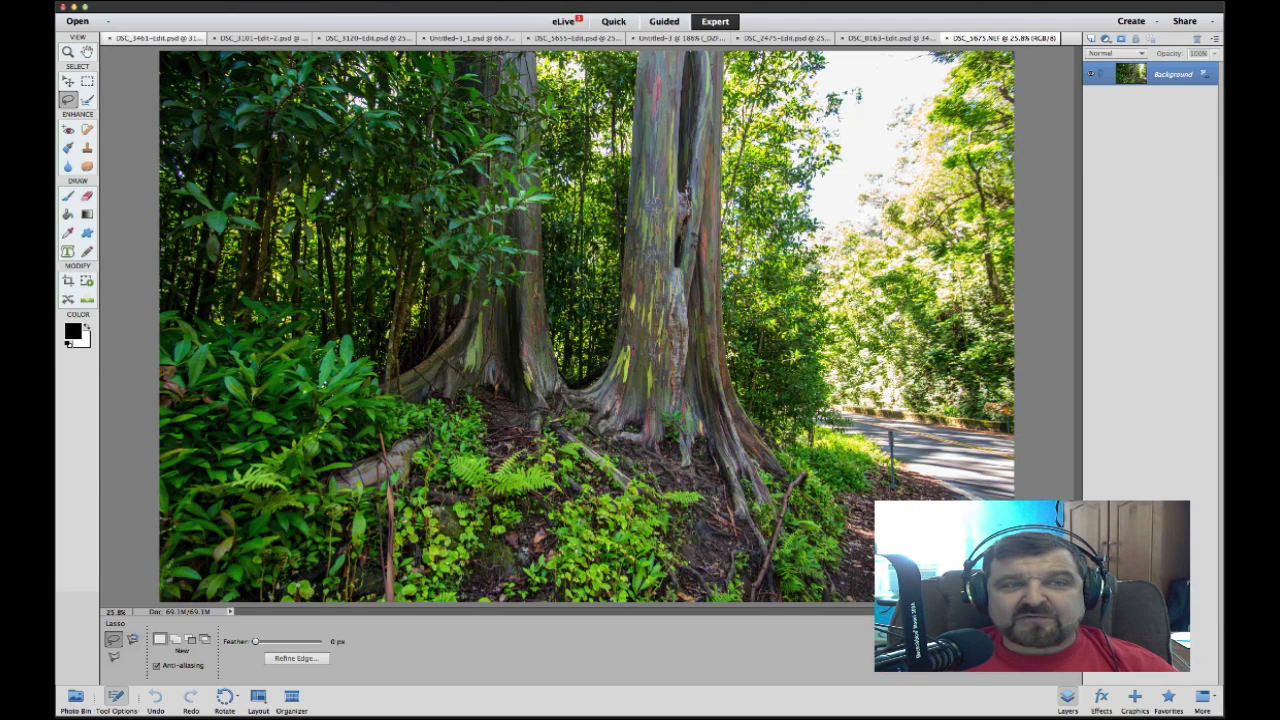
Return to the courthouse photo DSC_3461-Edit.psd and check the car removal against the original Background layer
left_click(150, 38)
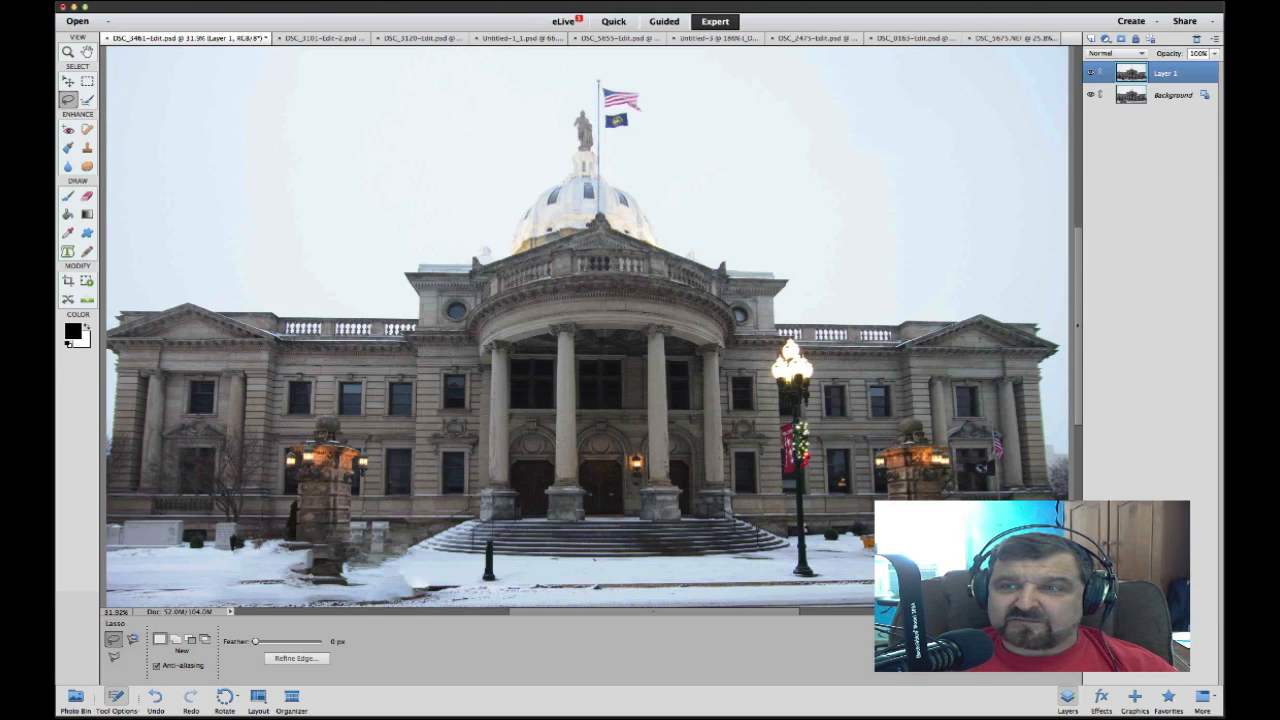
left_click(1091, 73)
left_click(1091, 73)
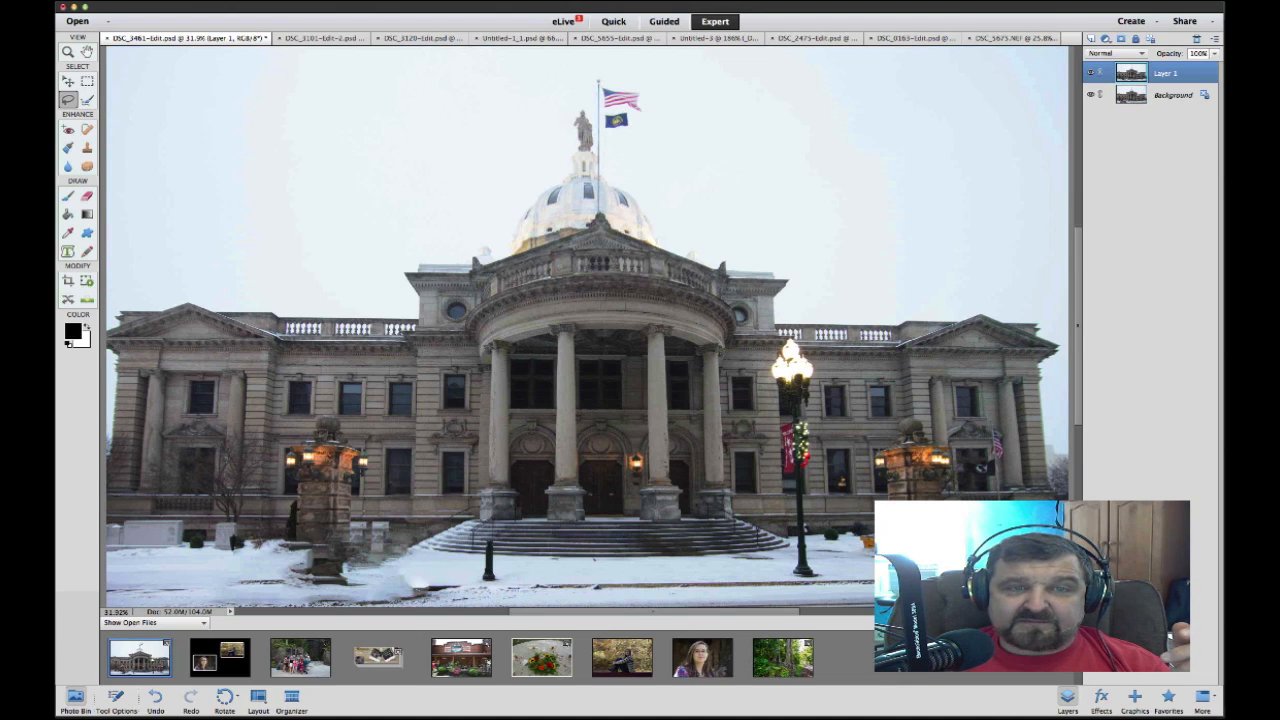
In the collage Untitled-1_1.psd, set the stroke position of the autumn-foliage photo's layer style to Inside
left_click(323, 38)
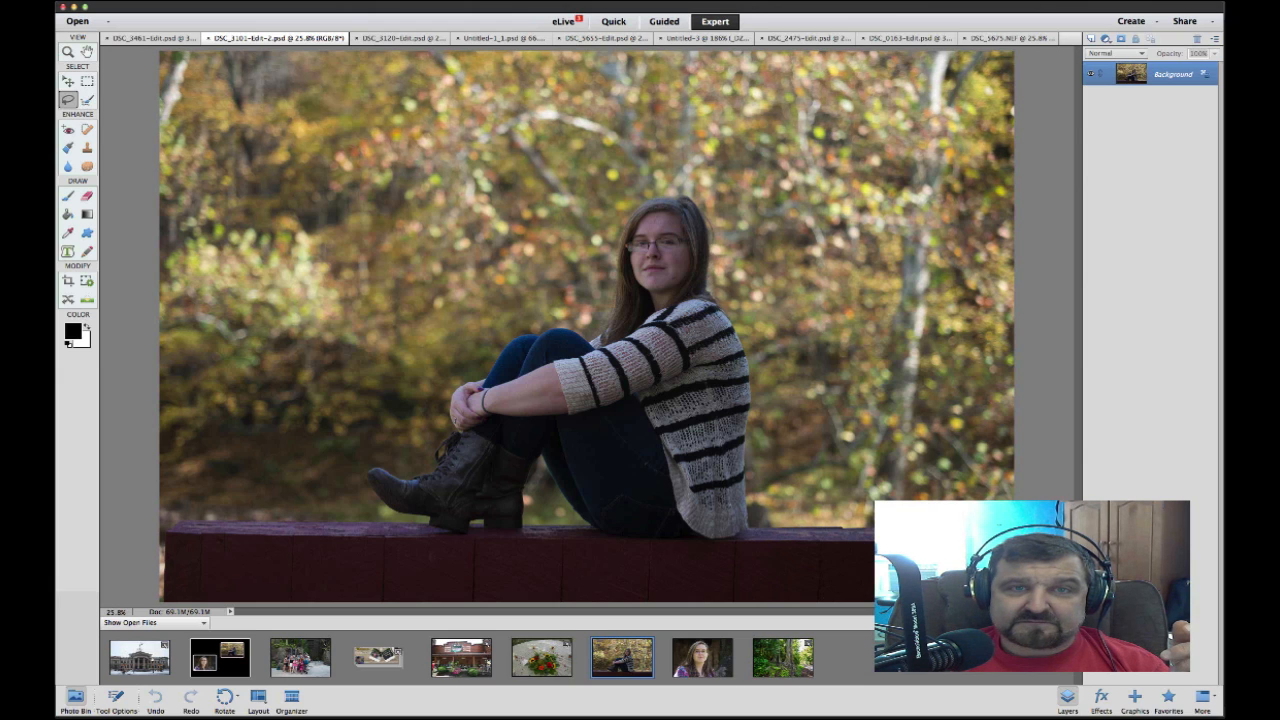
left_click(503, 38)
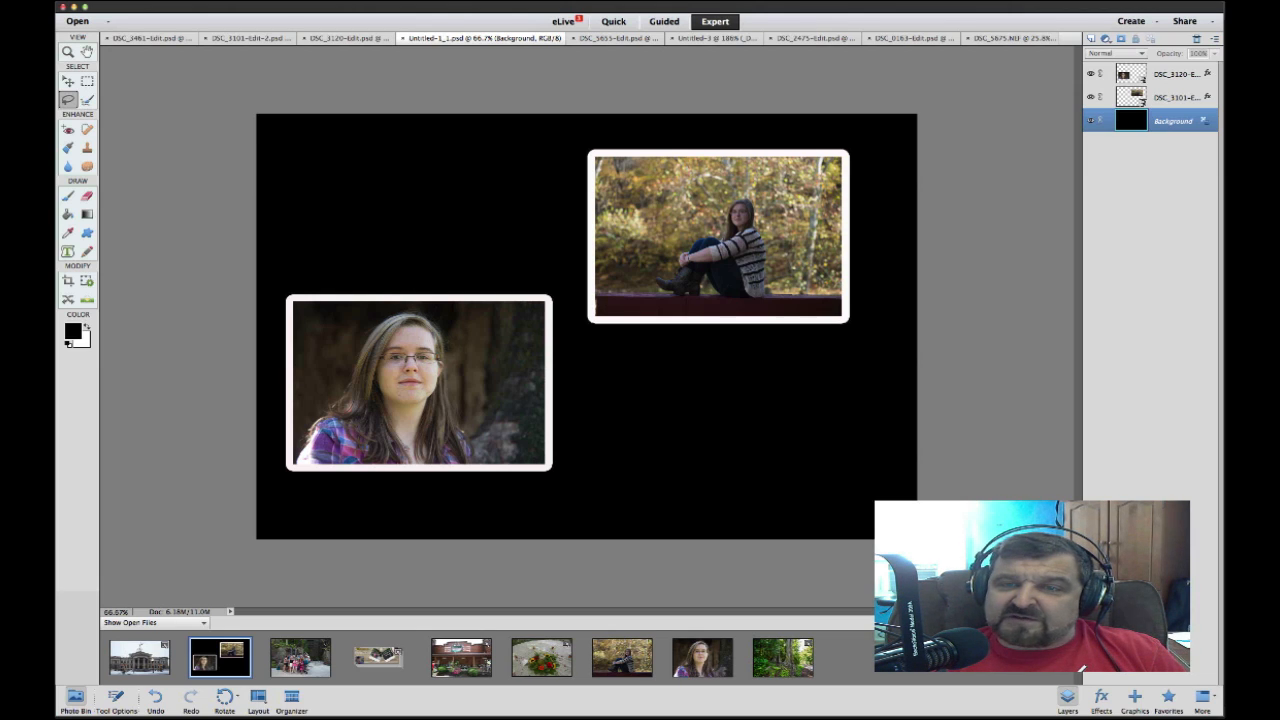
key("v")
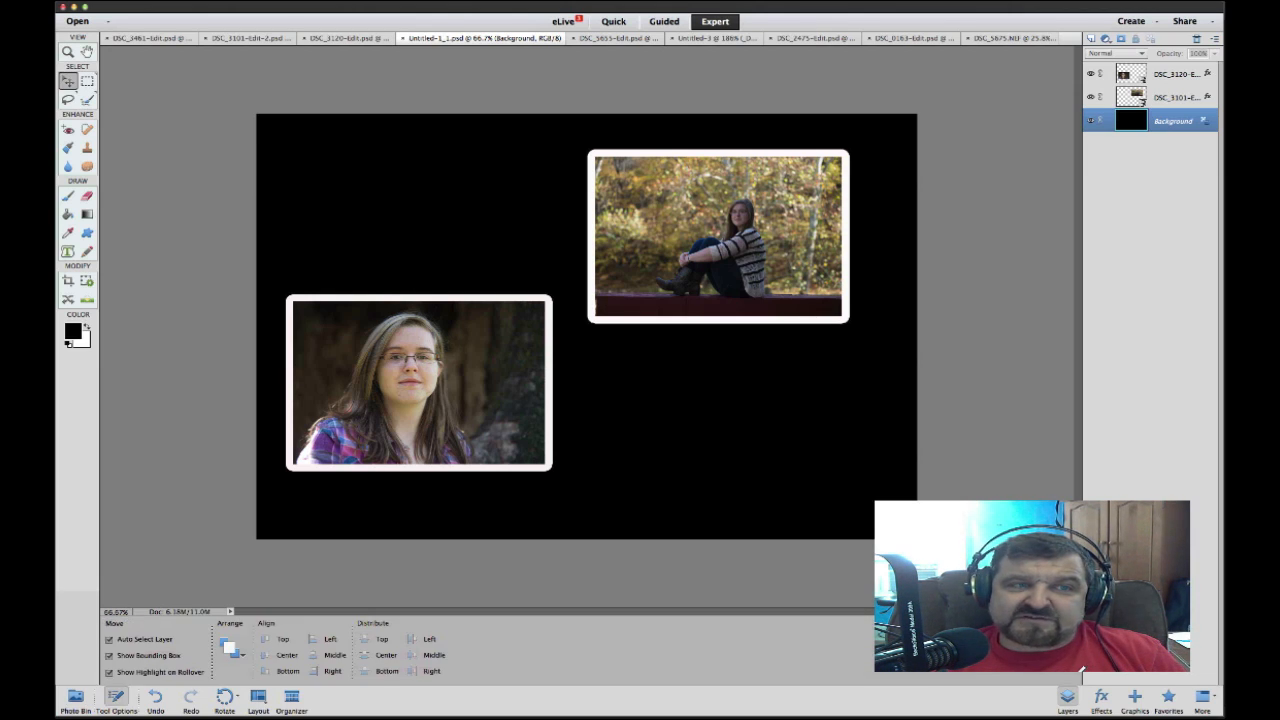
left_click(718, 316)
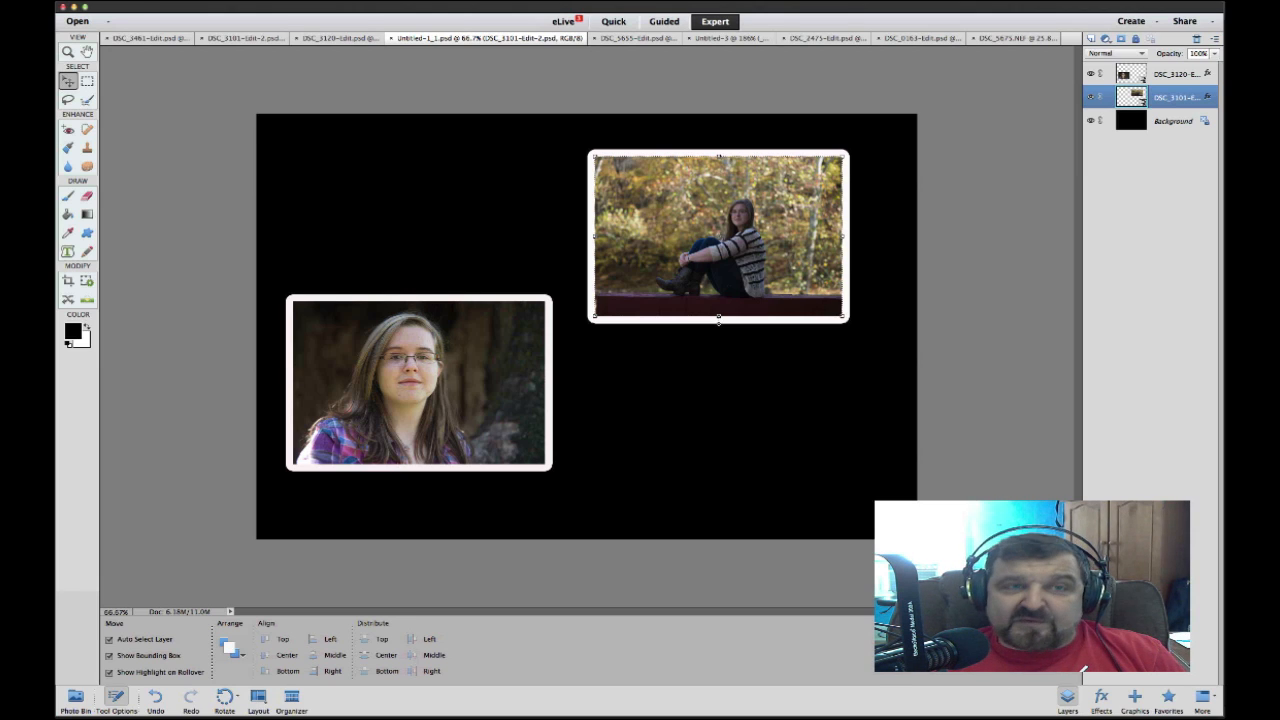
left_click(210, 1)
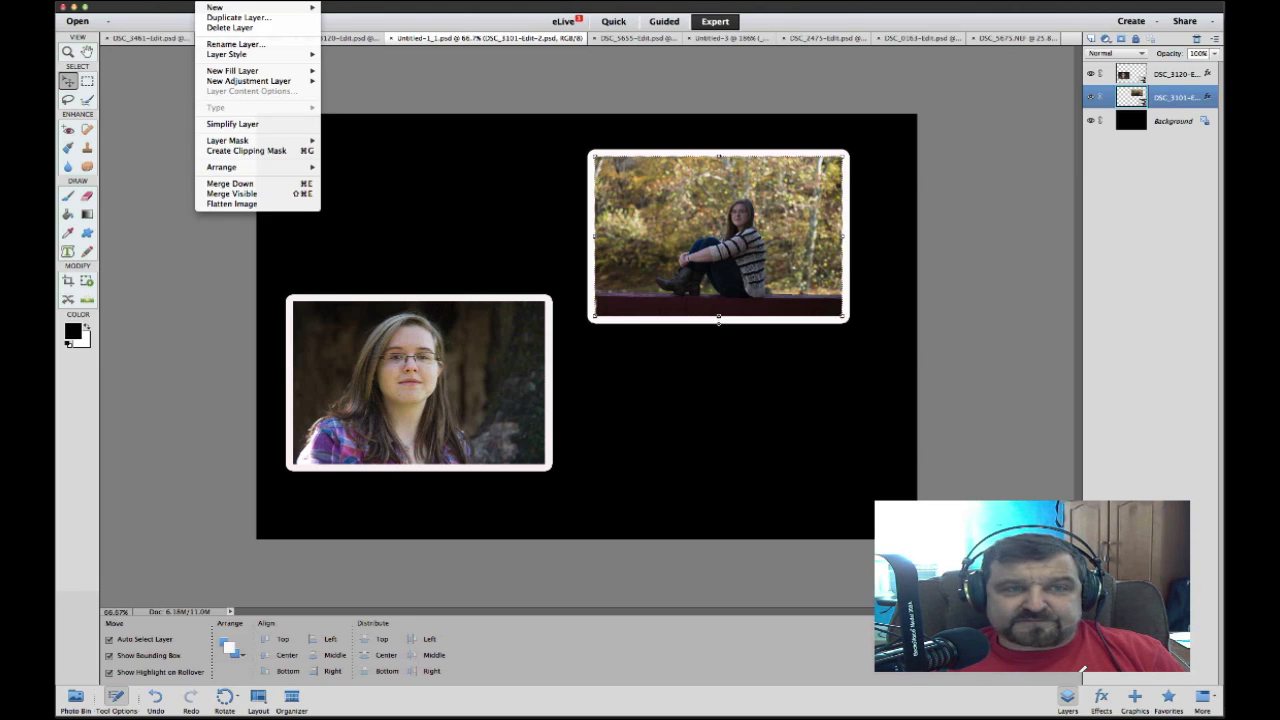
mouse_move(230, 54)
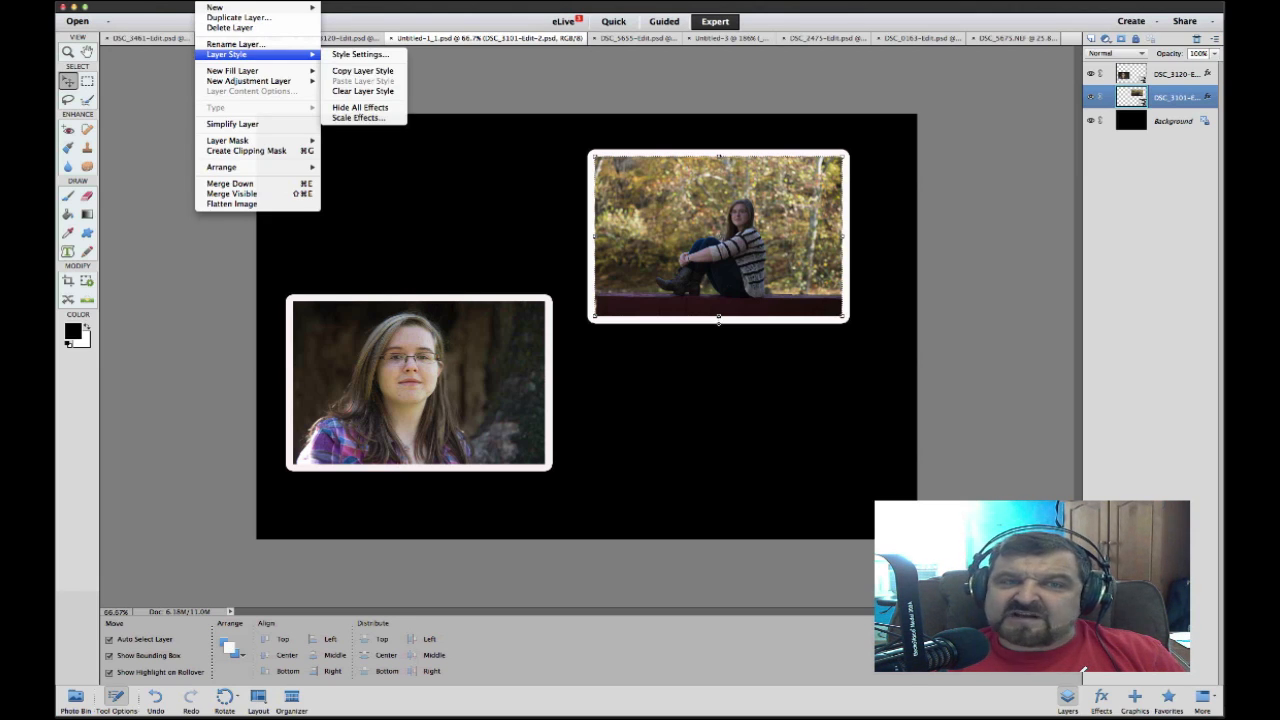
left_click(360, 54)
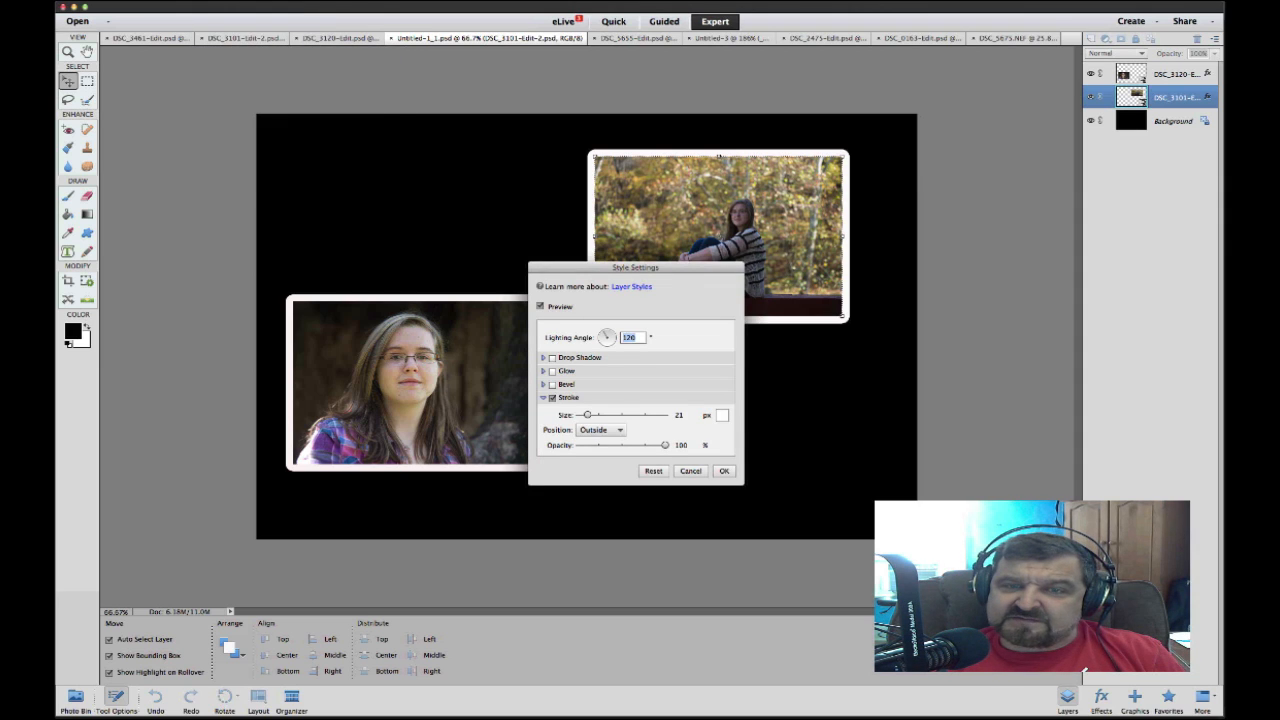
left_click_drag(636, 267, 441, 144)
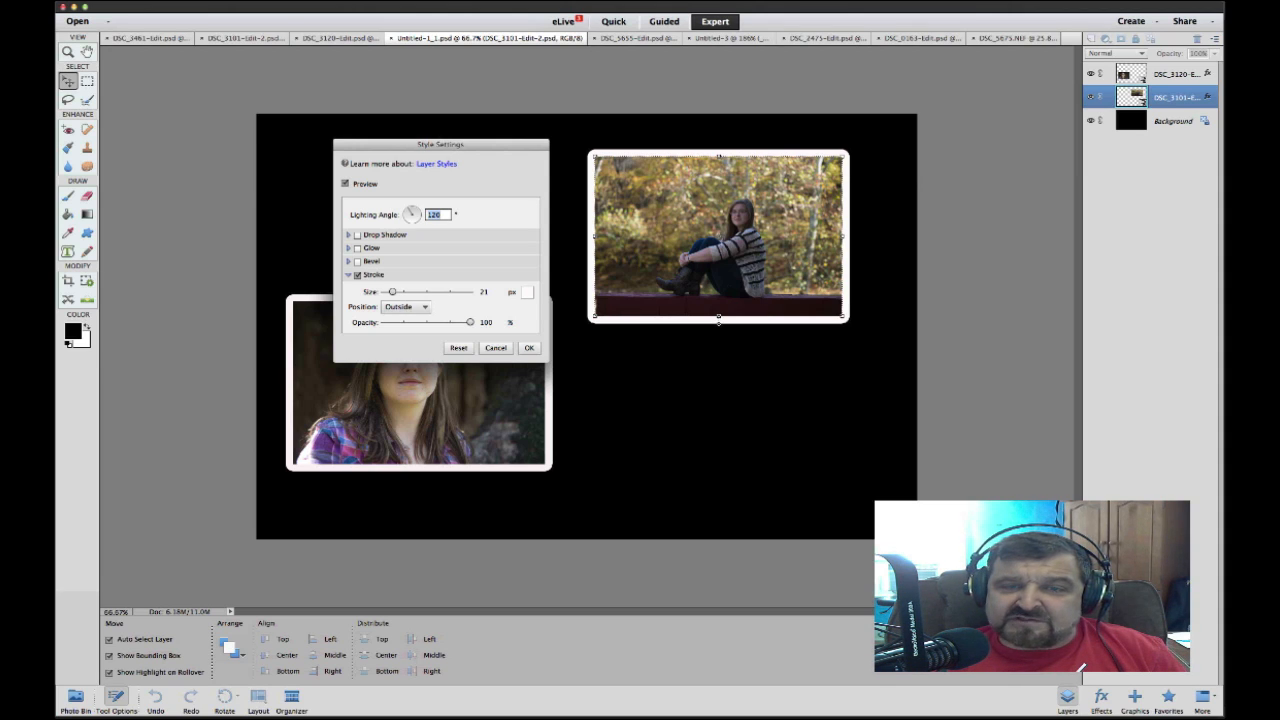
left_click(405, 306)
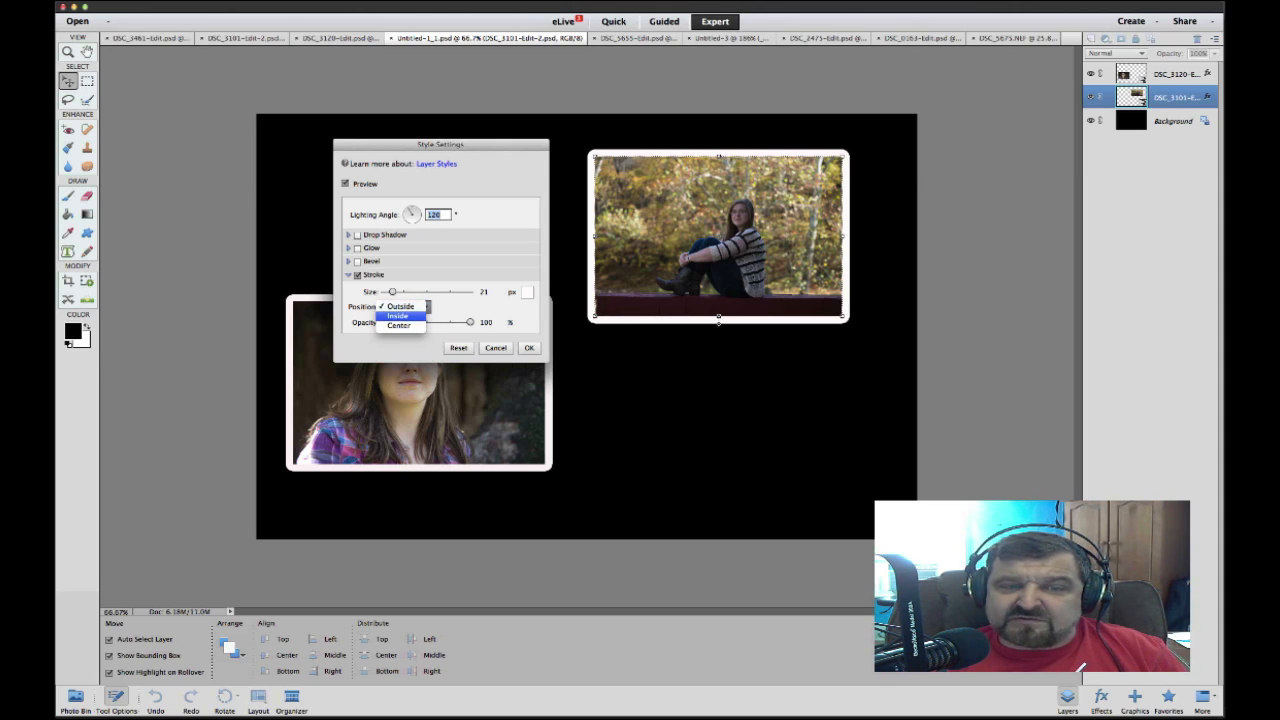
left_click(398, 315)
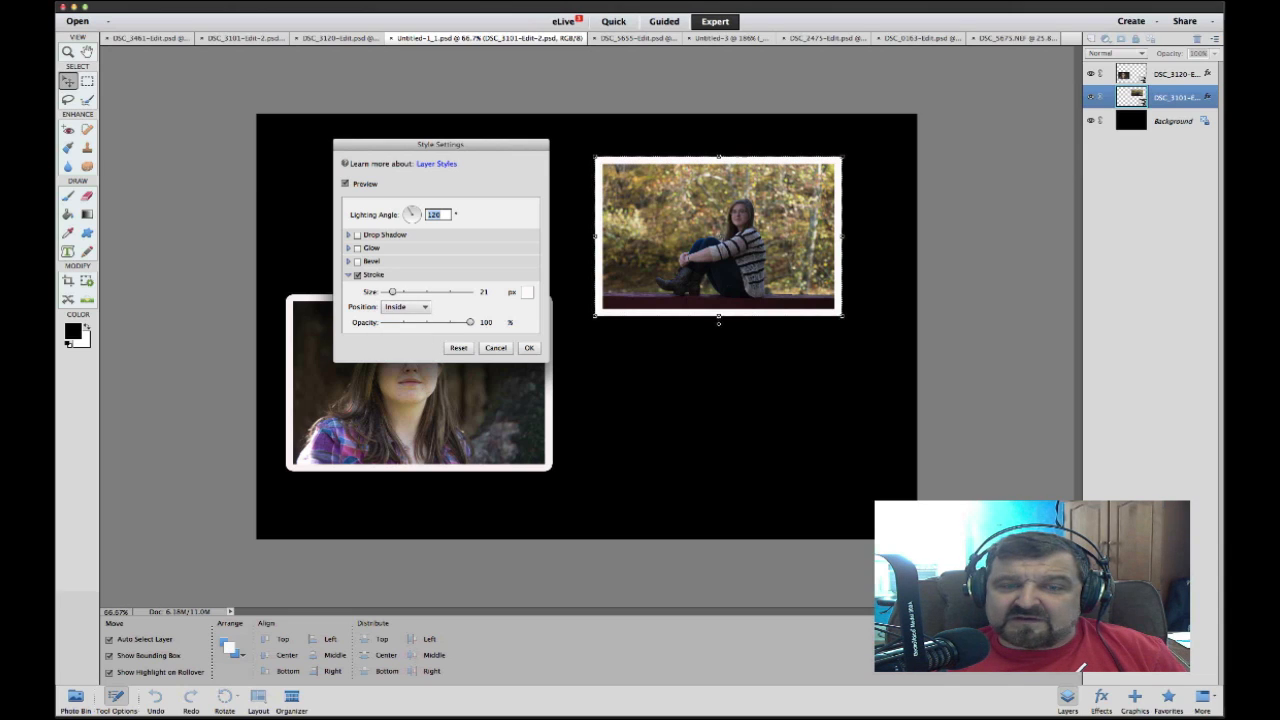
left_click(529, 348)
left_click(645, 375)
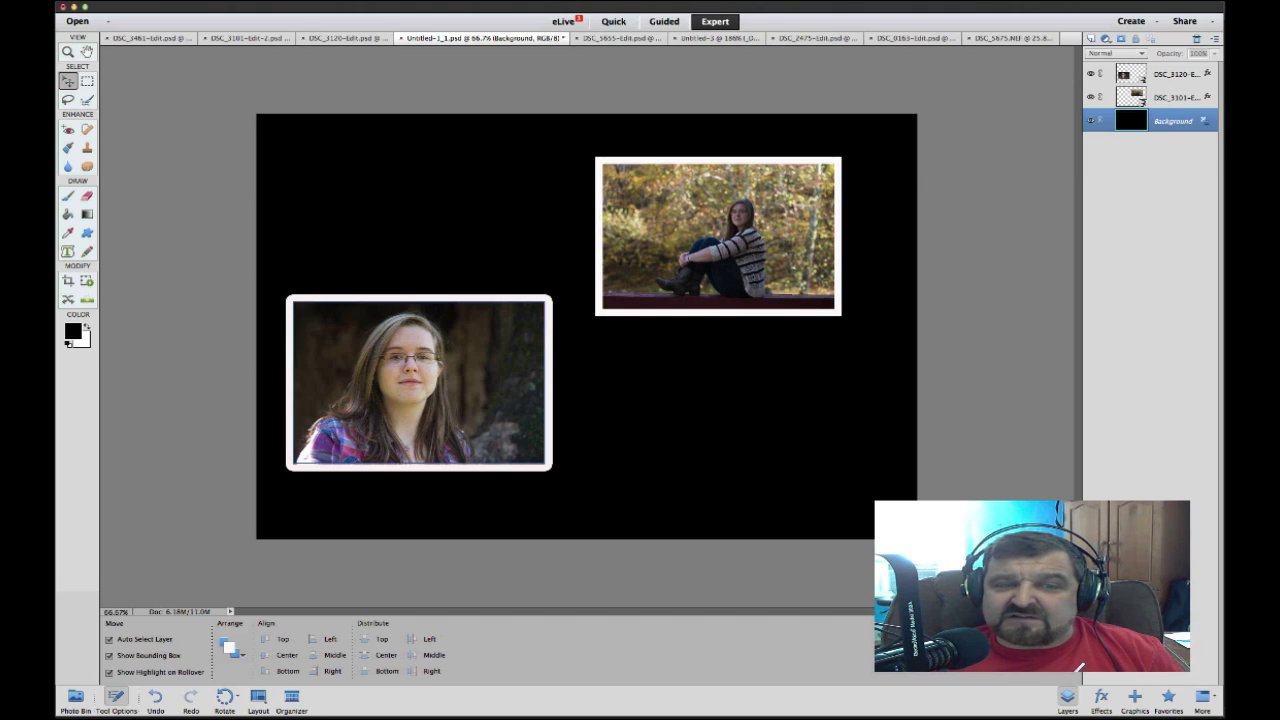
Set the stroke position of the portrait photo's layer style to Inside in the collage and deselect the photo
left_click(419, 383)
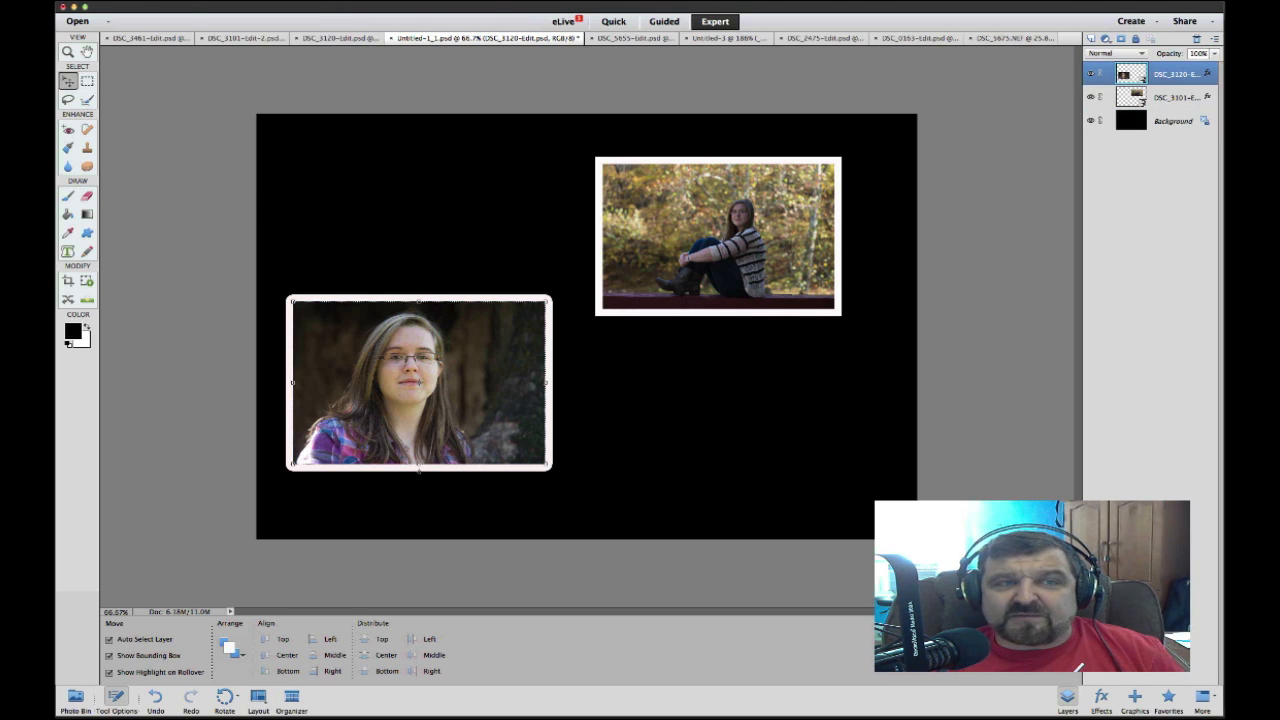
left_click(209, 1)
mouse_move(228, 55)
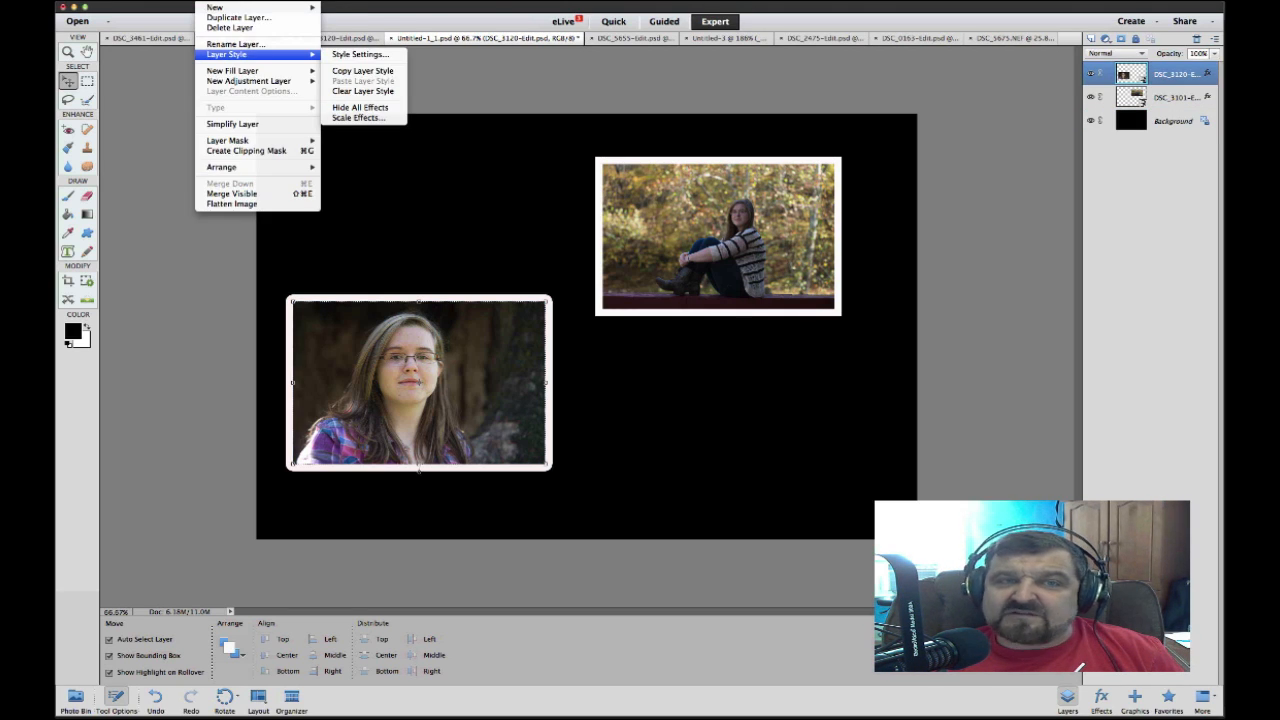
left_click(360, 54)
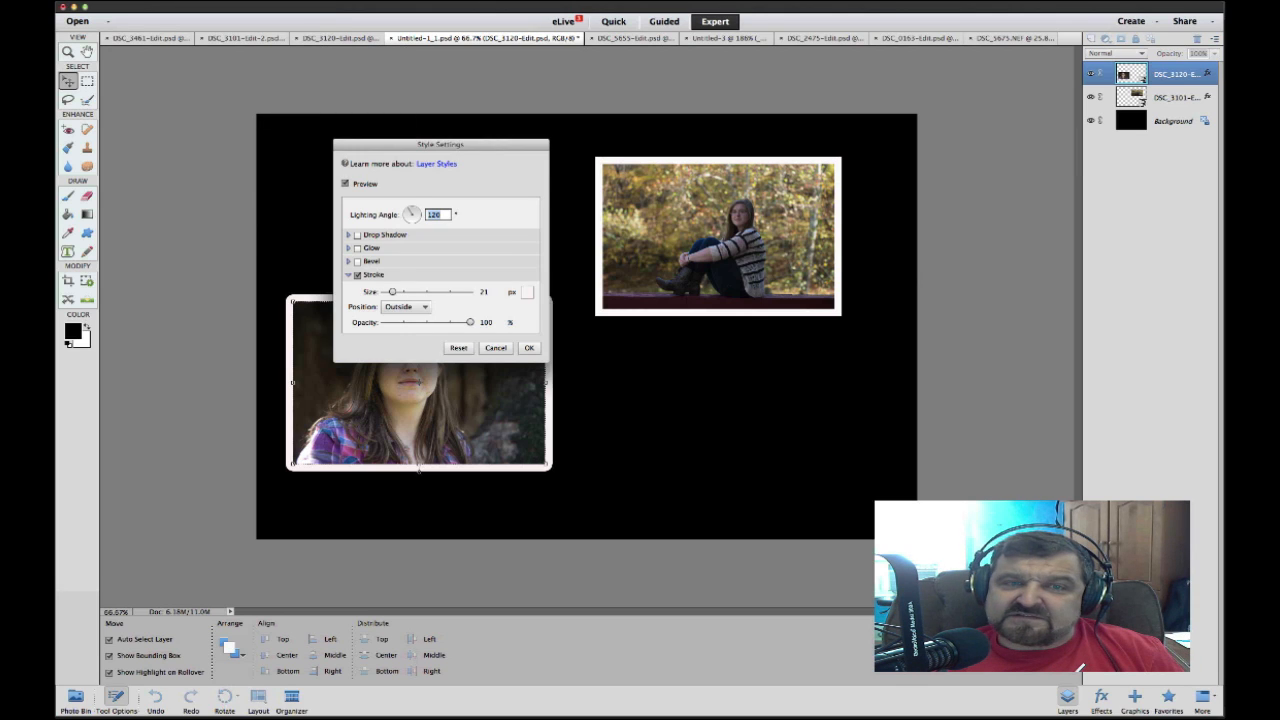
left_click_drag(440, 144, 679, 167)
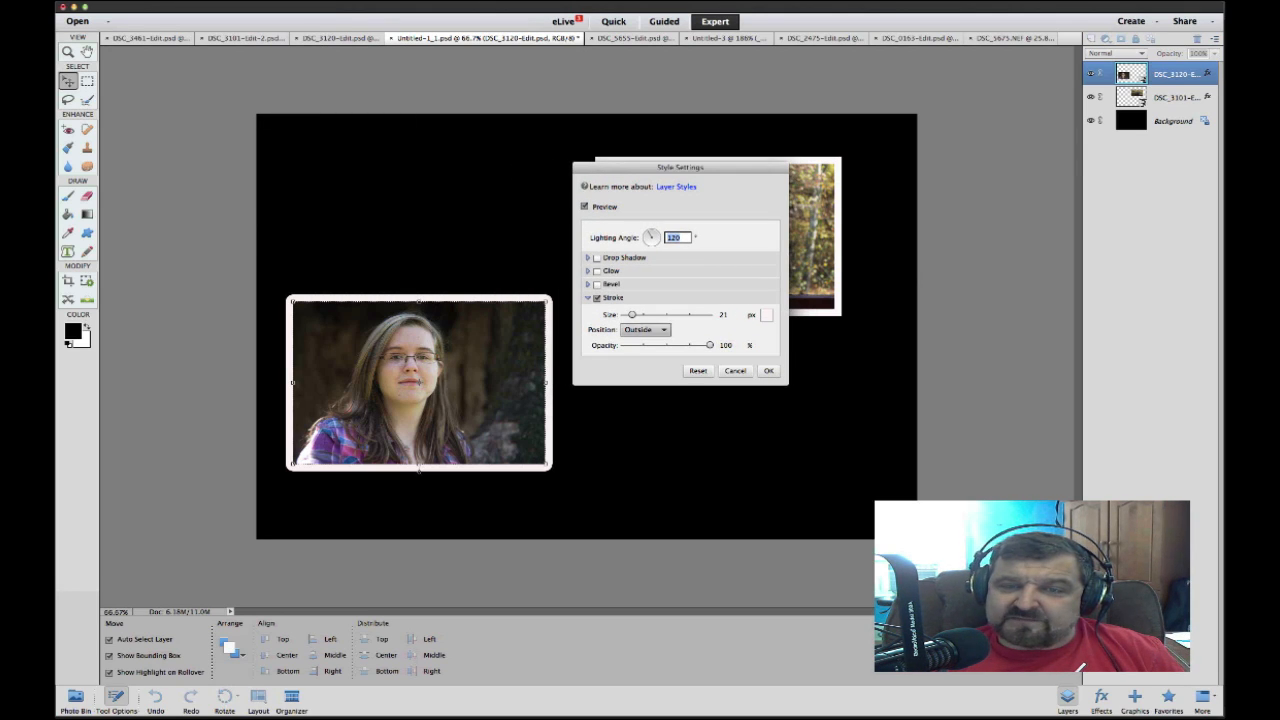
left_click(645, 329)
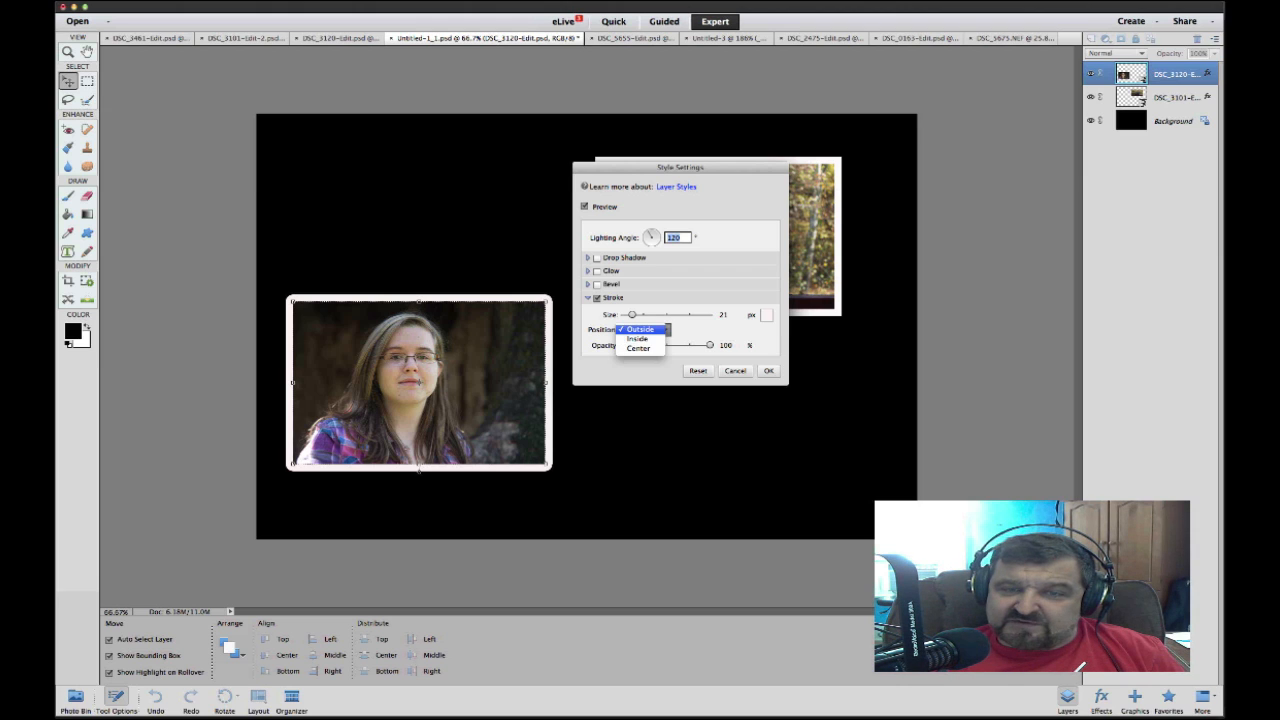
left_click(640, 340)
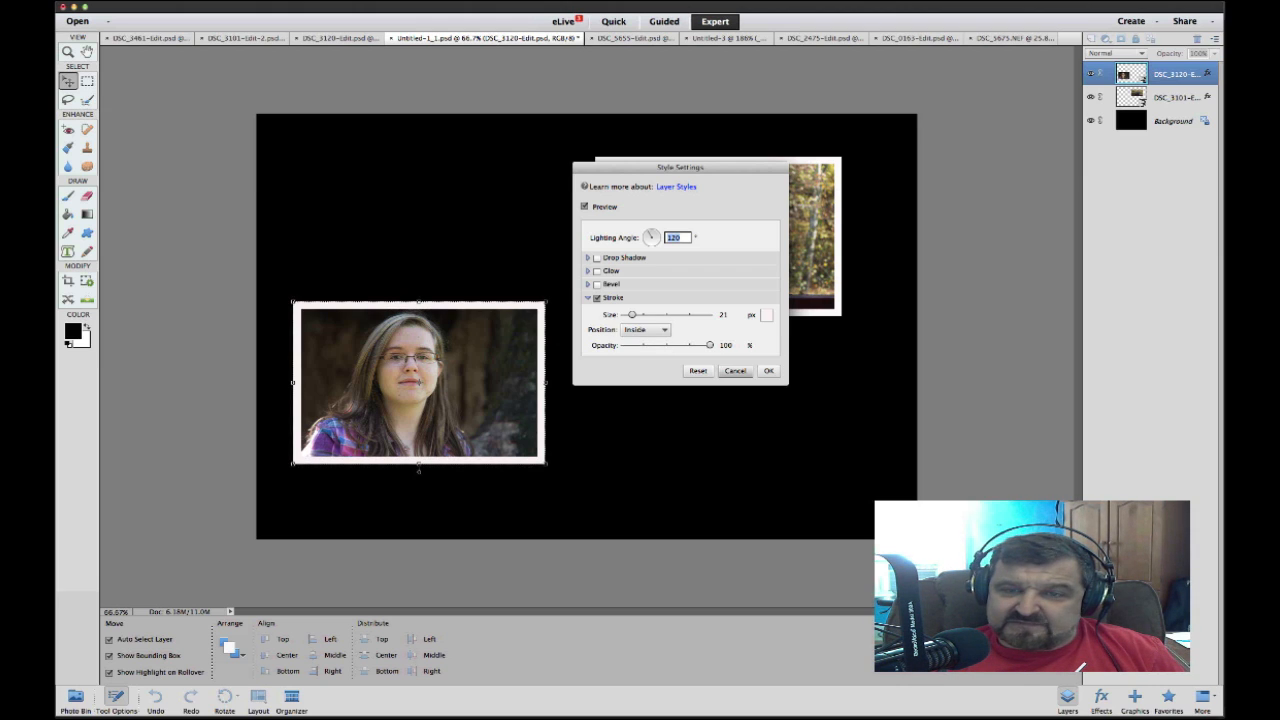
left_click(768, 371)
left_click(762, 400)
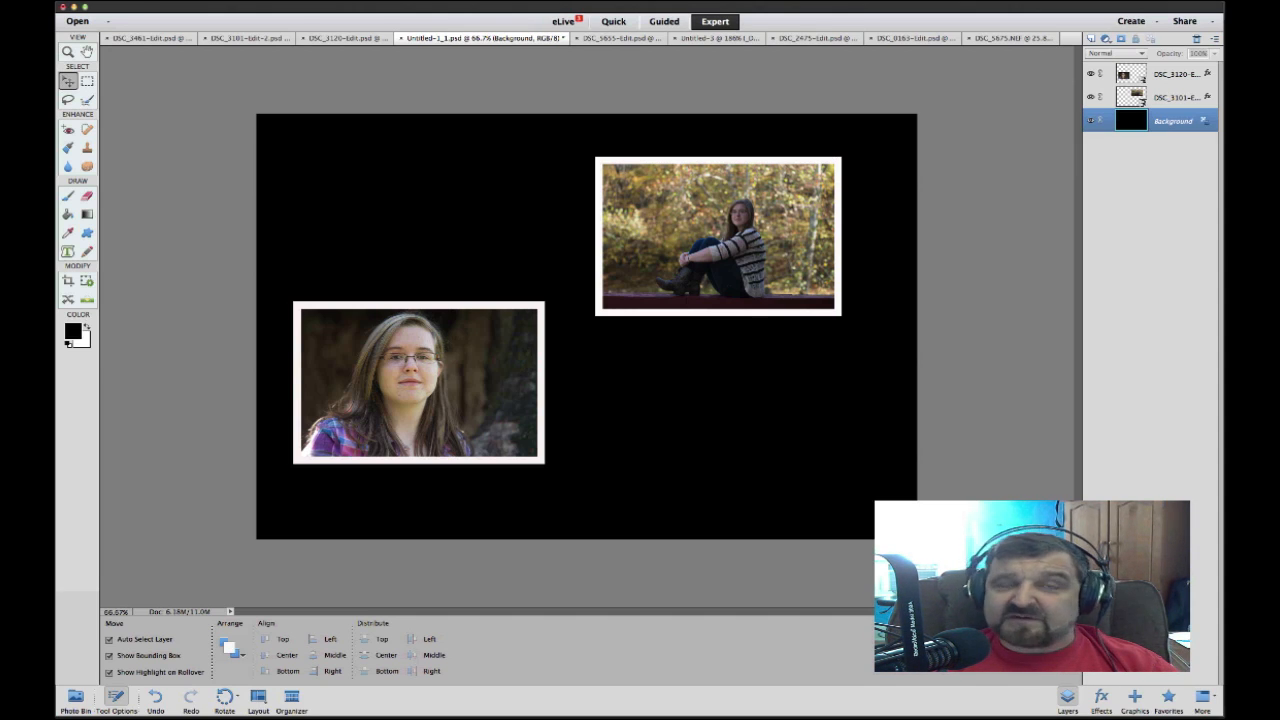
Show the thumbnails of the open files and switch to the group photo taken in front of the waterfall
left_click(75, 697)
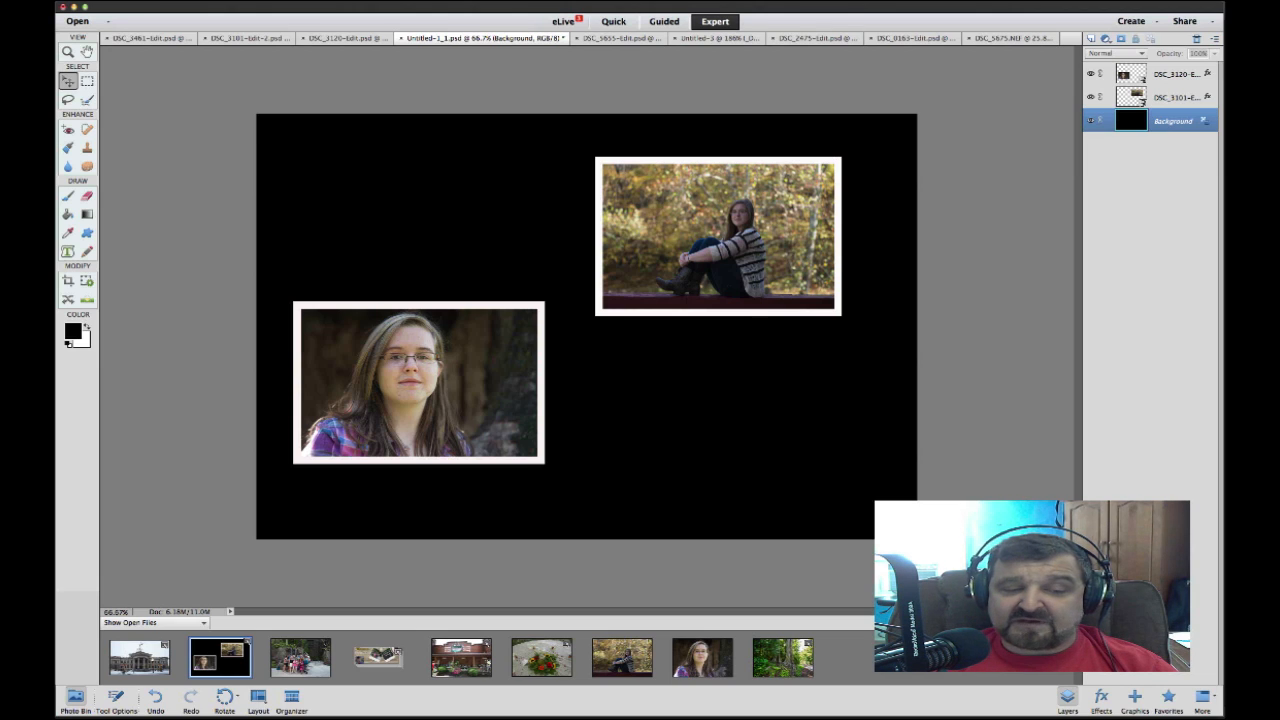
left_click(116, 697)
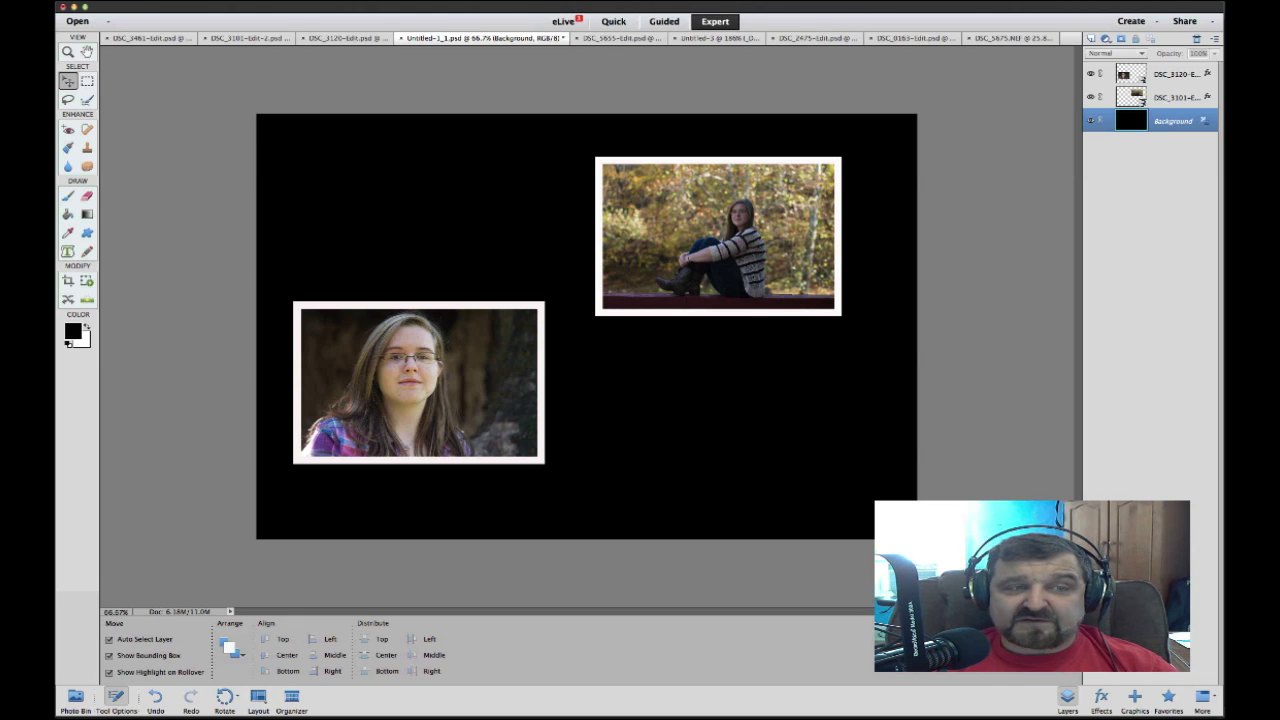
left_click(76, 697)
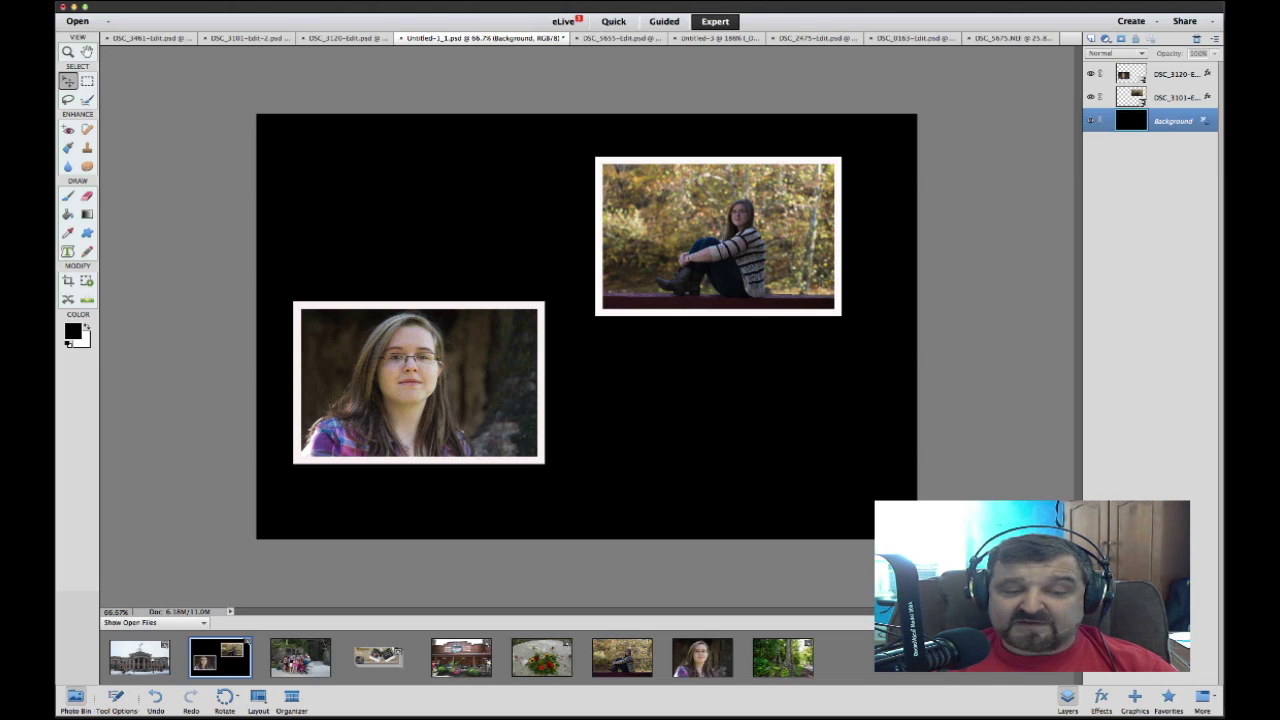
double_click(302, 657)
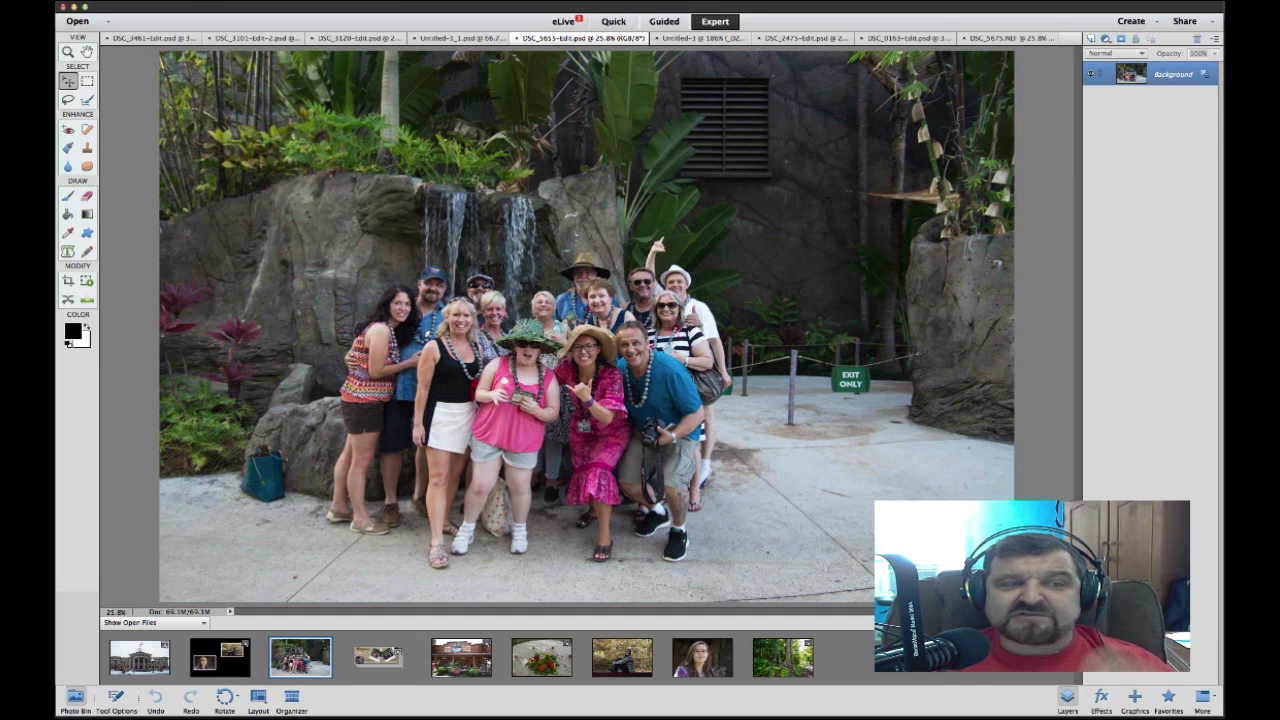
Start the Crop tool at 8 x 10 in and try out the suggested crops on the group photo, cancelling each one
key("c")
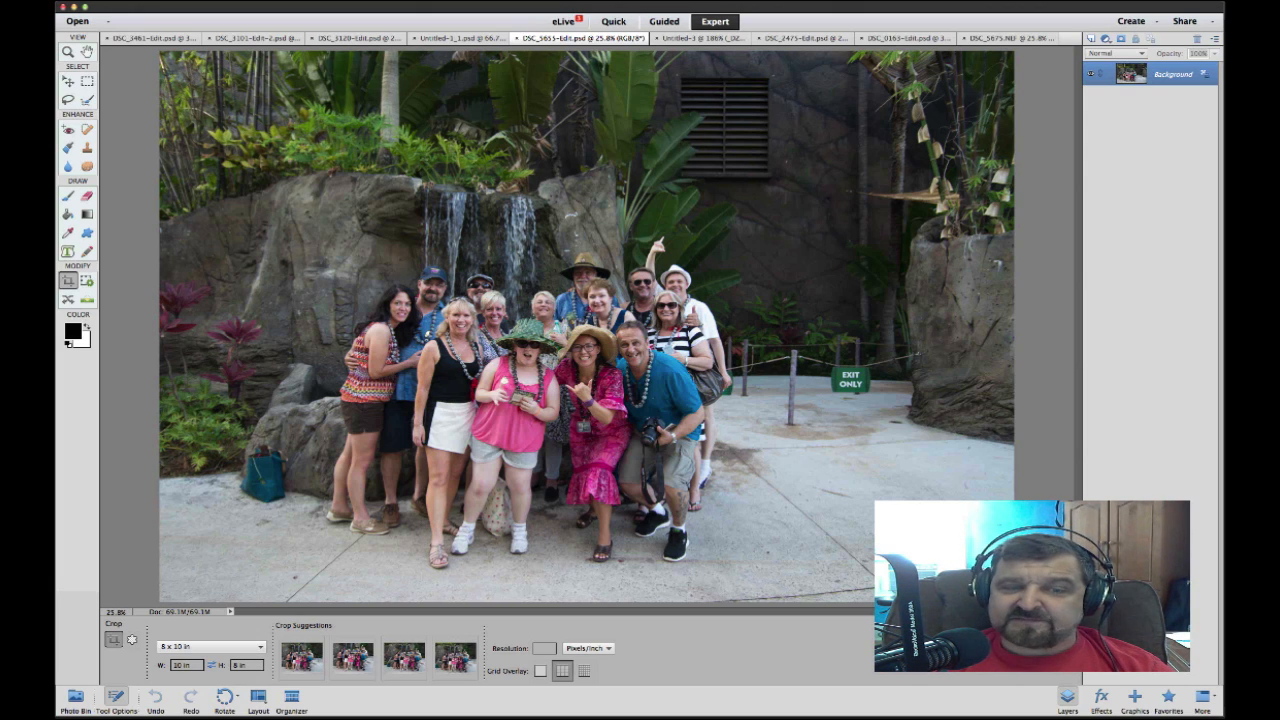
left_click(302, 656)
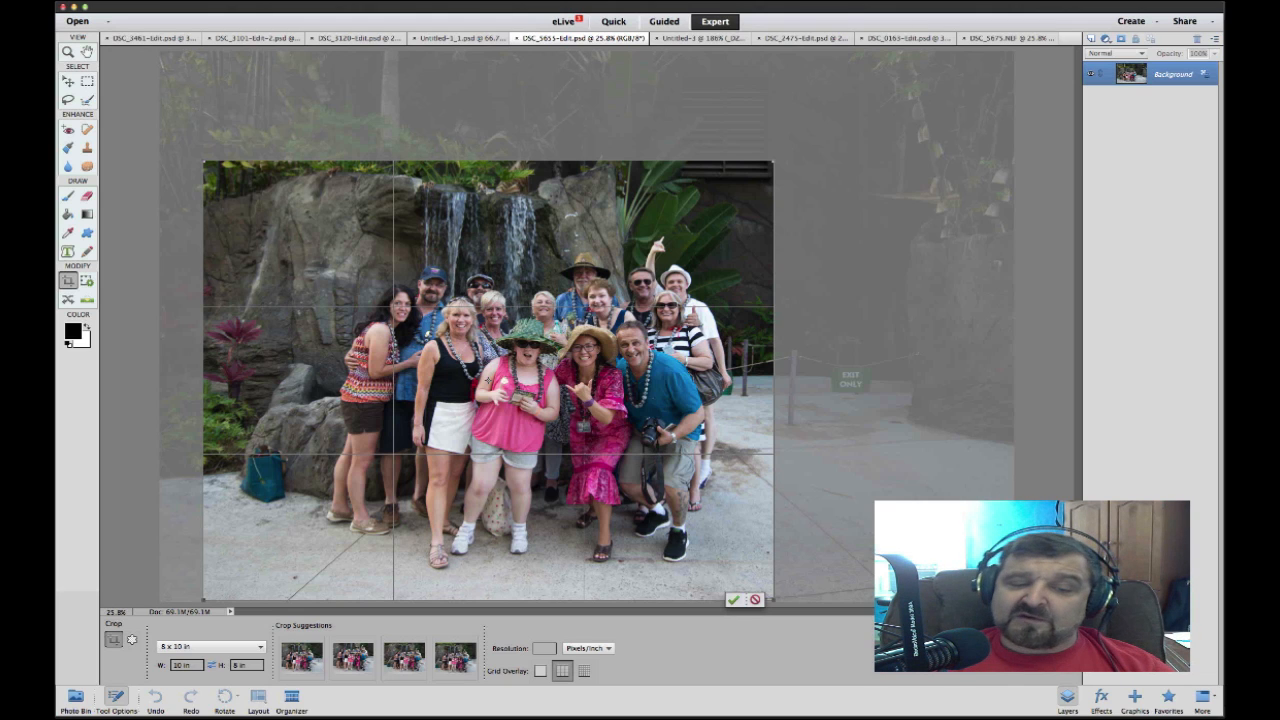
left_click_drag(488, 380, 532, 363)
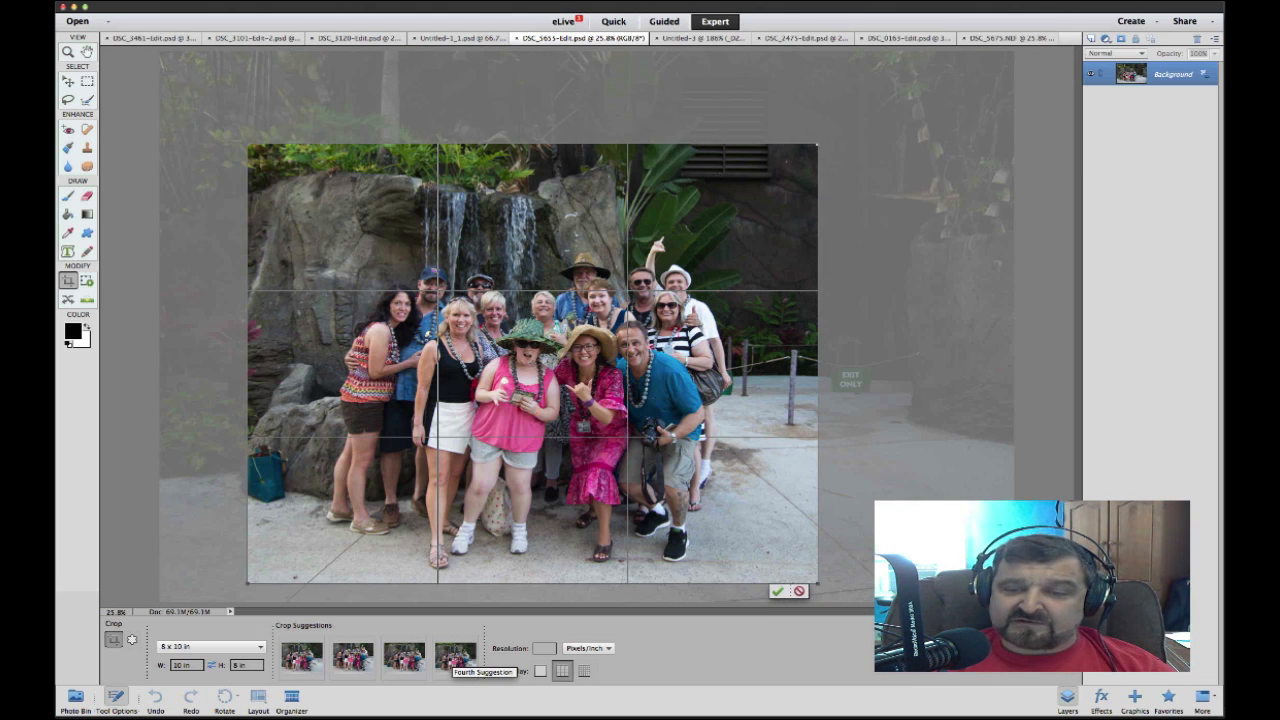
left_click(799, 591)
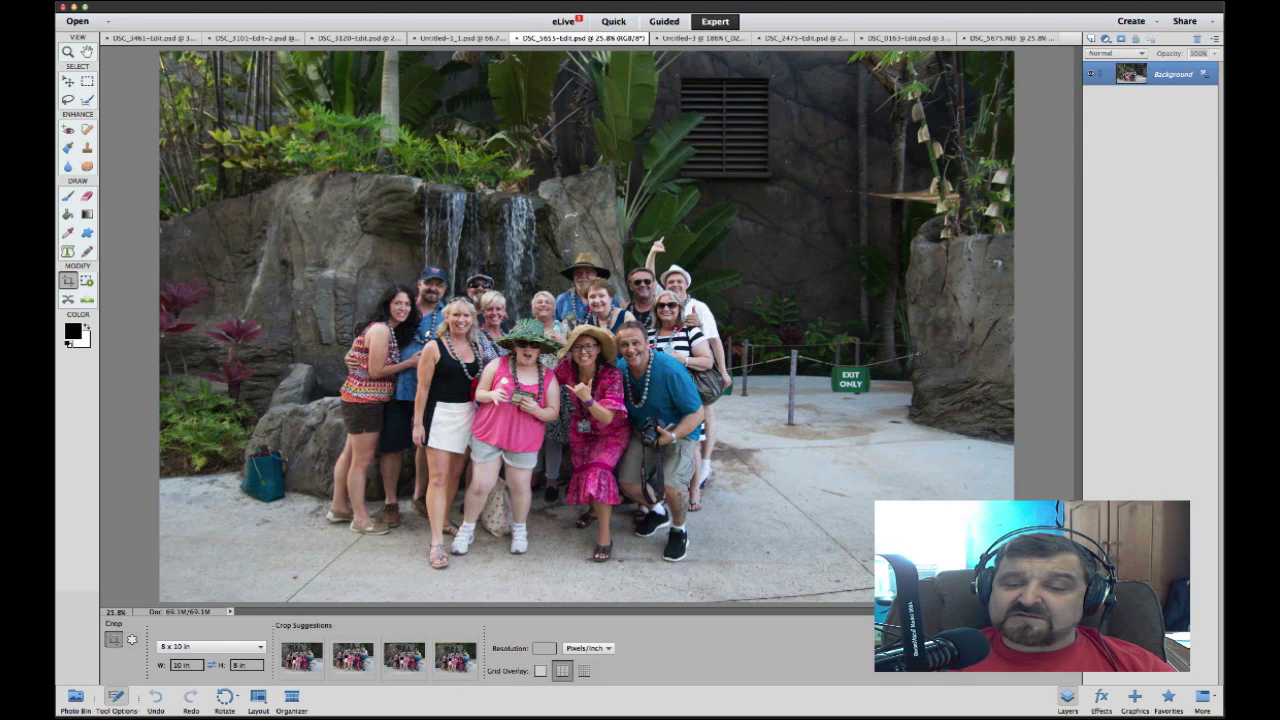
left_click(455, 657)
key("Escape")
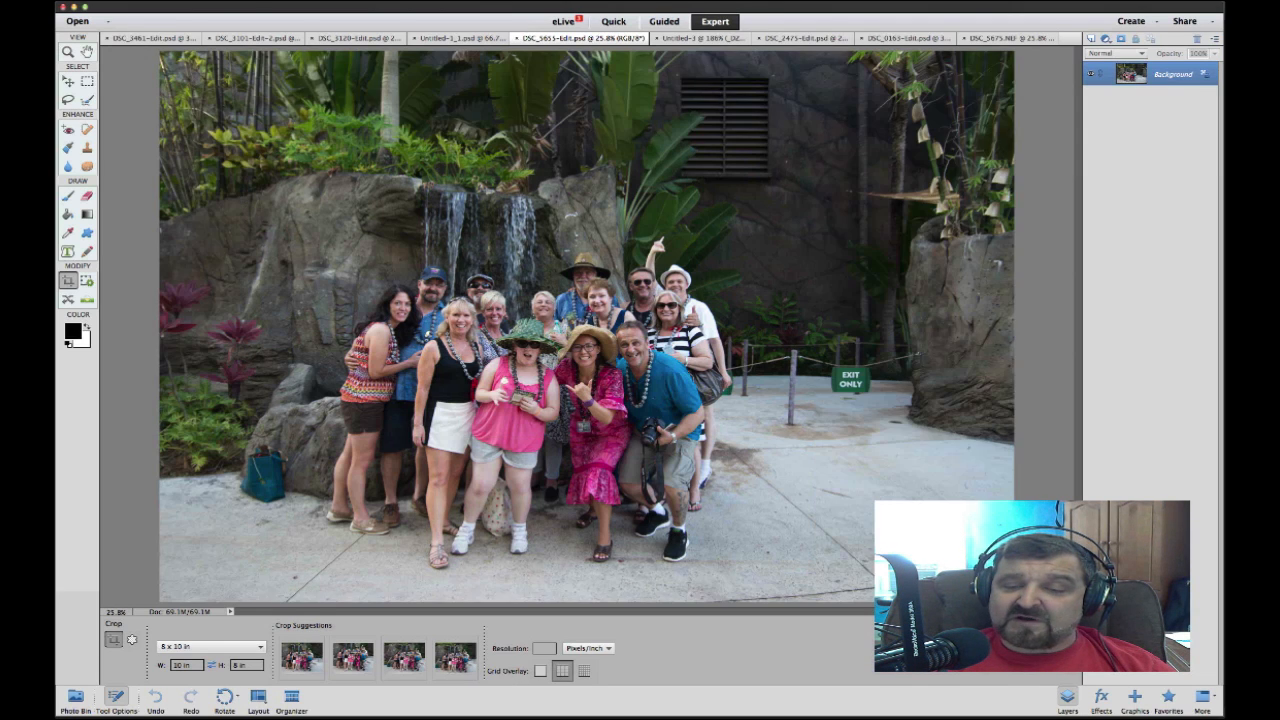
mouse_move(455, 657)
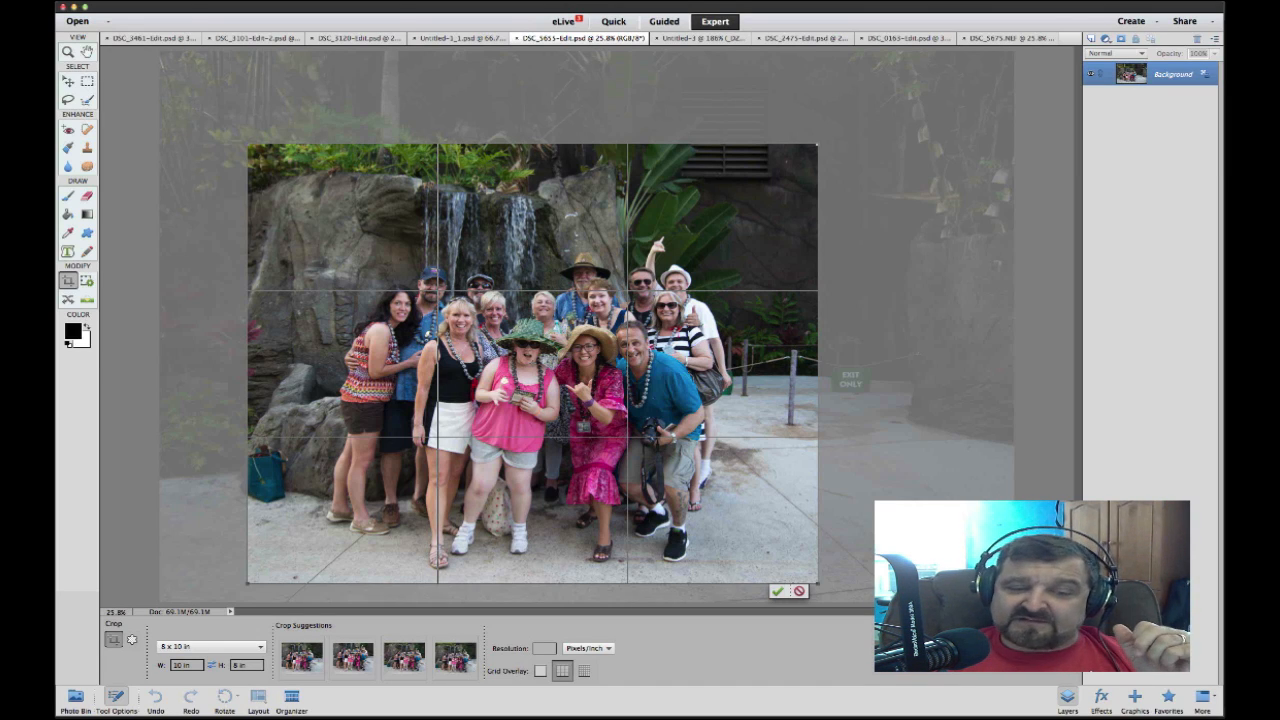
left_click(799, 591)
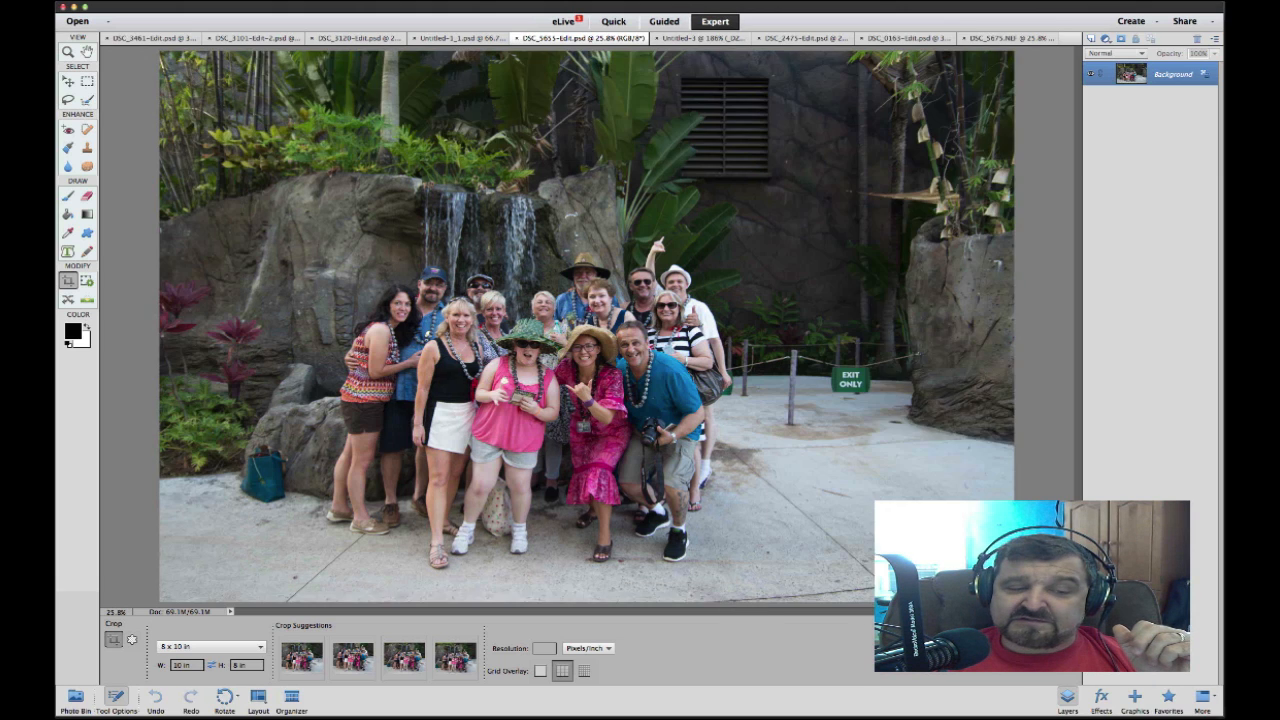
Set the crop ratio to No Restriction and preview the second suggested crop of the group photo
left_click(210, 647)
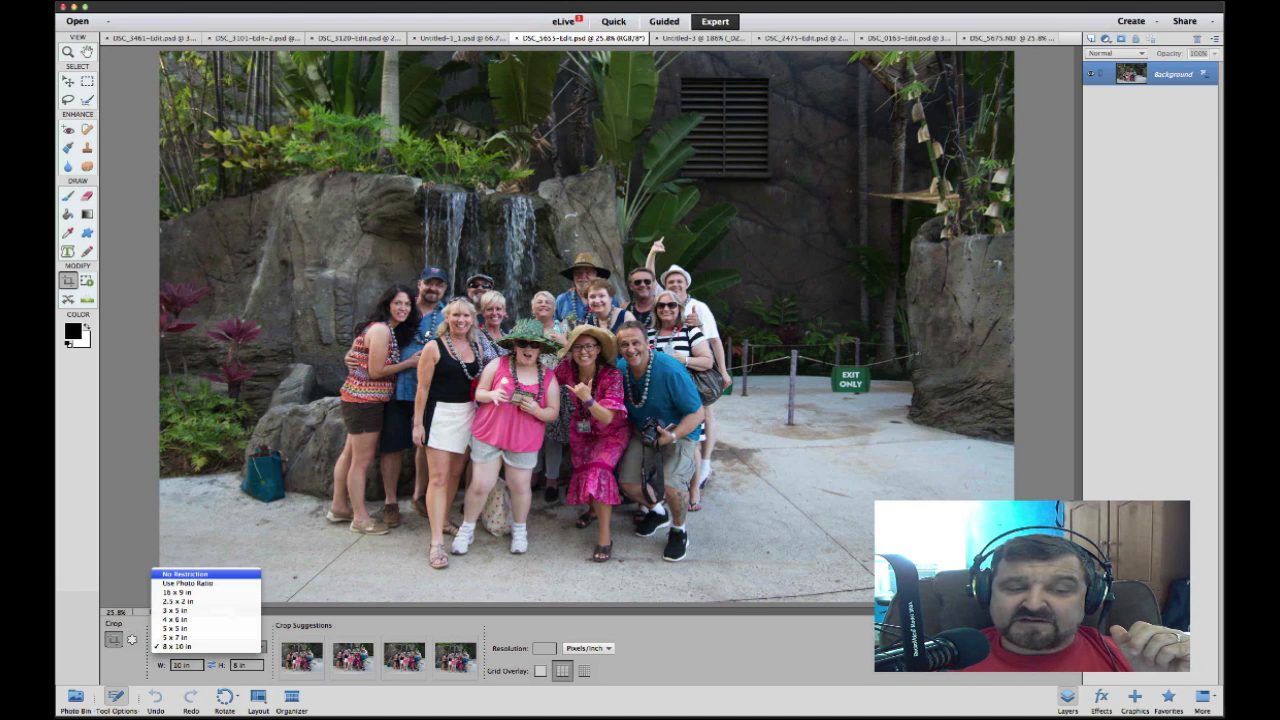
left_click(186, 574)
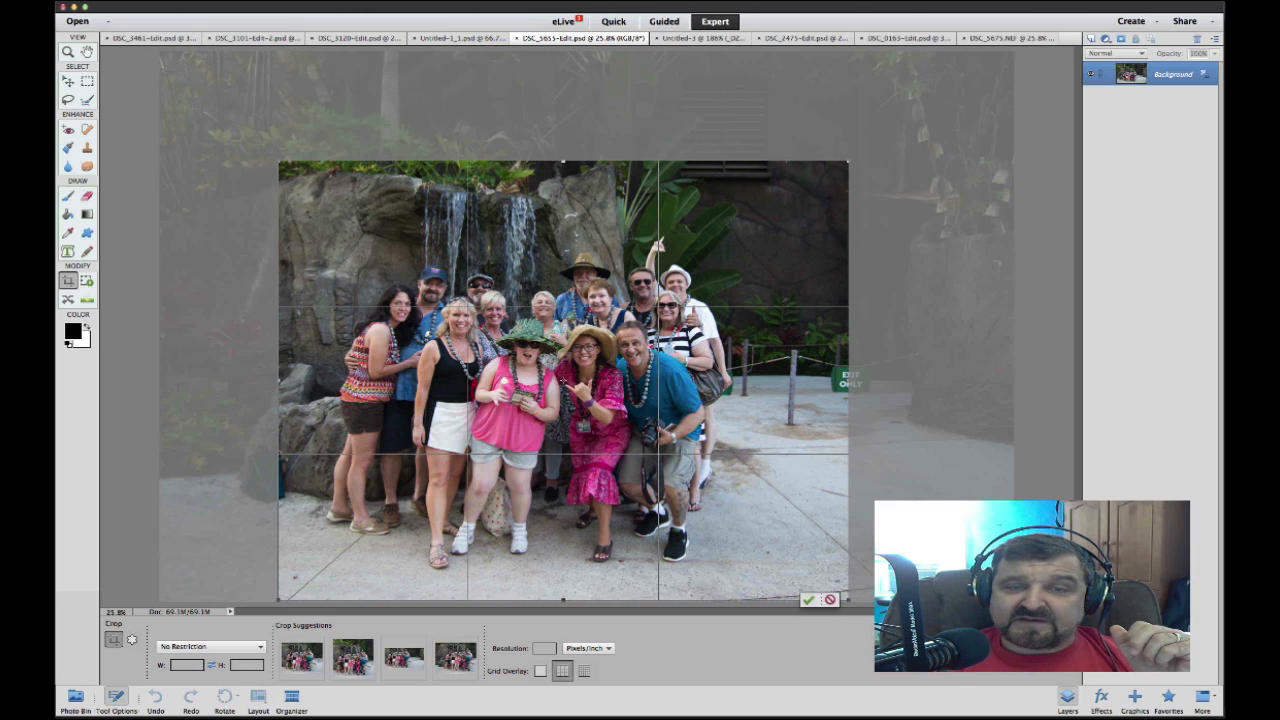
mouse_move(353, 657)
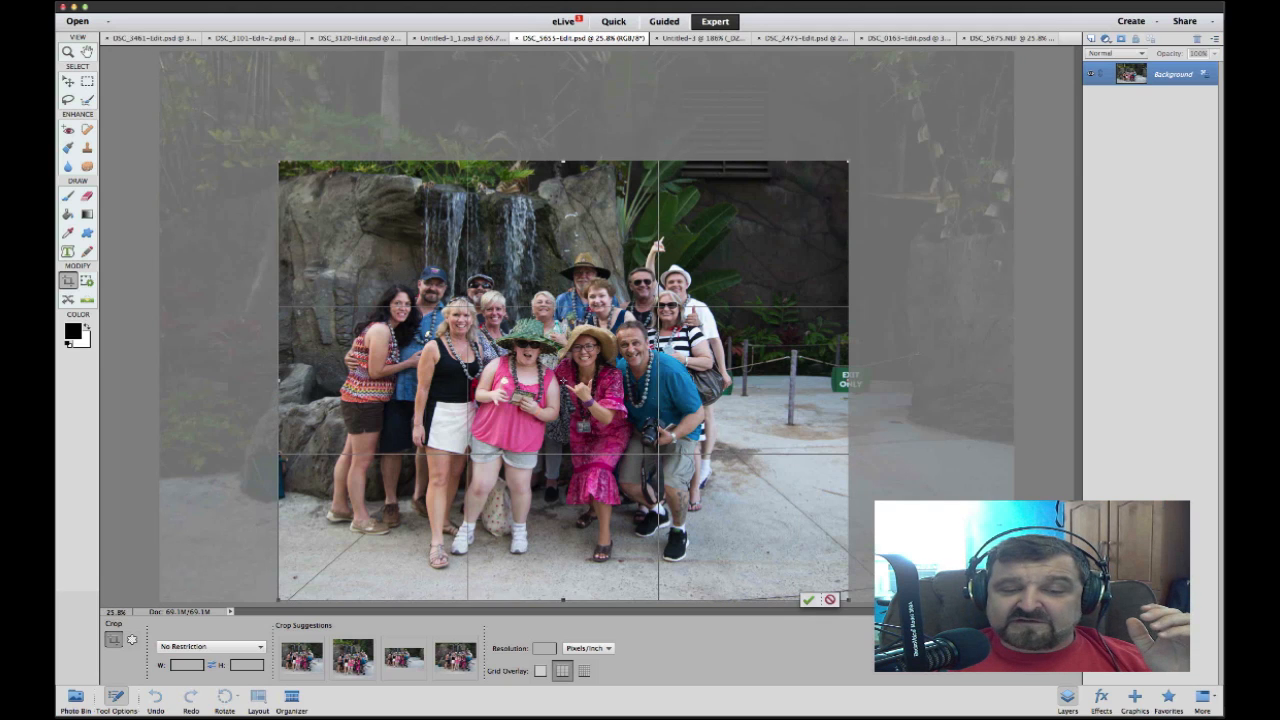
Set the crop ratio to 5 x 7 in and compare the four suggested crops of the group photo
left_click(210, 647)
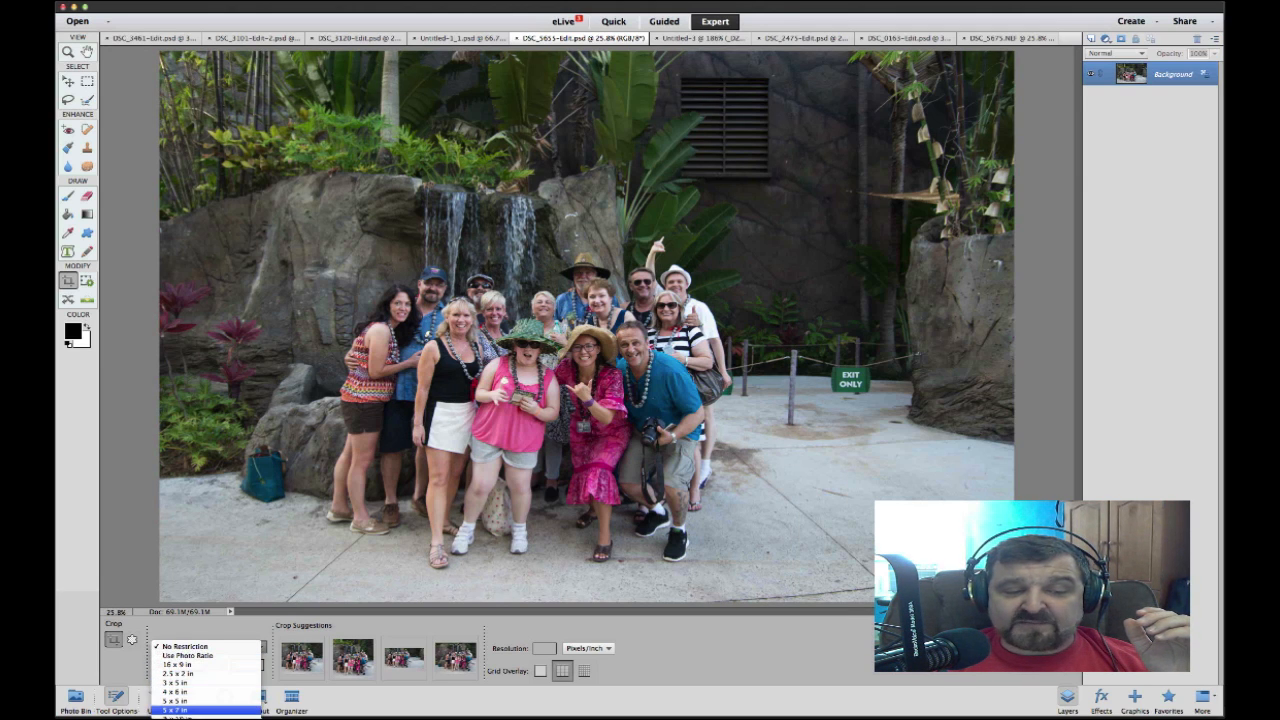
left_click(176, 710)
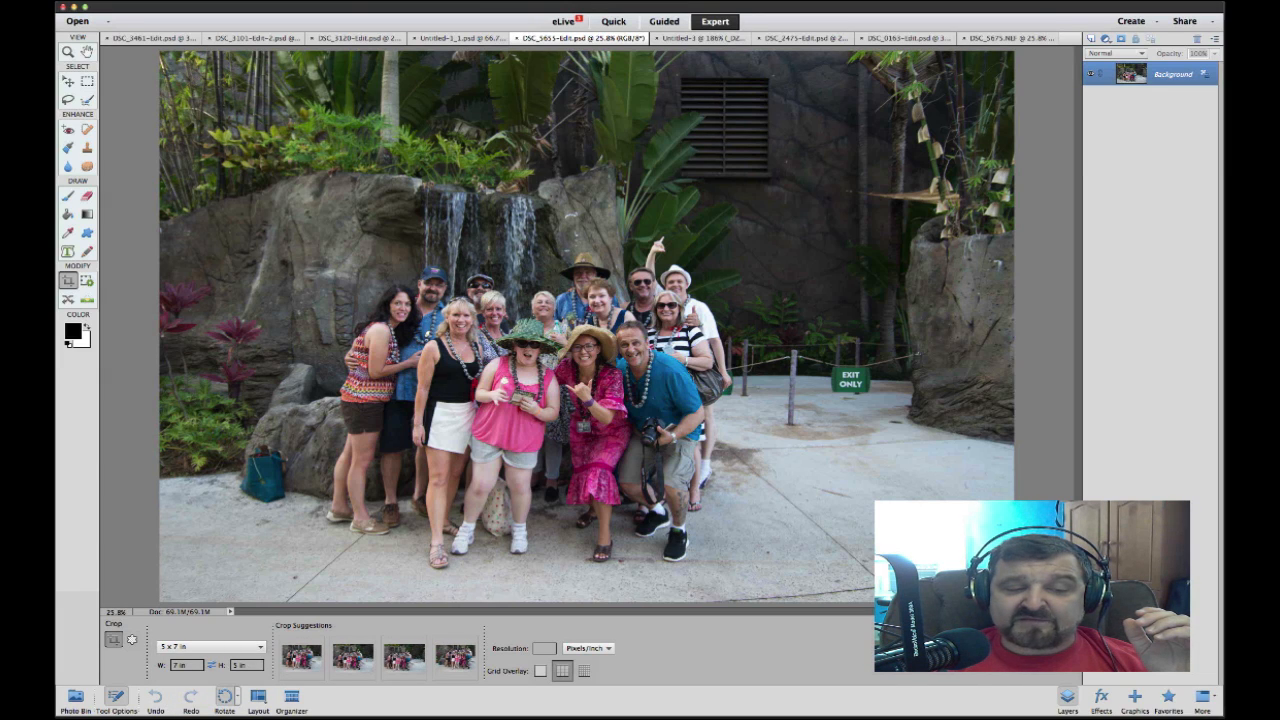
mouse_move(302, 657)
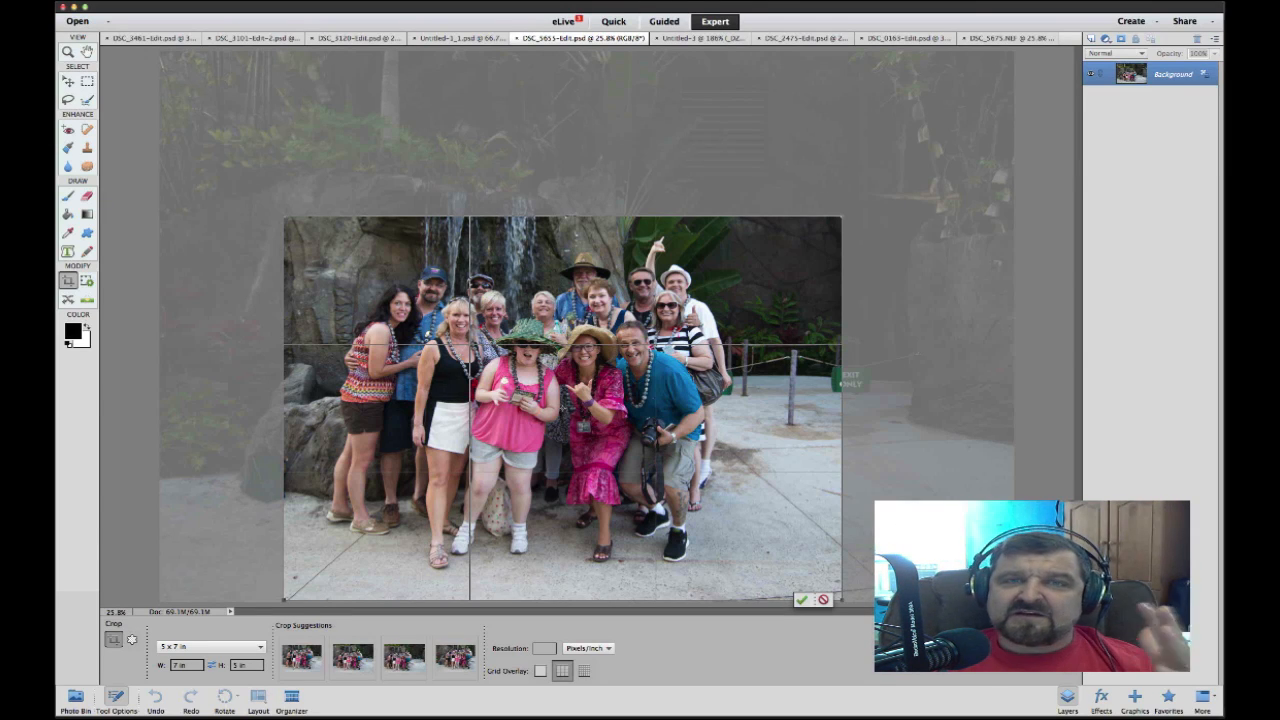
left_click(358, 658)
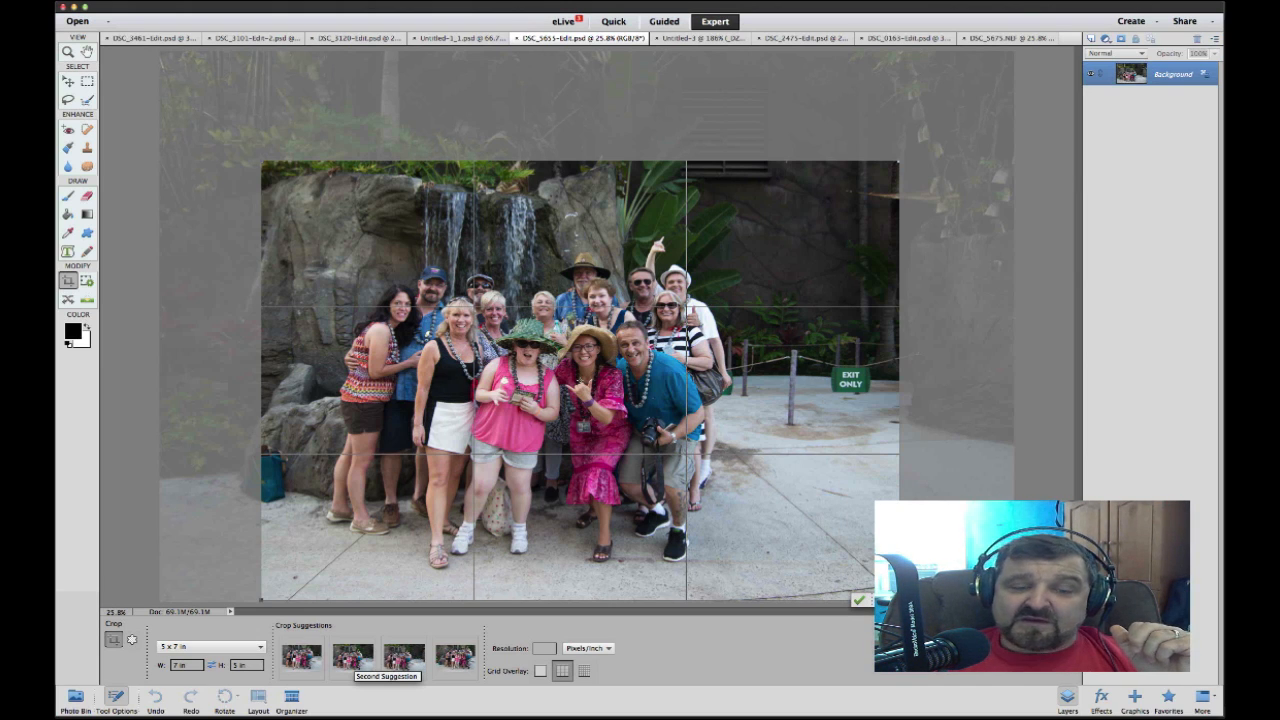
left_click(404, 656)
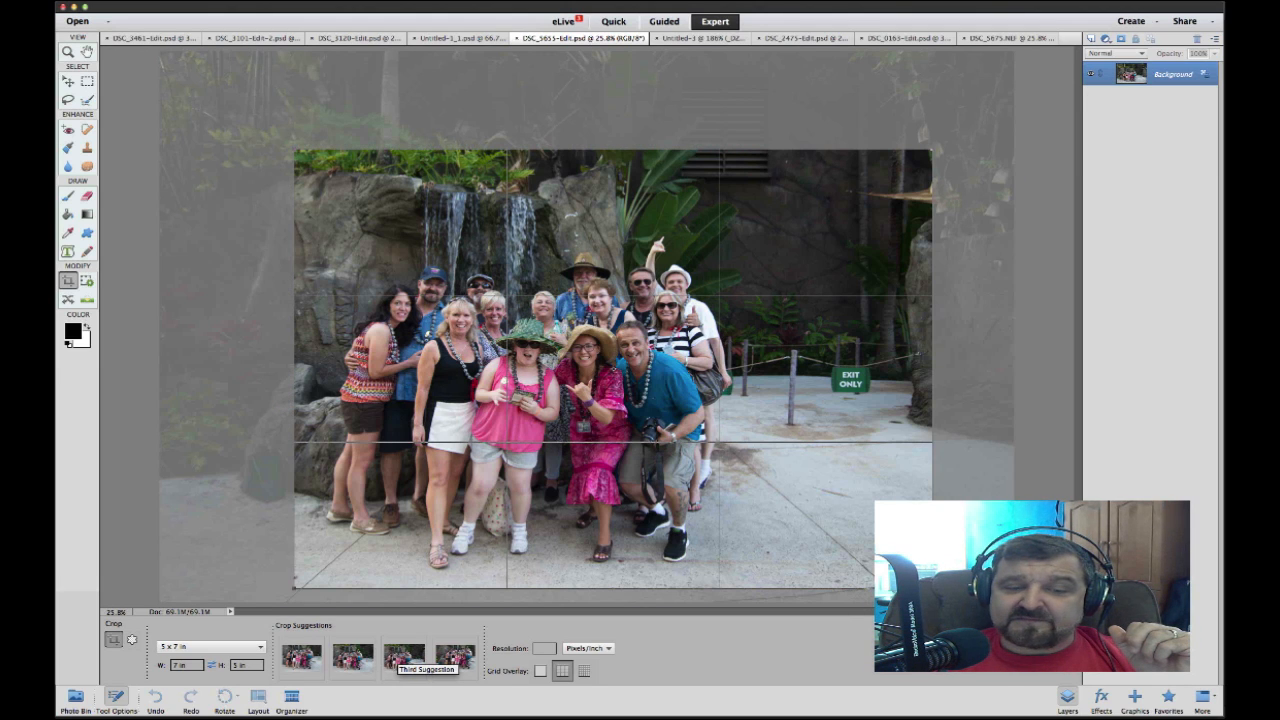
left_click(456, 656)
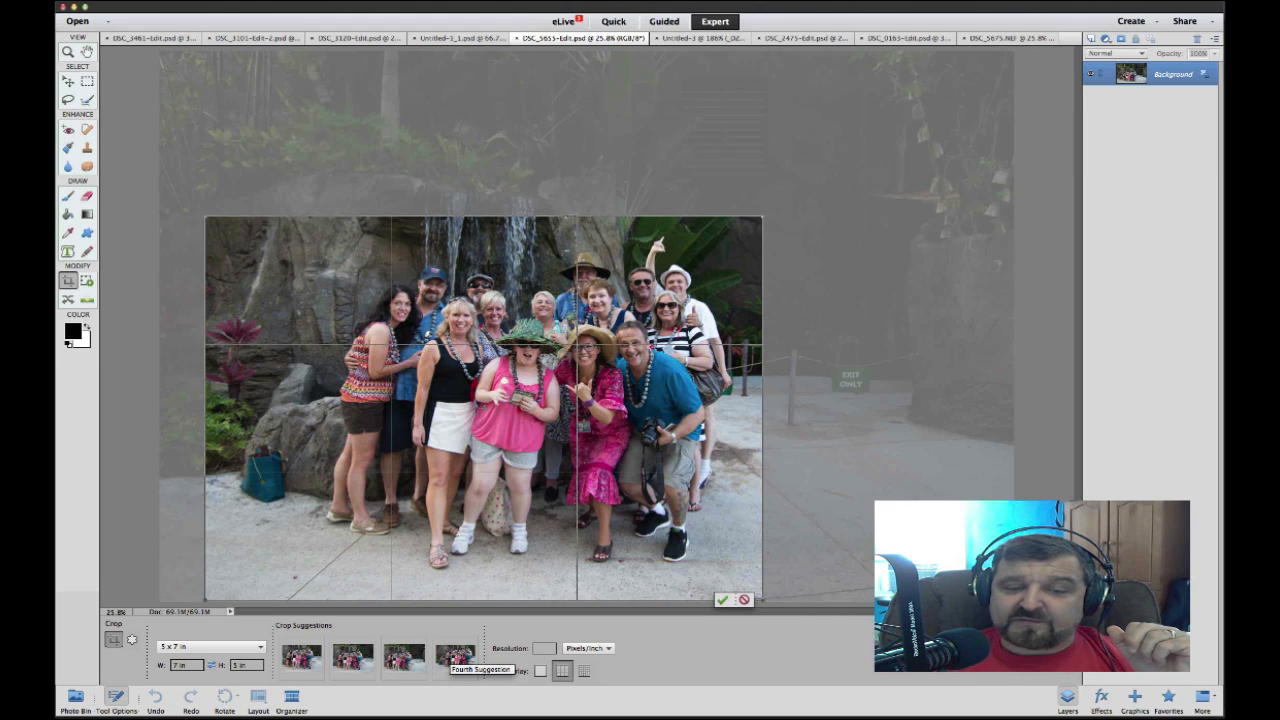
key("Escape")
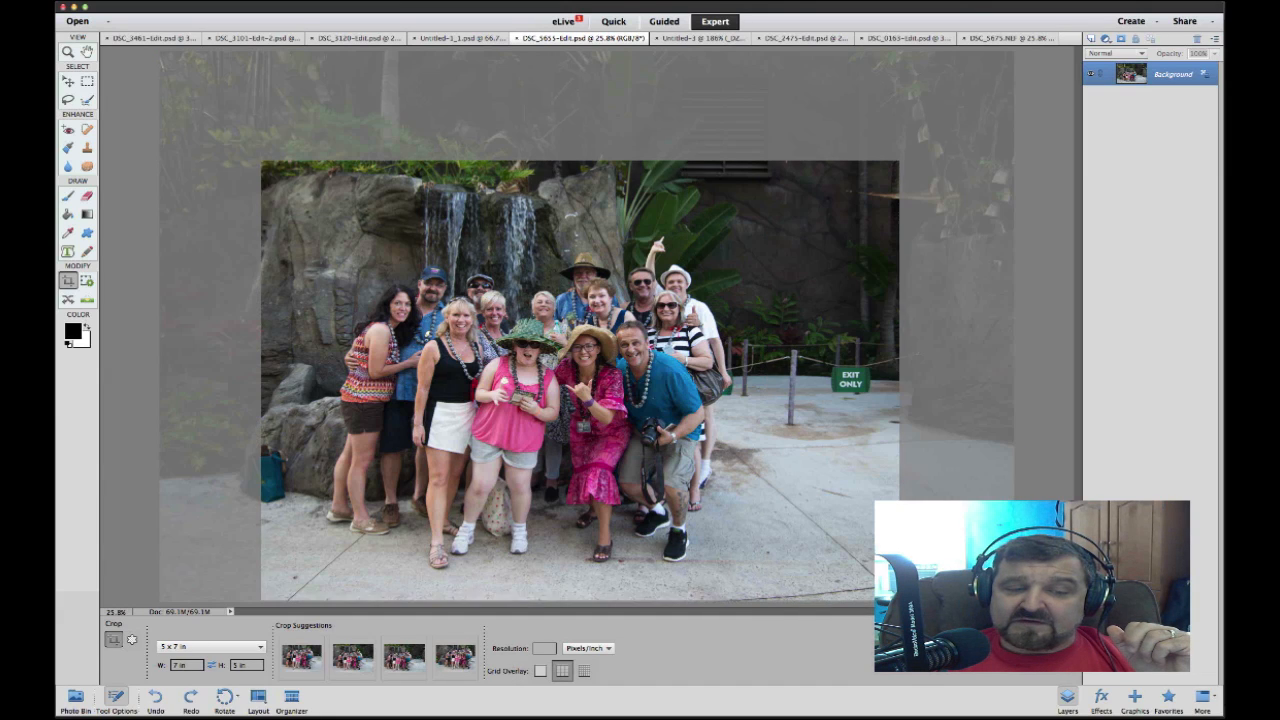
mouse_move(404, 656)
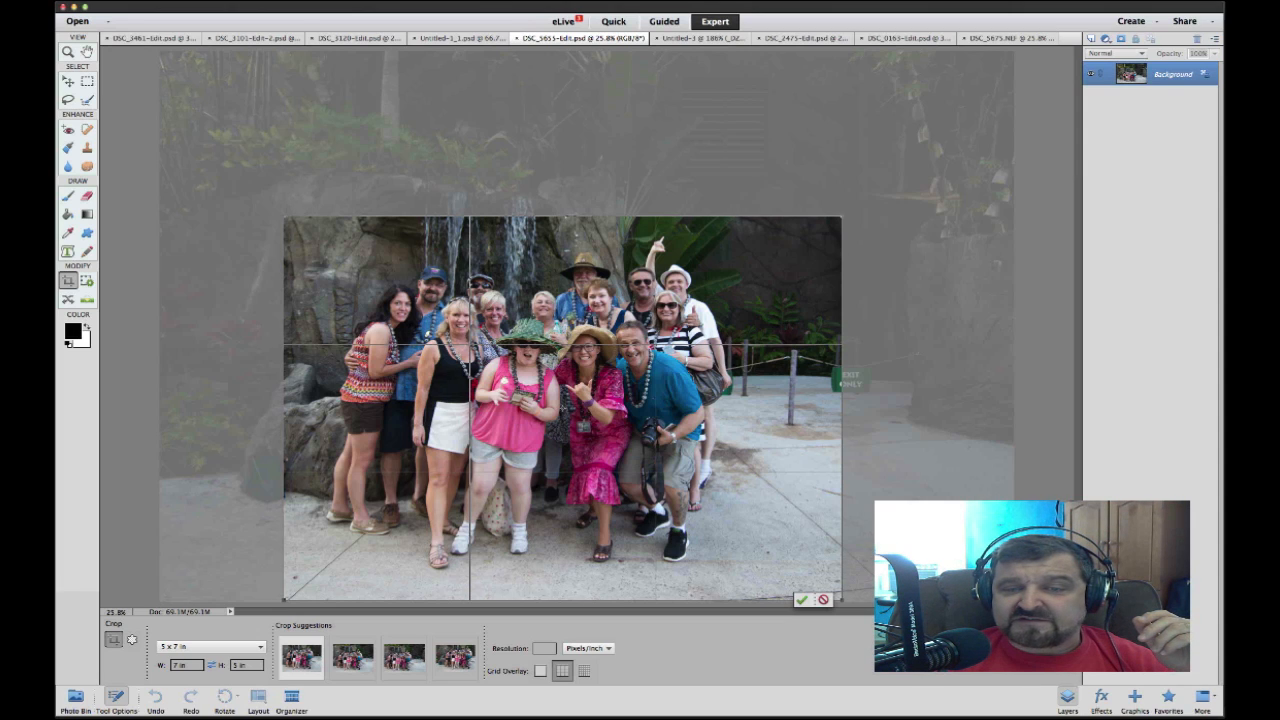
Crop the group photo to 5 x 7 in using the fourth suggestion, with the crop frame shifted to centre the people
left_click_drag(612, 358, 595, 351)
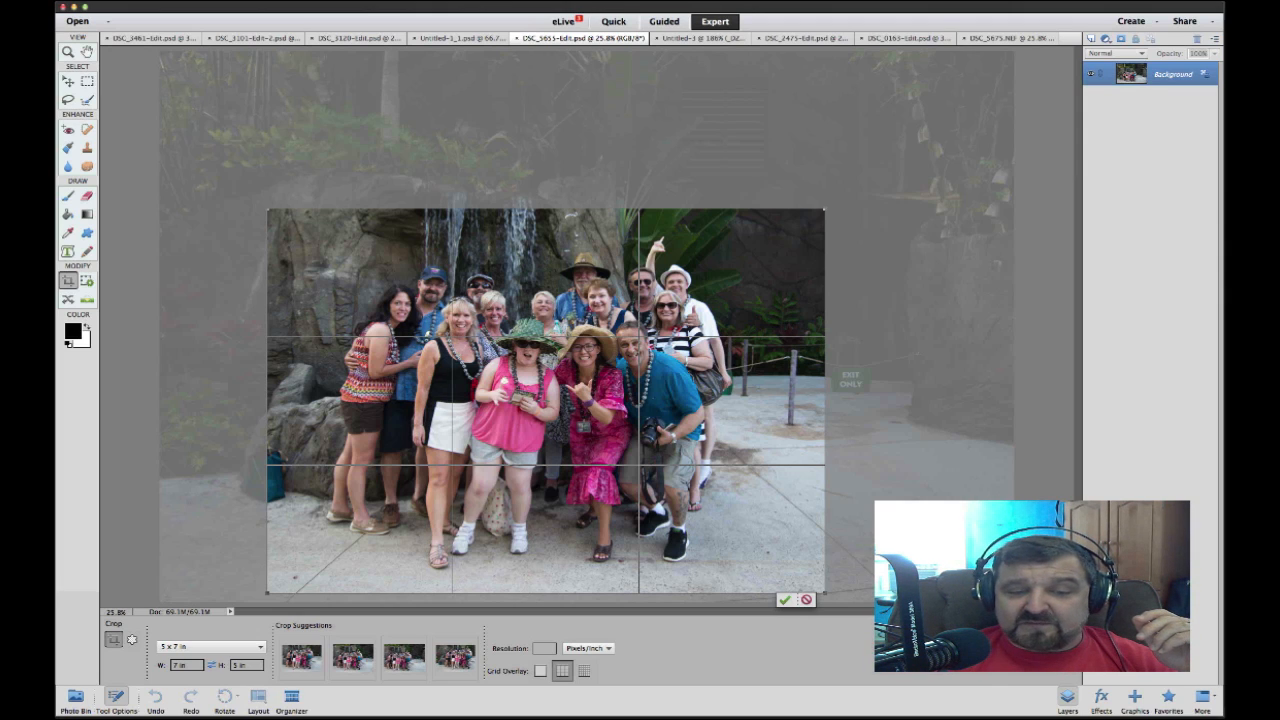
left_click(455, 657)
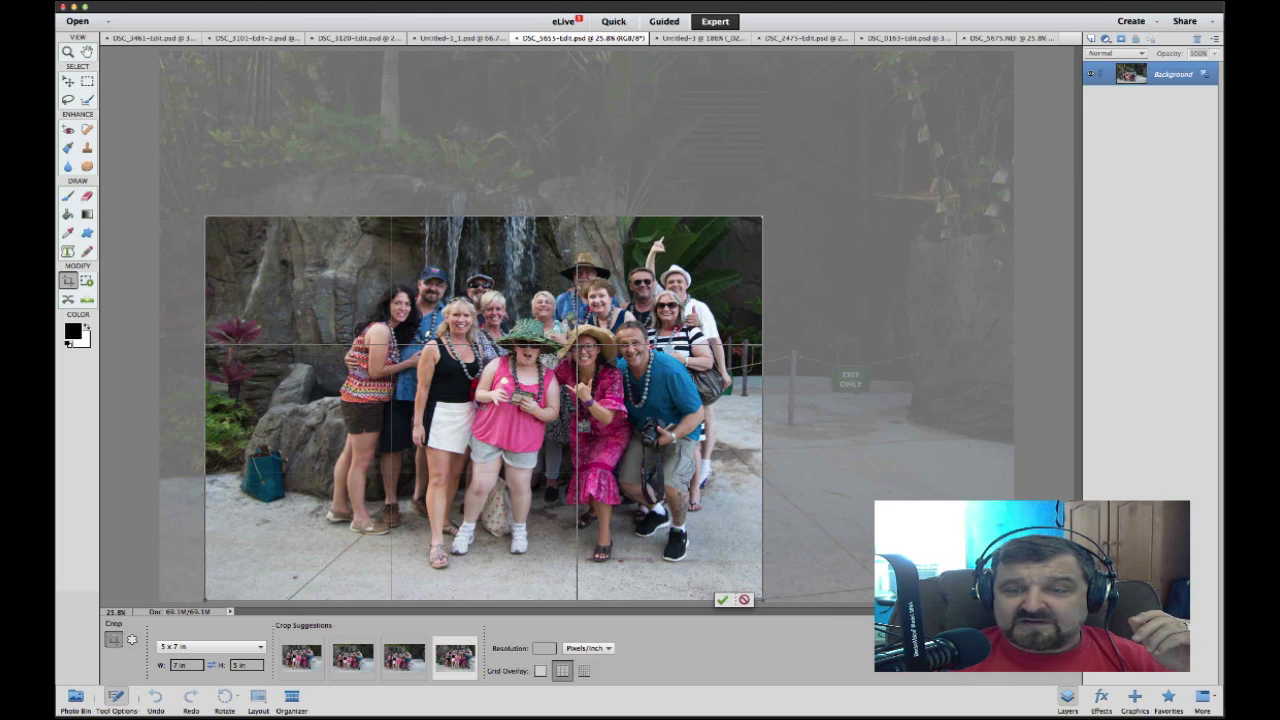
left_click_drag(484, 416, 517, 395)
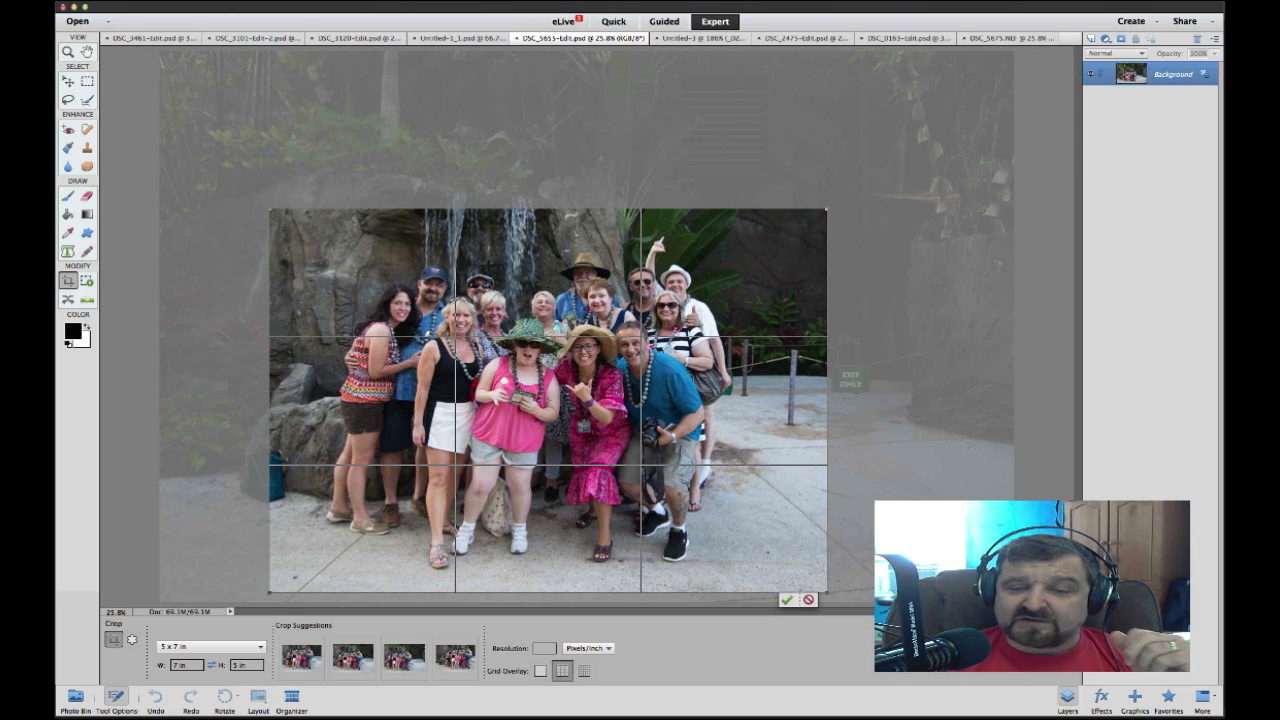
left_click(786, 599)
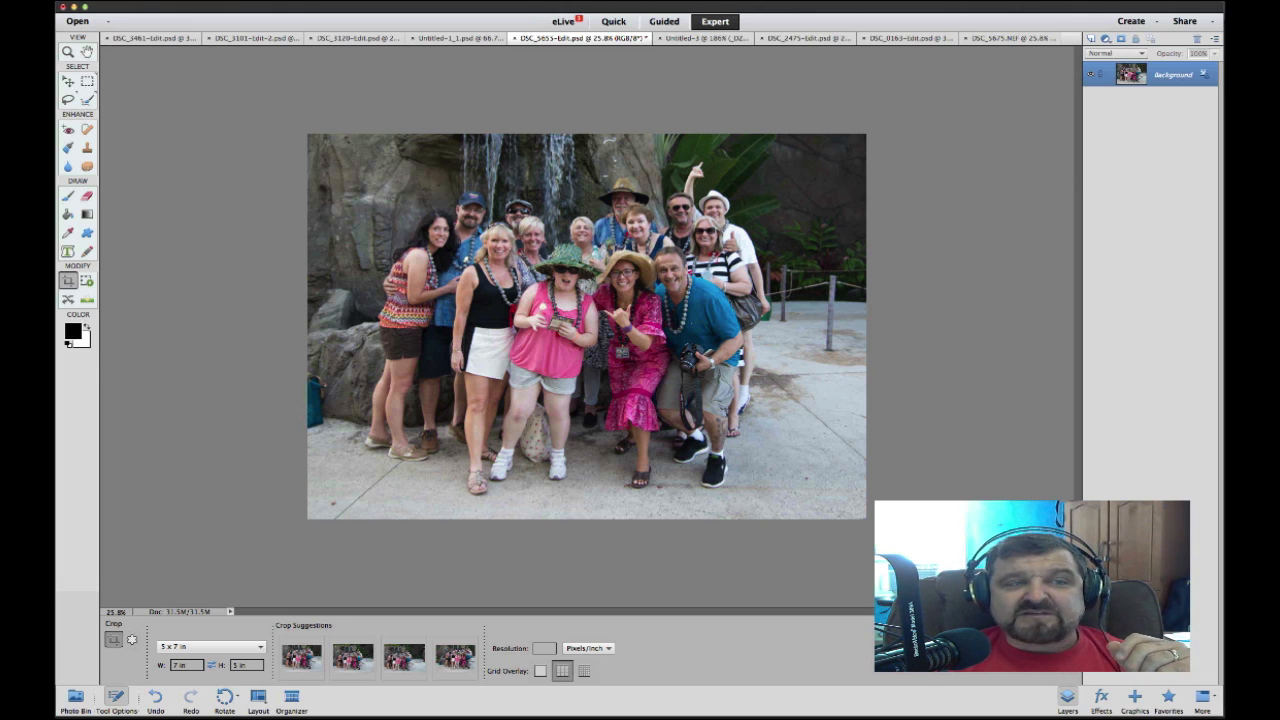
Select the teal bag at the left edge of the cropped group photo with the Lasso tool at 0 px feather
key("l")
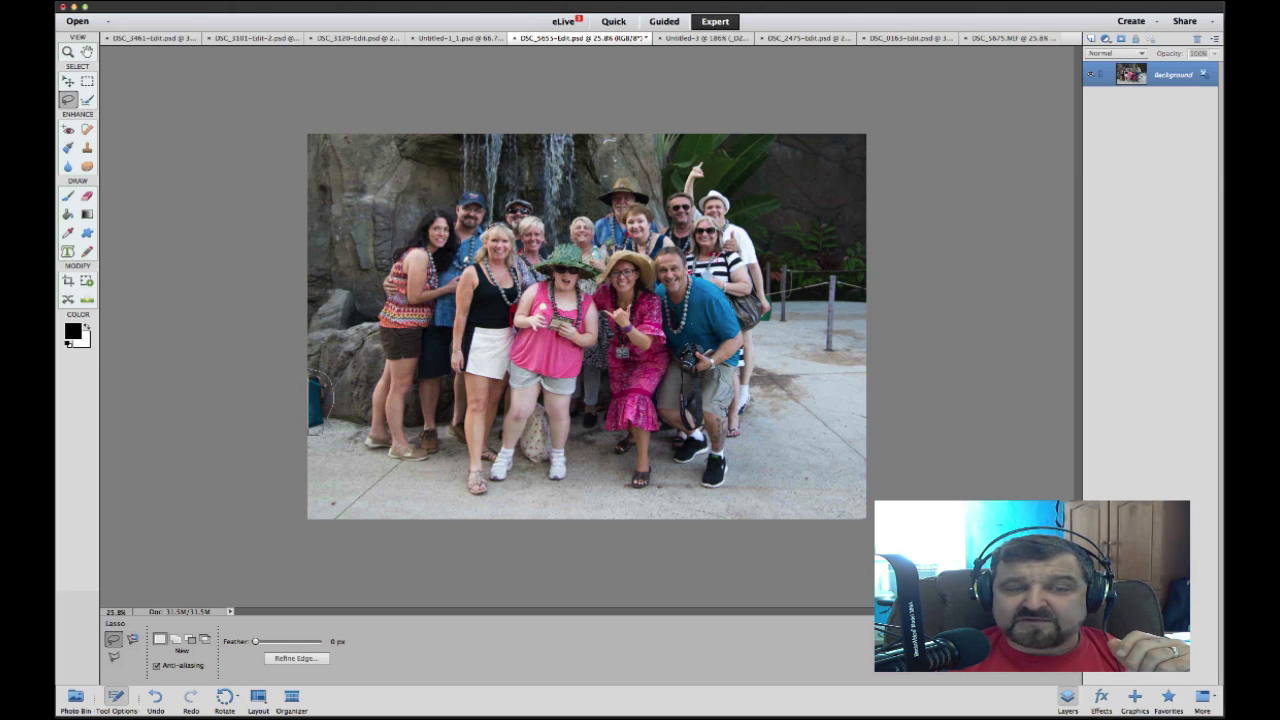
left_click_drag(320, 433, 322, 430)
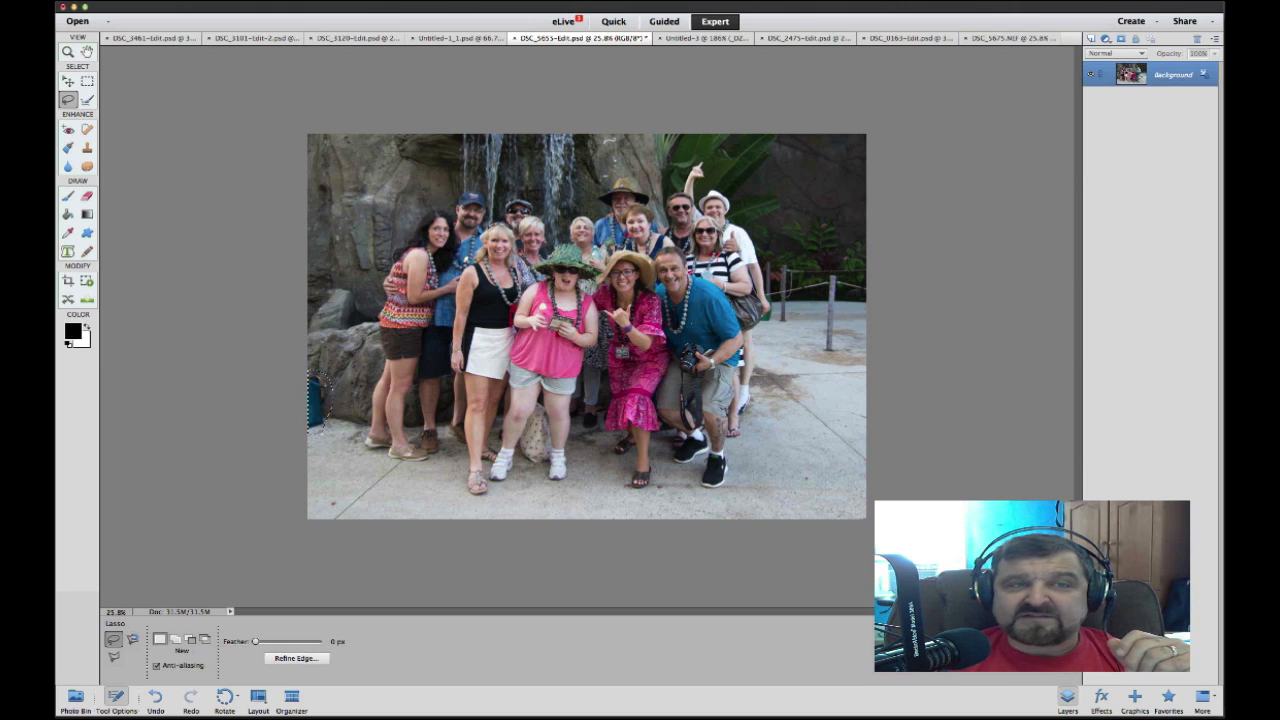
Remove the selected teal bag with a Content-Aware fill in Normal mode at 100% opacity and clear the selection
left_click(108, 1)
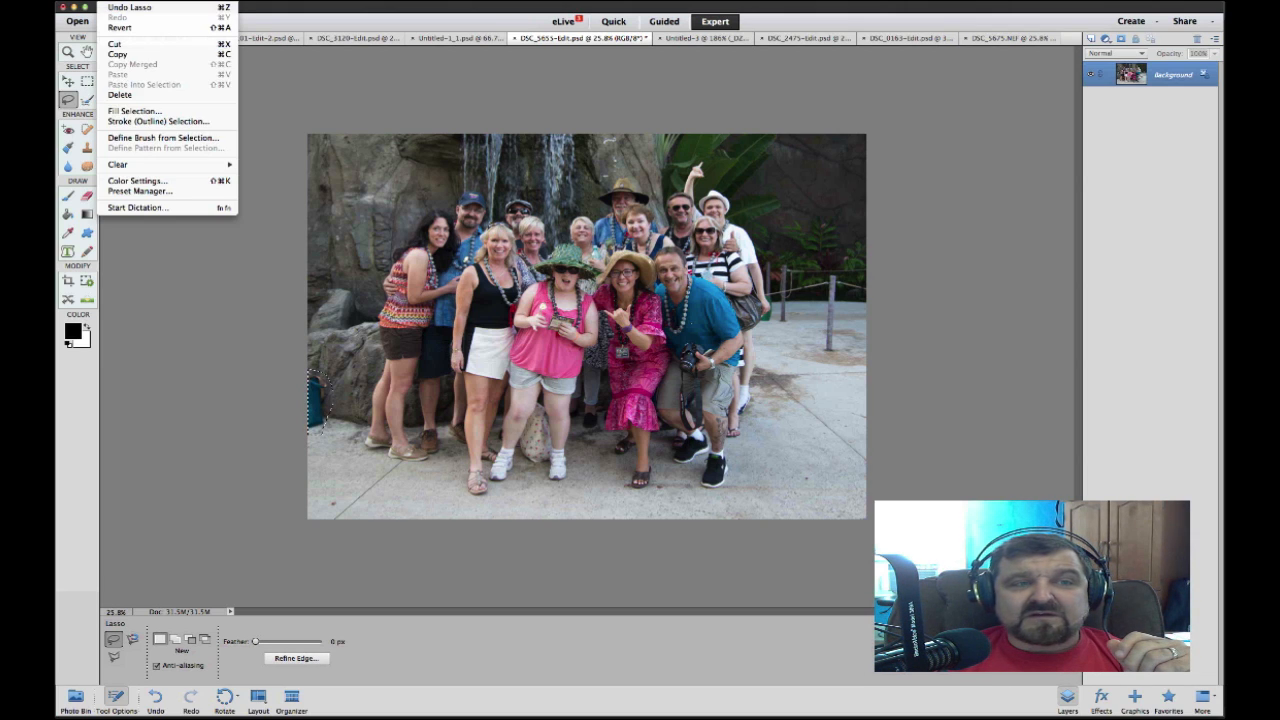
left_click(133, 110)
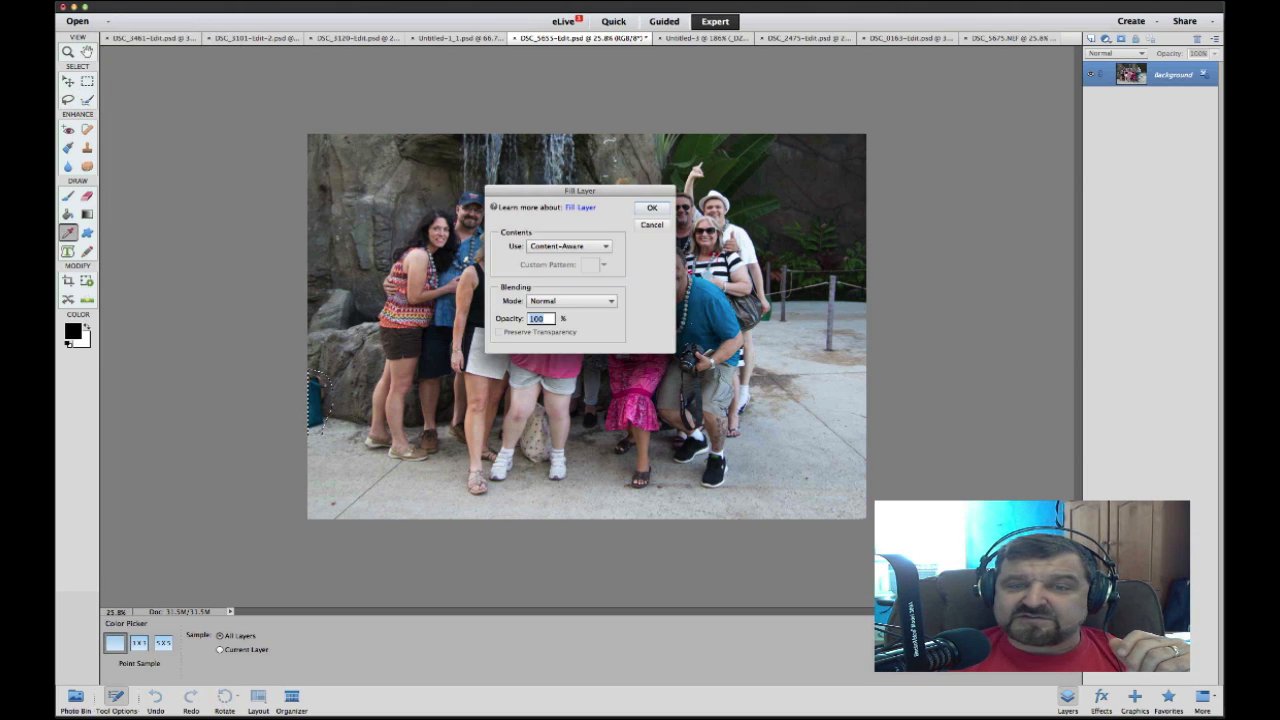
key("Return")
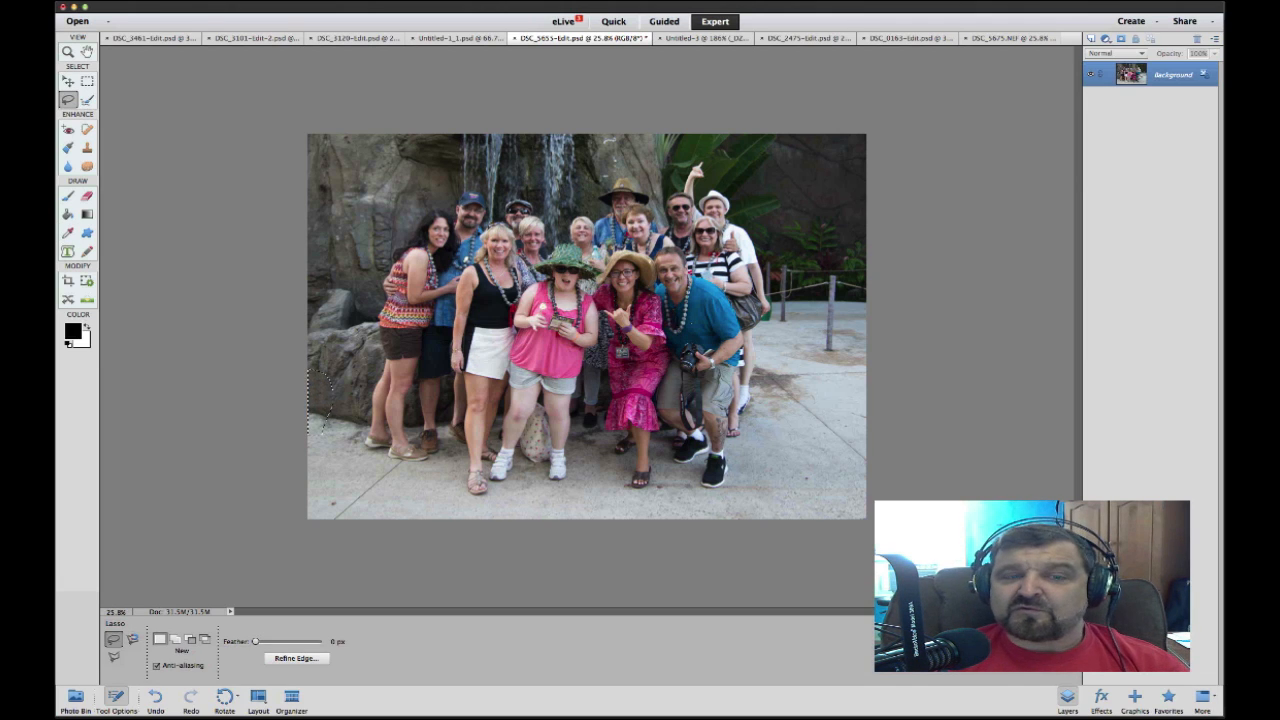
key("ctrl+d")
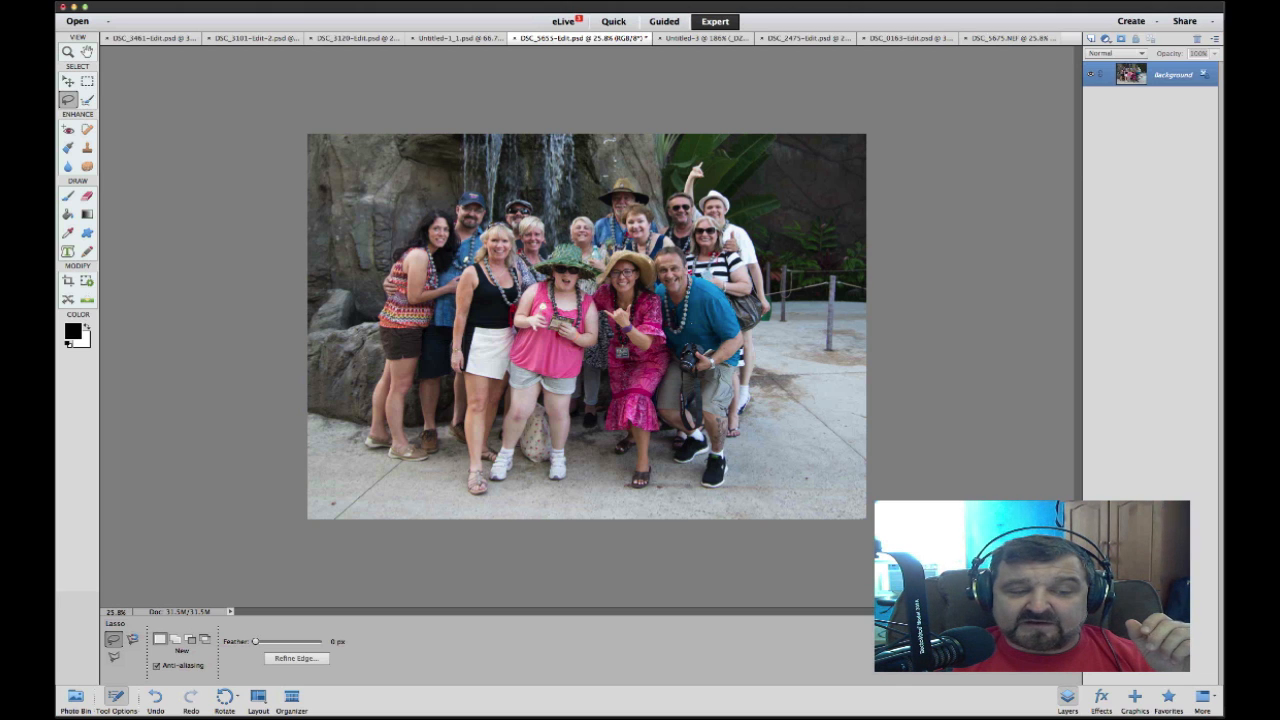
Display the existing Memories Relived cover from the open files
left_click(75, 700)
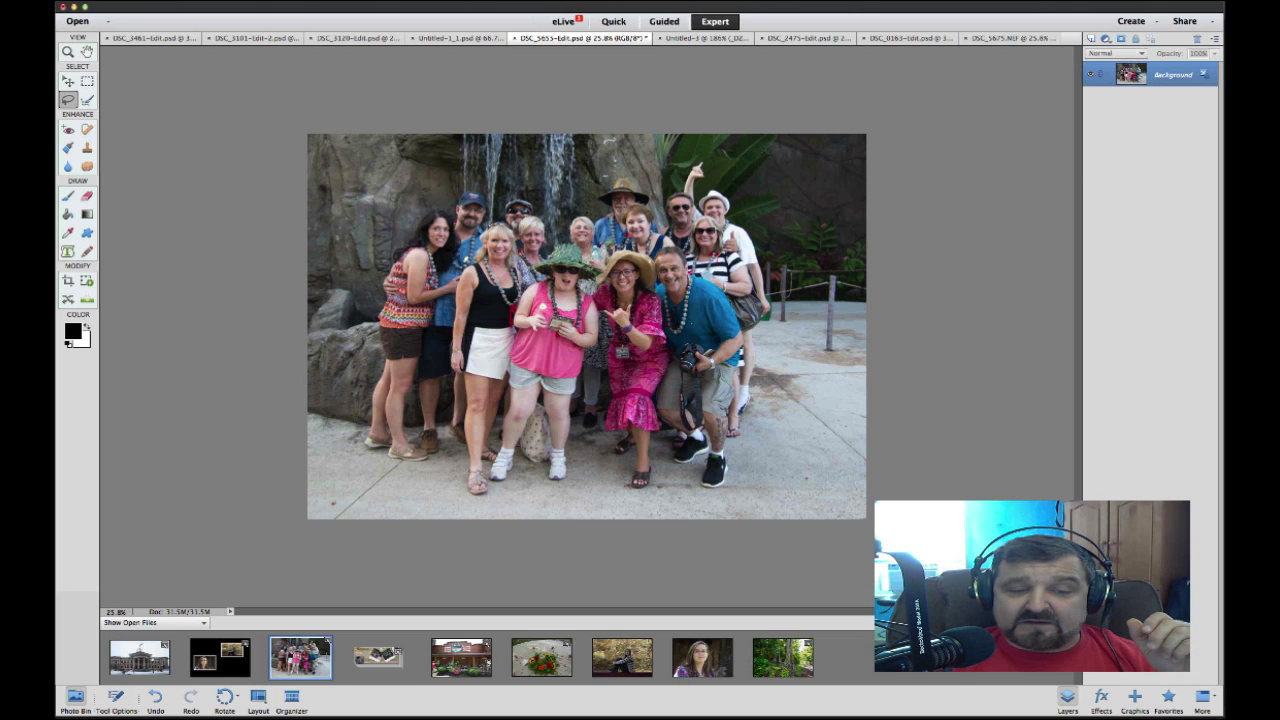
left_click(378, 656)
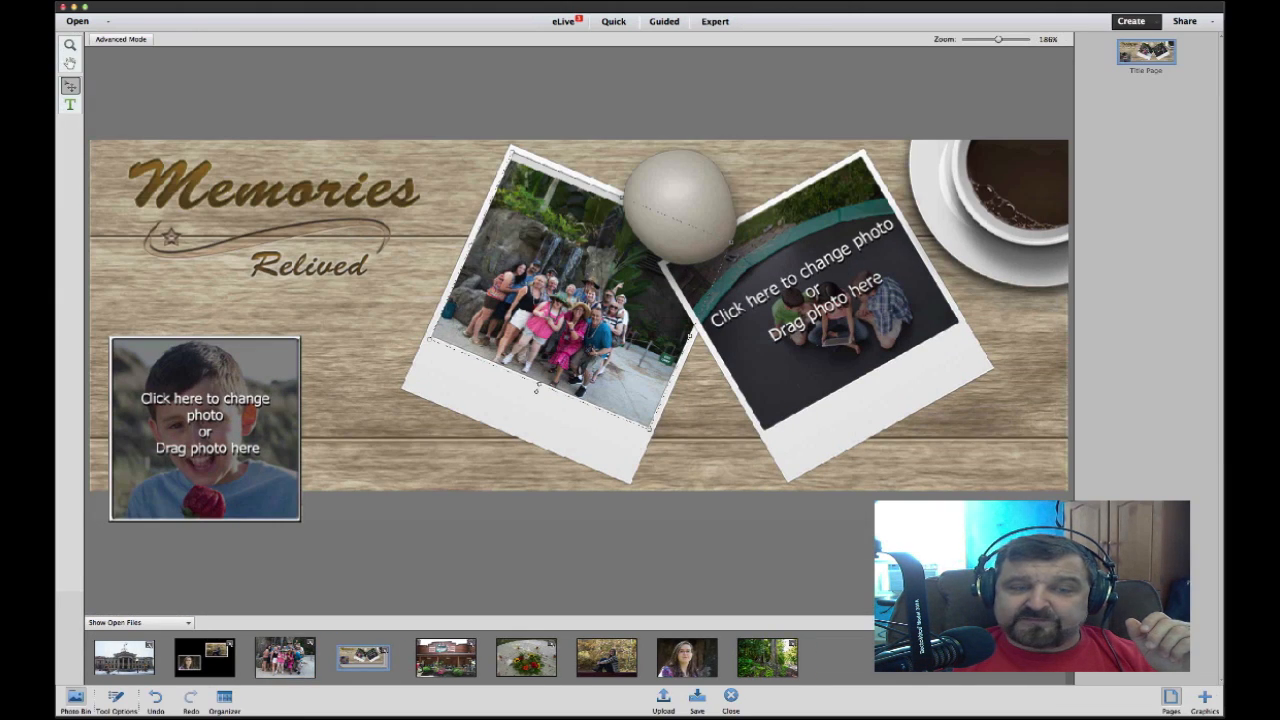
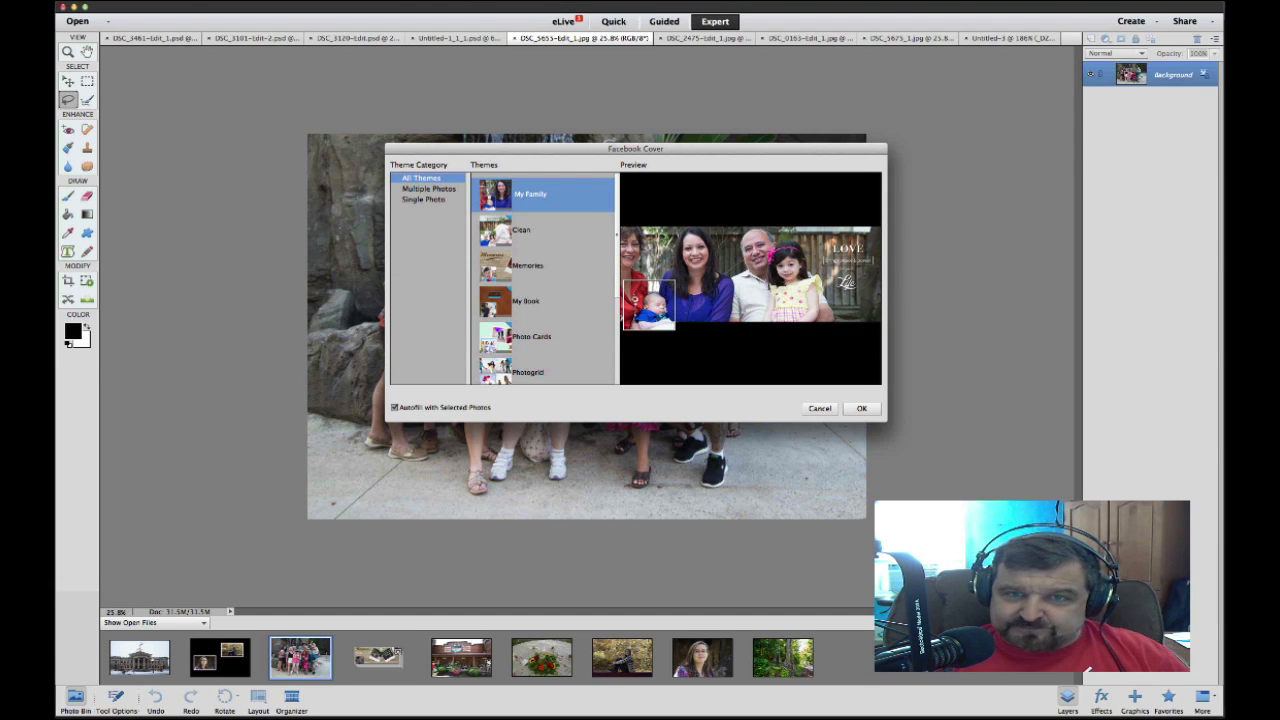
Preview the Multiple Photos themes Memories, My Book, Photo Cards, Photogrid and Photostack, plus the Single Photo theme Photostack Single Image
left_click_drag(636, 149, 608, 157)
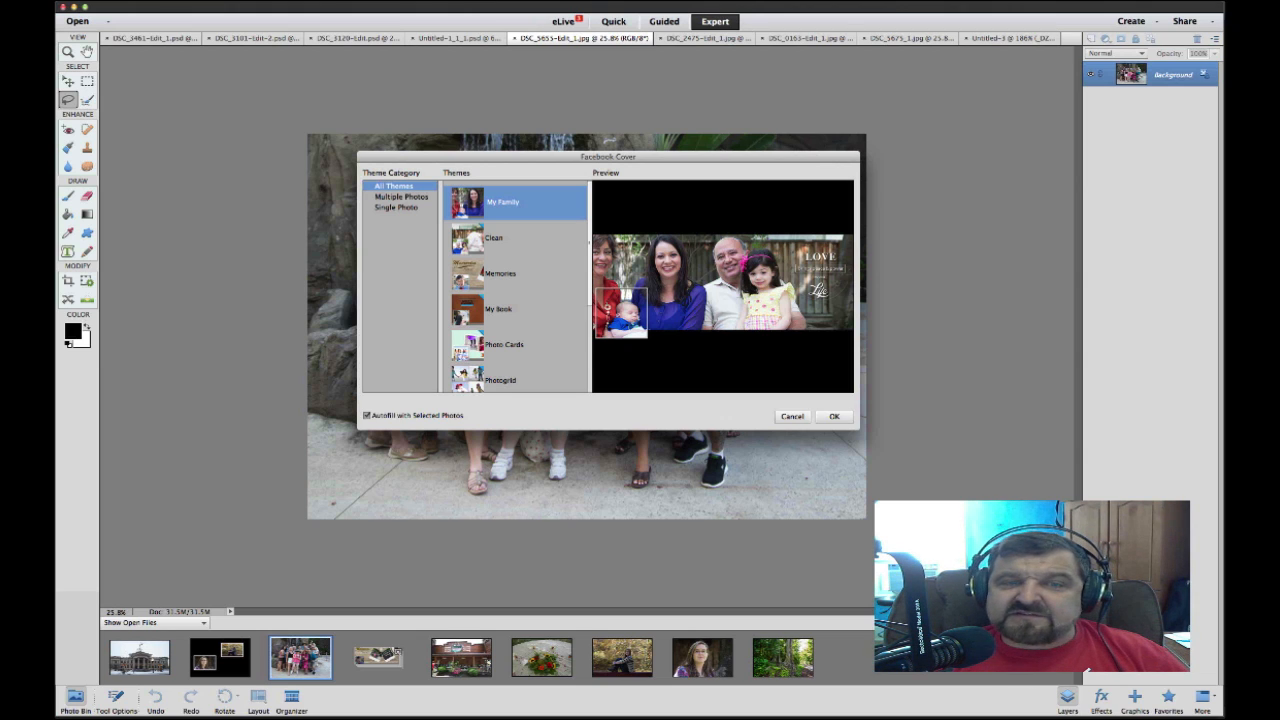
left_click(401, 197)
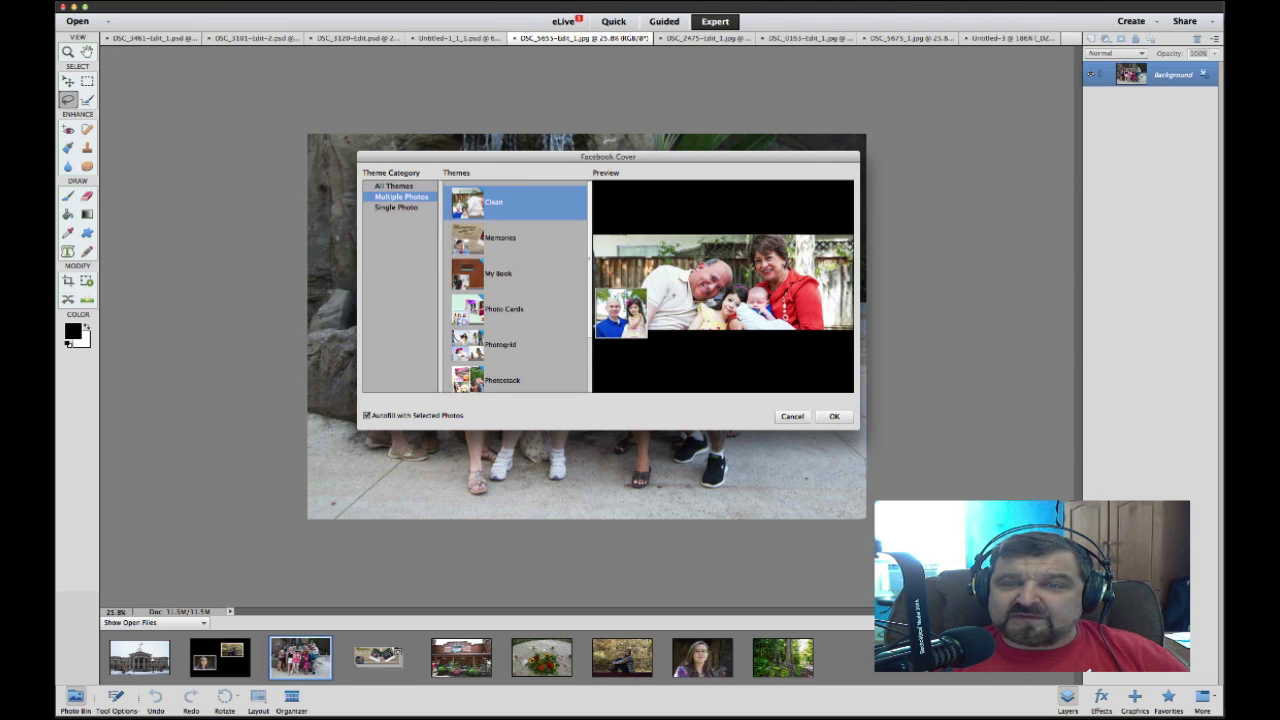
left_click(501, 238)
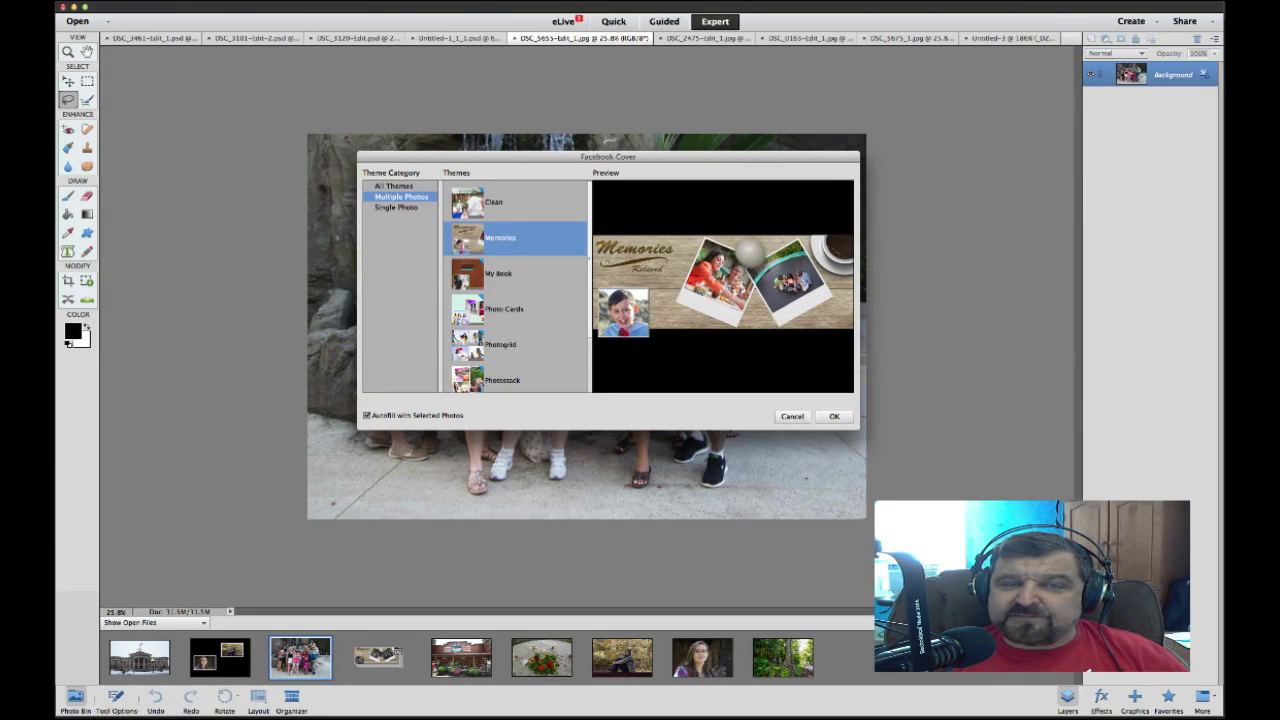
left_click(499, 274)
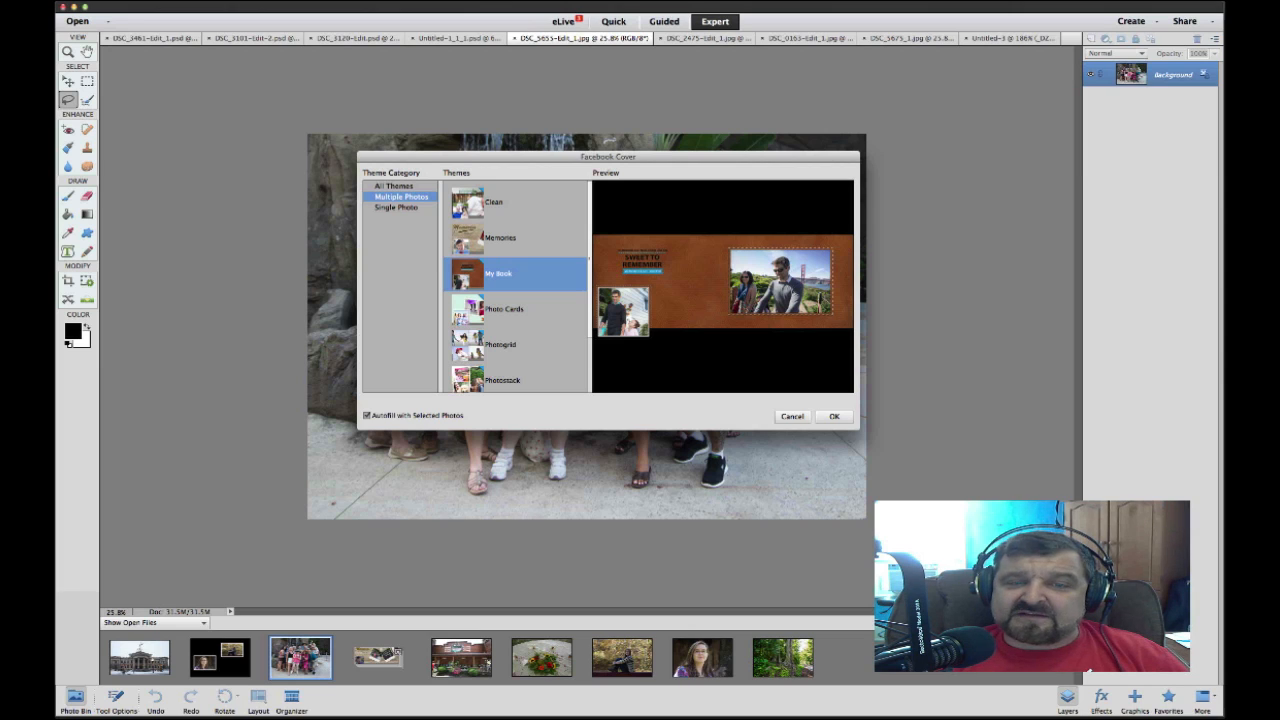
left_click(504, 309)
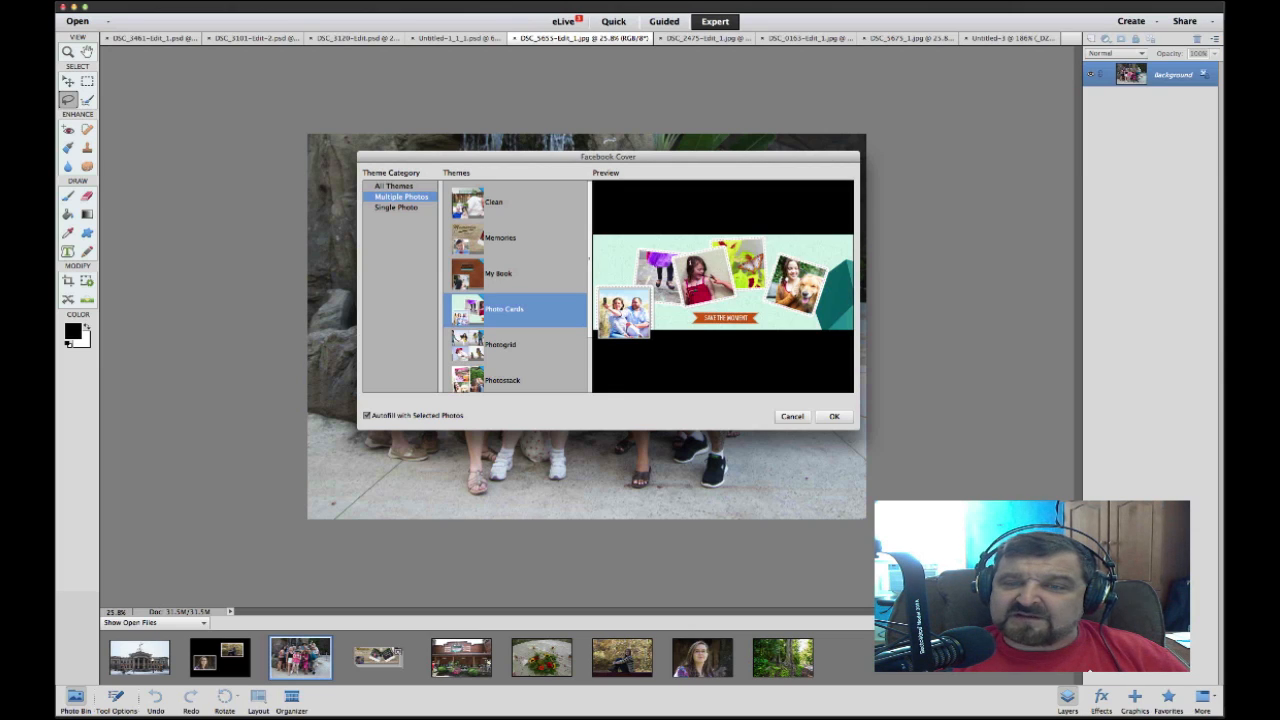
left_click(501, 345)
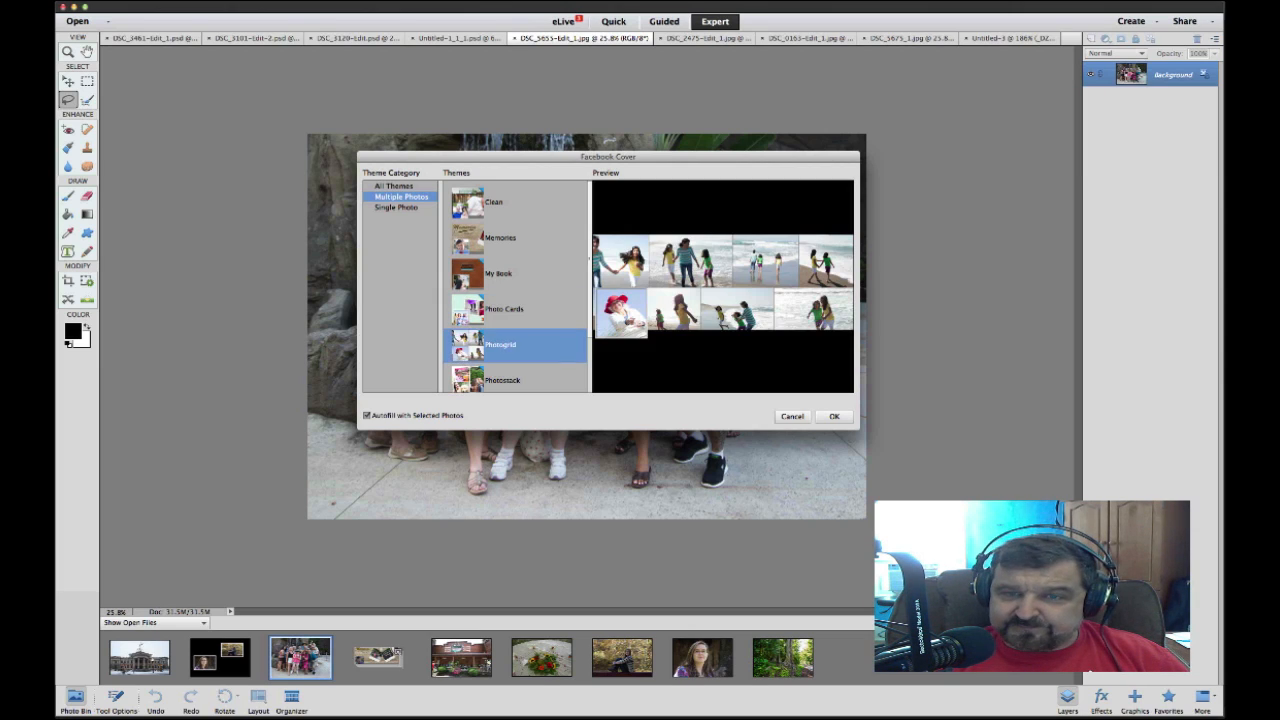
left_click(503, 380)
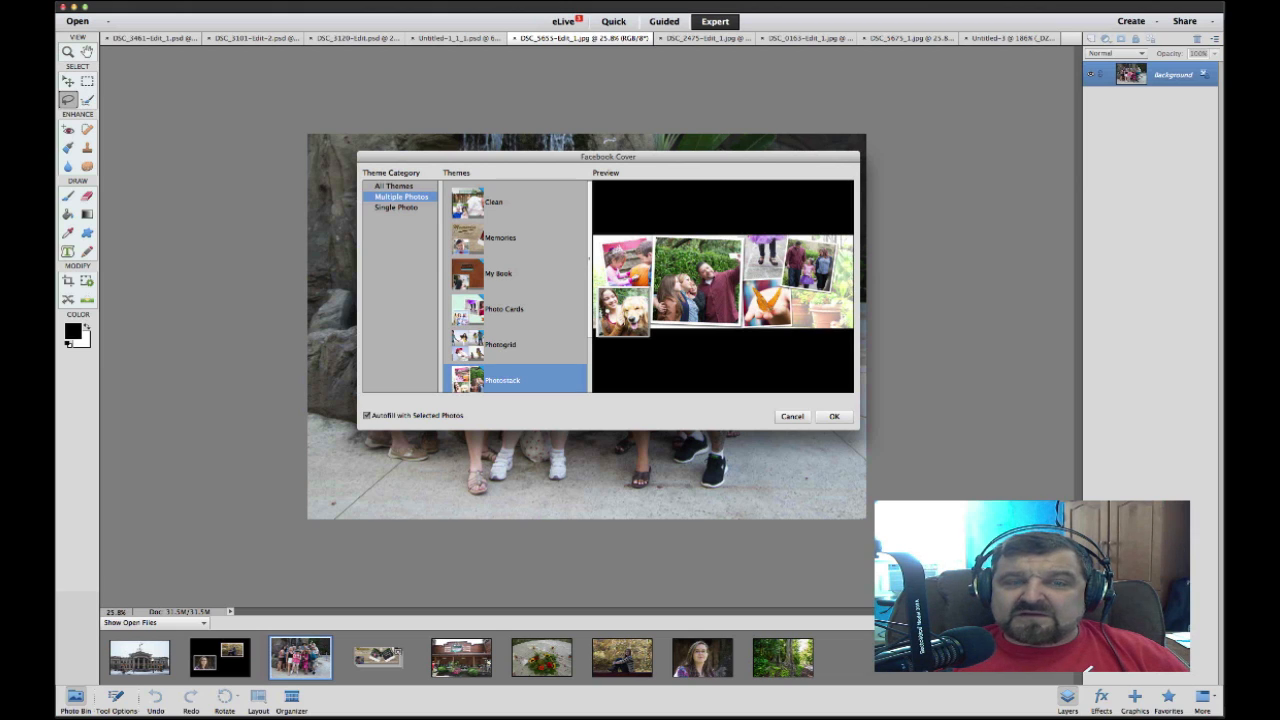
left_click(396, 208)
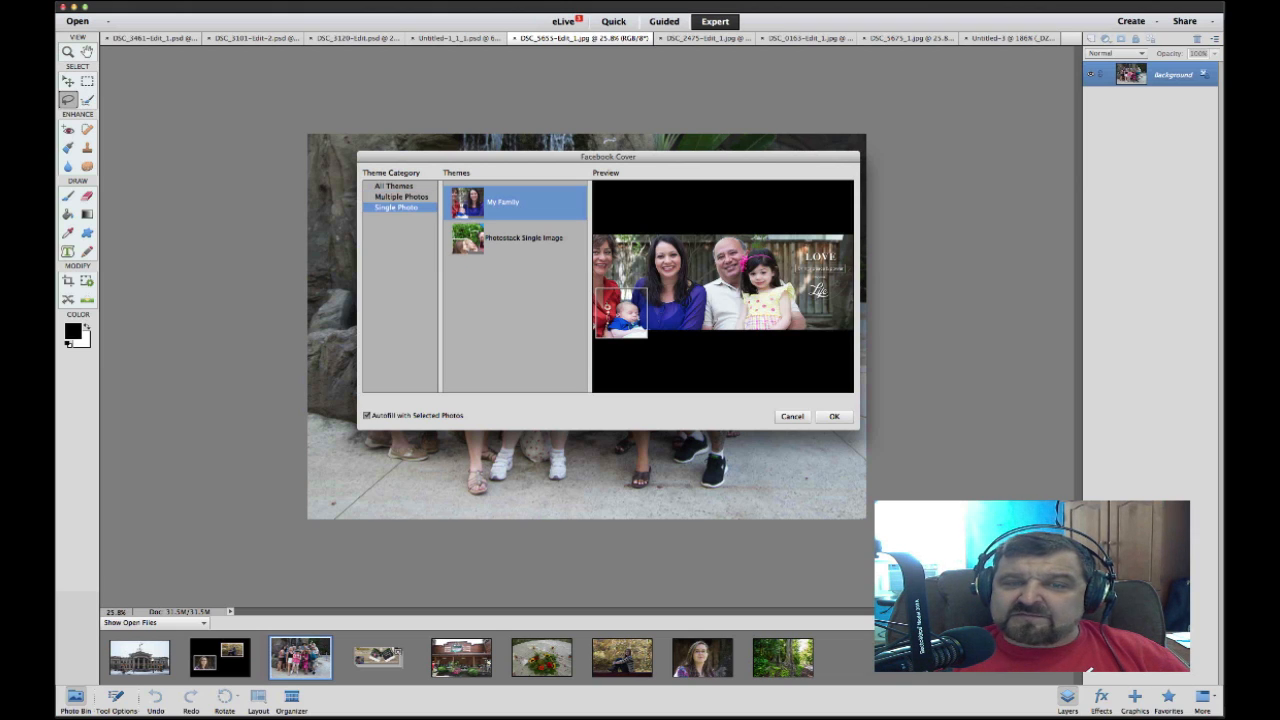
left_click(515, 238)
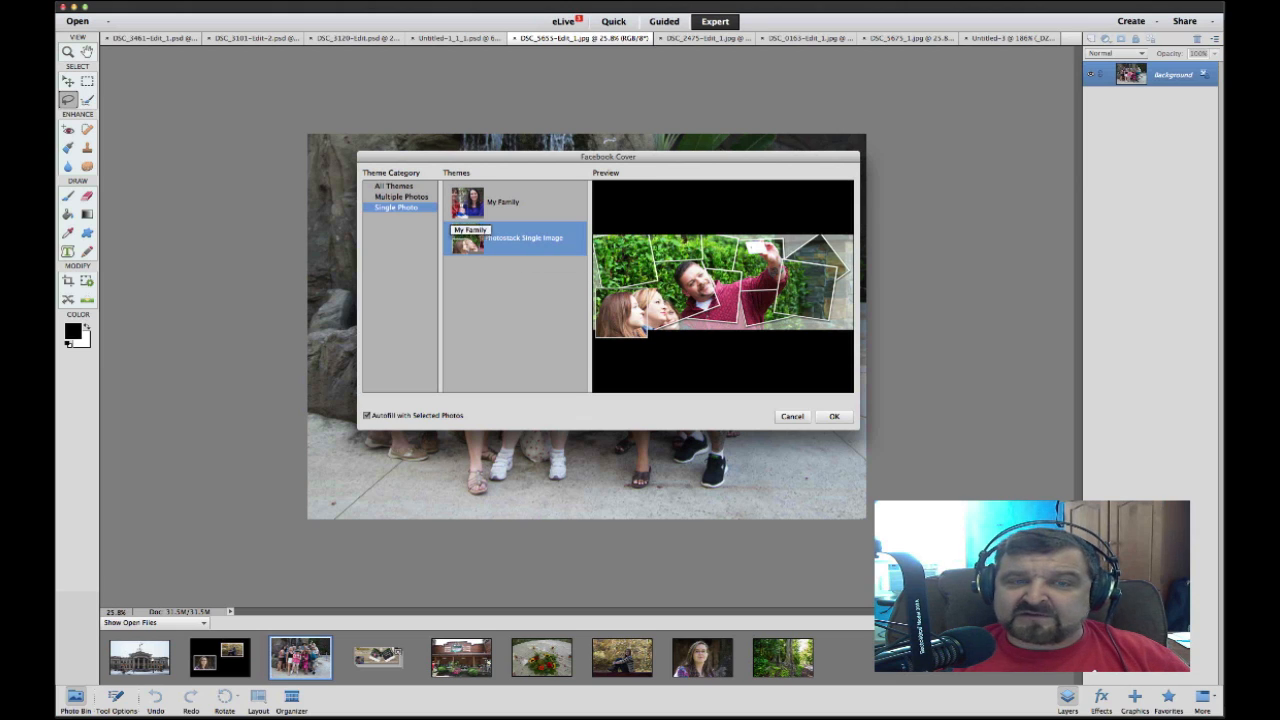
Create a Facebook cover with the Memories theme from Multiple Photos, autofilled with the selected photo
left_click(401, 197)
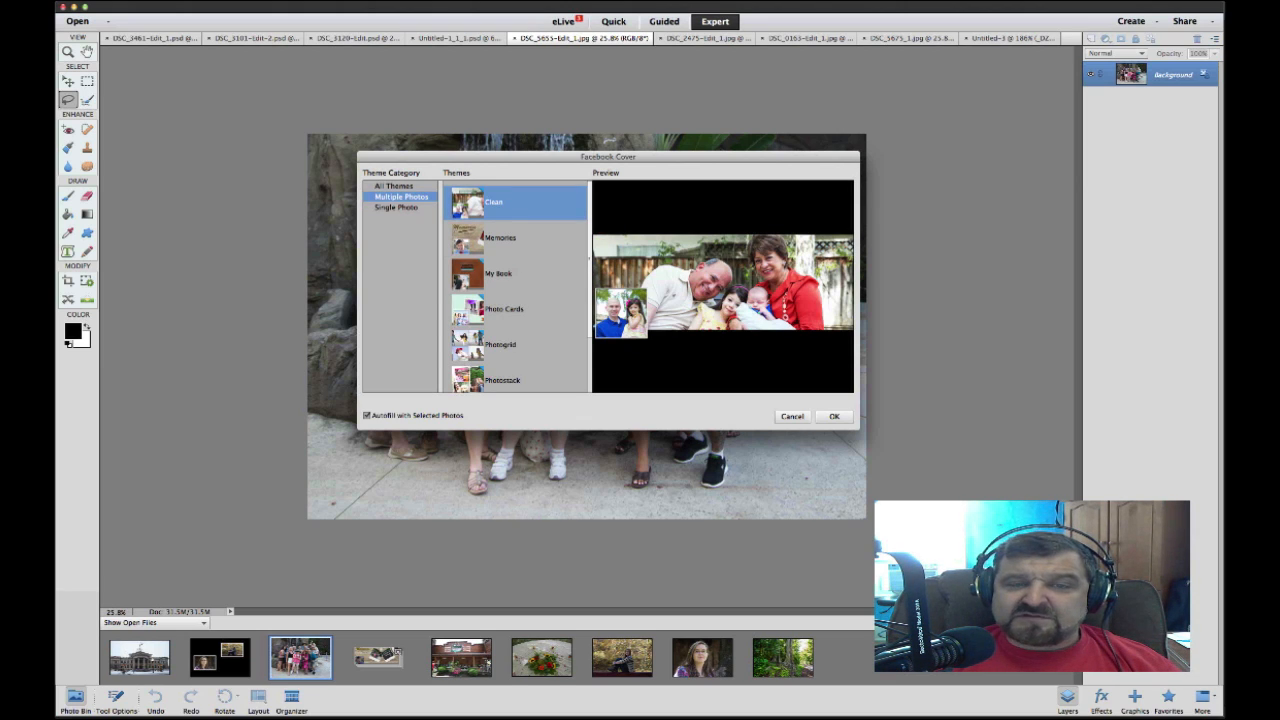
left_click(501, 238)
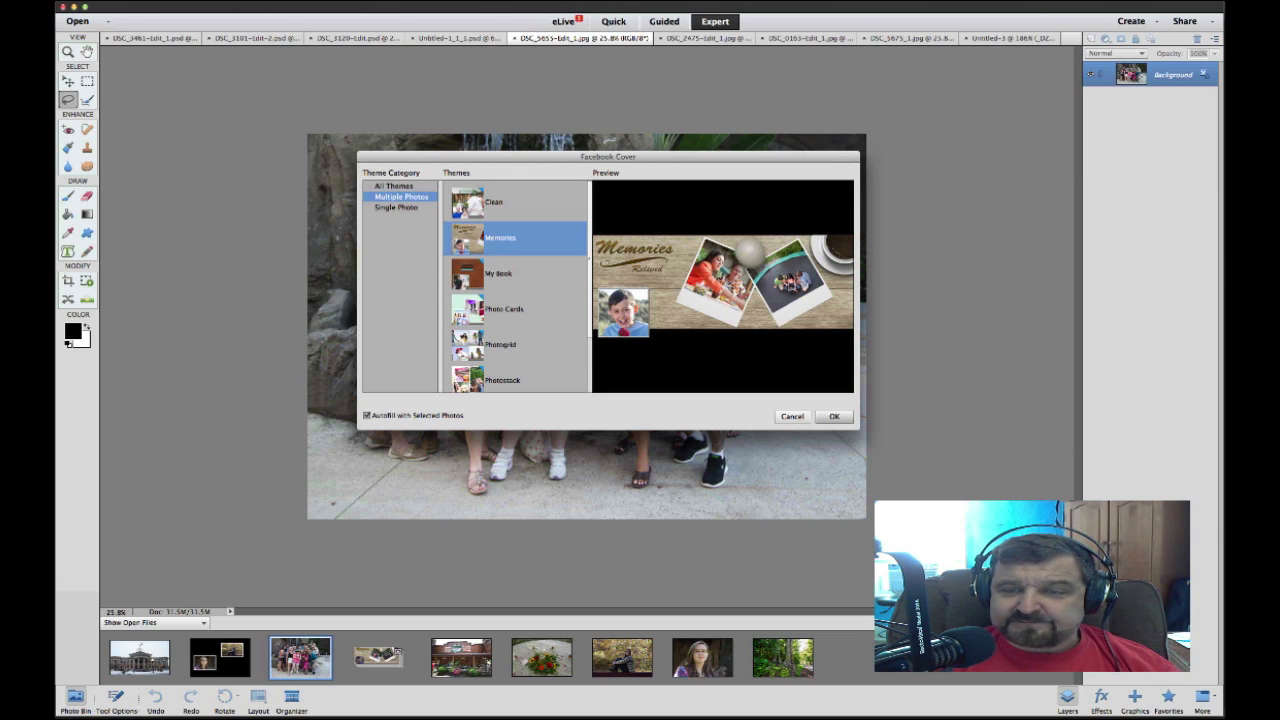
left_click(834, 416)
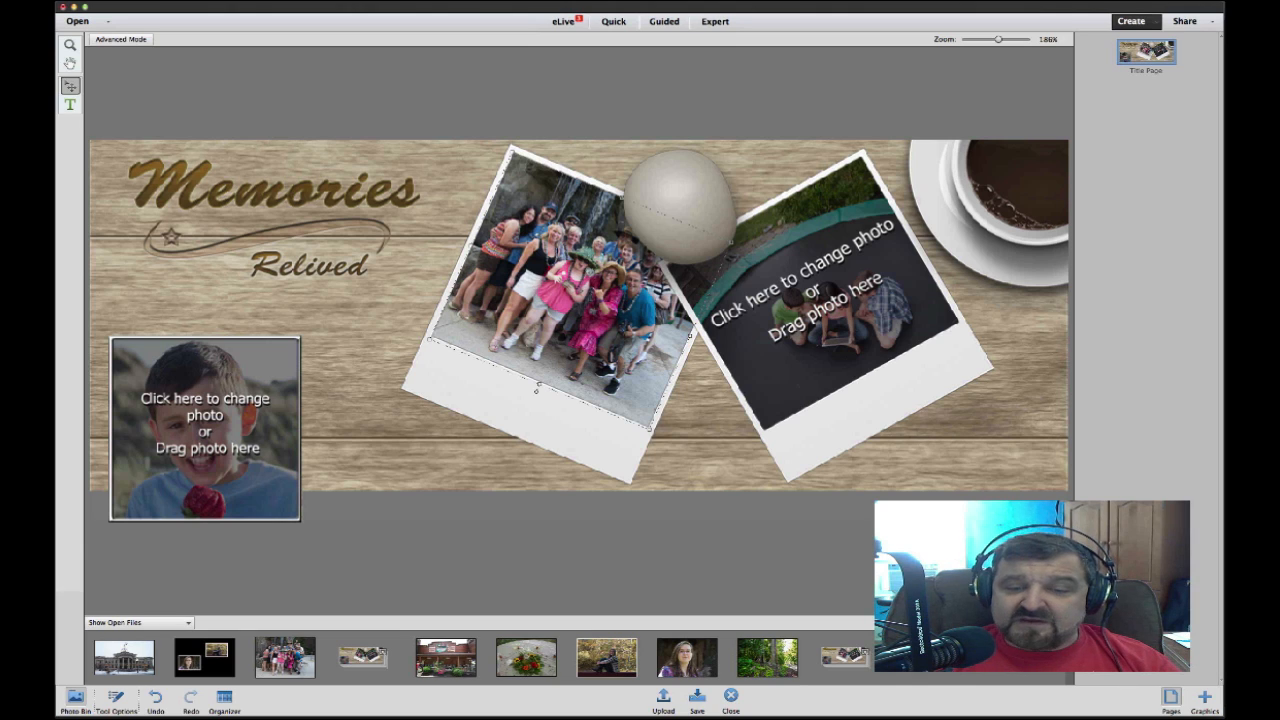
Place the photo of the seated woman in the empty Polaroid frame, enlarge it to about 131% and reposition it
left_click_drag(607, 658, 811, 312)
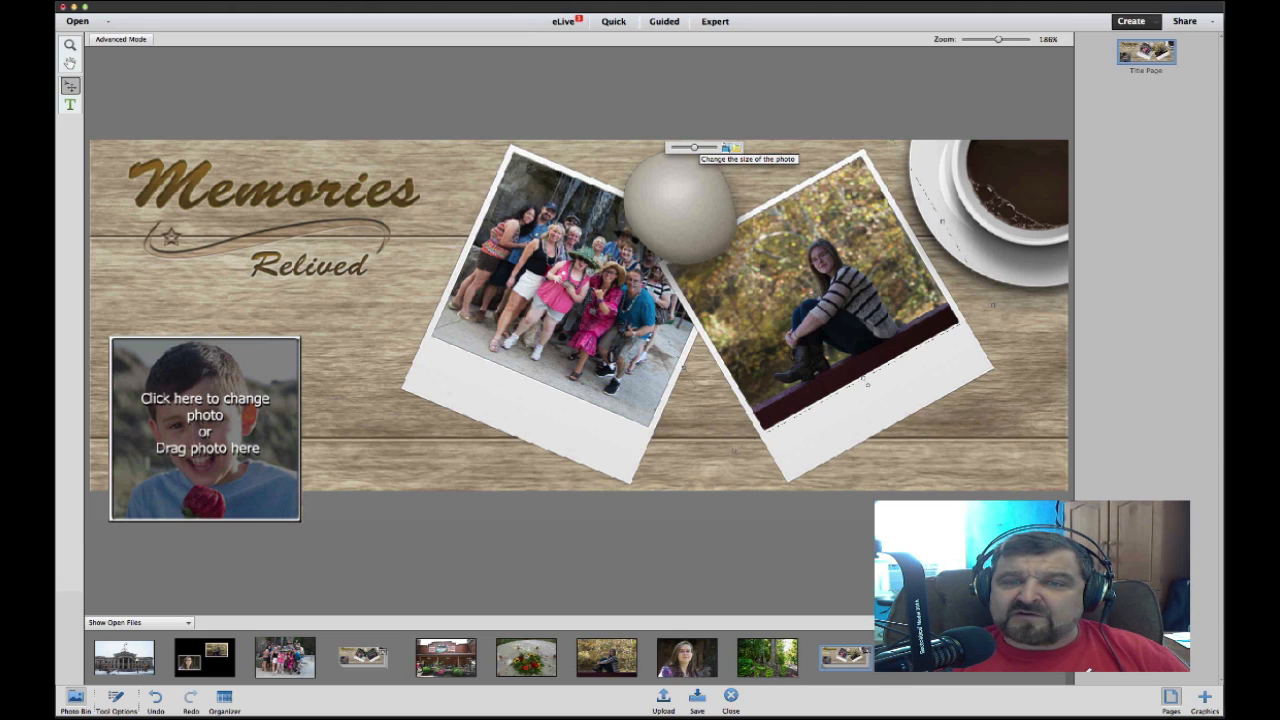
left_click_drag(693, 147, 704, 147)
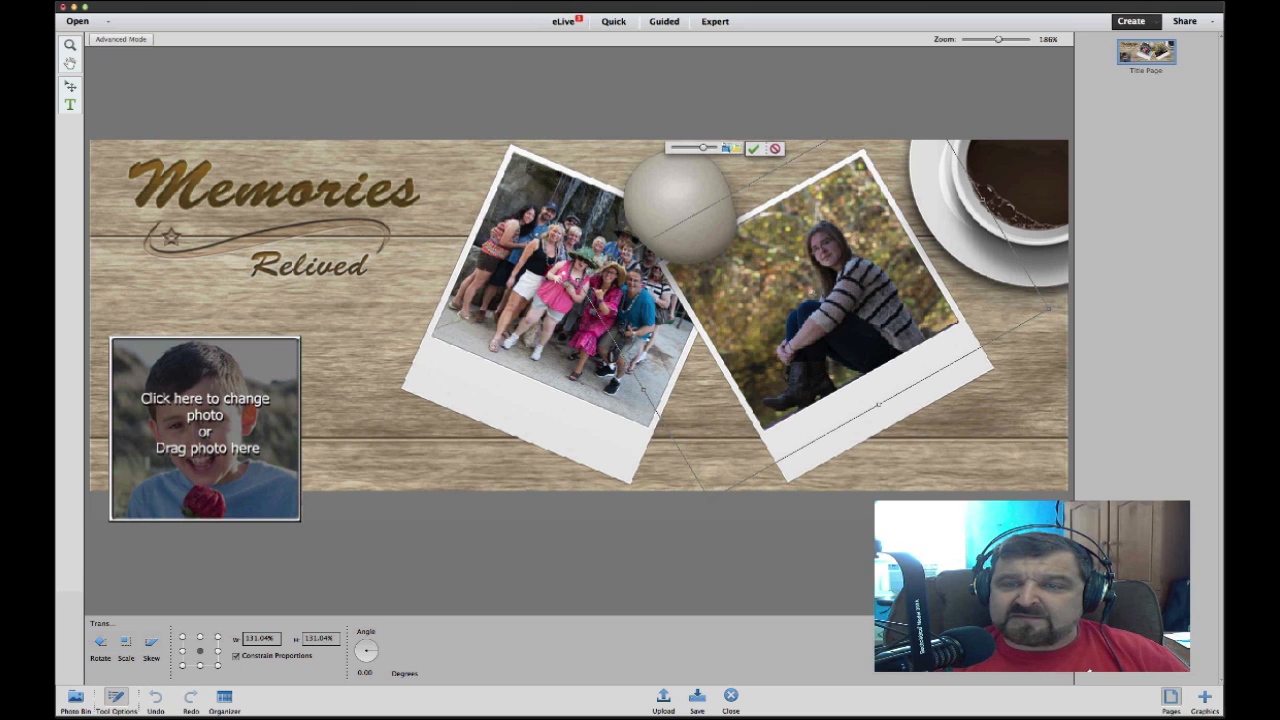
left_click_drag(838, 270, 827, 261)
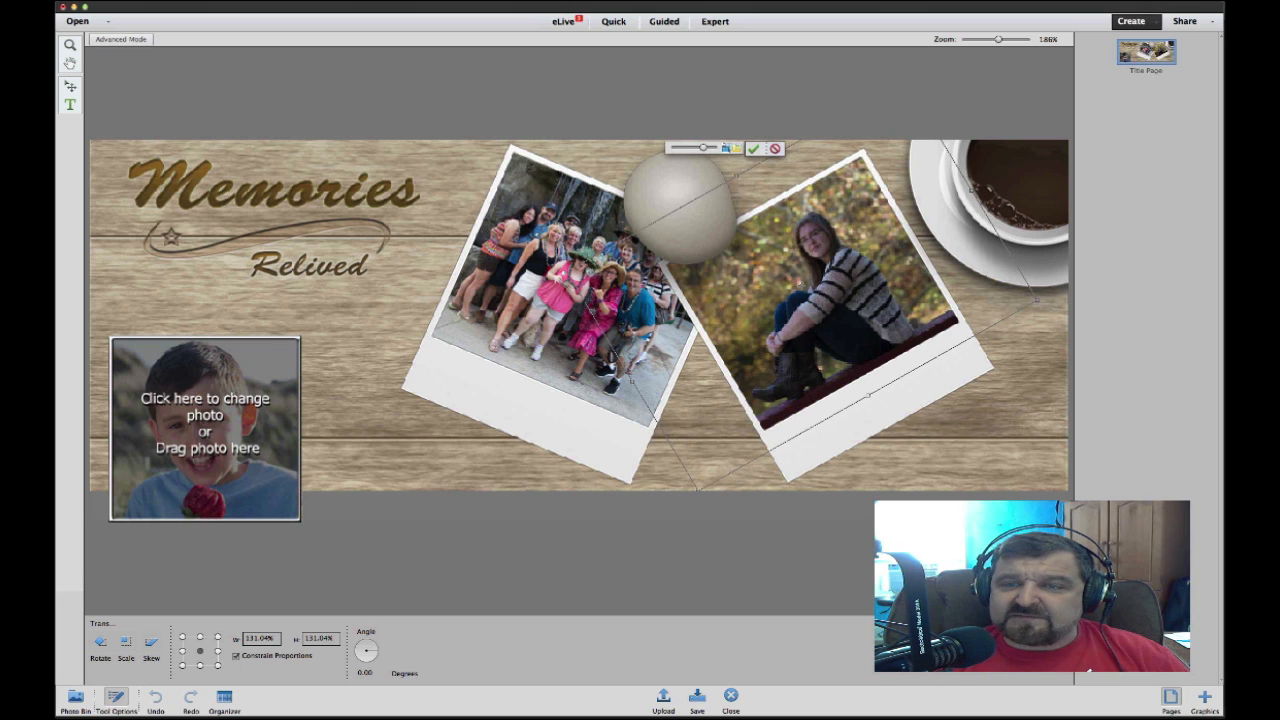
left_click(753, 148)
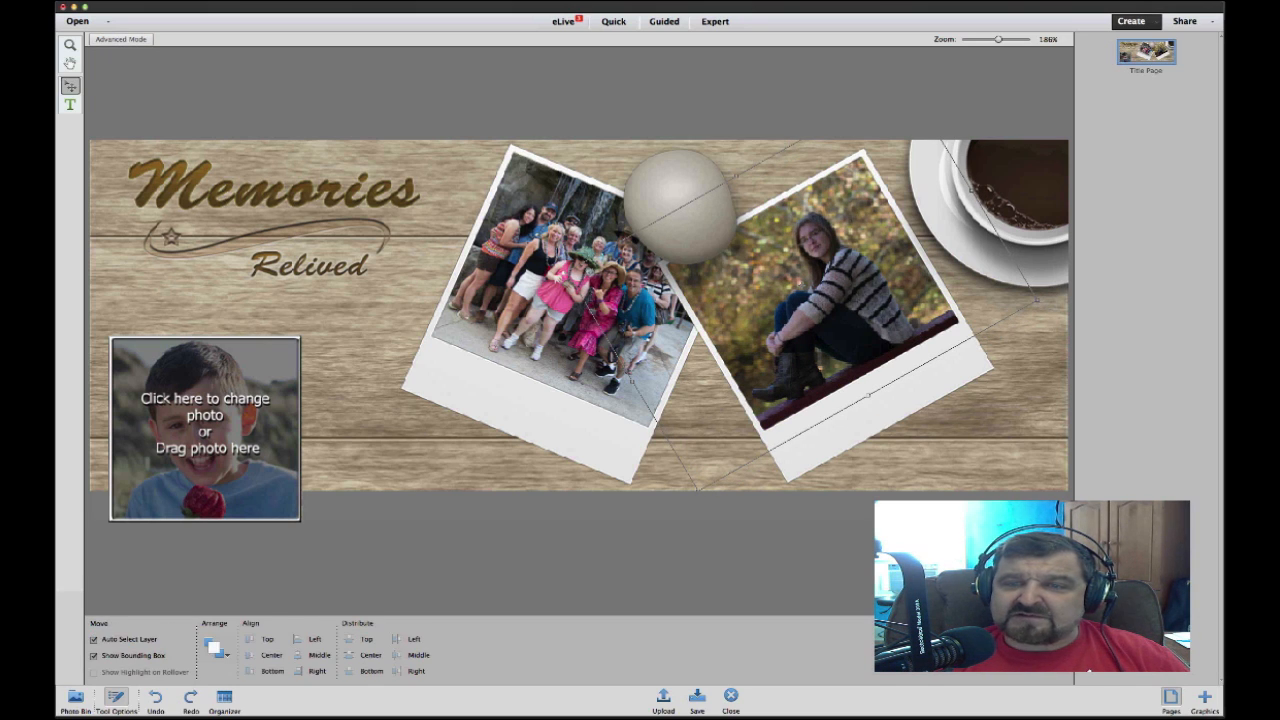
left_click(866, 384)
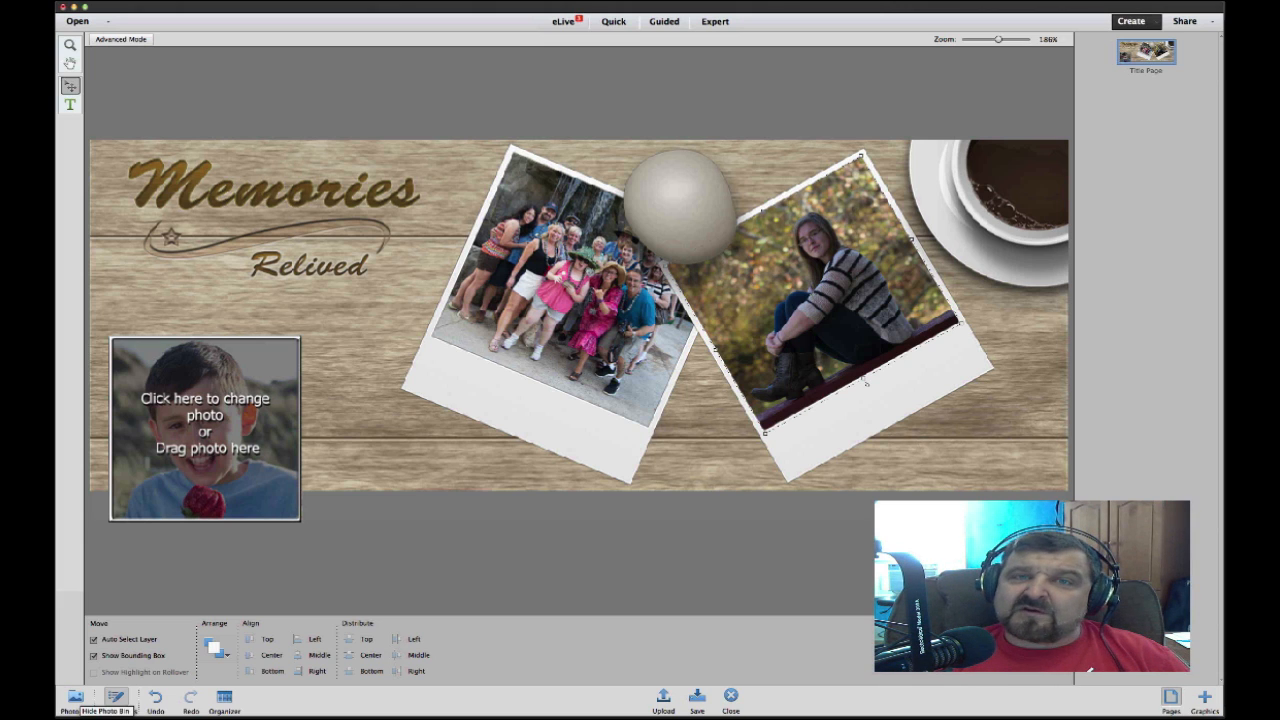
Place the portrait of the woman with glasses in the profile frame, scale it to about 103% and shift it sideways
left_click(75, 697)
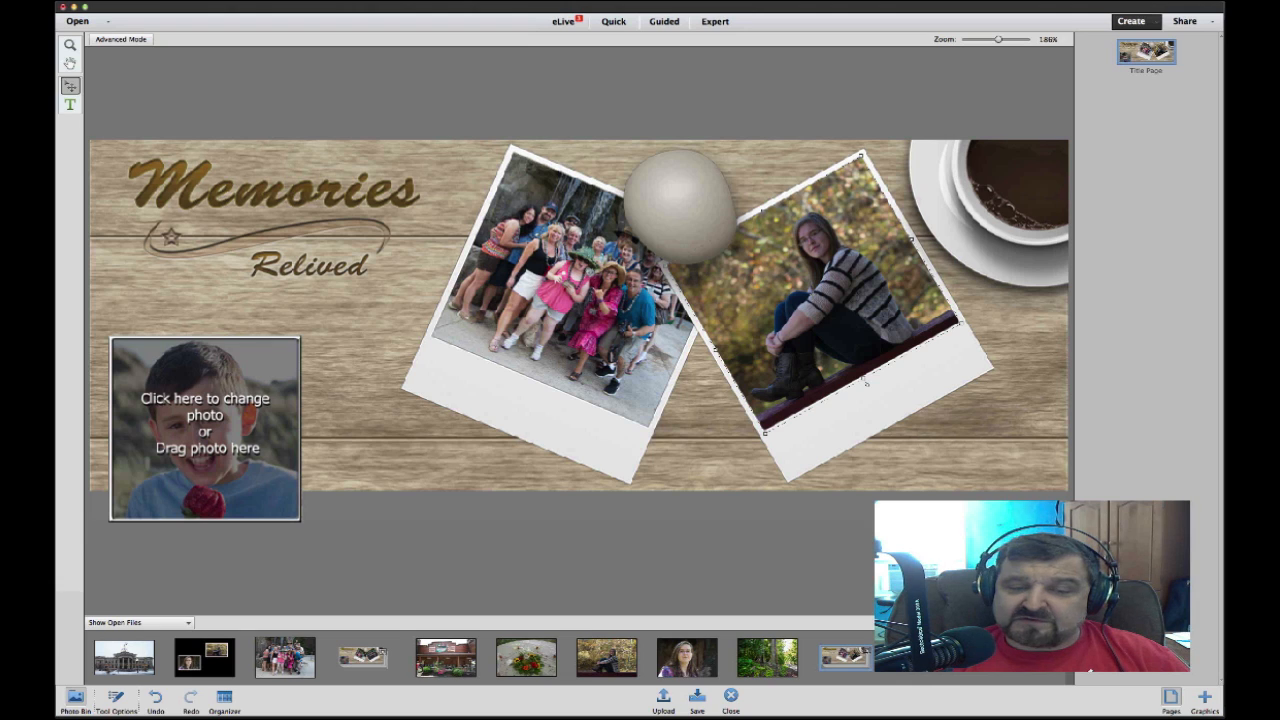
left_click_drag(687, 657, 233, 444)
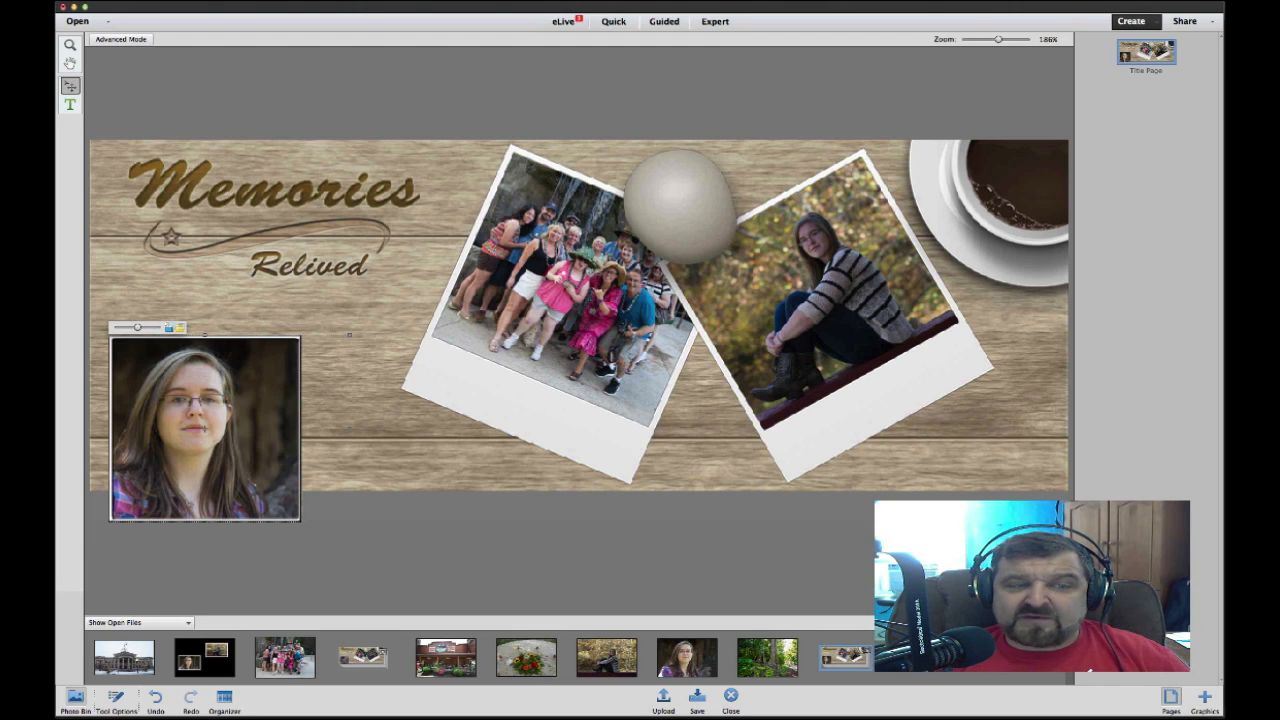
left_click_drag(137, 327, 138, 327)
left_click_drag(186, 383, 231, 381)
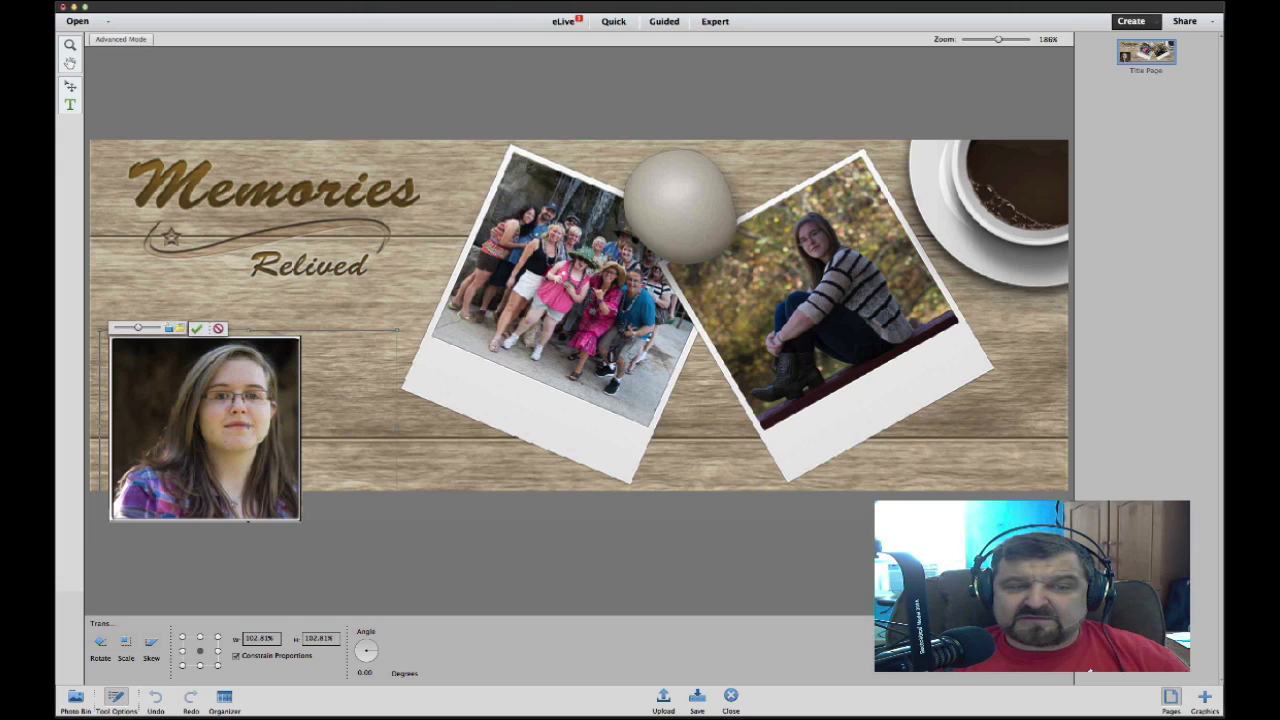
left_click(196, 328)
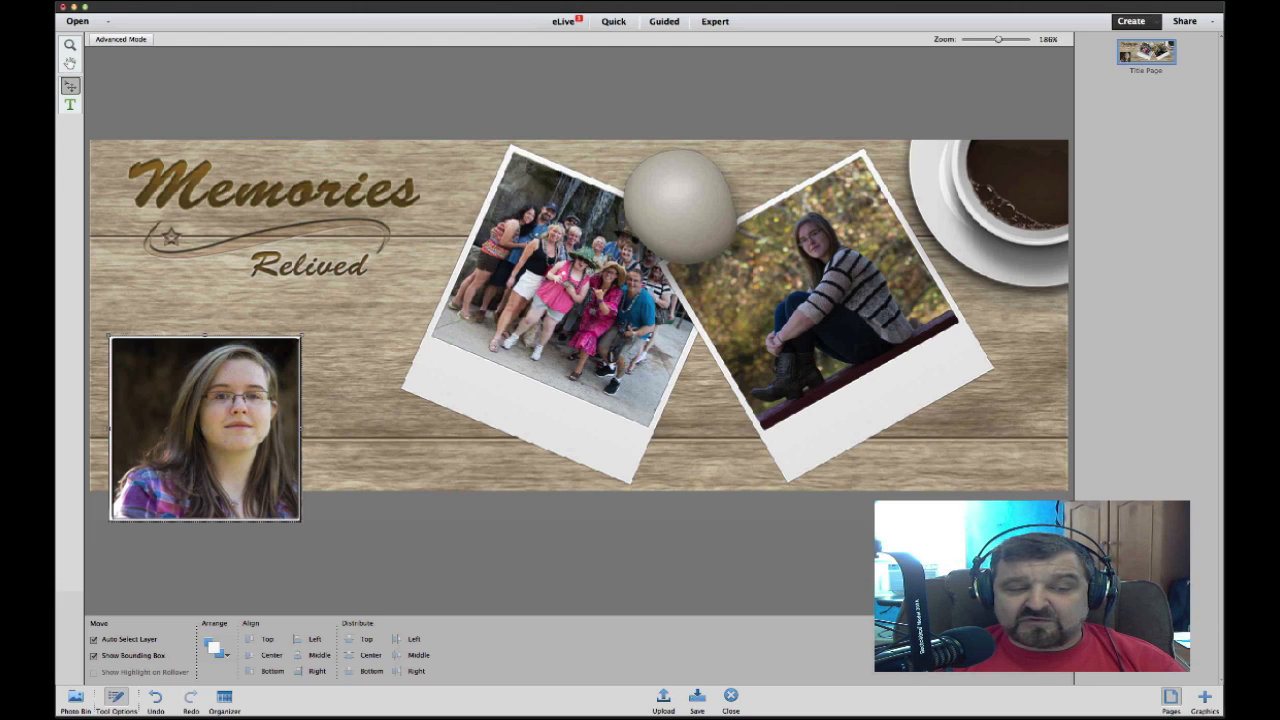
Open the Sol's Palace storefront photo, clear its selection and duplicate the background layer
left_click(75, 697)
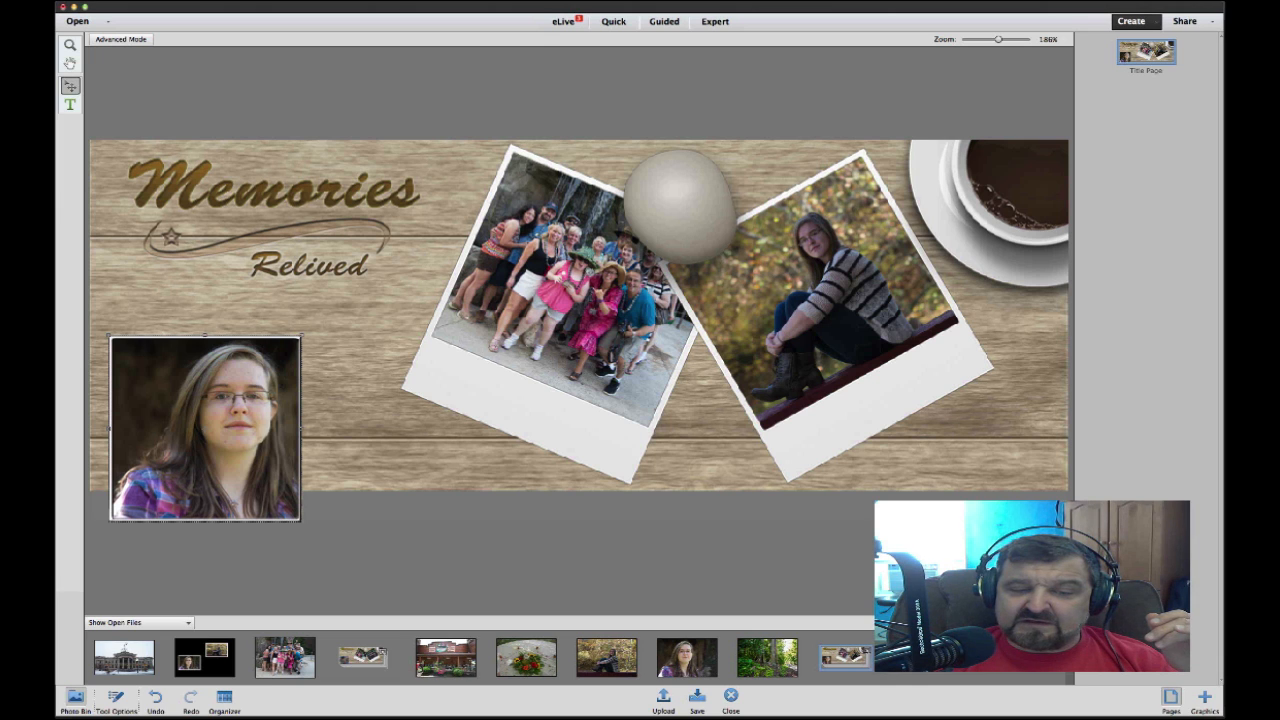
double_click(446, 657)
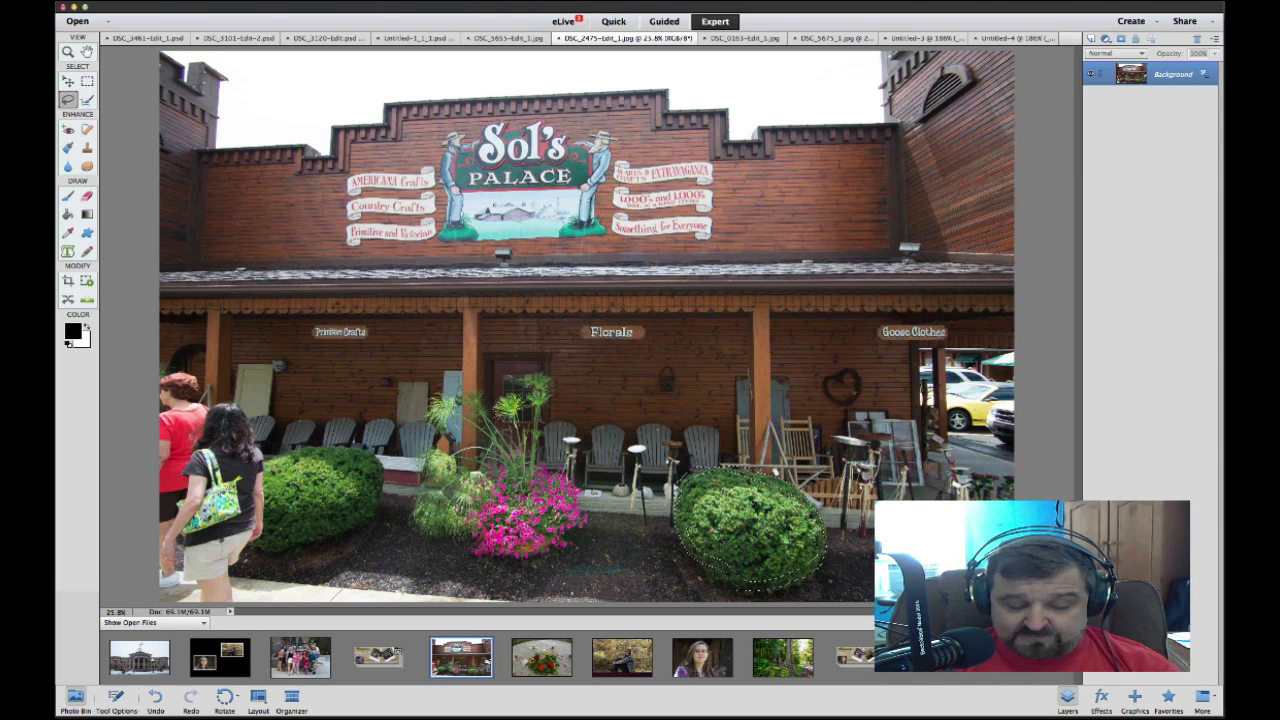
key("super+d")
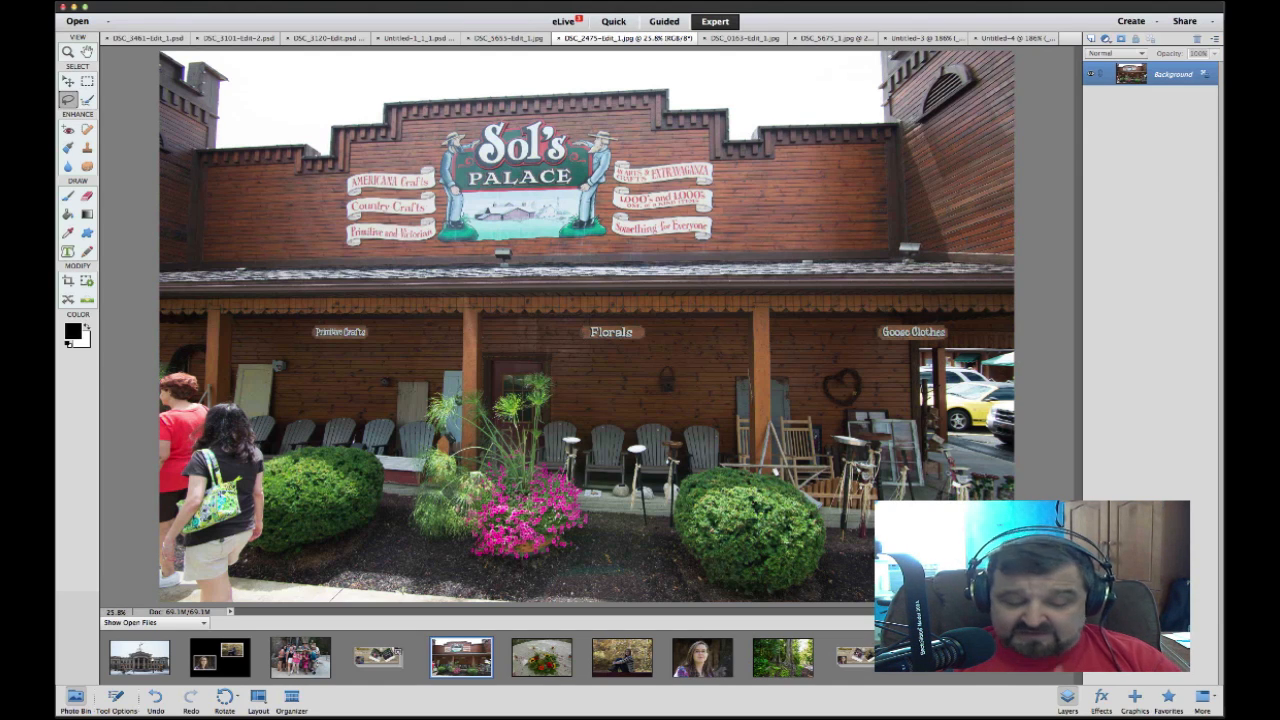
key("super+j")
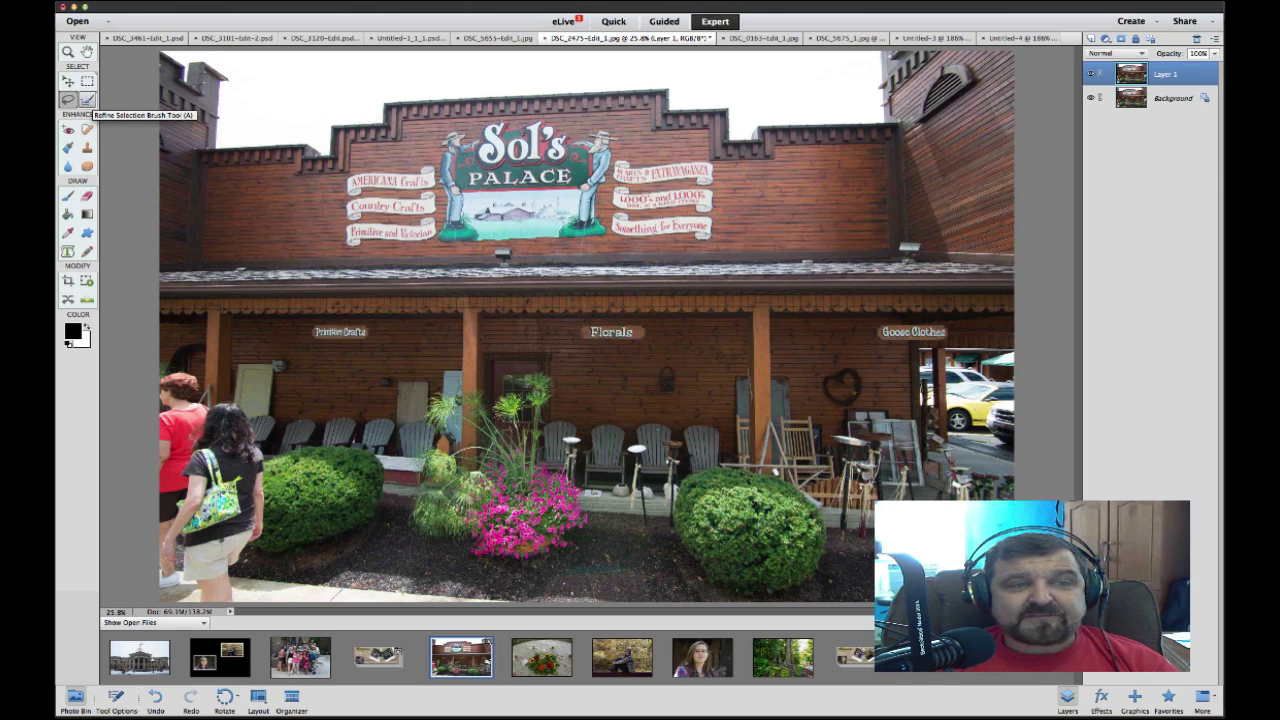
Select the flowering plant with a loose outline and set the Refine Selection Brush to Push mode
left_click(87, 100)
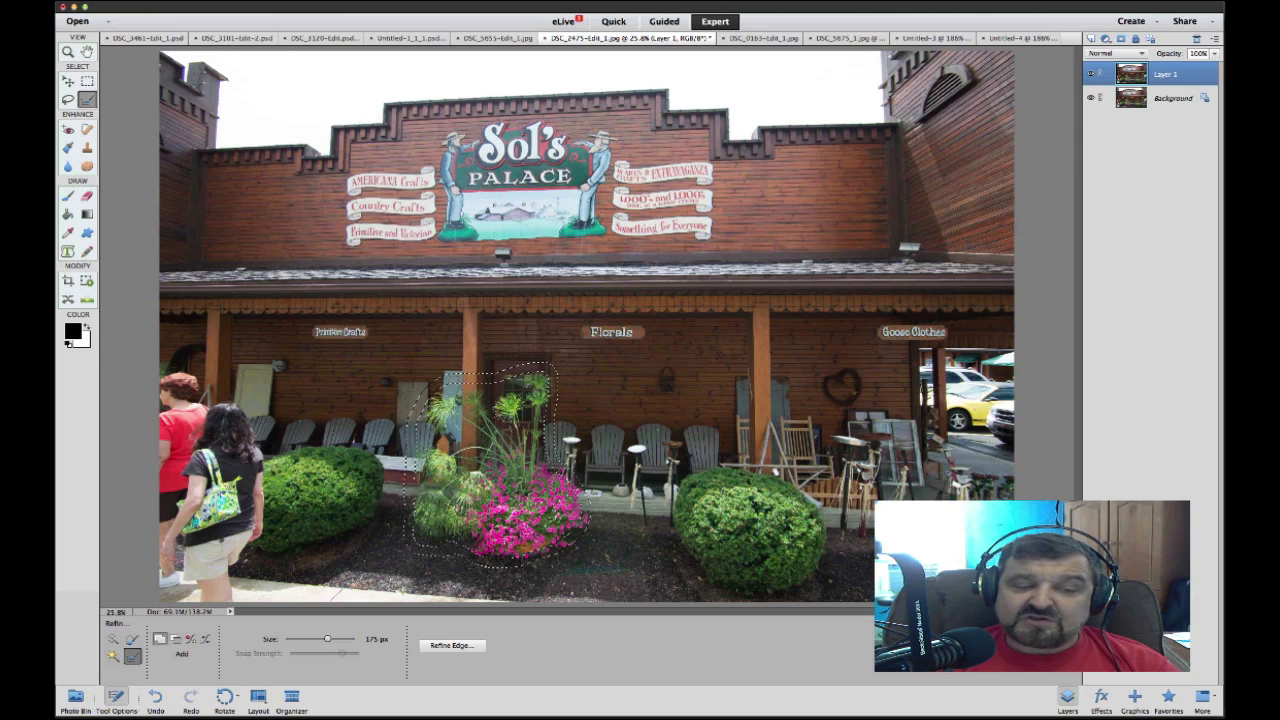
left_click(132, 638)
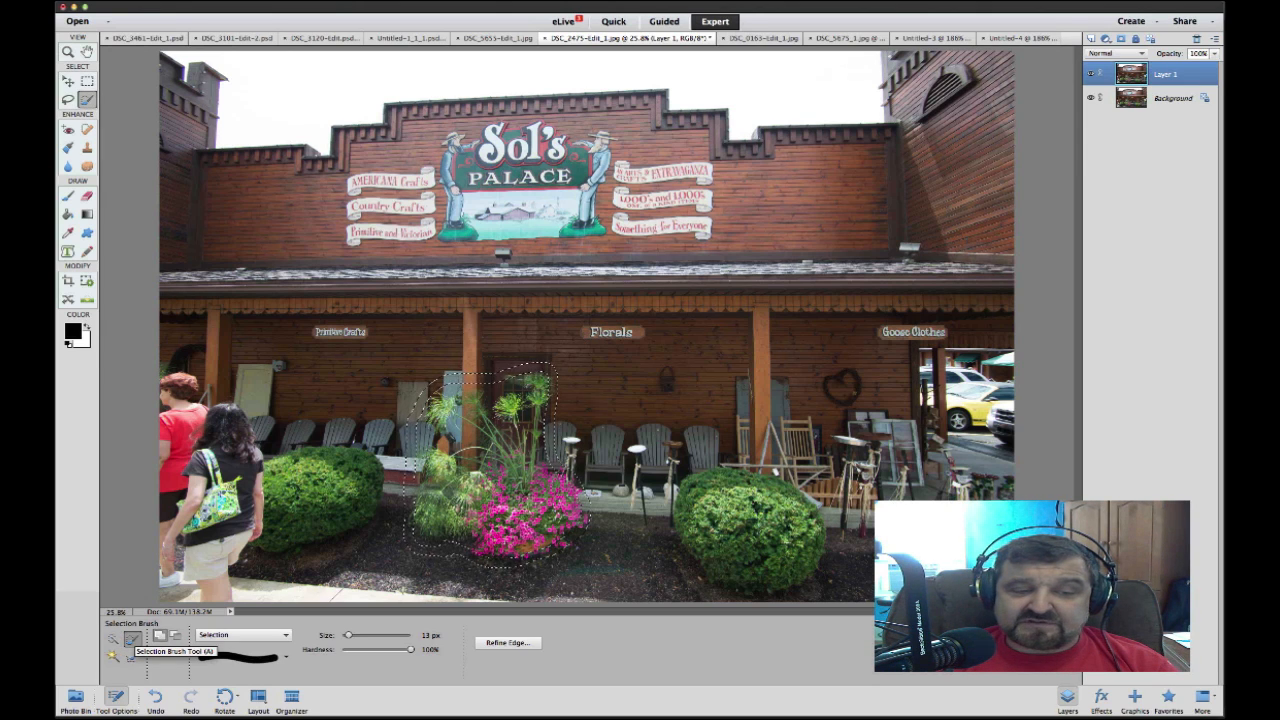
left_click(132, 655)
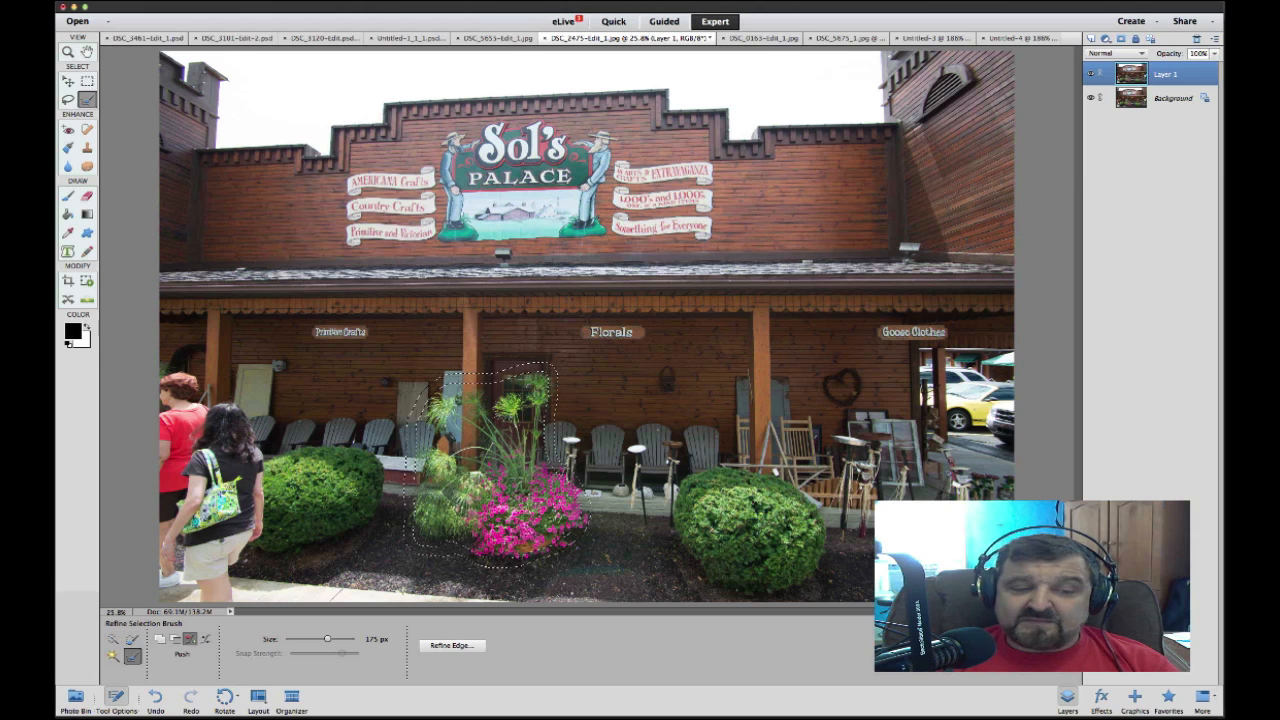
left_click(205, 639)
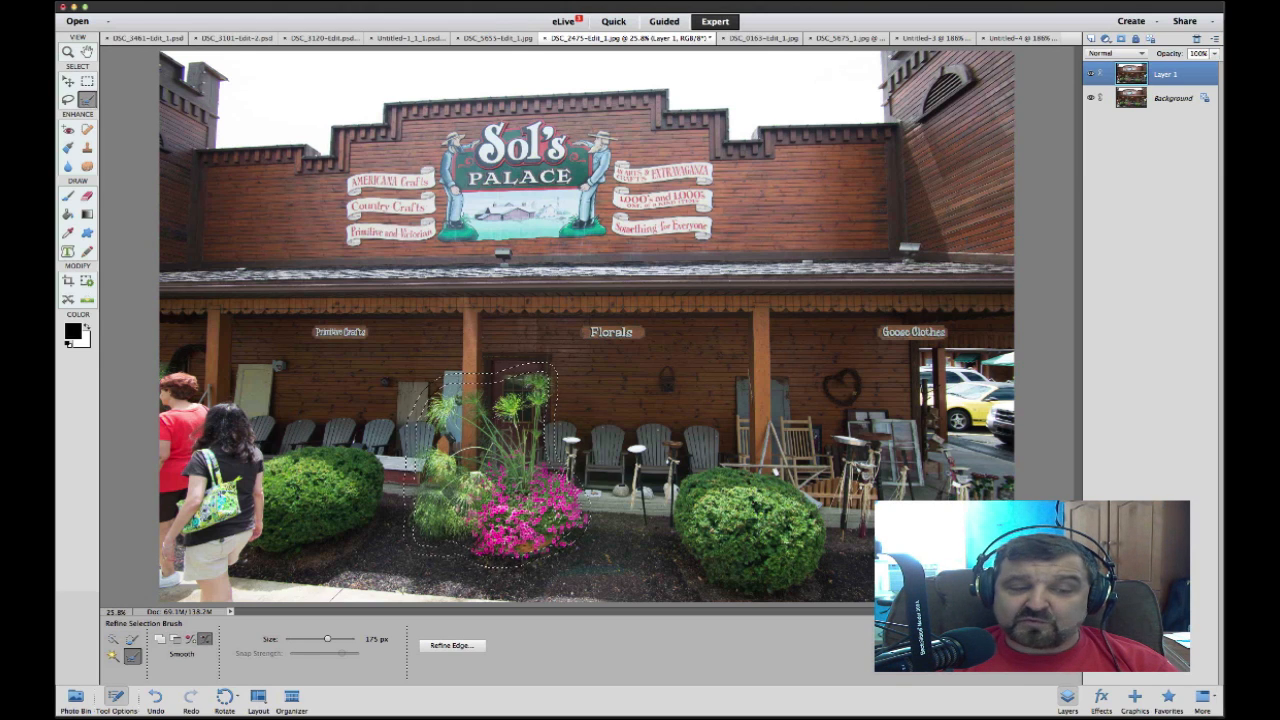
left_click(189, 639)
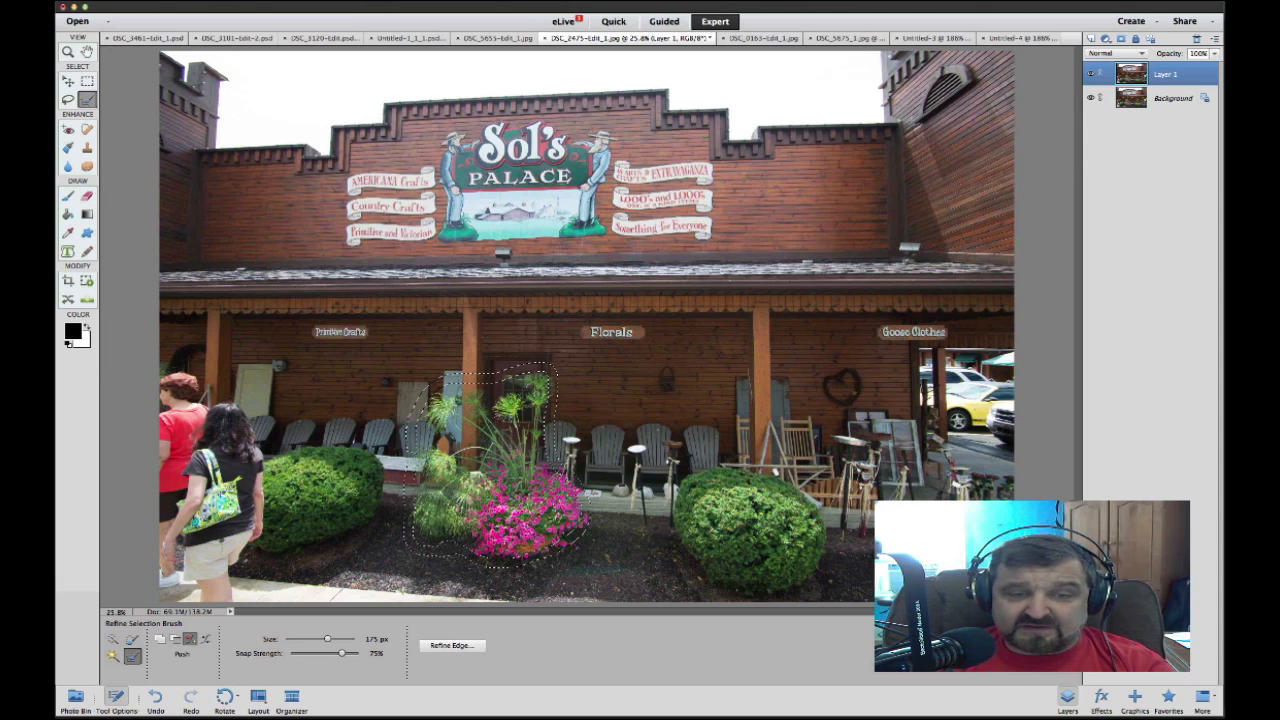
Set the Refine Selection Brush size to 400 px and smooth the selection edge around the flowering plant
key("bracketright")
key("bracketright")
key("bracketright")
key("bracketright")
key("bracketright")
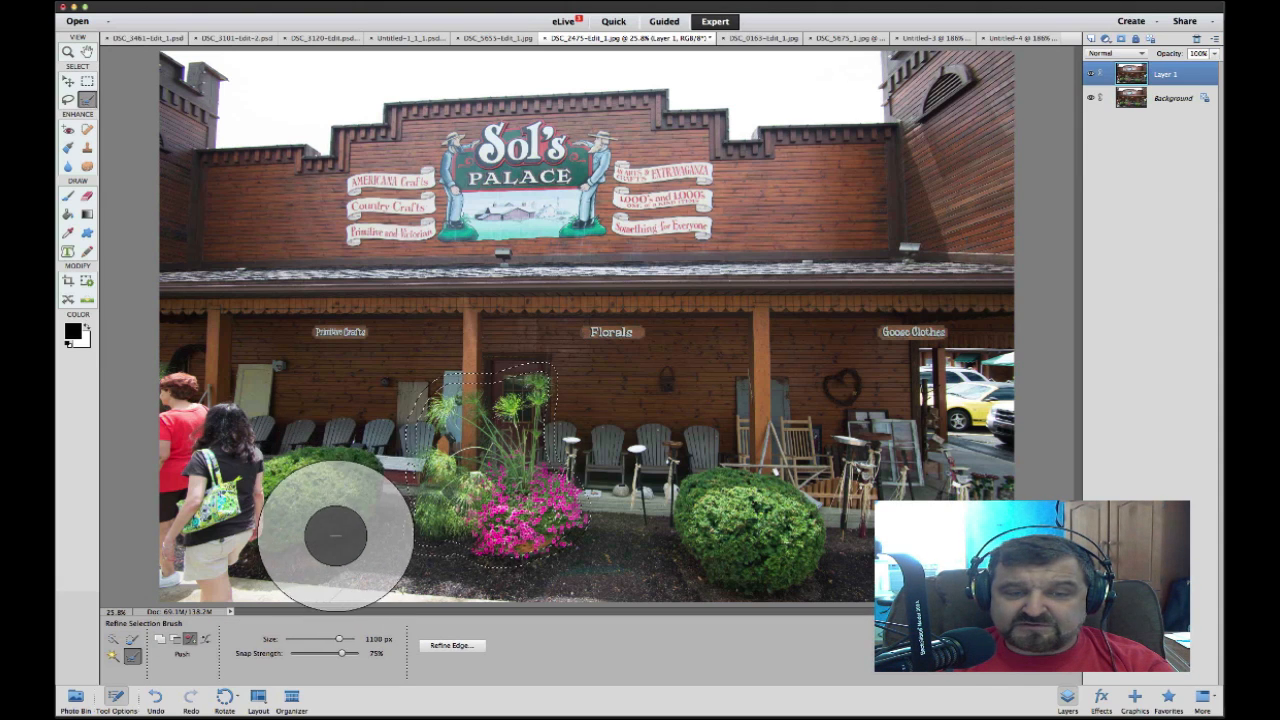
key("bracketleft")
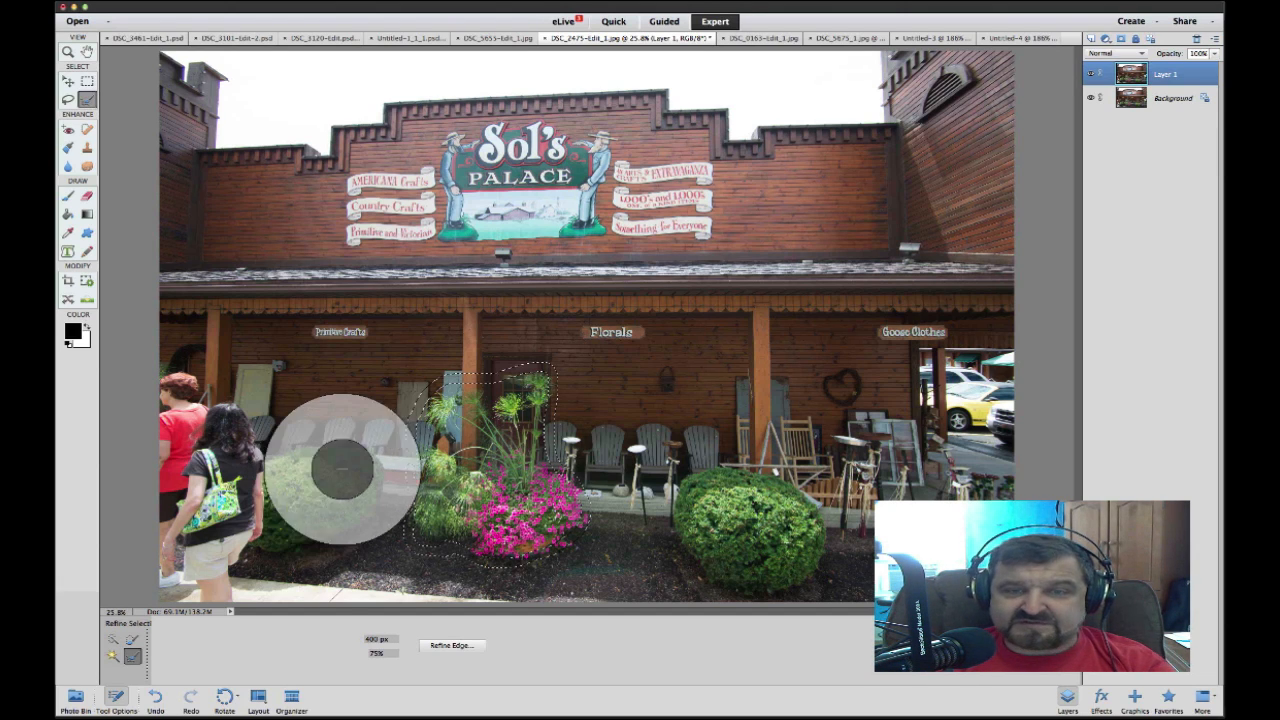
key("bracketleft")
key("bracketleft")
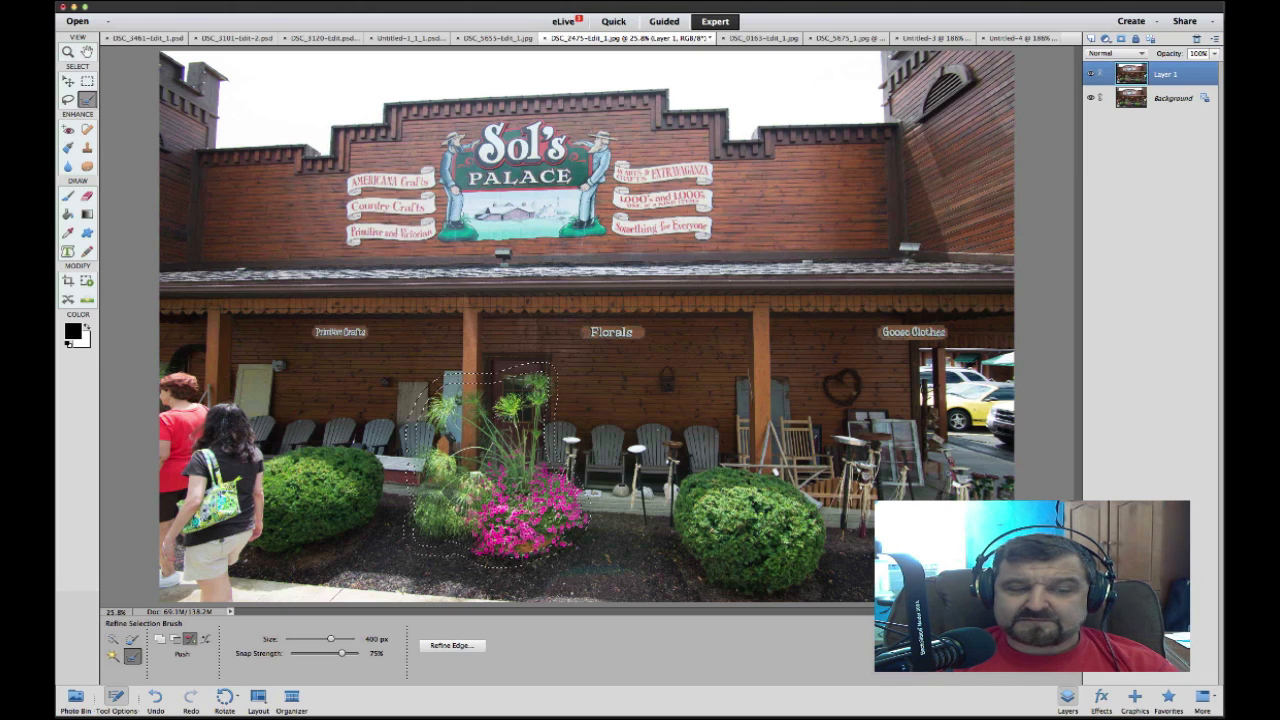
left_click(205, 639)
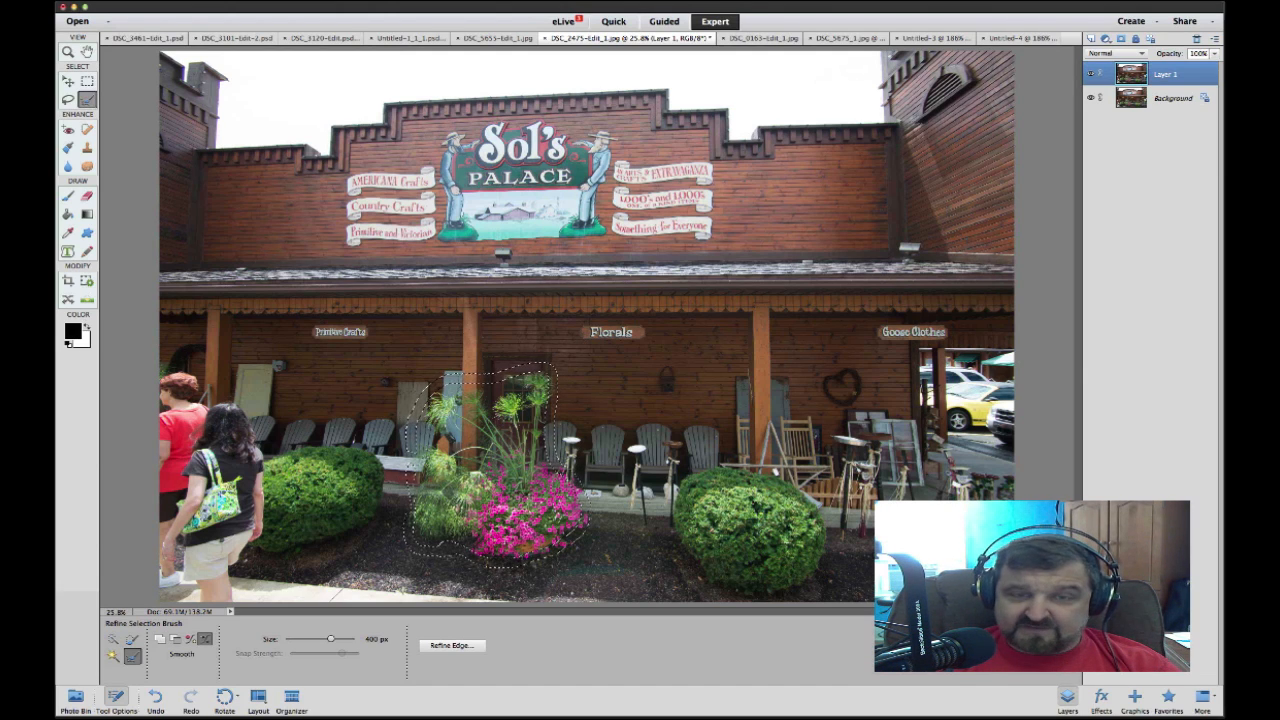
Clear the selection and paint a new one around the flowering plant with the Selection Brush at 13 px
key("super+d")
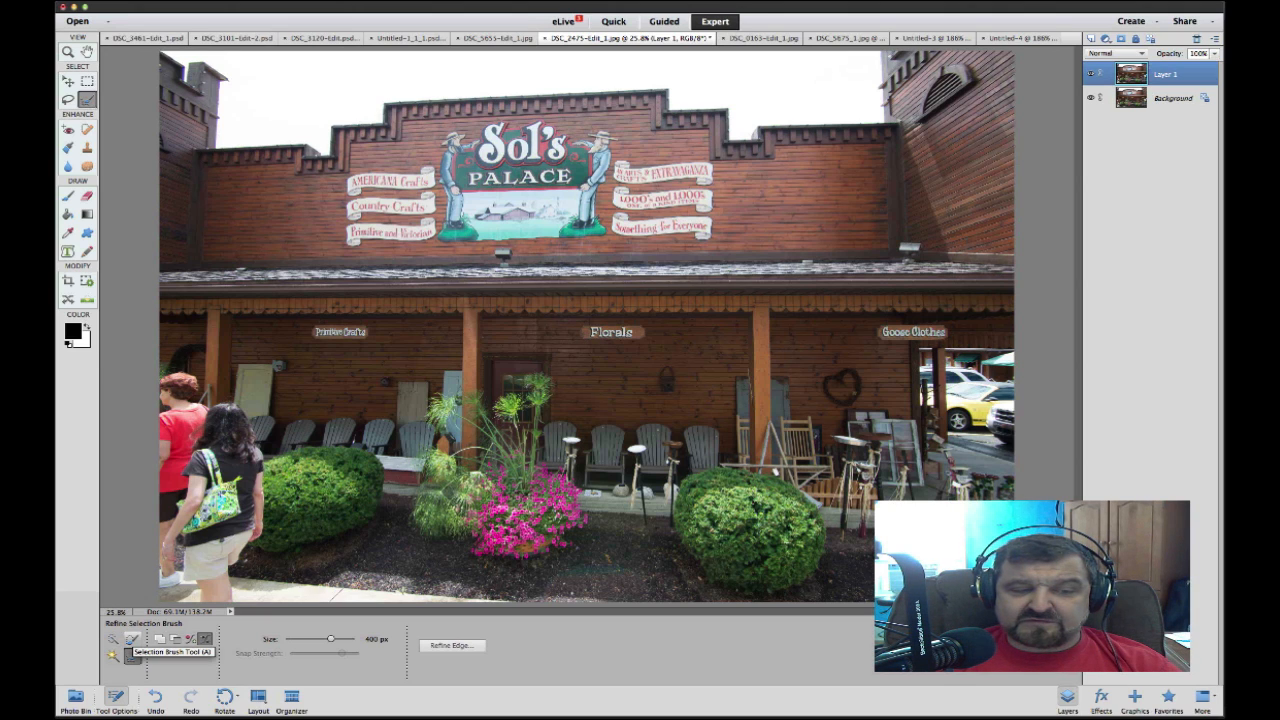
left_click(131, 639)
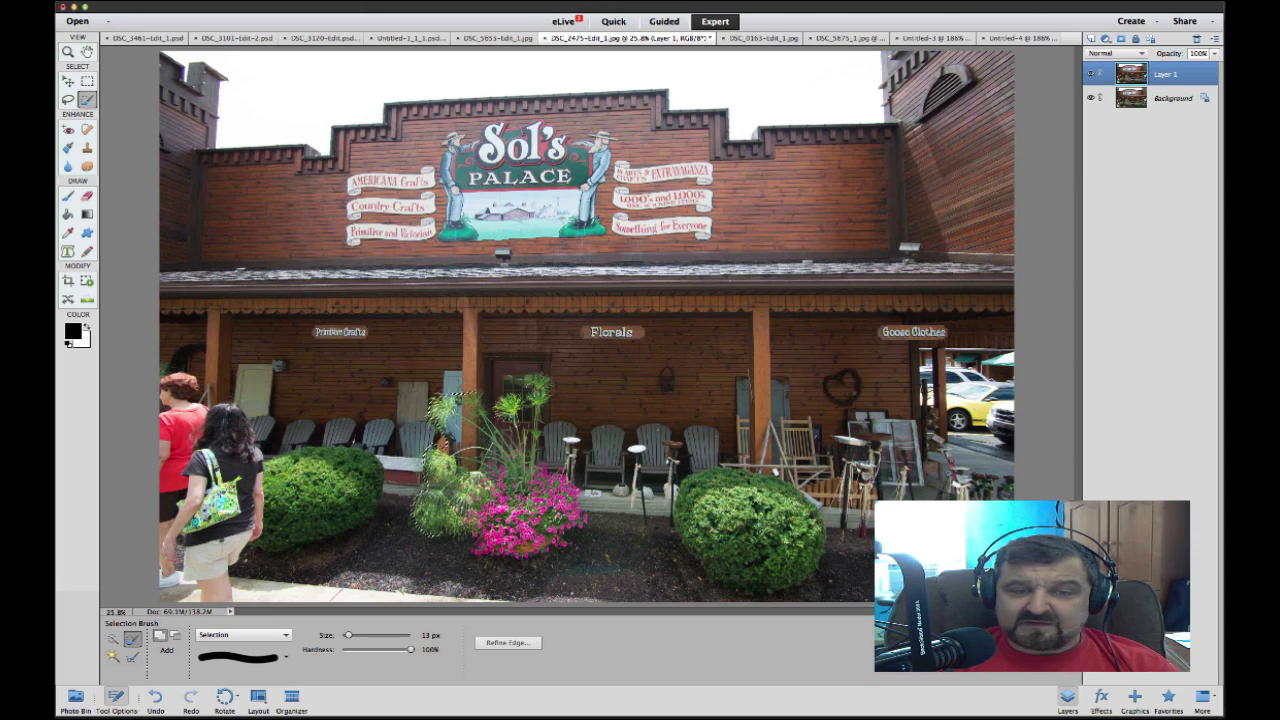
left_click_drag(524, 376, 553, 396)
mouse_move(572, 476)
left_mouse_down()
mouse_move(590, 495)
mouse_move(558, 547)
mouse_move(496, 562)
left_mouse_up()
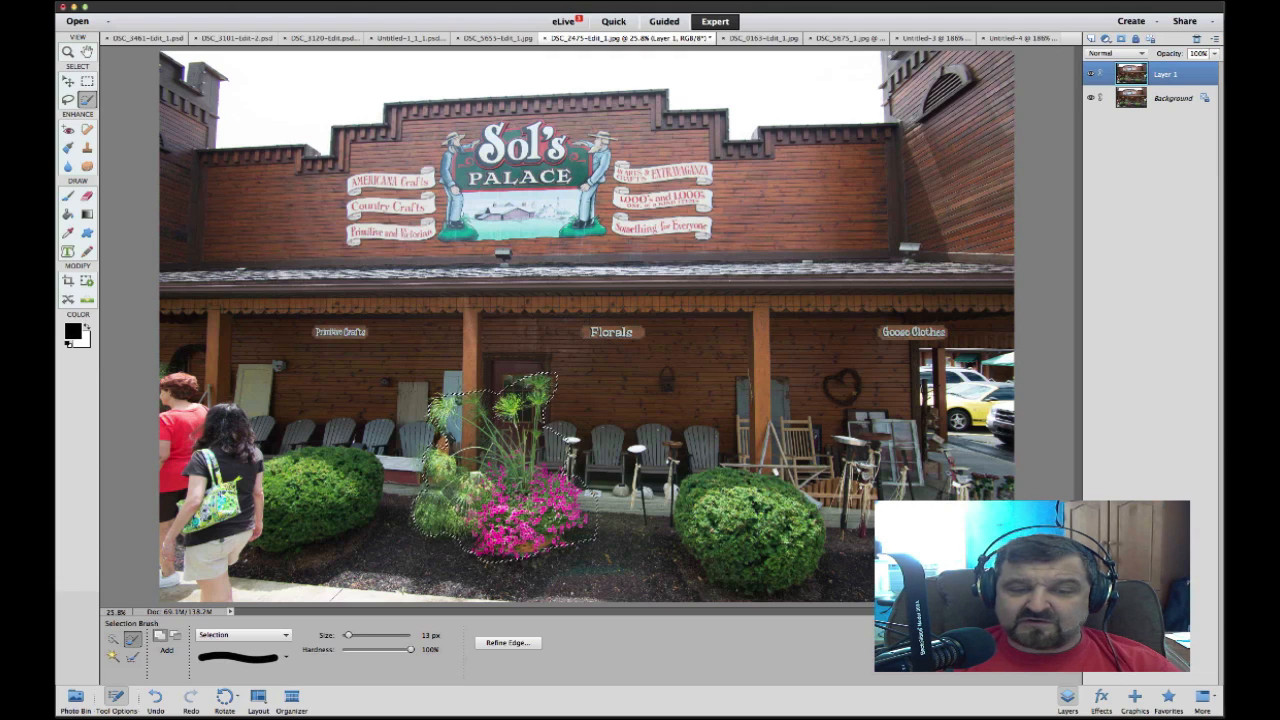
Preview the plant selection in Refine Edge, uncovering its outline, and accept the dialog
left_click(507, 642)
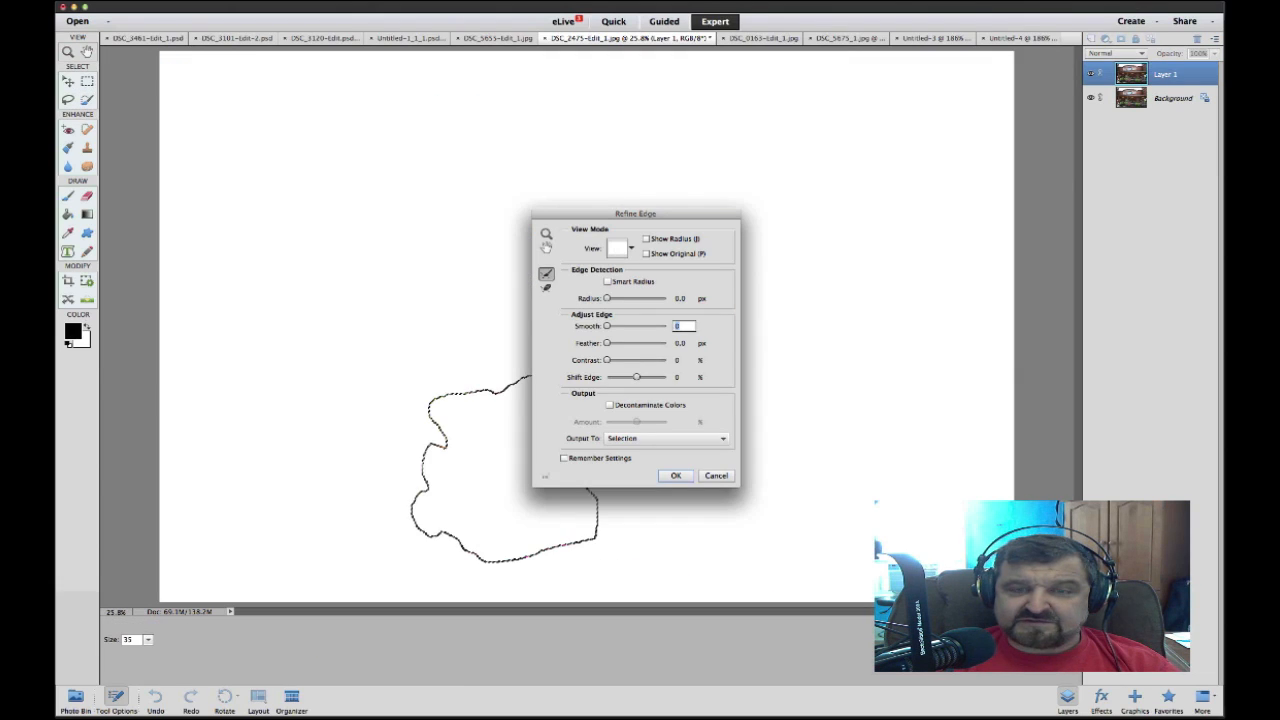
left_click_drag(635, 213, 734, 156)
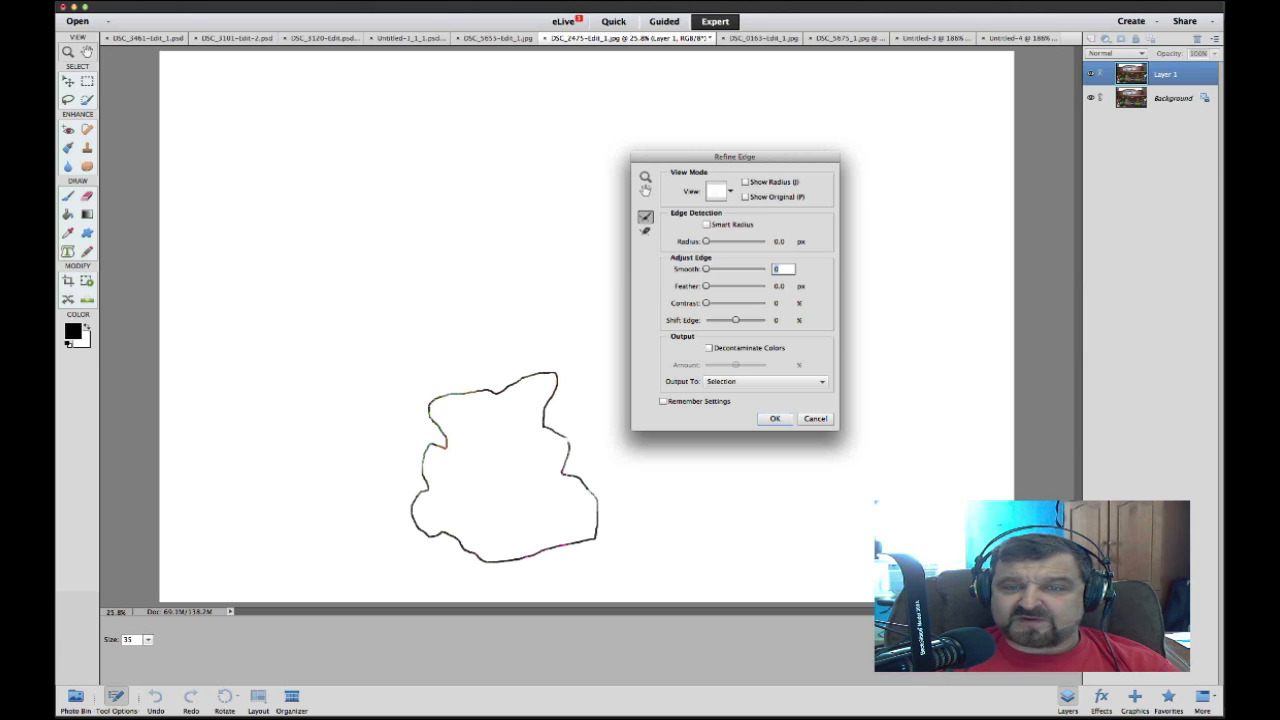
key("Return")
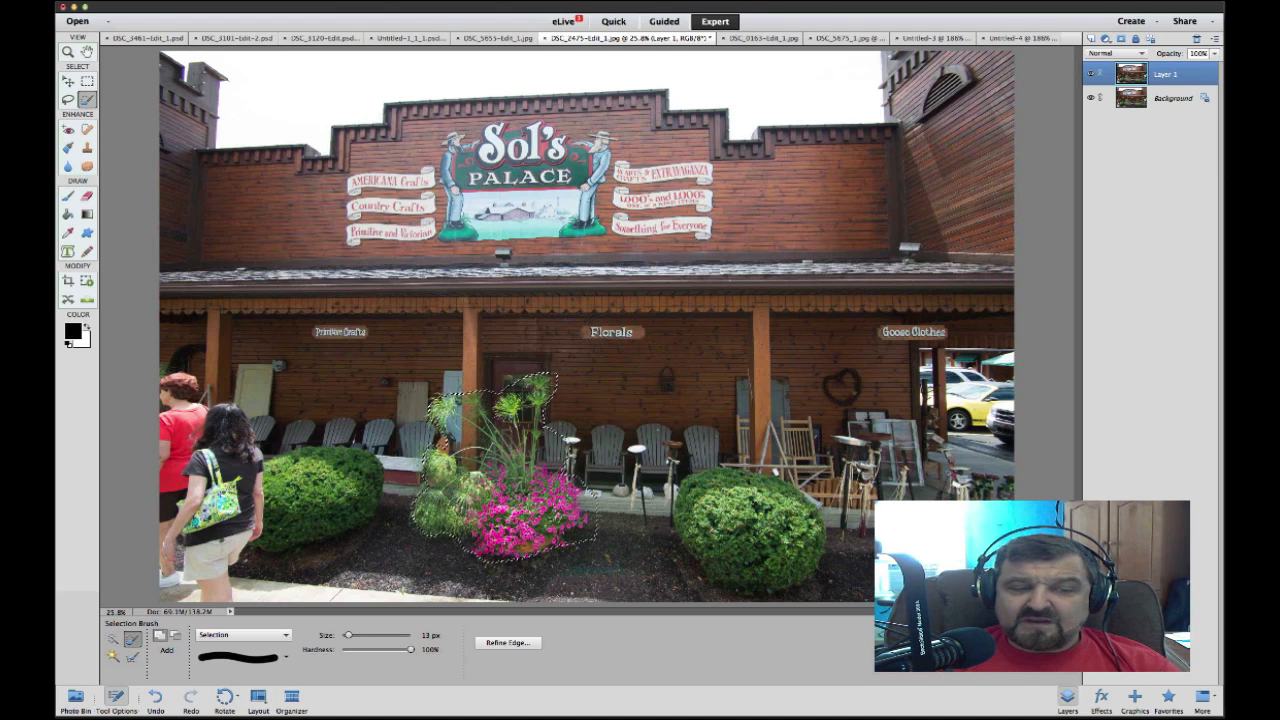
Switch to the Refine Selection Brush in Push mode for the plant's selection edge
left_click(132, 656)
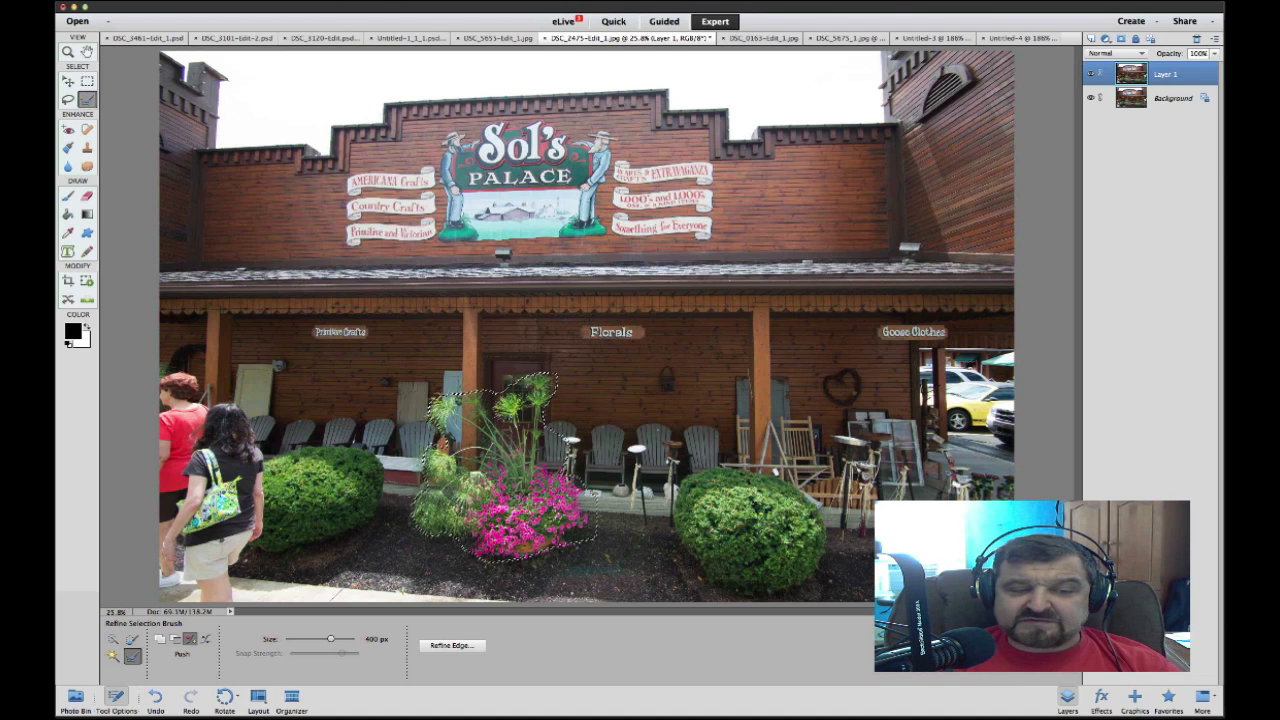
left_click(205, 639)
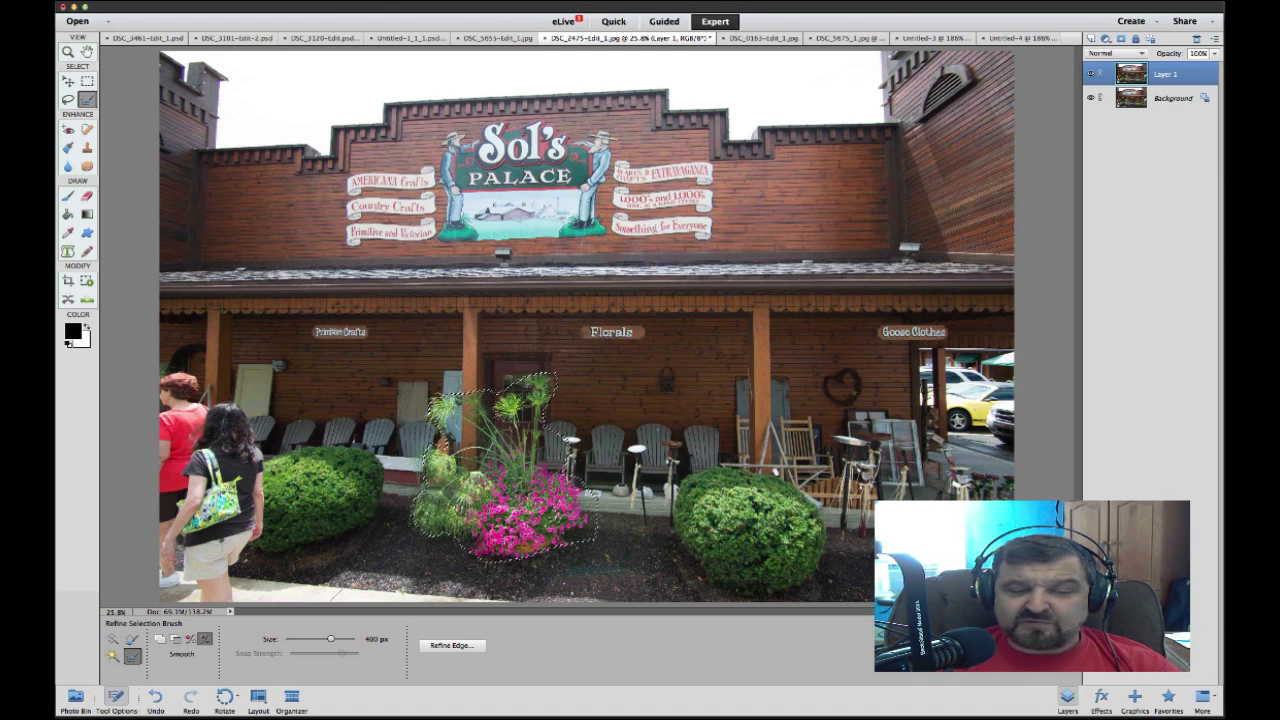
left_click(190, 639)
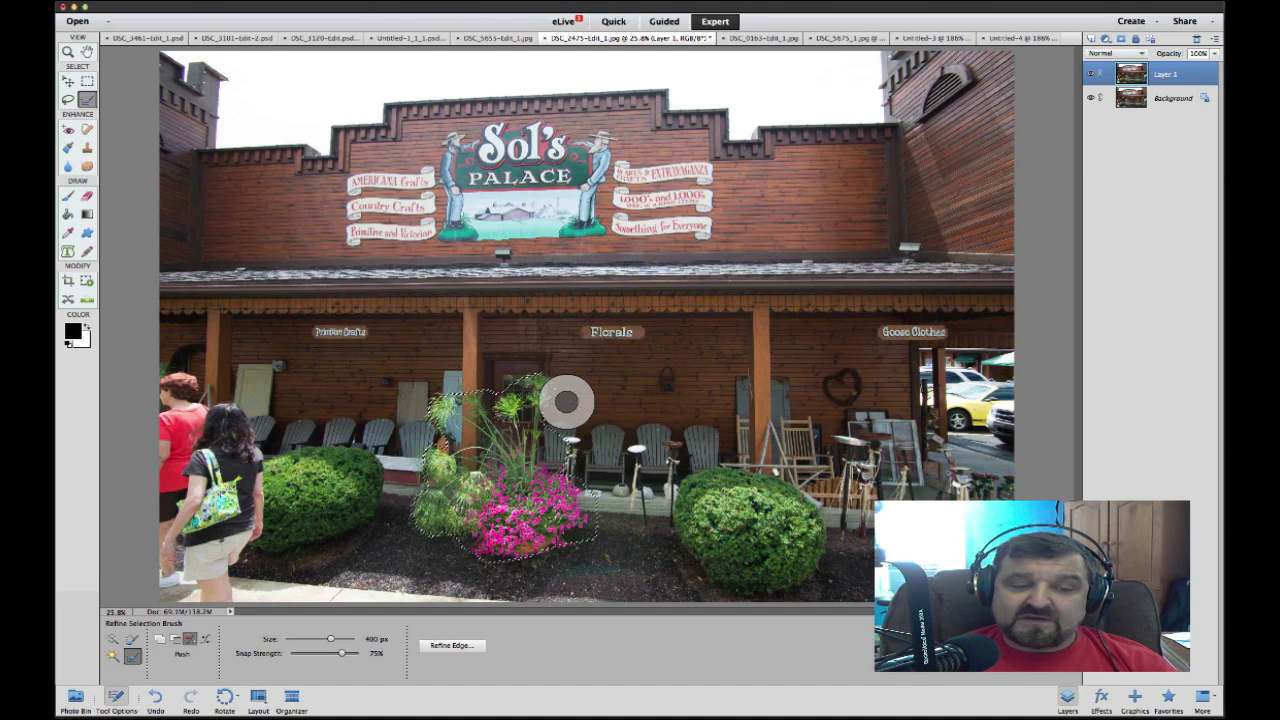
Open the photo of the table centerpiece with sunflowers and switch to Guided editing
left_click(75, 698)
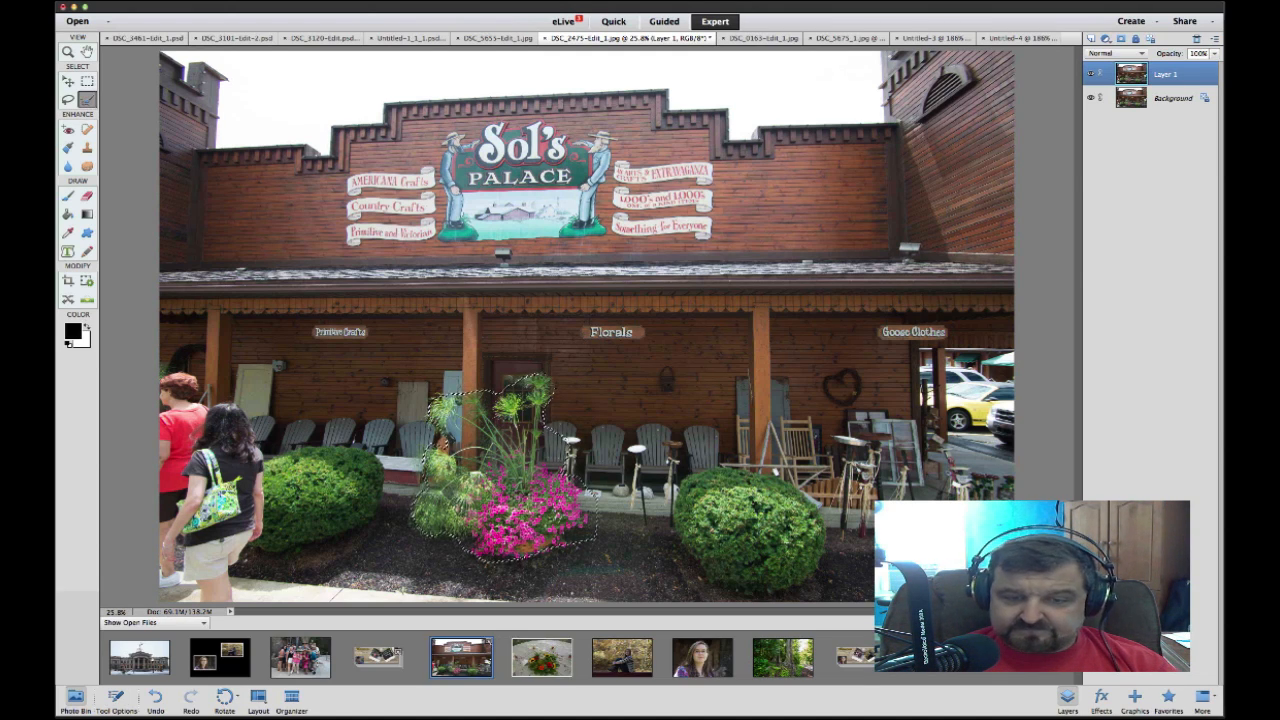
left_click(541, 657)
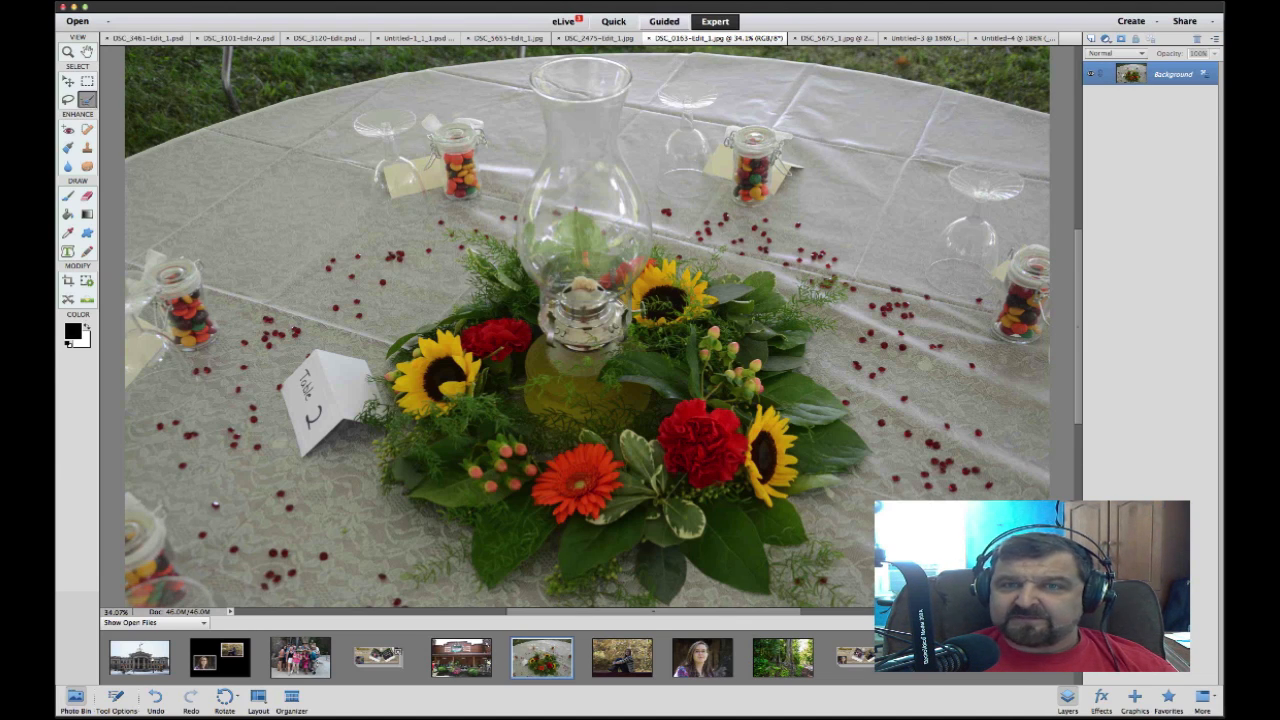
left_click(664, 21)
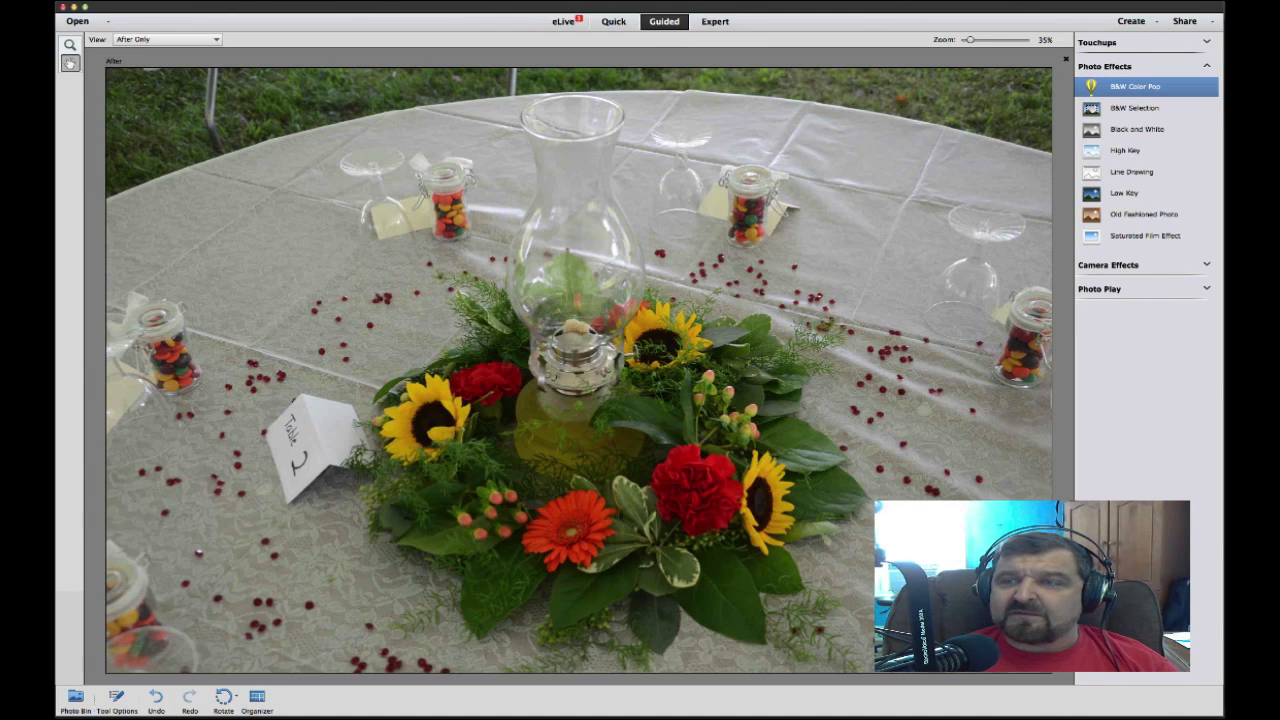
Try the Red, Yellow and Blue presets of B&W Color Pop on the centerpiece photo, ending on Red
left_click(1135, 87)
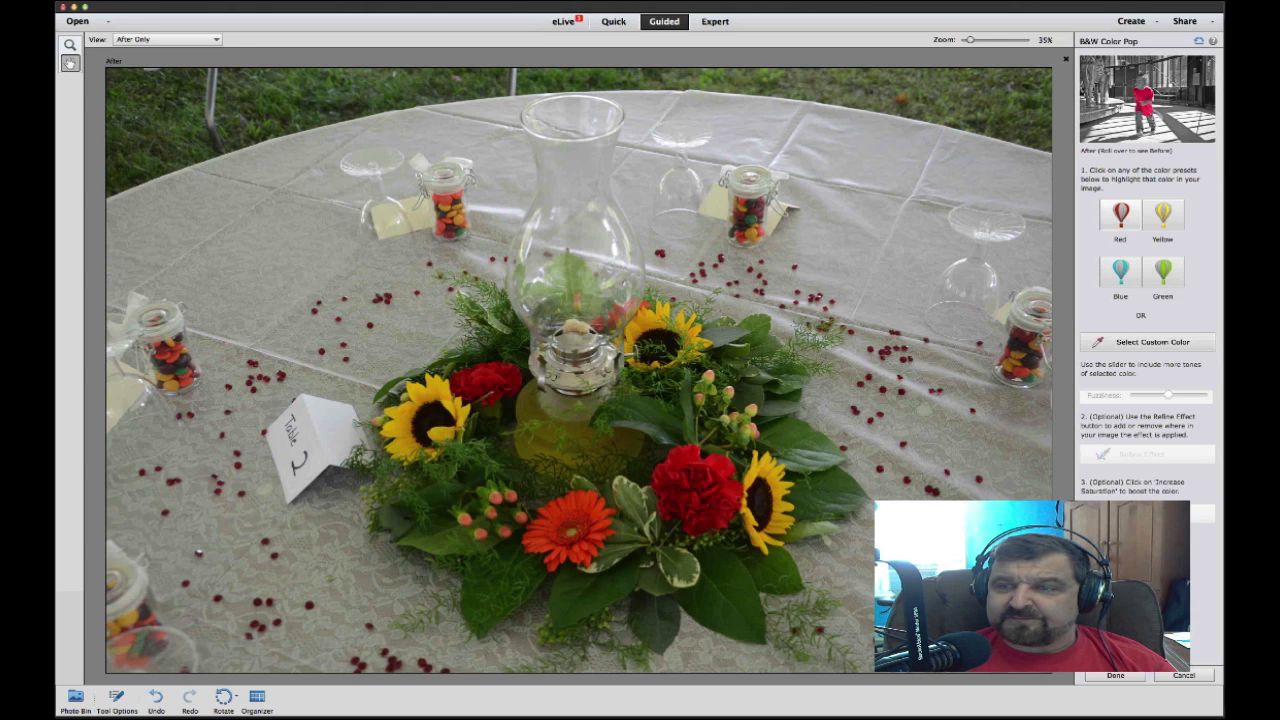
left_click(1120, 215)
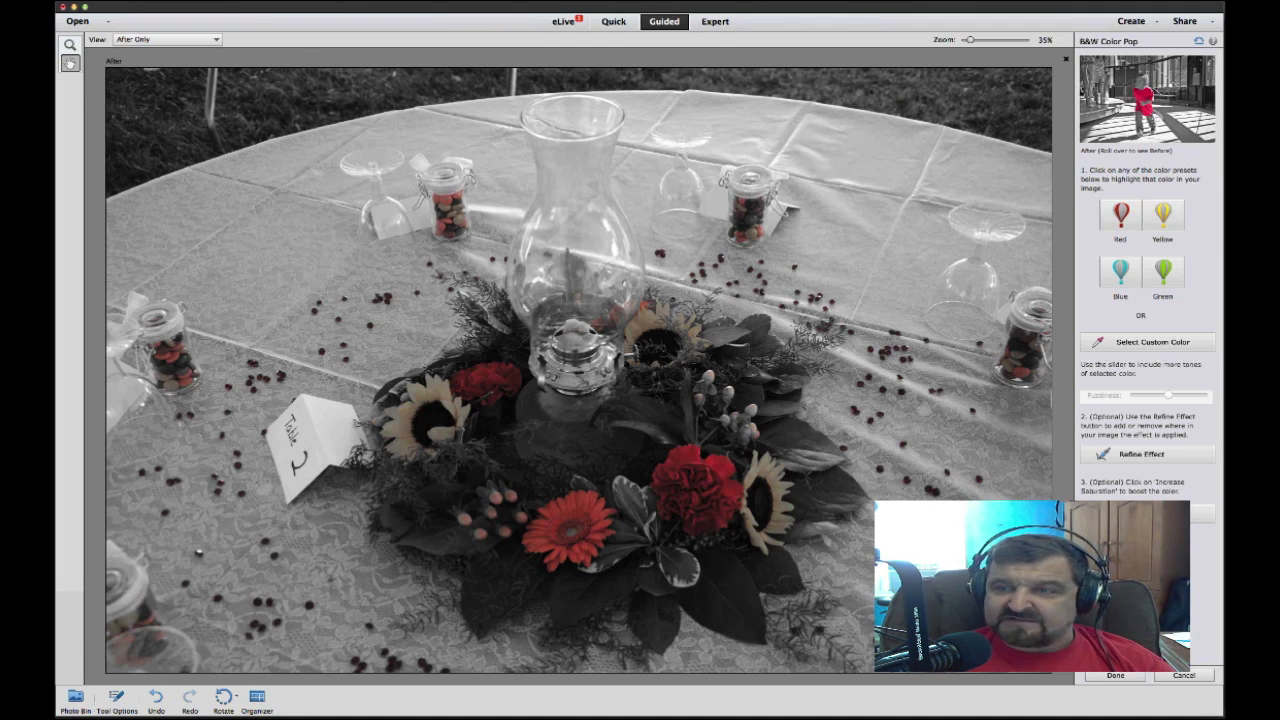
left_click(1163, 215)
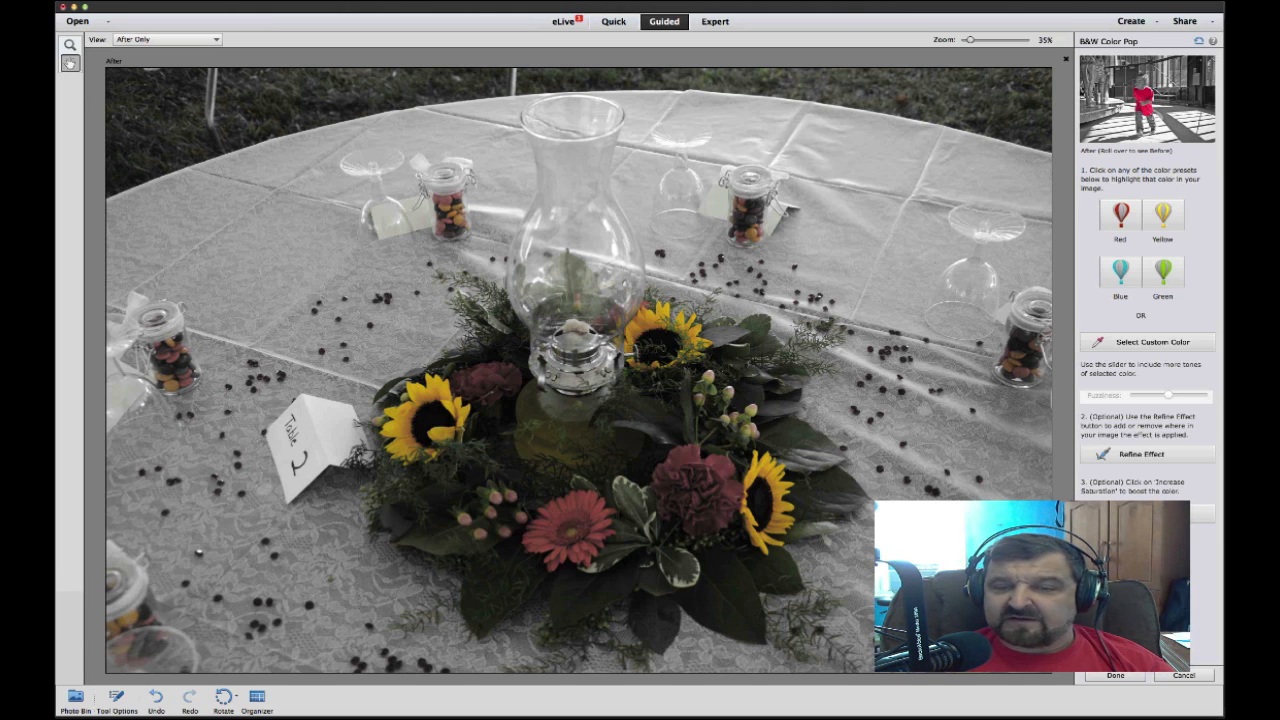
left_click(1120, 270)
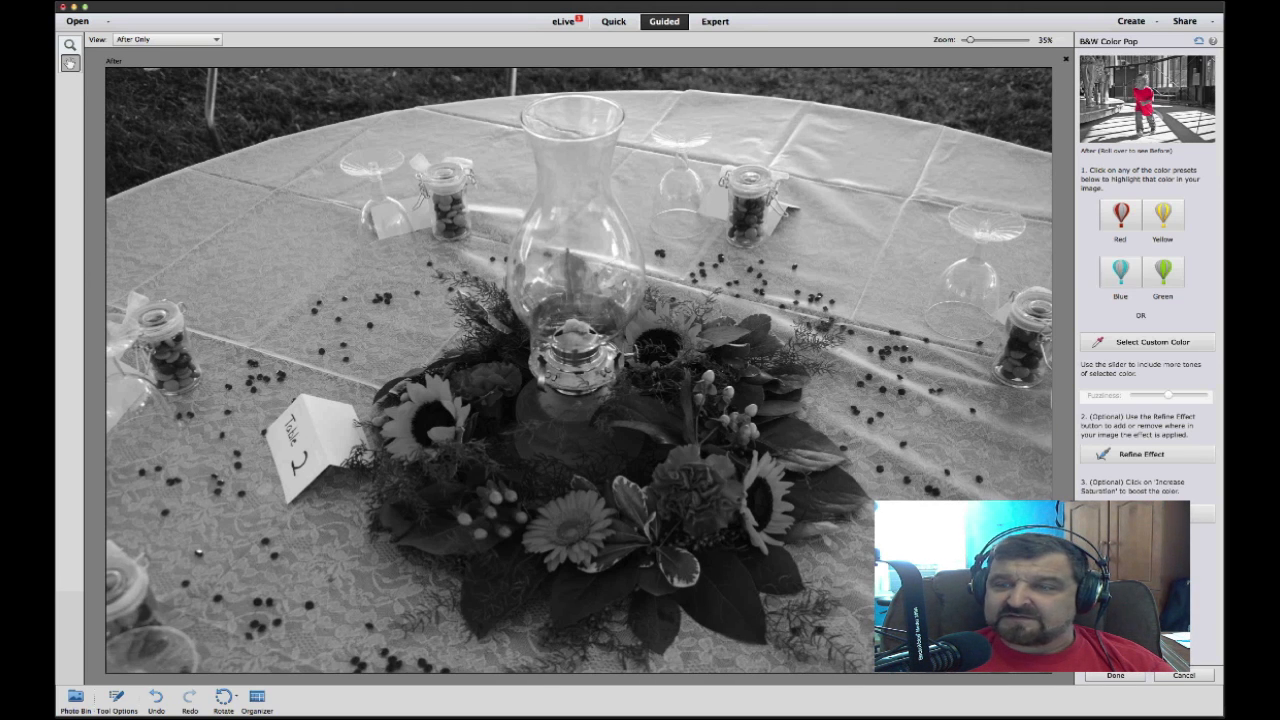
left_click(1120, 215)
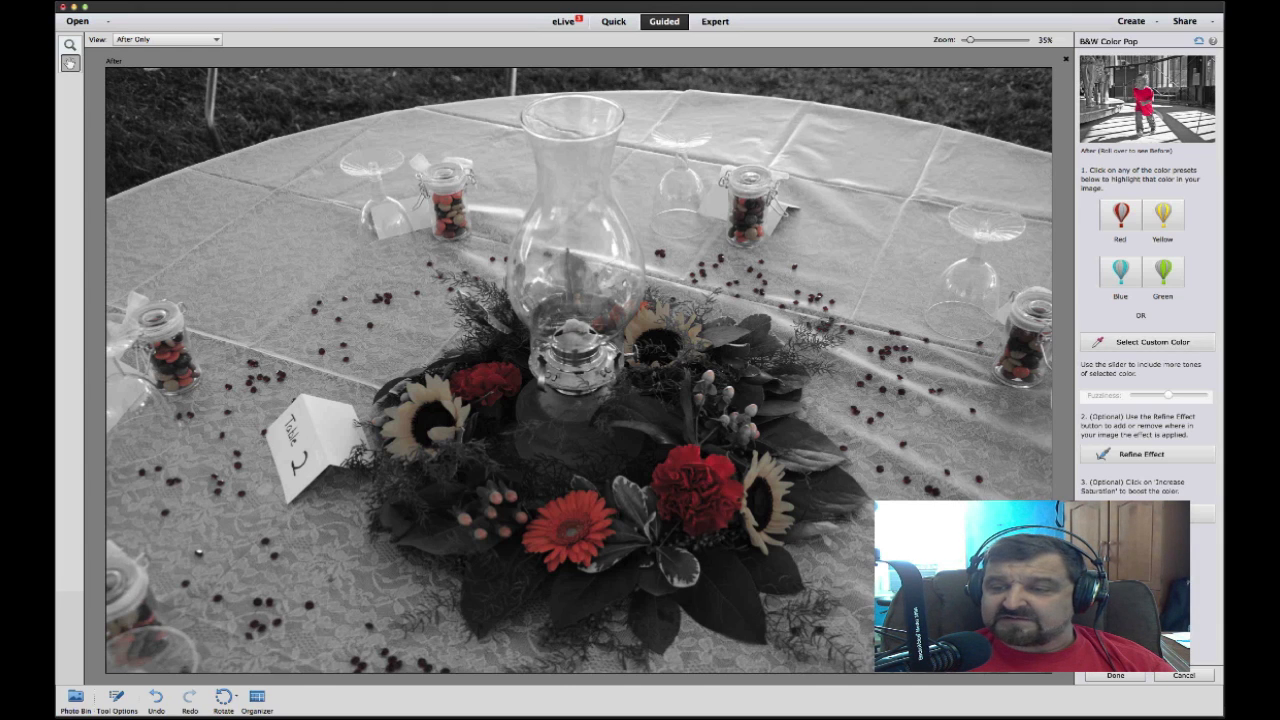
Refine the color pop by painting yellow back into two sunflowers and partly subtracting it from the one beside the lamp
left_click(1141, 454)
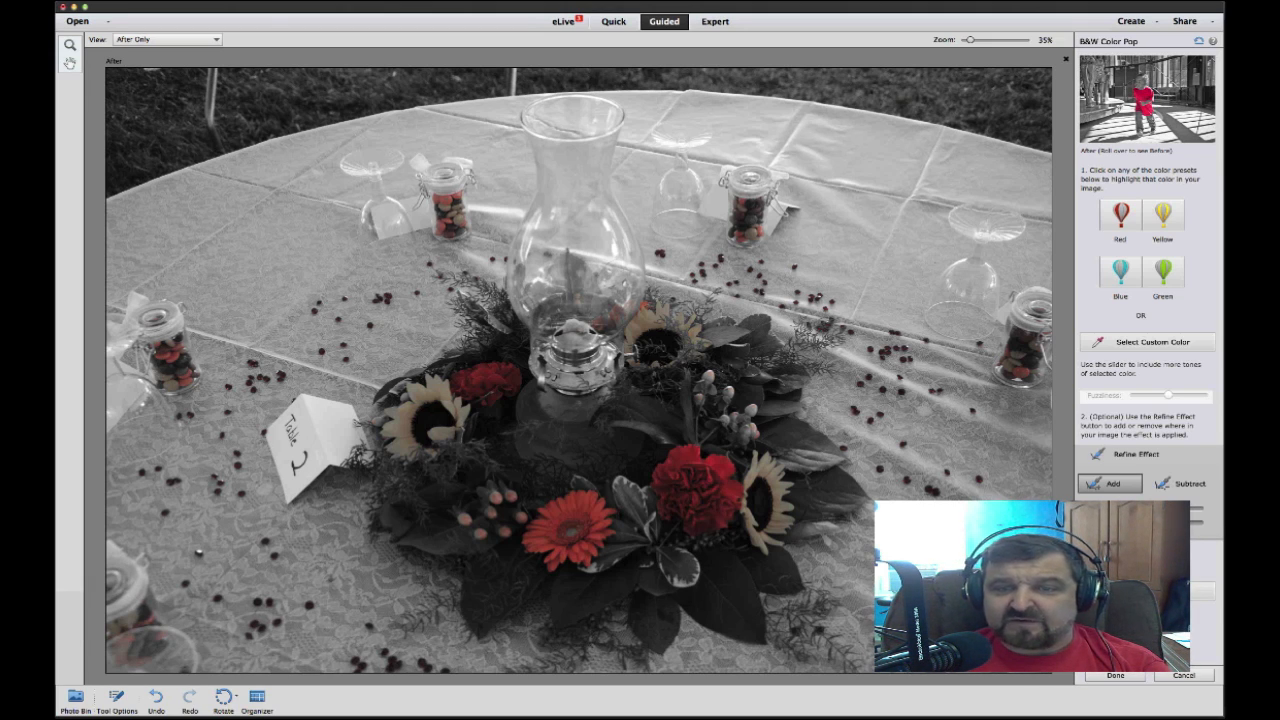
mouse_move(650, 318)
left_mouse_down()
mouse_move(666, 310)
mouse_move(694, 326)
mouse_move(695, 346)
mouse_move(642, 314)
mouse_move(628, 344)
mouse_move(682, 356)
left_mouse_up()
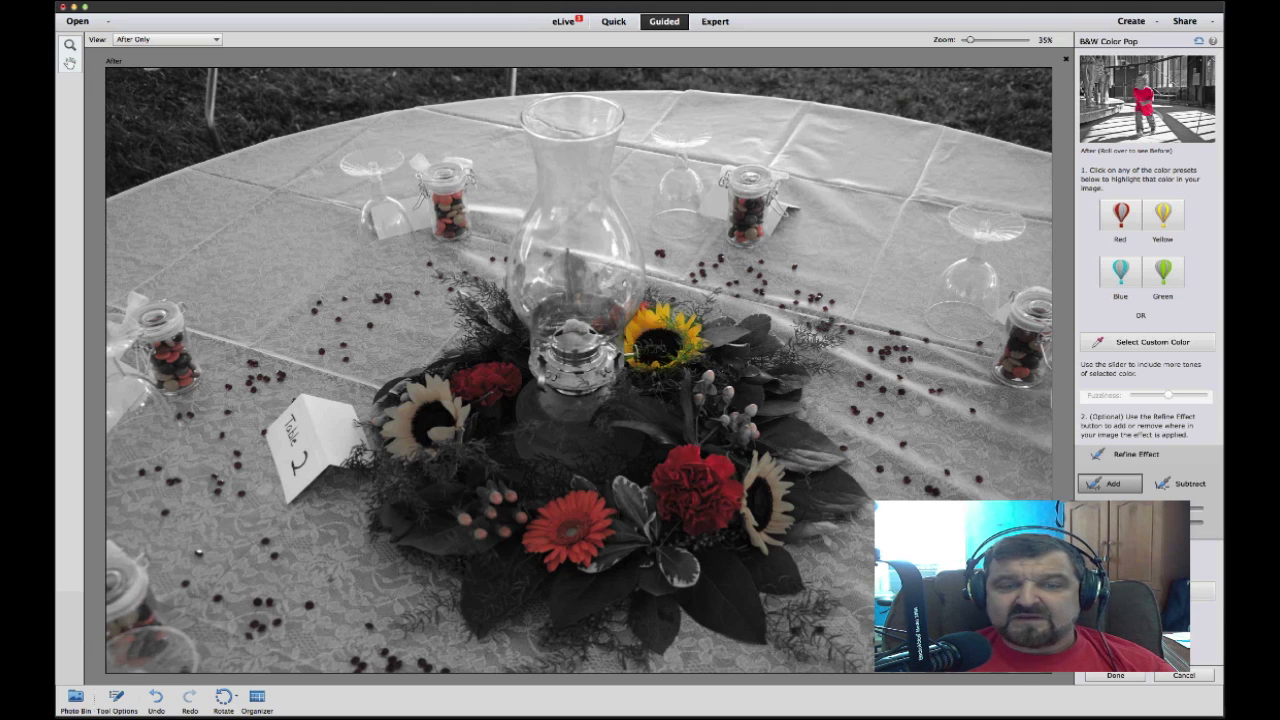
mouse_move(456, 408)
left_mouse_down()
mouse_move(436, 382)
mouse_move(411, 389)
mouse_move(384, 422)
mouse_move(395, 453)
mouse_move(426, 452)
mouse_move(465, 410)
left_mouse_up()
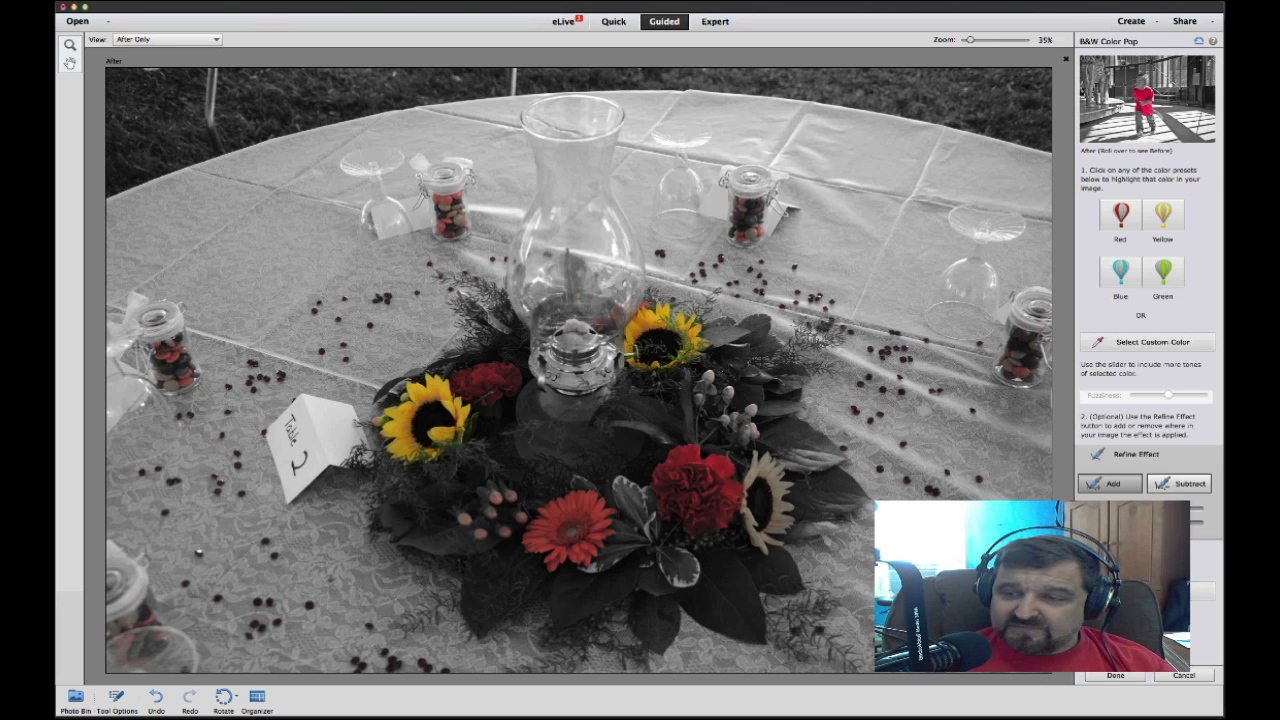
left_click(1179, 484)
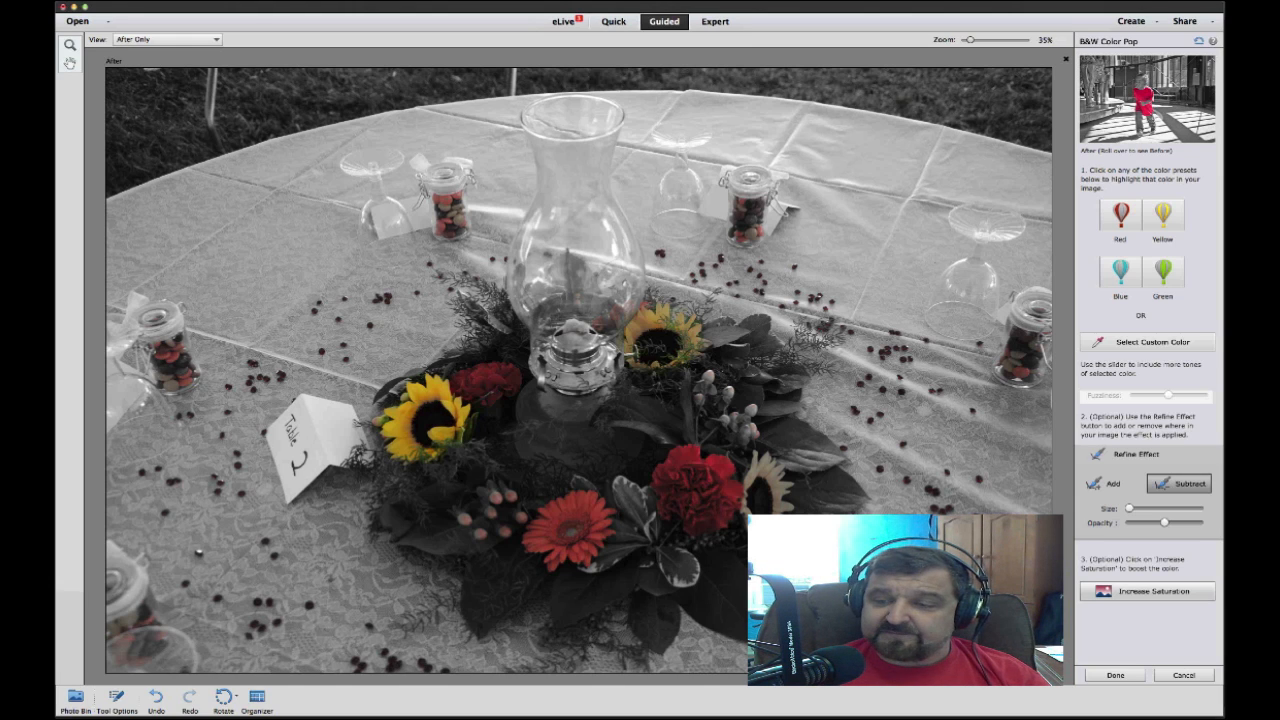
Leave the effect refinement, increase the saturation of the popped colors and cancel the B&W Color Pop edit
left_click(70, 63)
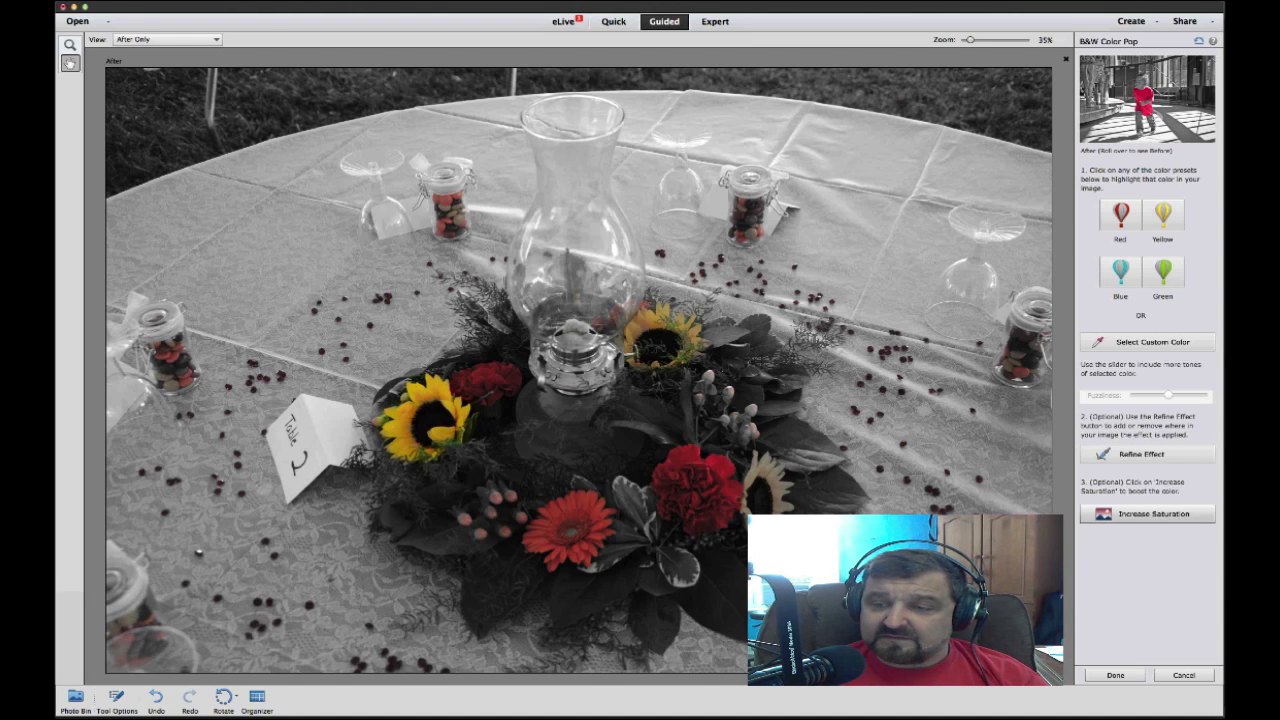
left_click(1147, 514)
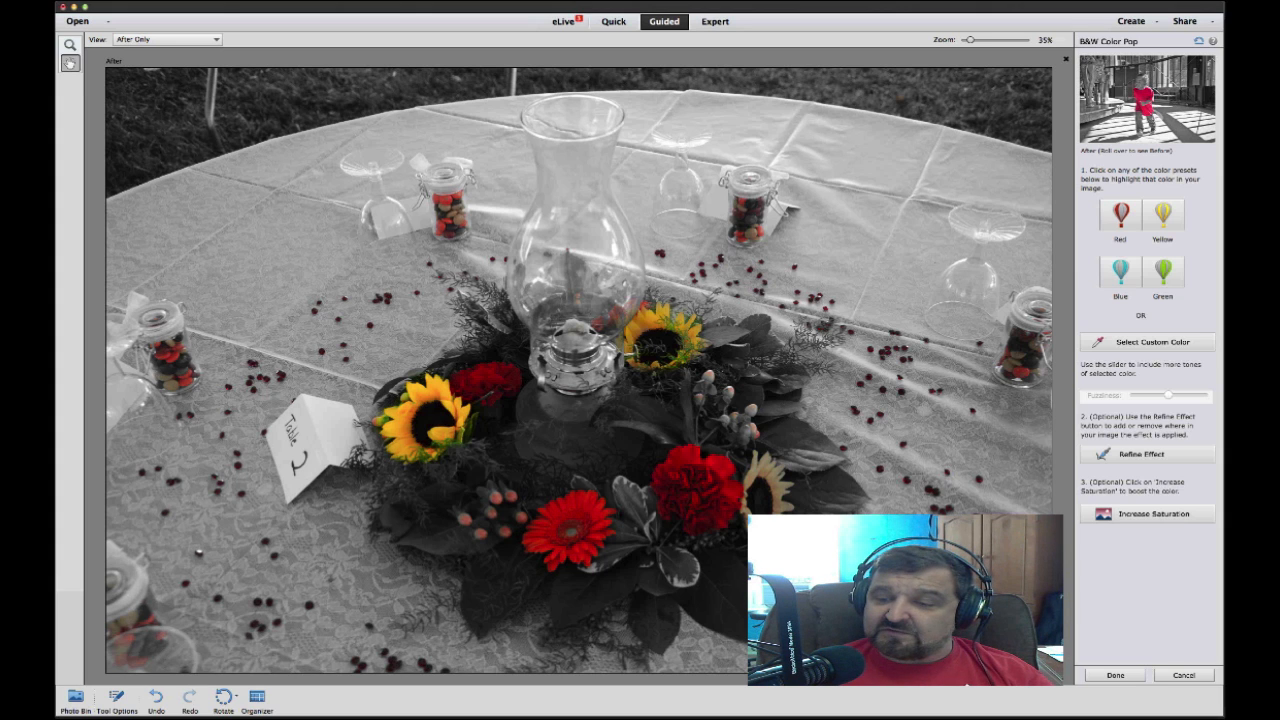
left_click(1184, 675)
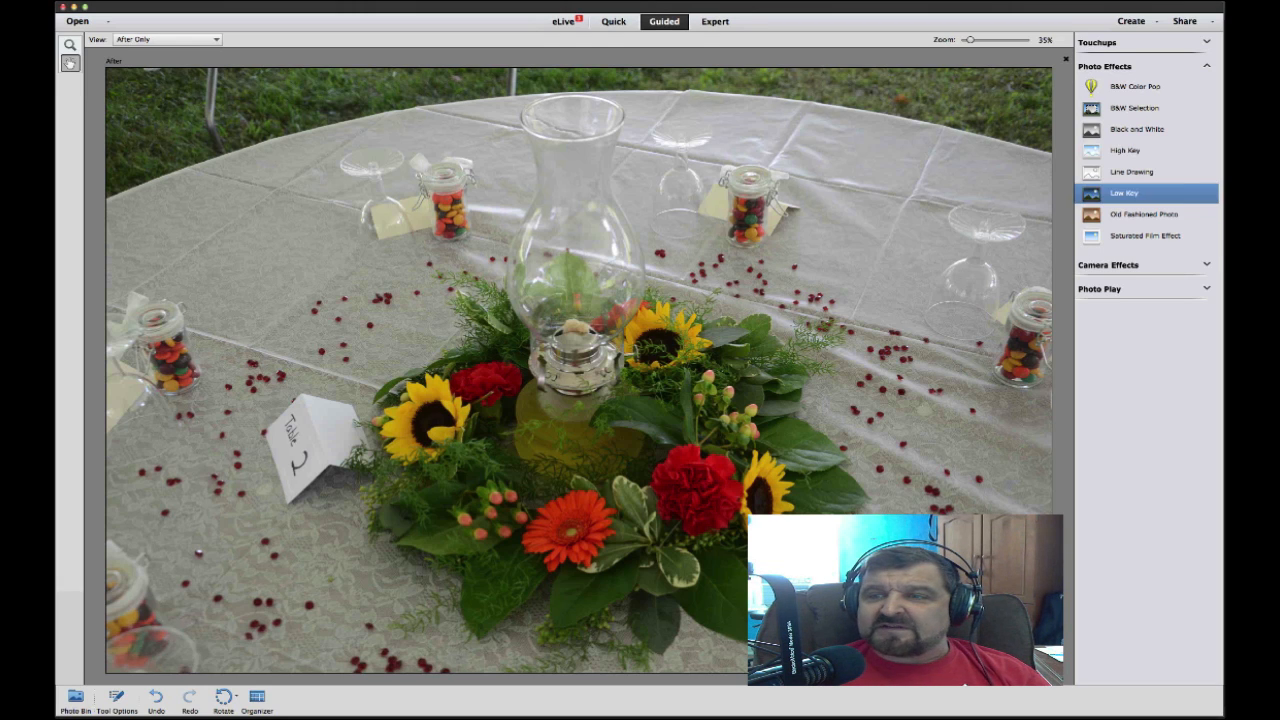
Start the guided Black and White edit on the centerpiece photo and try the Light, Lighter, Dark and Darker presets
left_click(1137, 129)
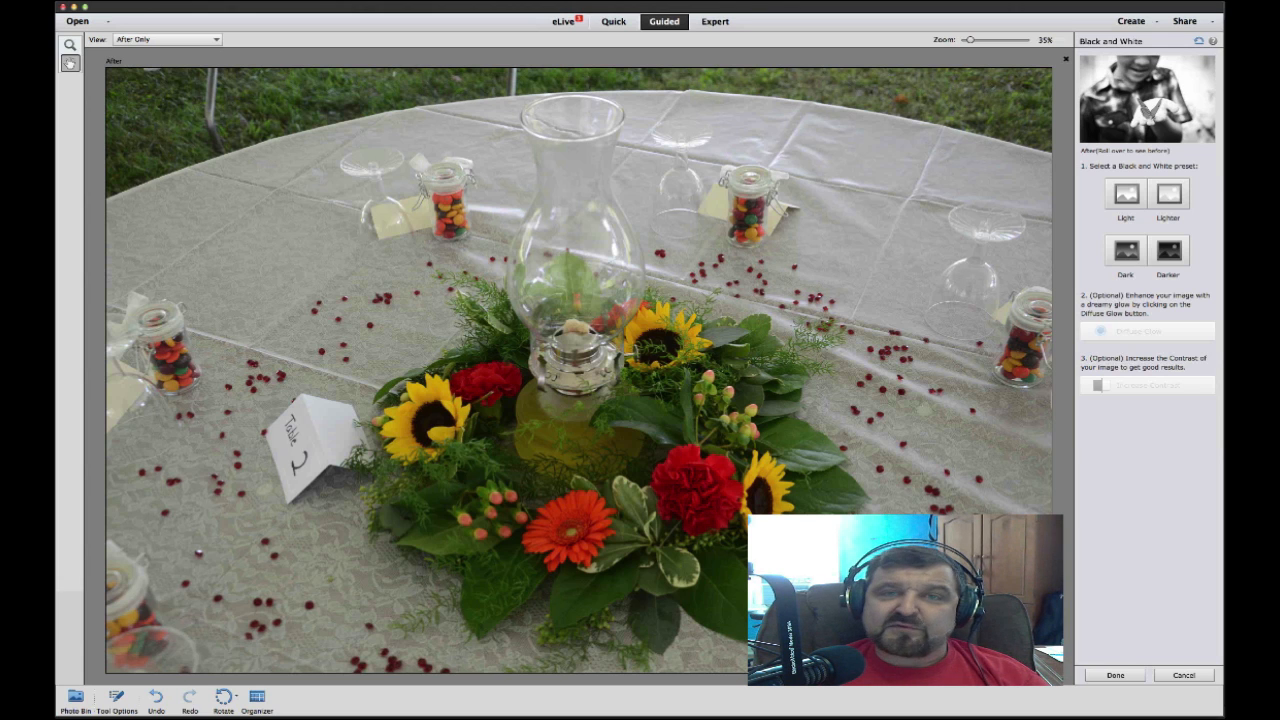
left_click(1126, 194)
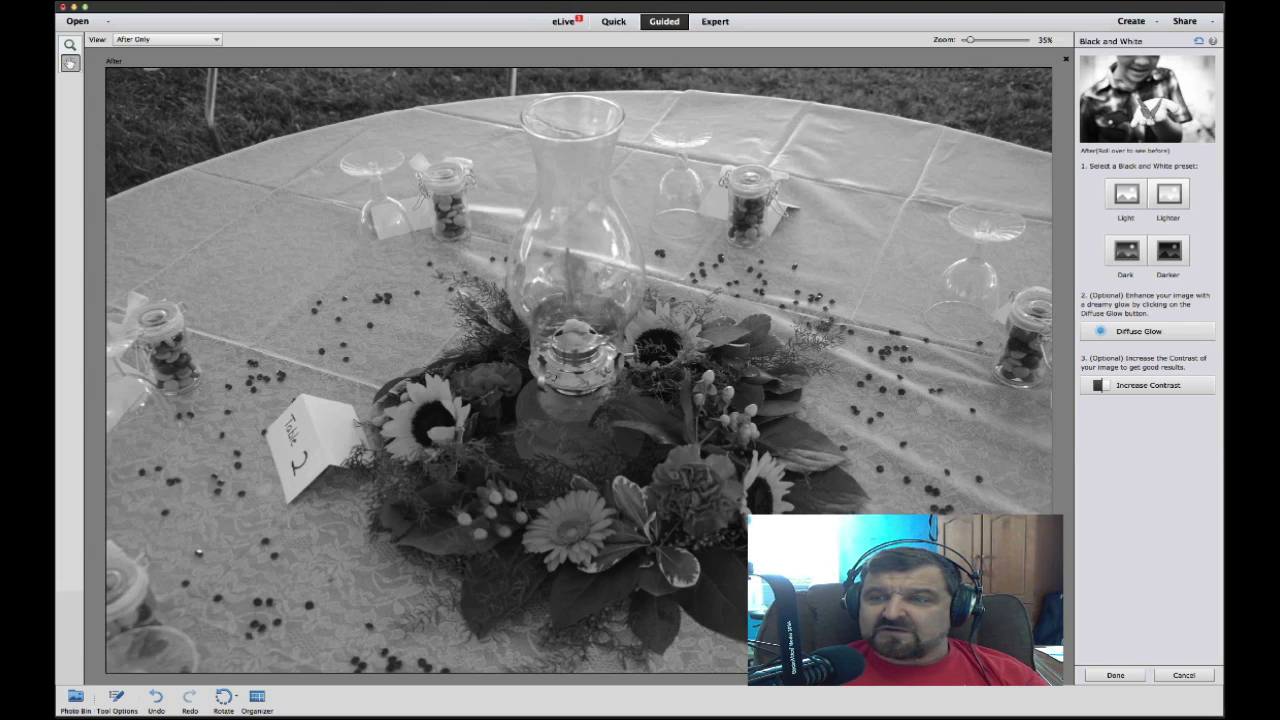
left_click(1169, 194)
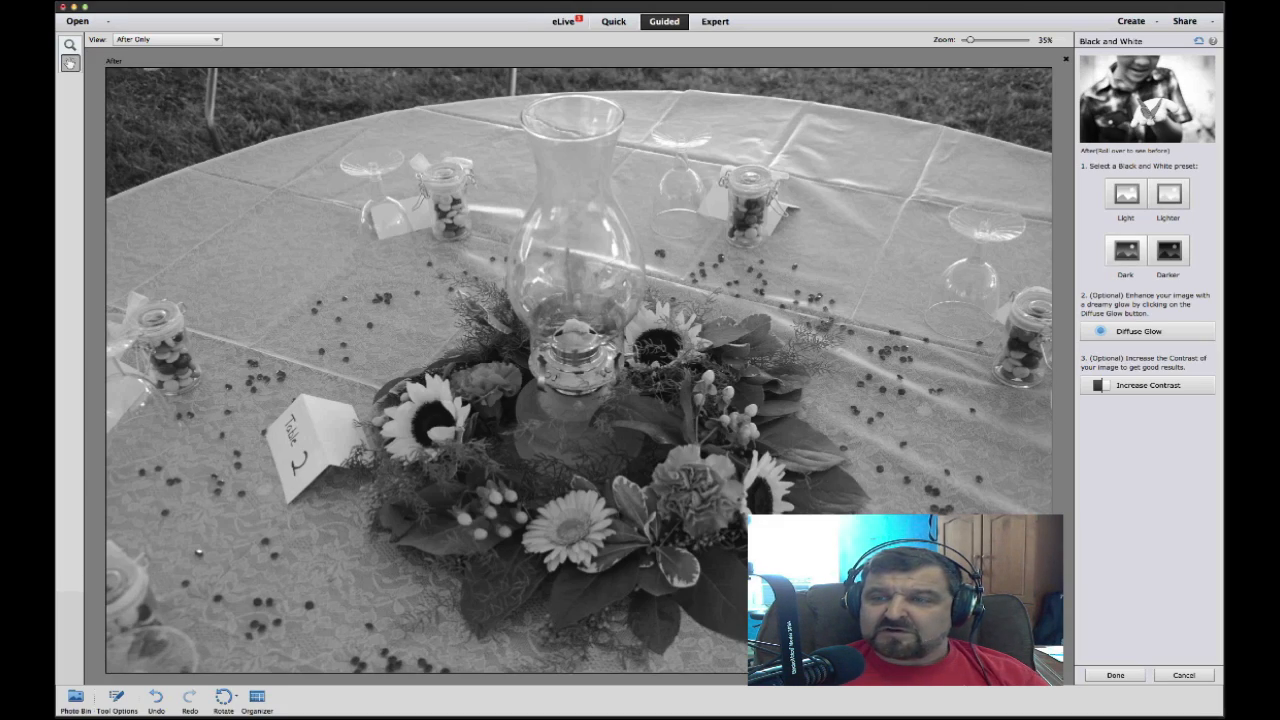
left_click(1126, 251)
left_click(1169, 251)
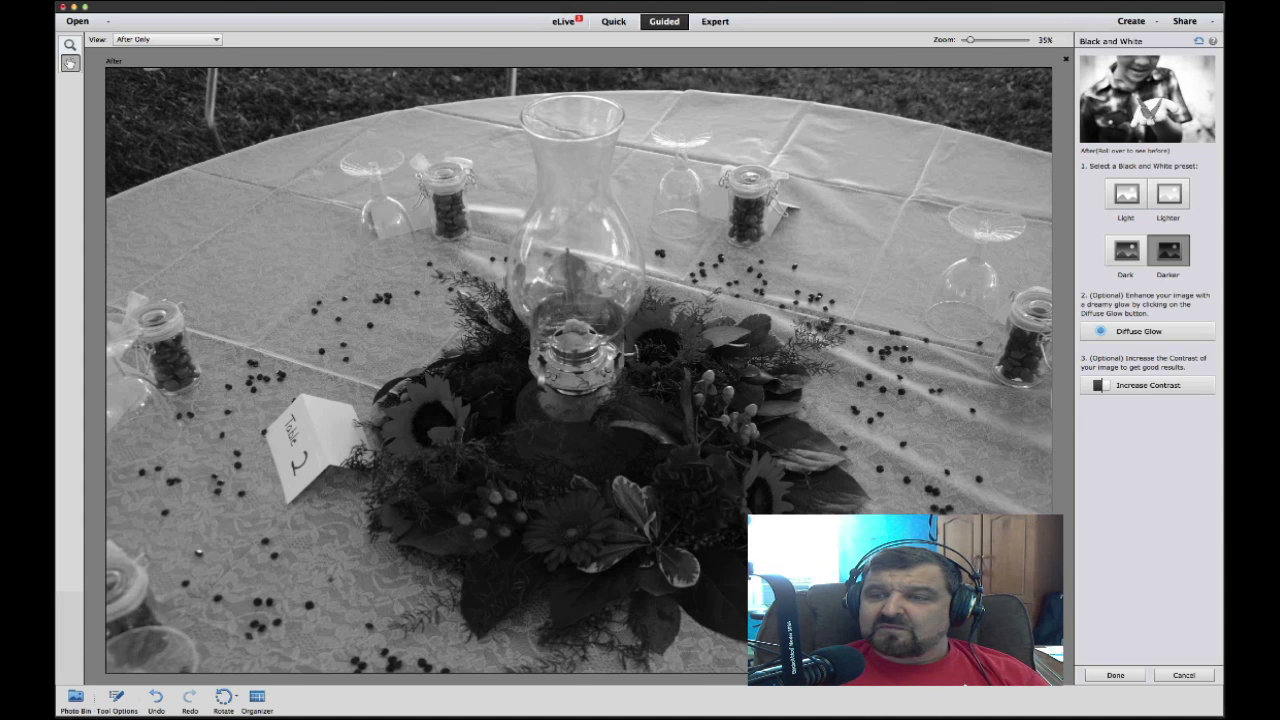
Reapply the Light preset, add a Diffuse Glow to the photo and set the glow brush to Remove
left_click(1126, 194)
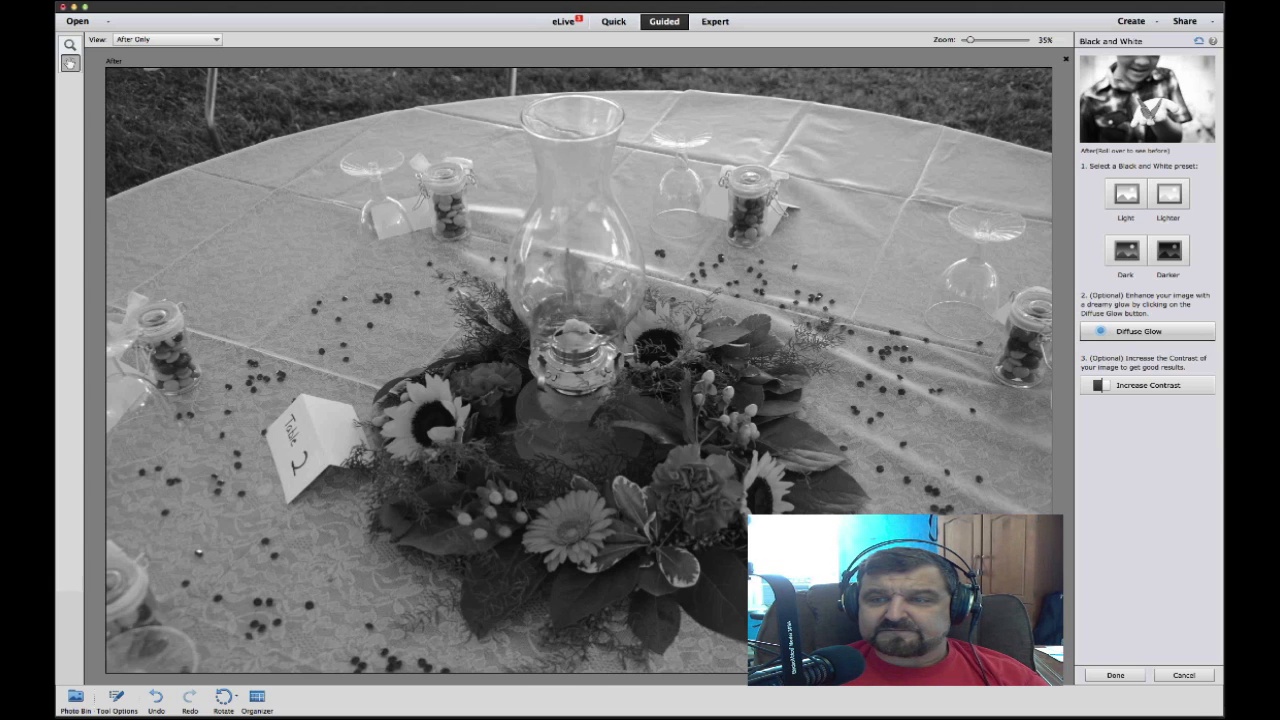
left_click(1140, 331)
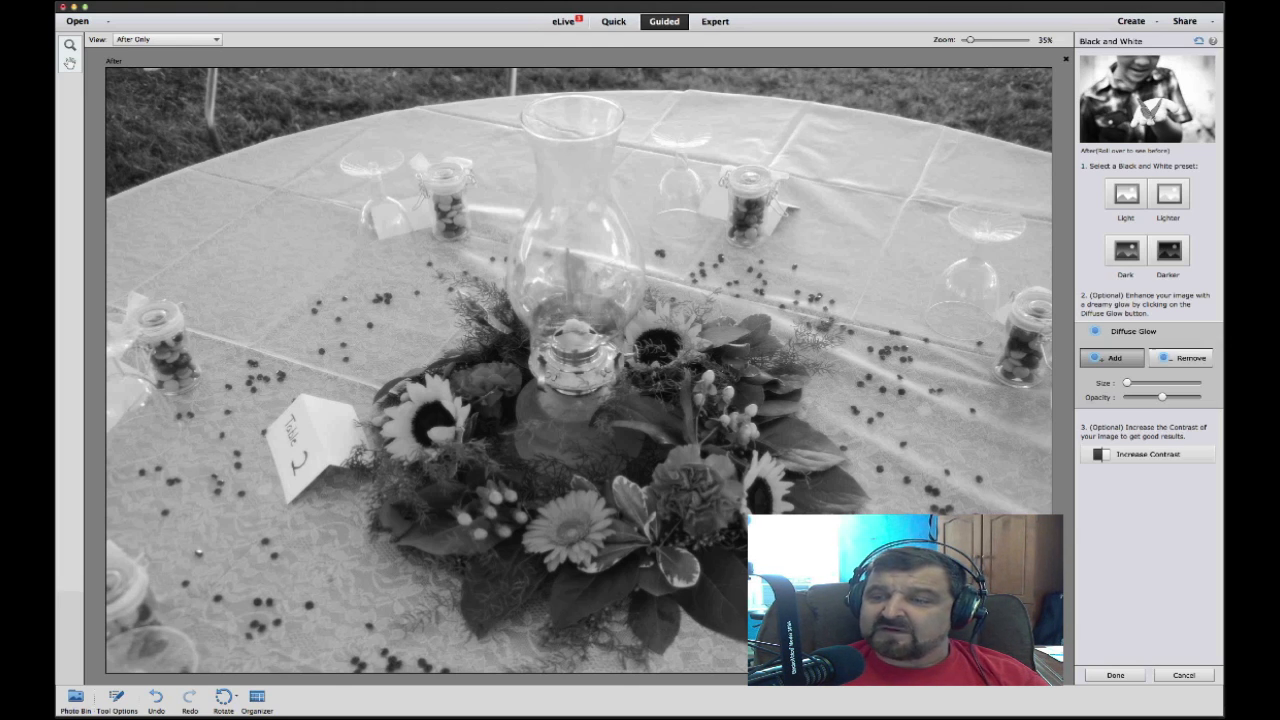
left_click(1181, 358)
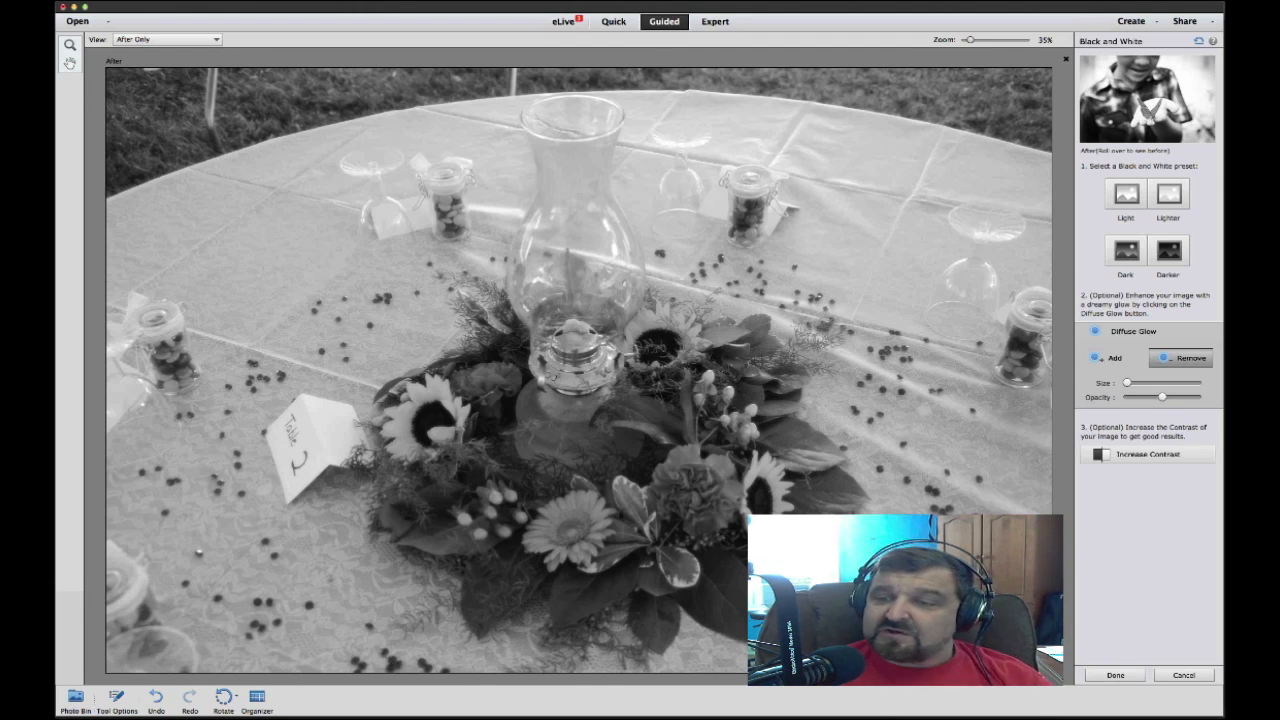
Increase the contrast of the black-and-white centerpiece photo repeatedly and cancel the Black and White edit
left_click(1147, 455)
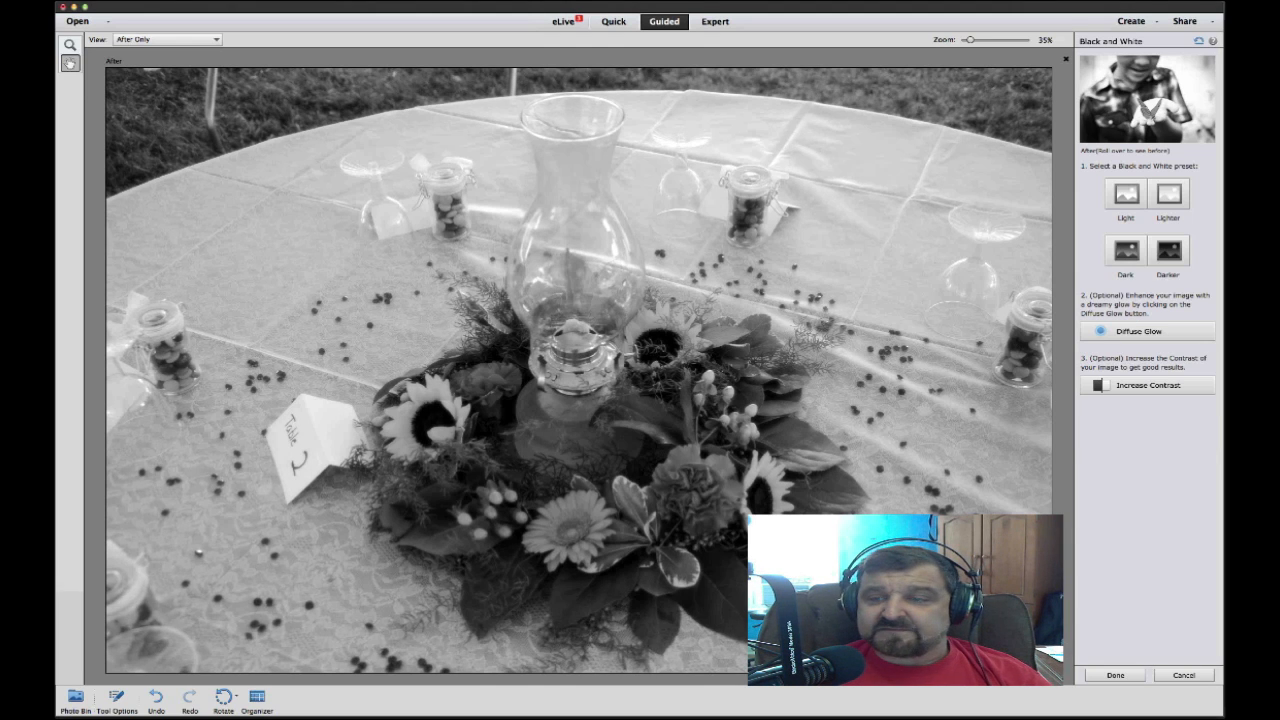
left_click(1147, 385)
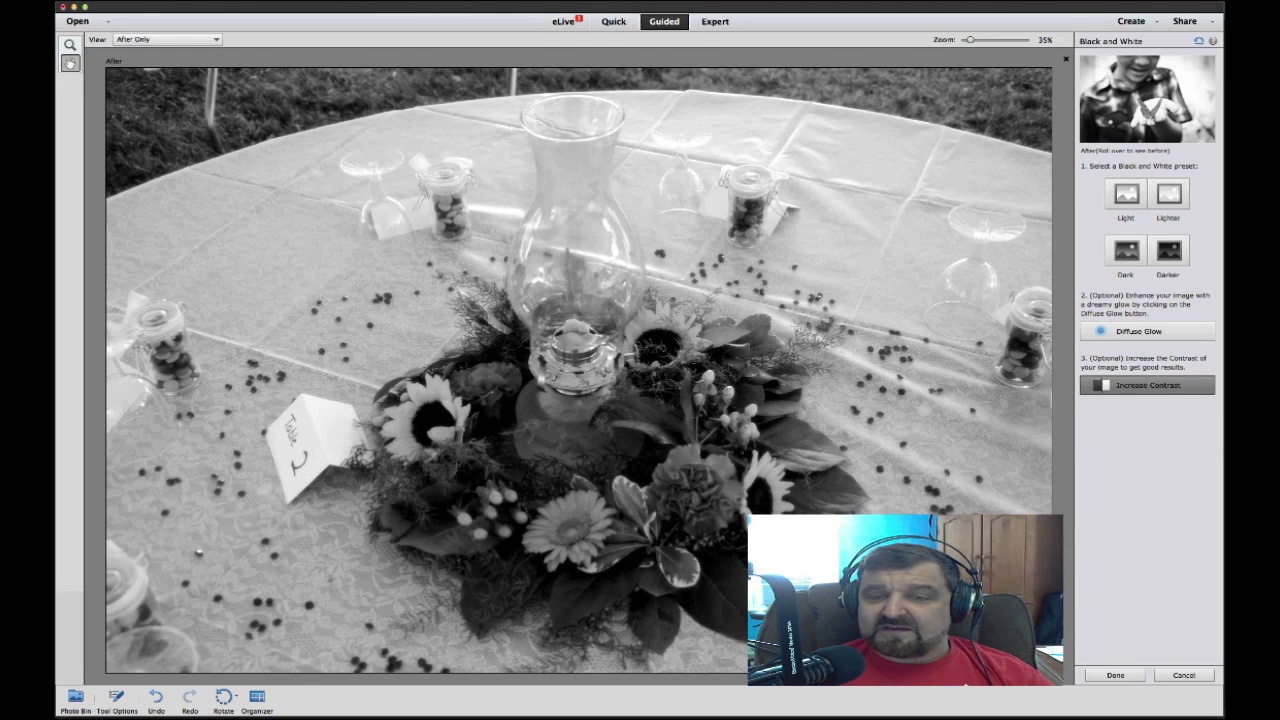
left_click(1147, 385)
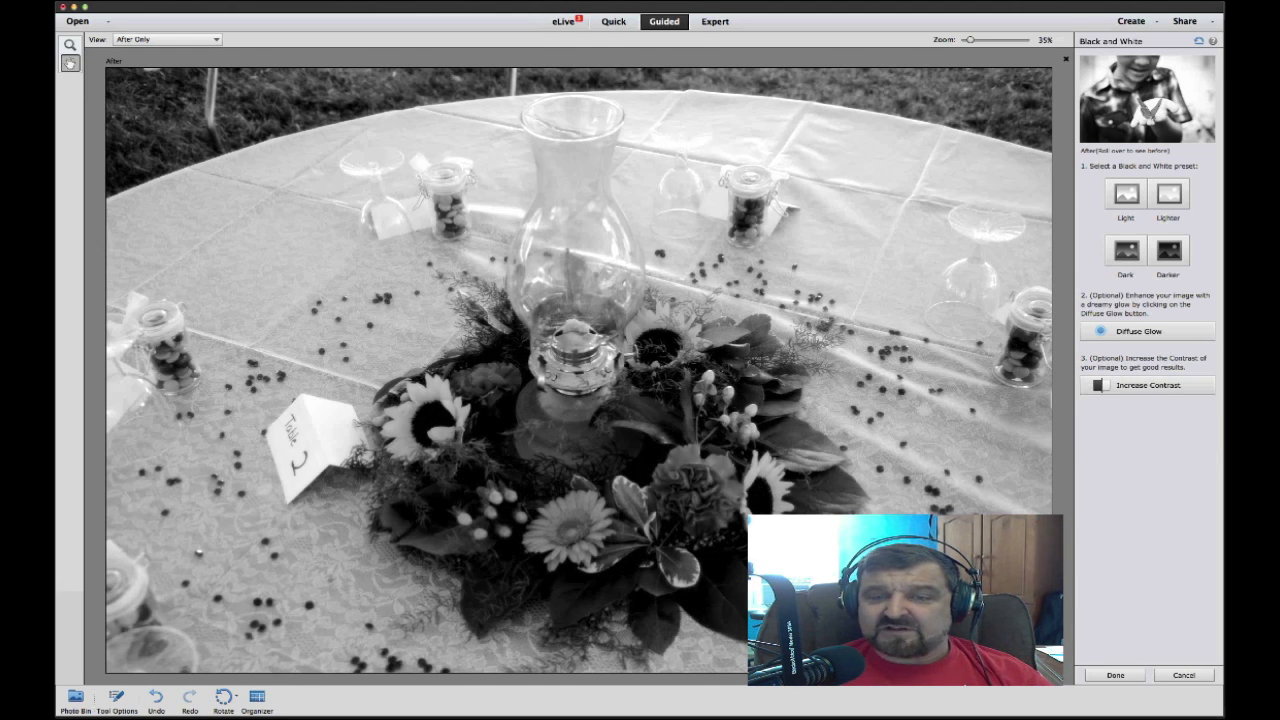
left_click(1147, 385)
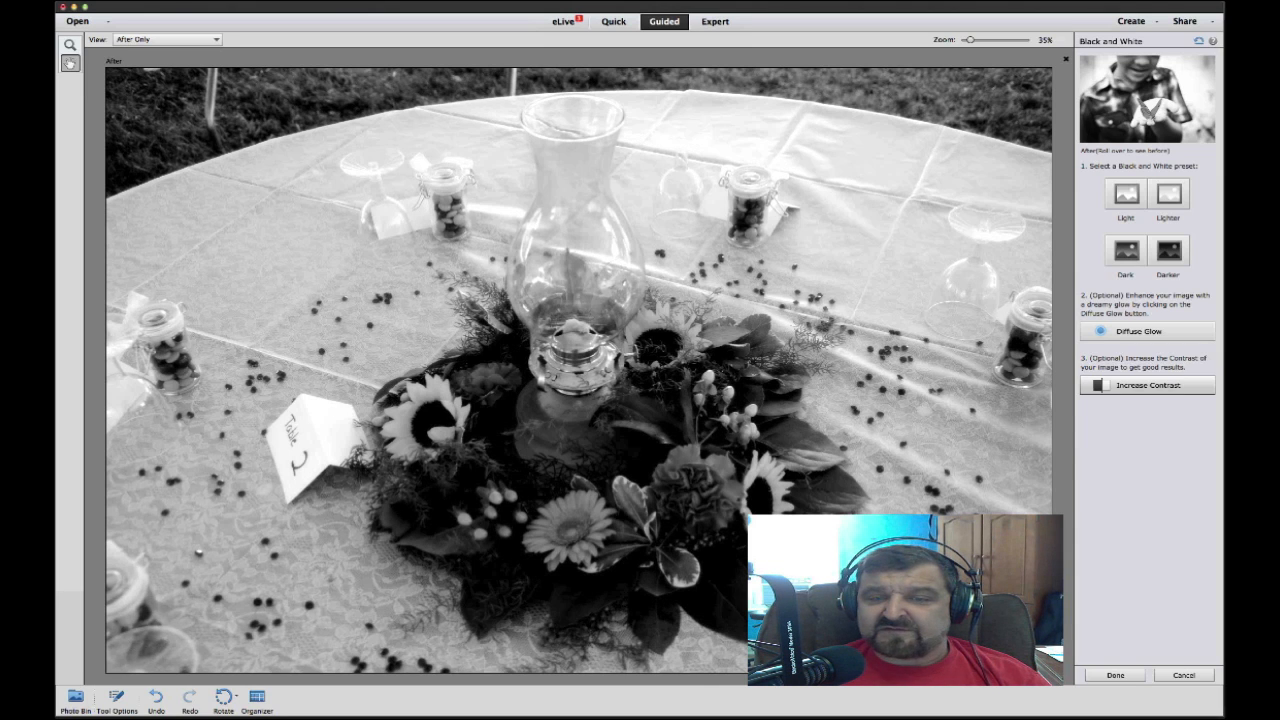
left_click(1147, 385)
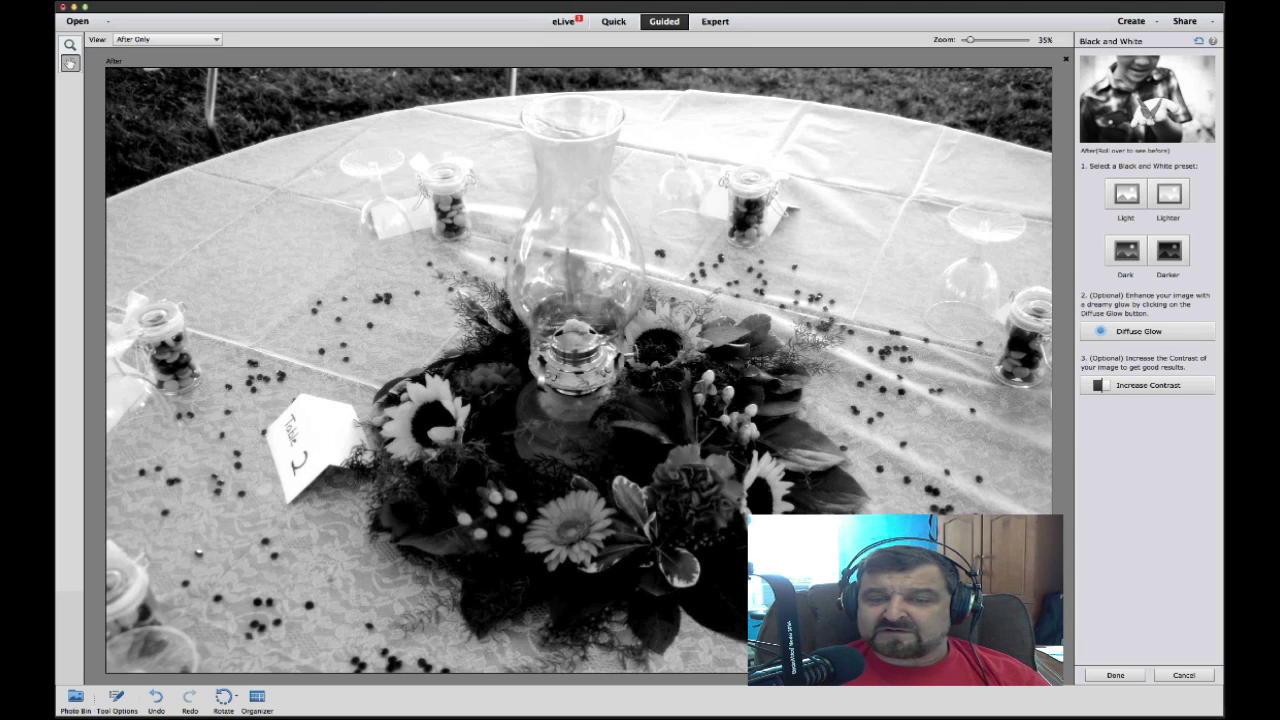
left_click(1147, 385)
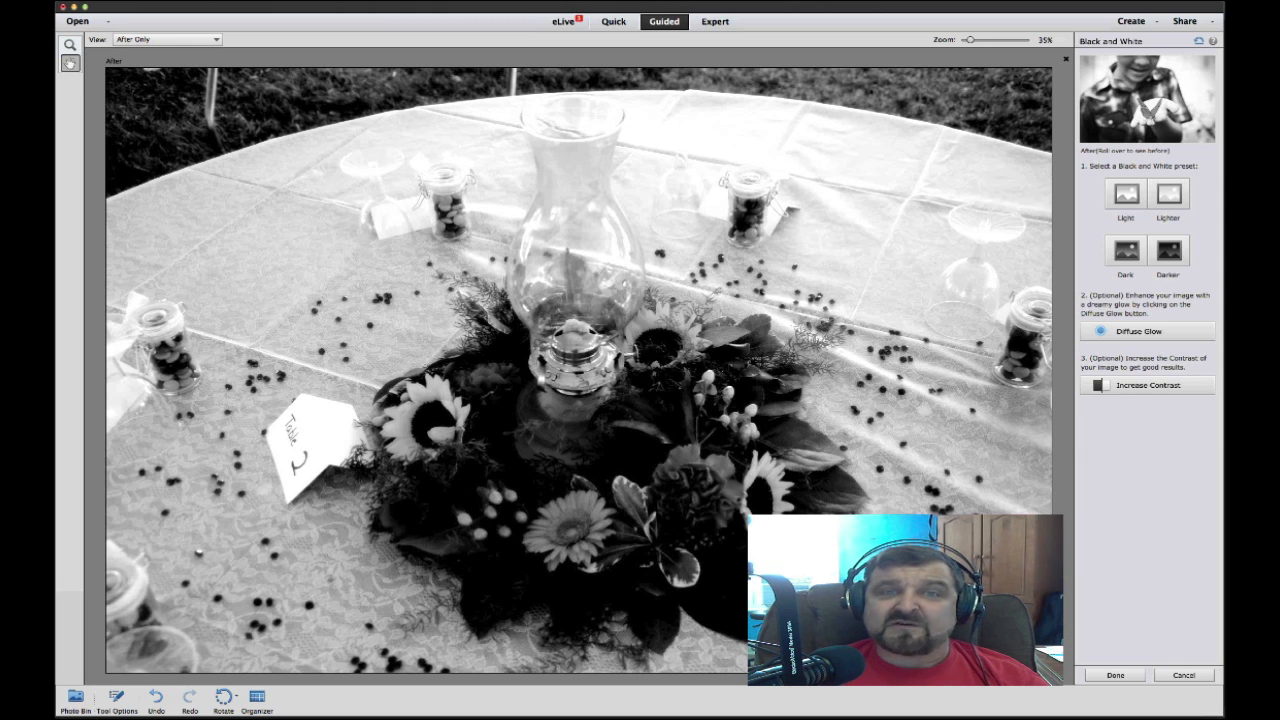
left_click(1184, 675)
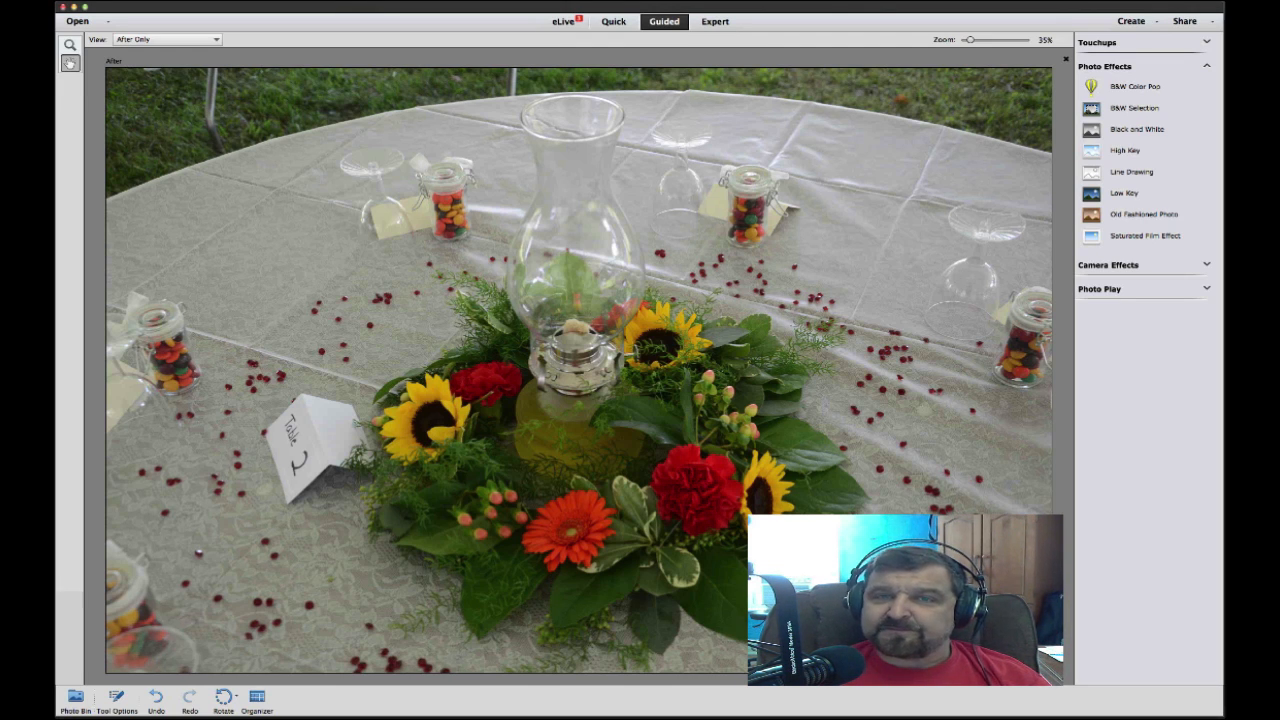
Switch to Quick editing and apply the Seasons effect to the centerpiece photo, first Spring and finally Autumn
left_click(613, 21)
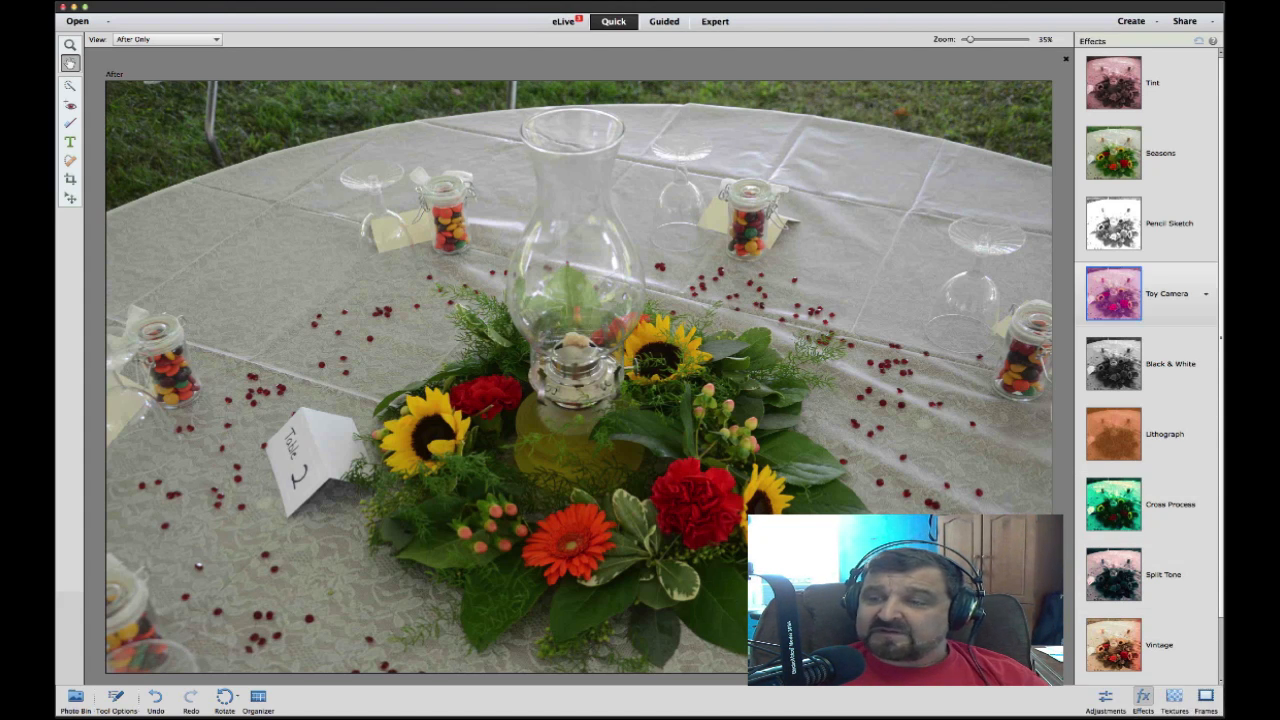
scroll(1150, 367, "down", 1)
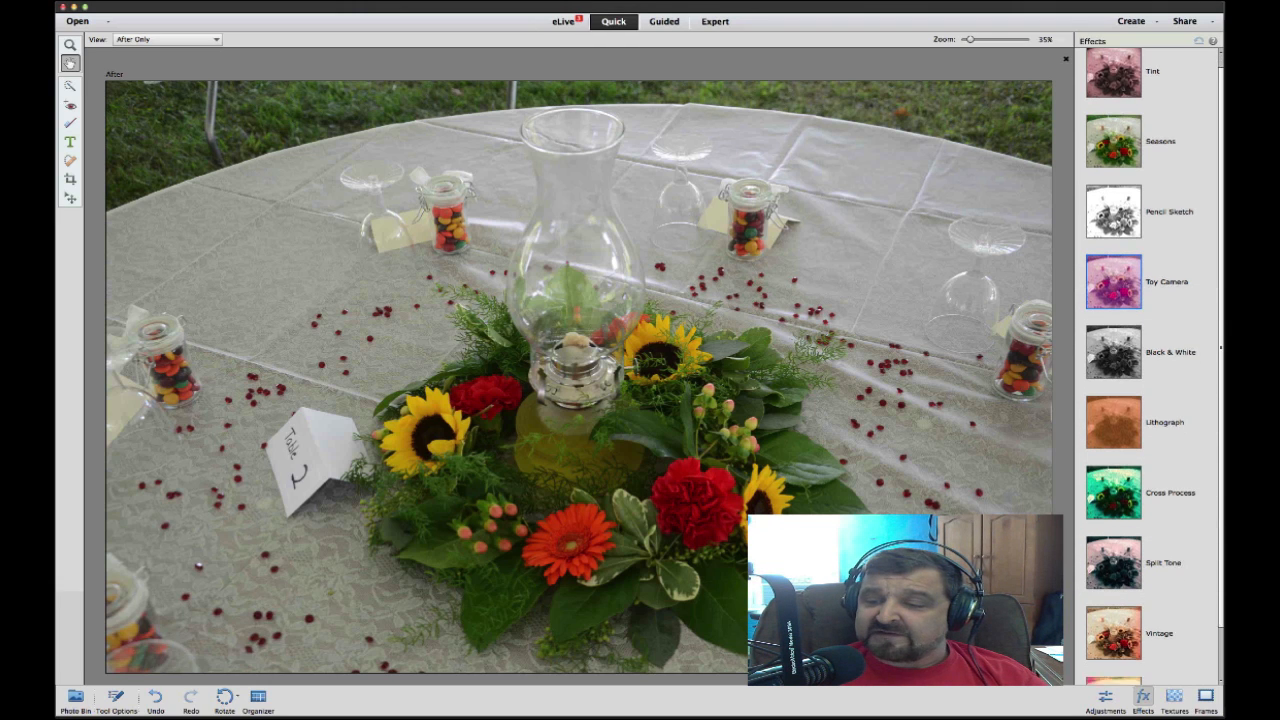
scroll(1150, 367, "up", 1)
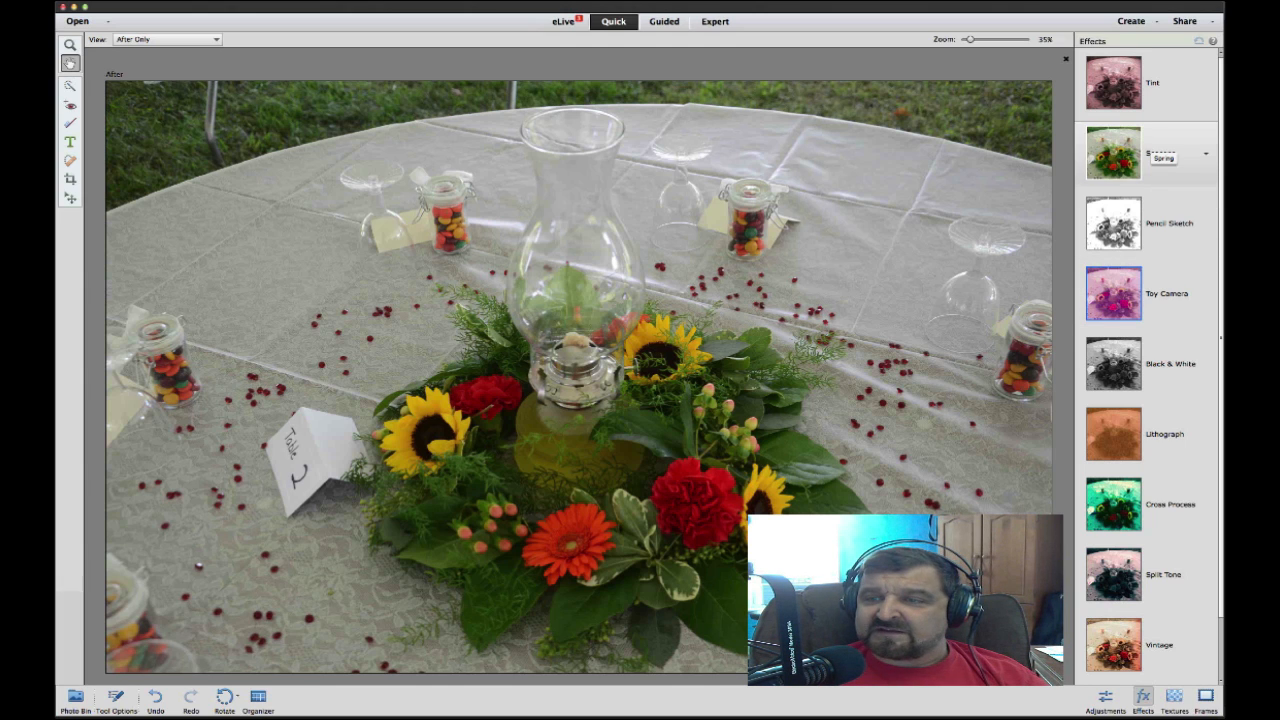
left_click(1113, 153)
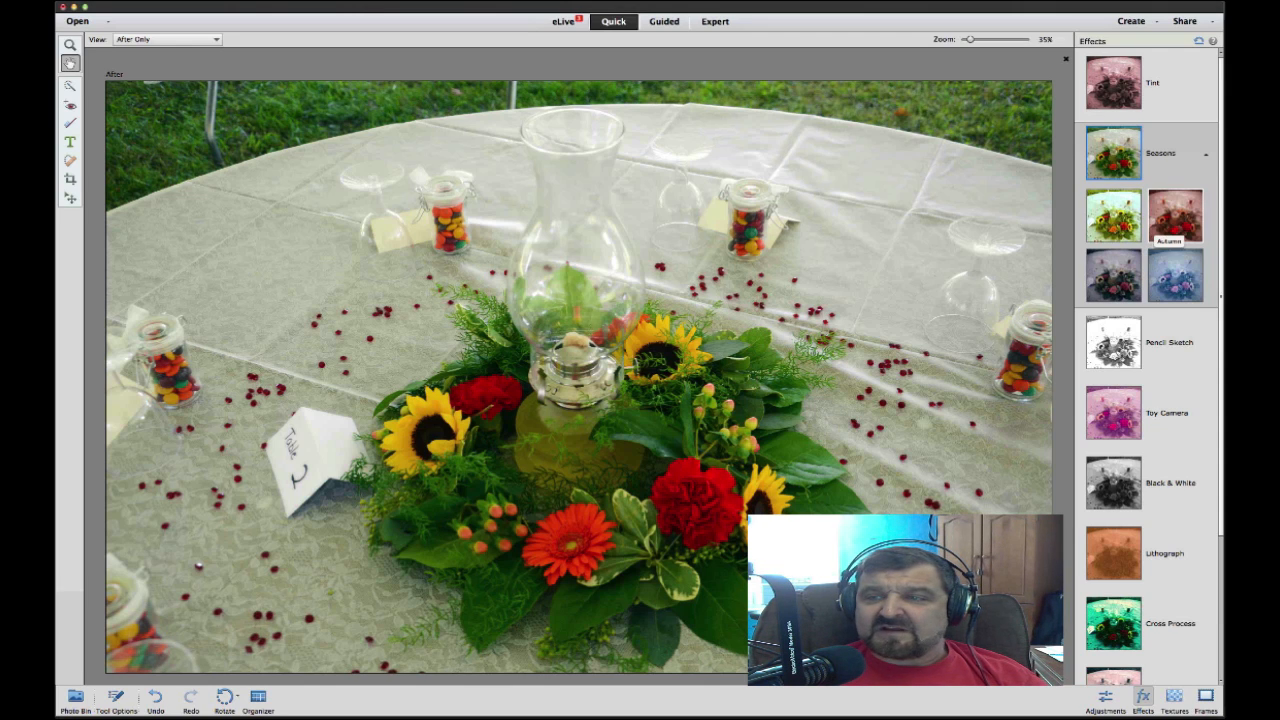
left_click(1175, 226)
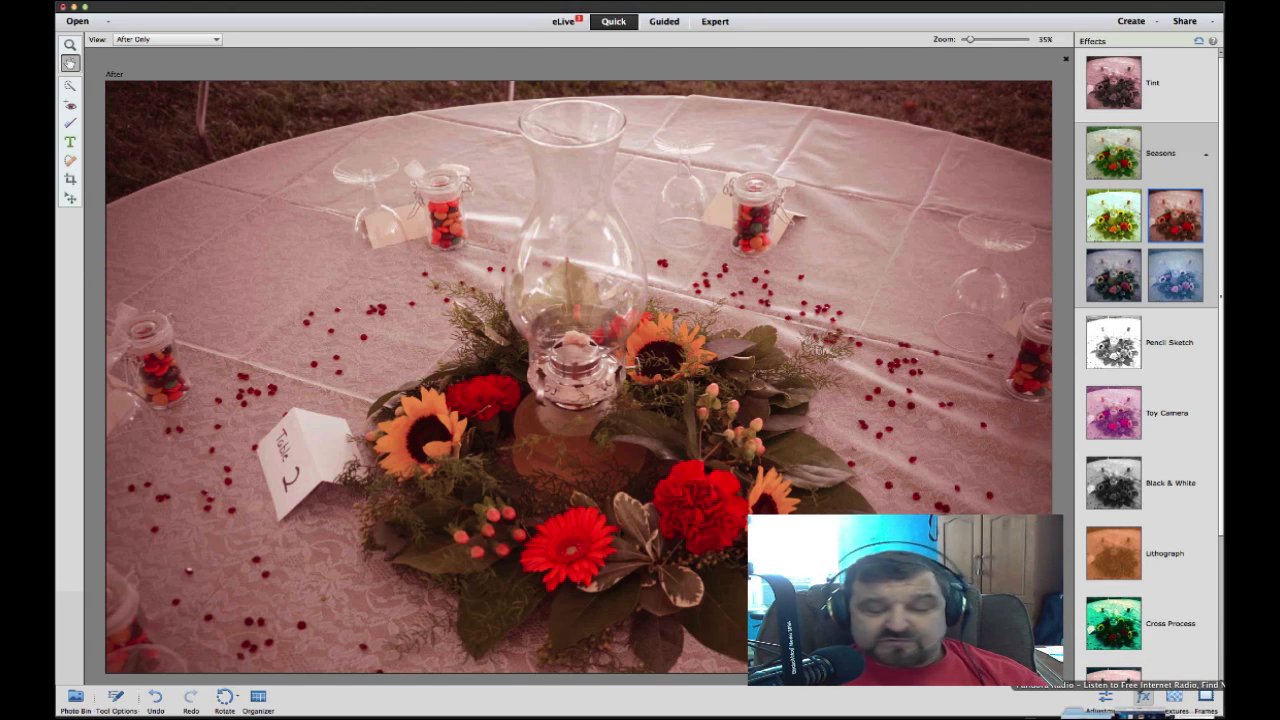
Switch to the web browser and view the Livestream event page for TPG #61 Elements 13
left_click(1120, 685)
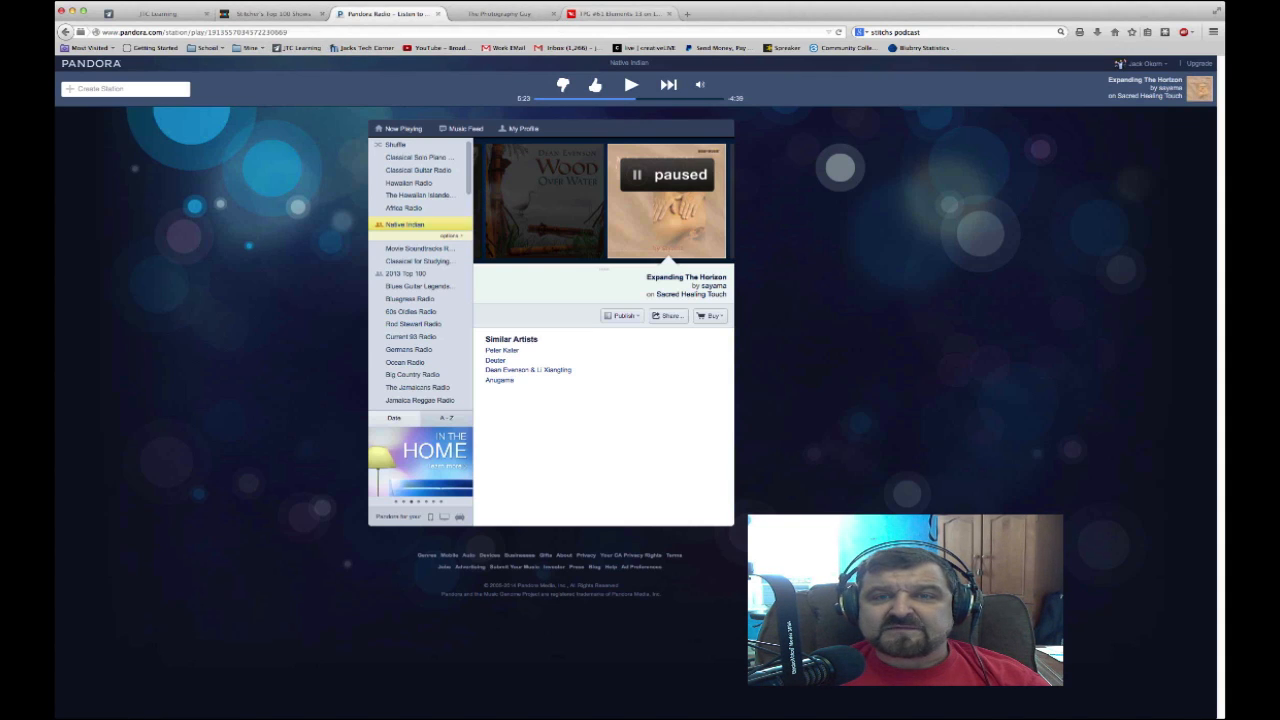
left_click(618, 14)
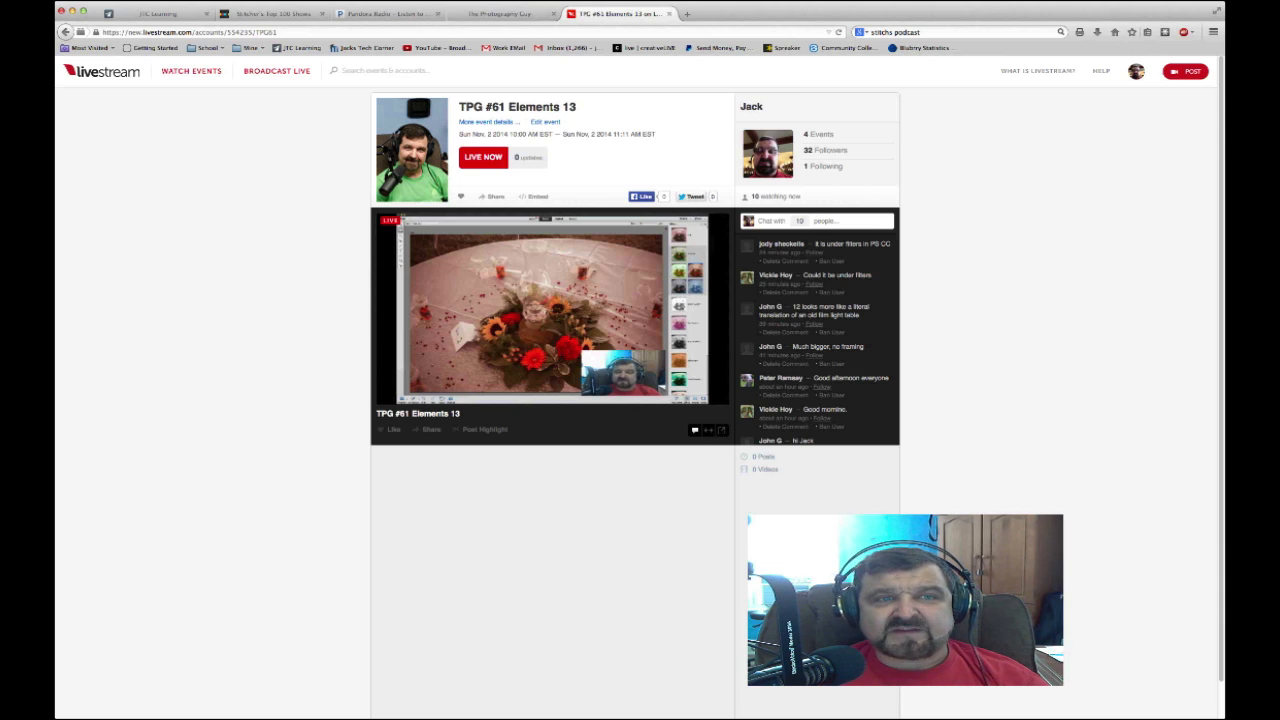
Go to the JTC Learning site, show its Photography courses and open the Photoshop Elements 12 course
left_click(150, 14)
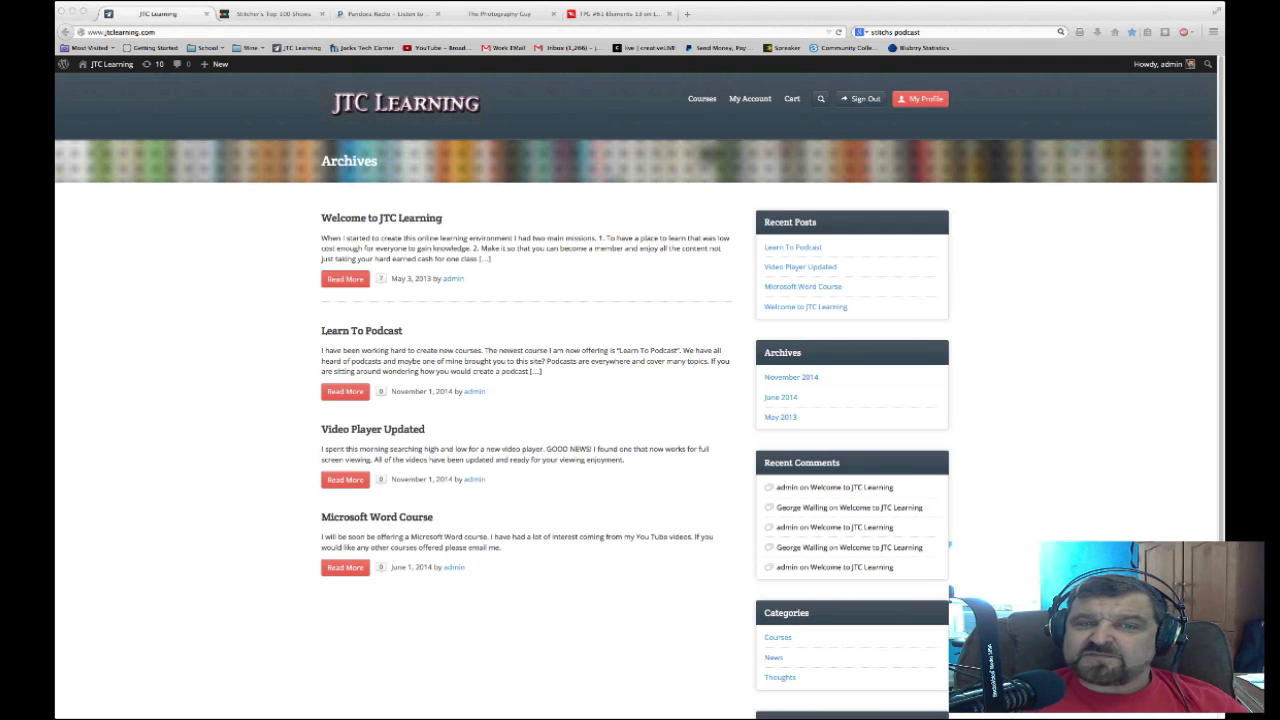
left_click(640, 120)
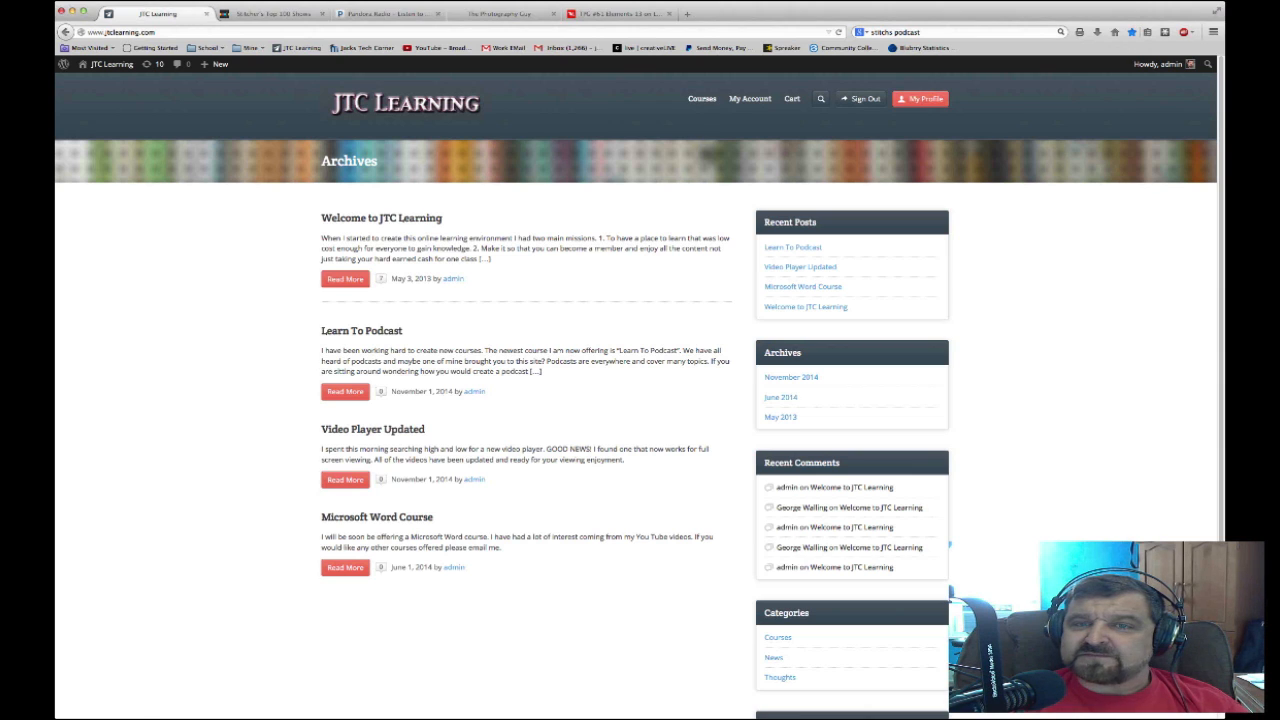
left_click(712, 118)
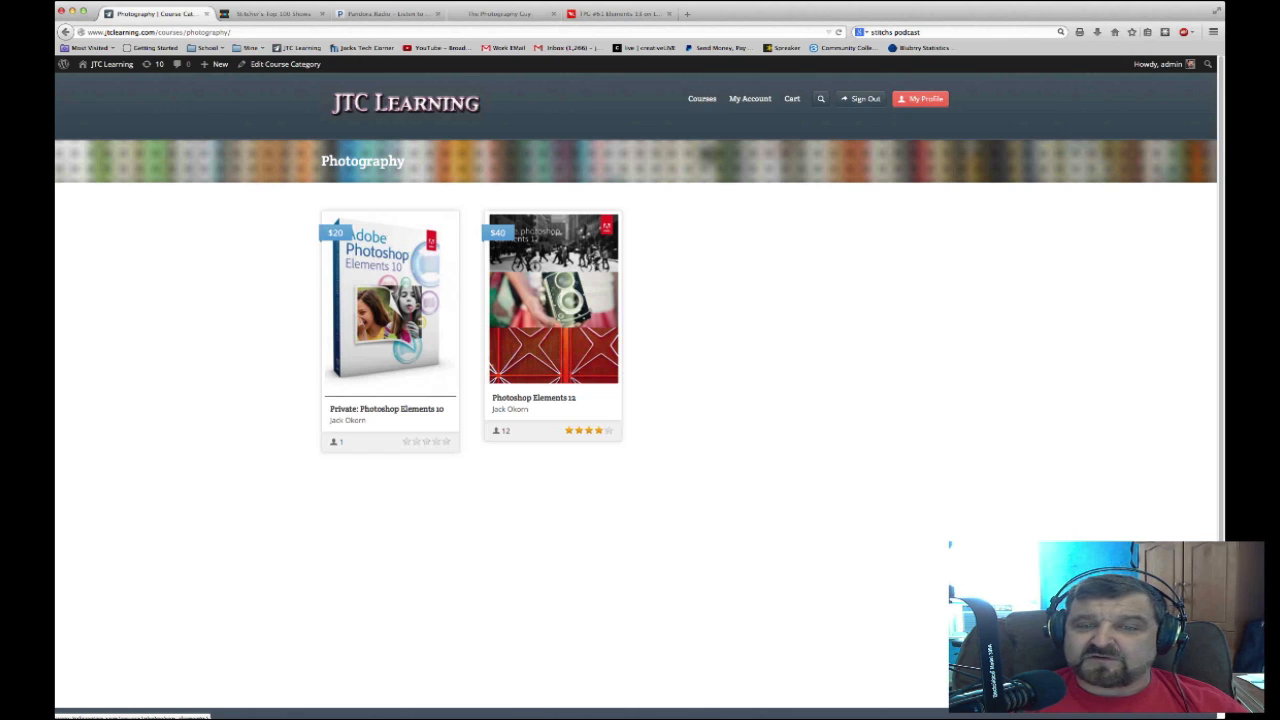
left_click(553, 300)
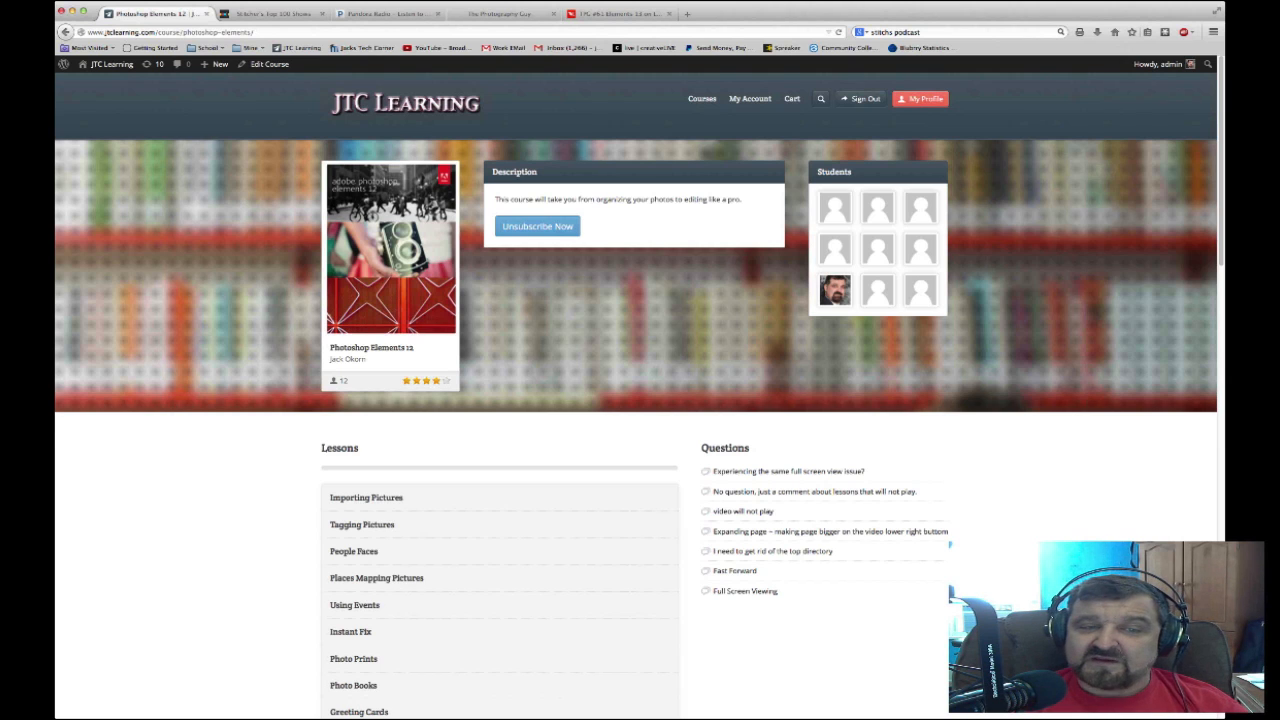
Find the Guided Touch Ups lesson in the Photoshop Elements 12 course's lesson list and open it
scroll(640, 400, "down", 3)
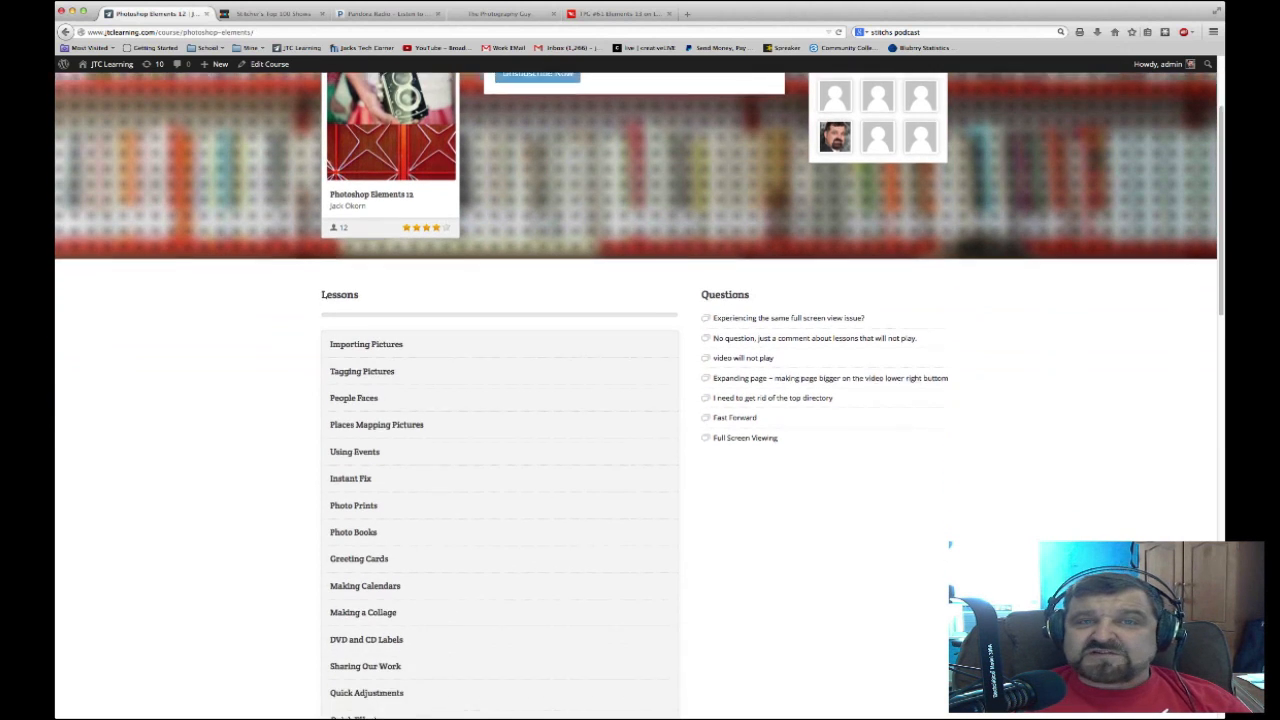
scroll(640, 400, "down", 2)
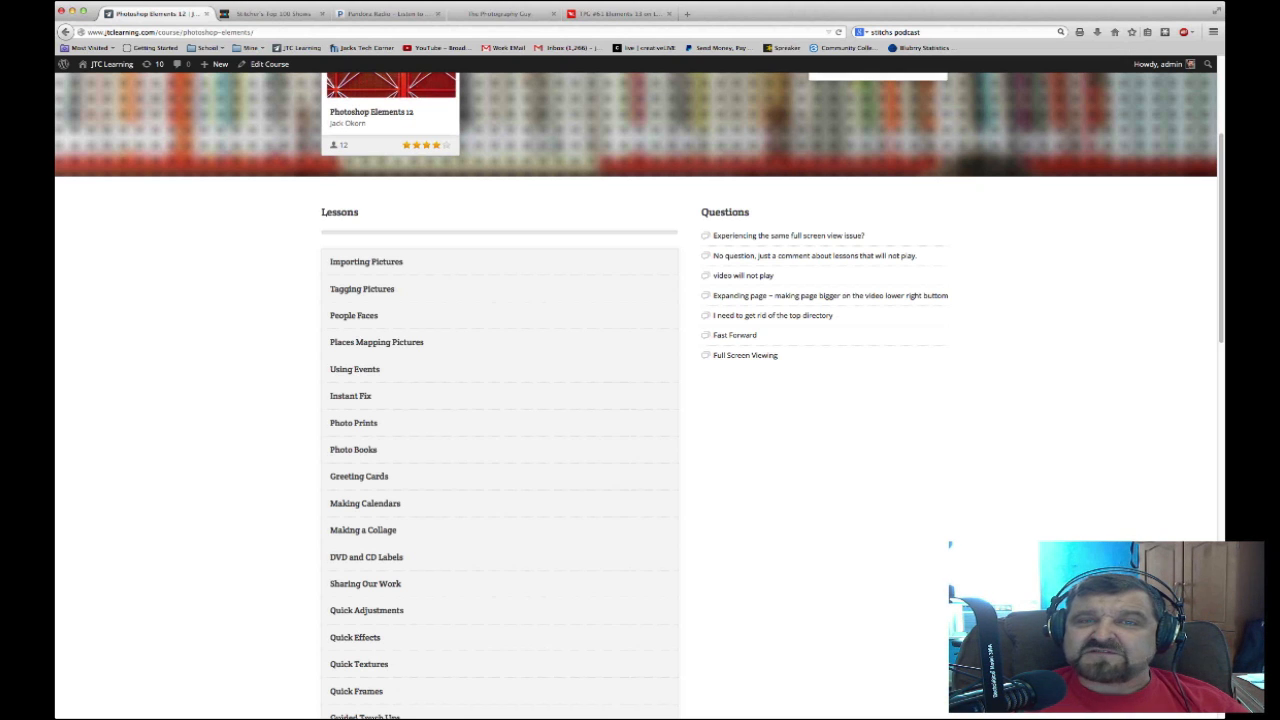
scroll(640, 400, "down", 7)
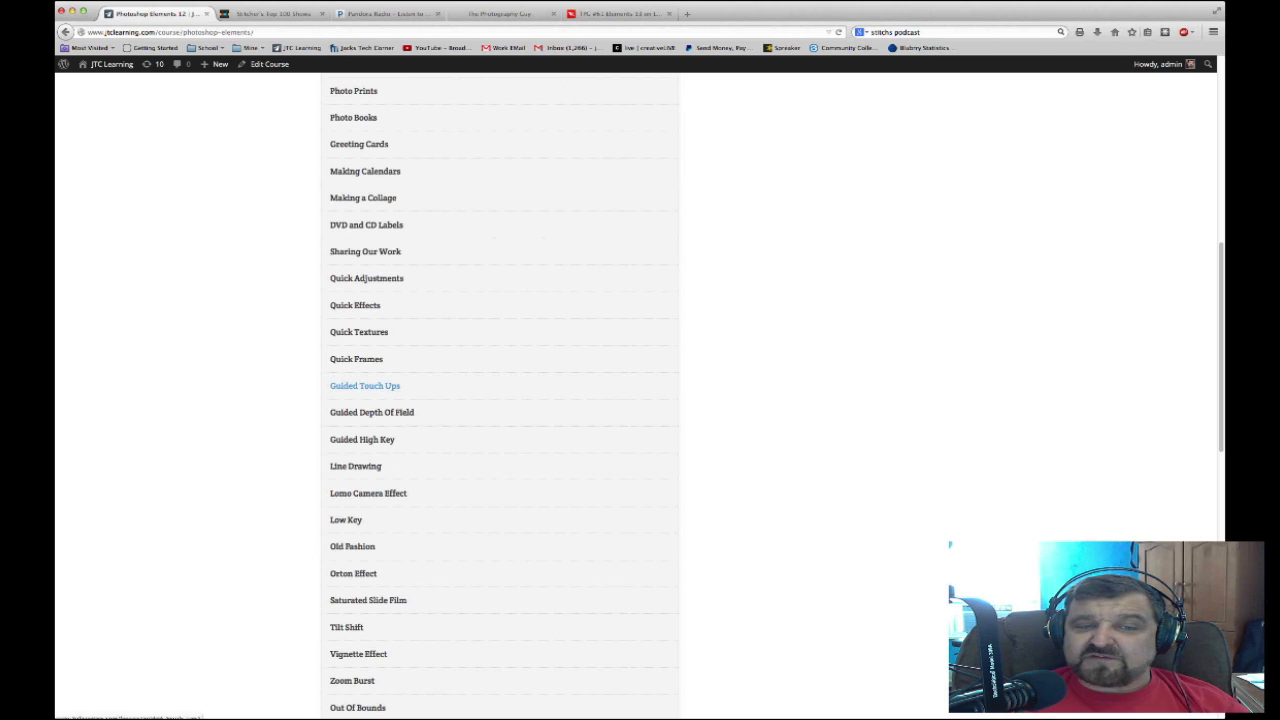
left_click(365, 385)
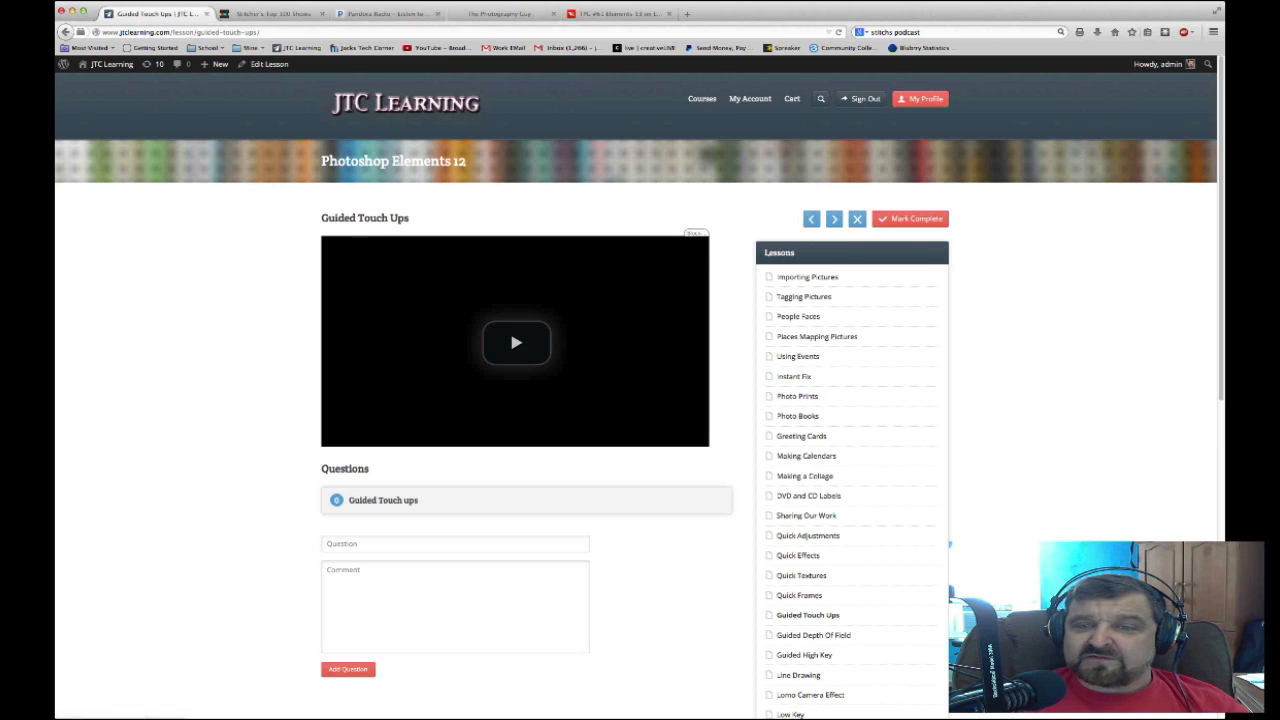
Look through the Guided Touch Ups lesson page, including its video, question form and the course's full lesson list
scroll(640, 400, "down", 2)
scroll(500, 400, "down", 10)
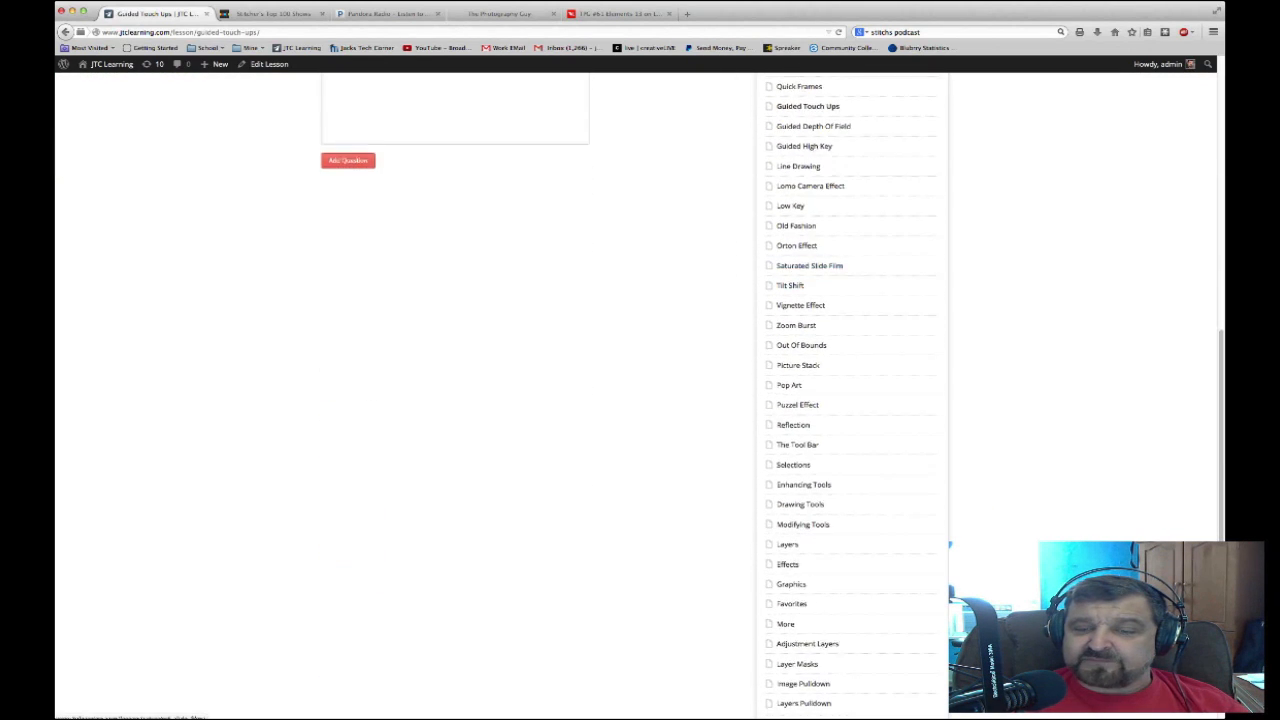
scroll(640, 400, "up", 12)
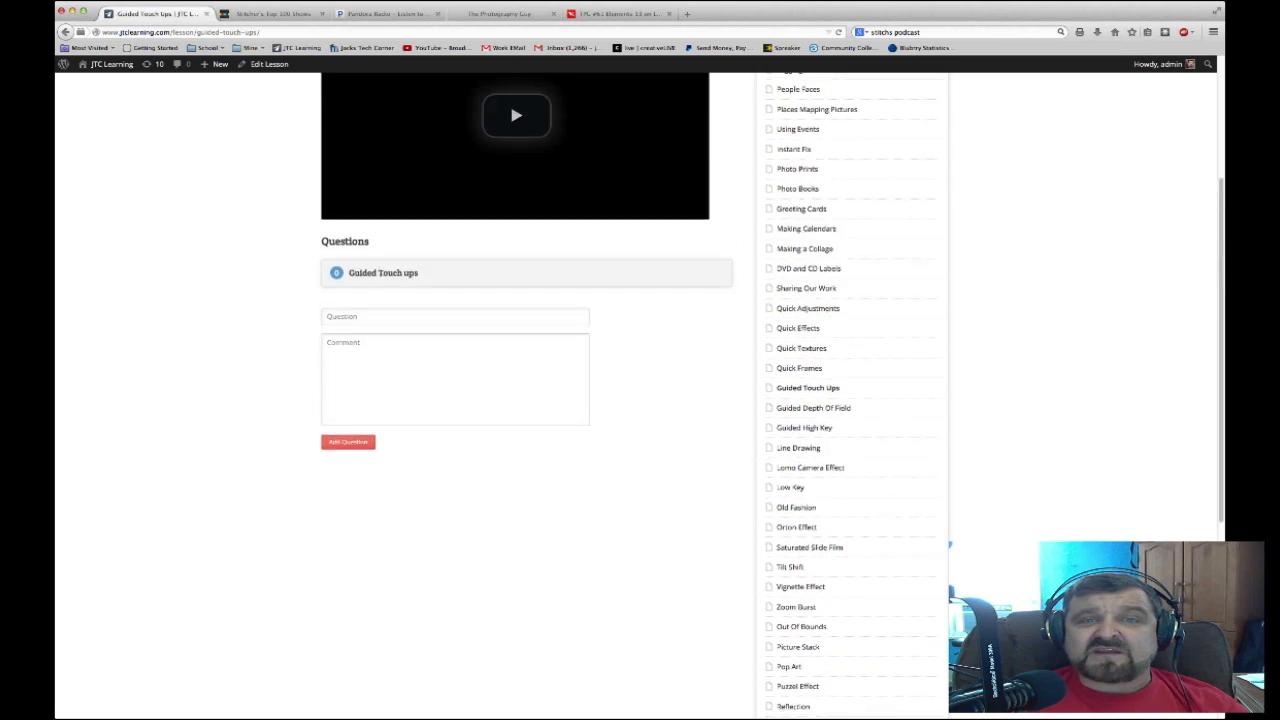
scroll(640, 400, "up", 2)
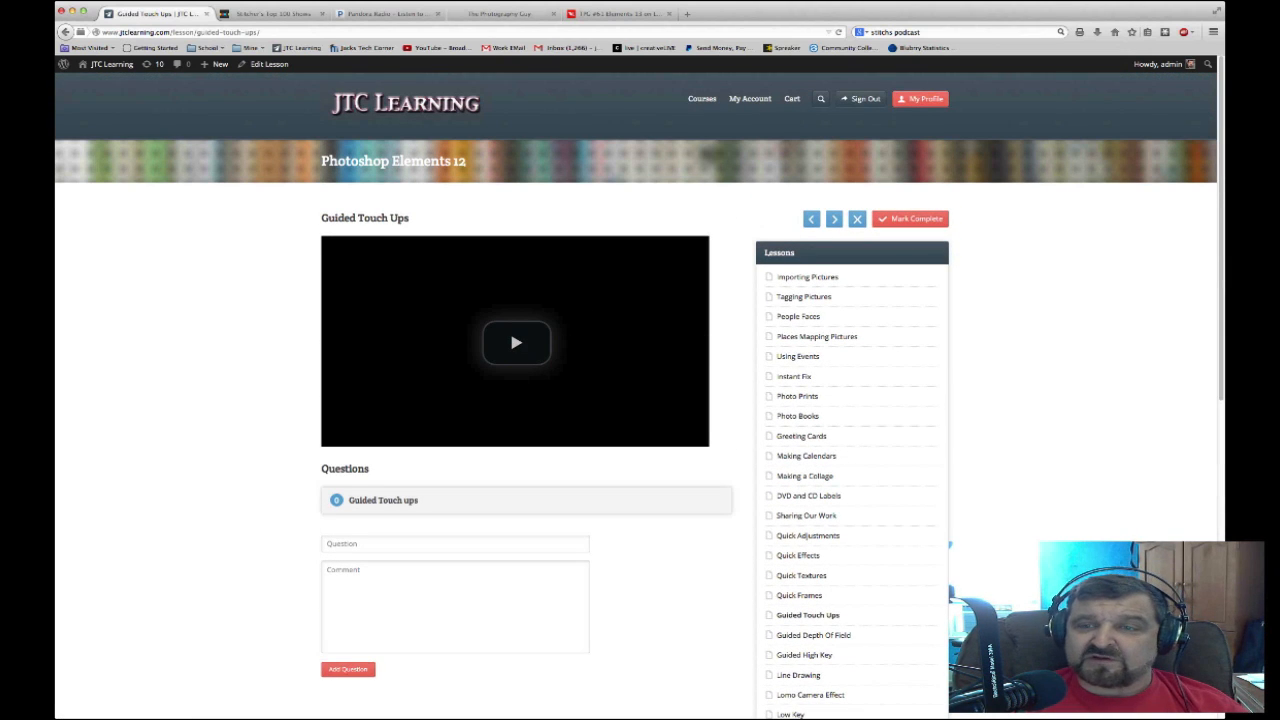
scroll(640, 400, "down", 10)
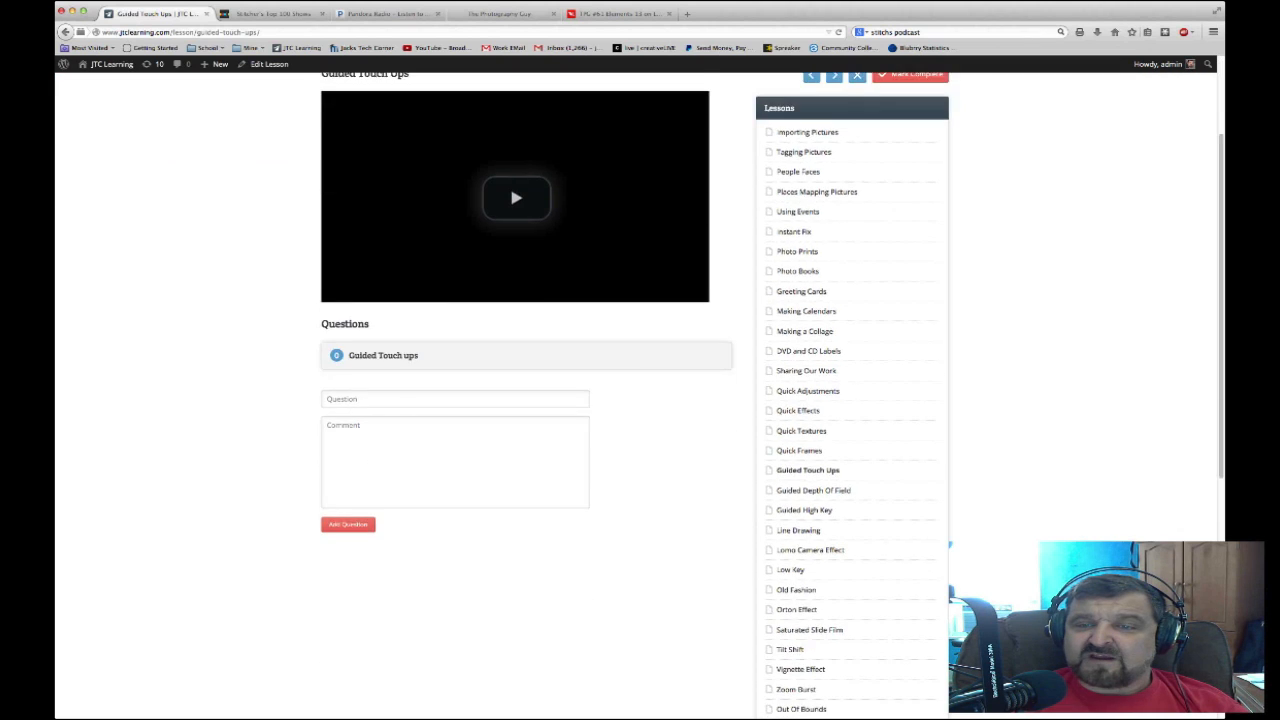
scroll(640, 400, "up", 10)
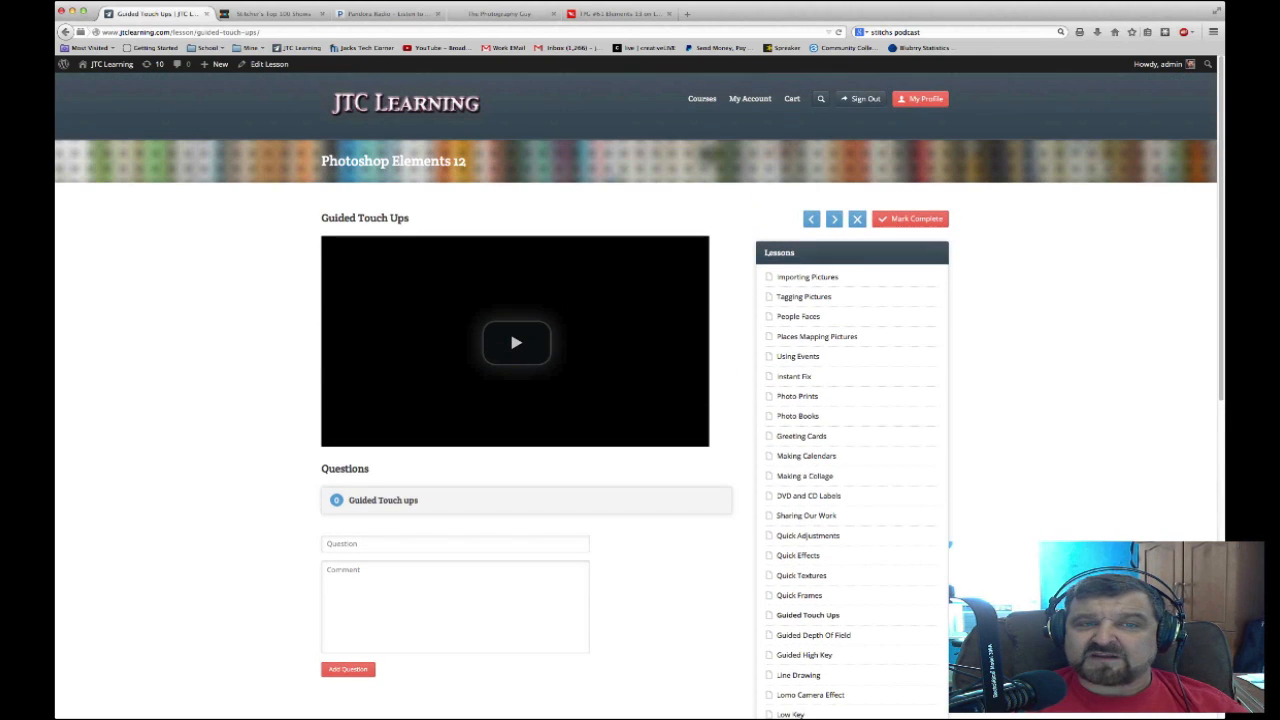